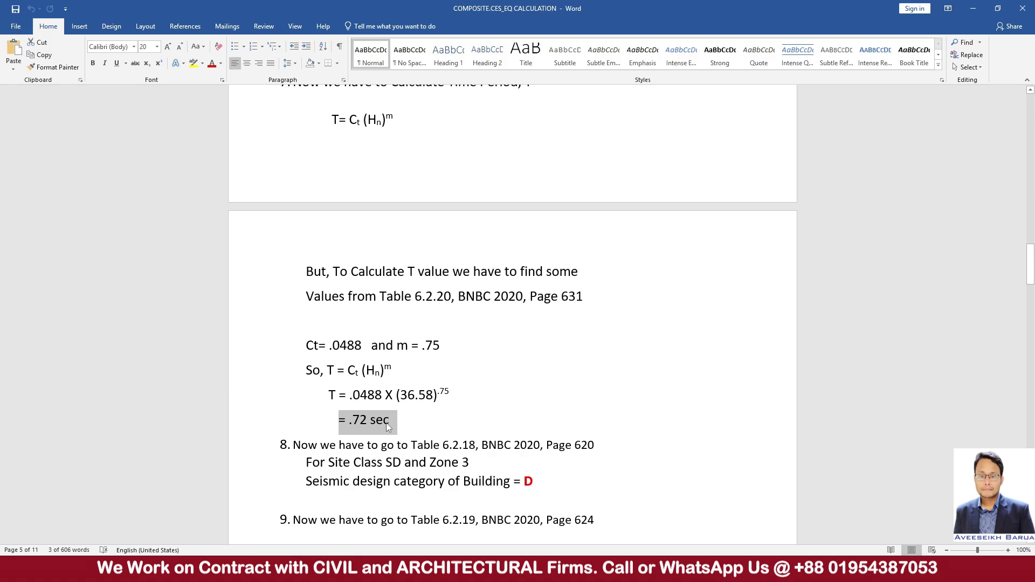
Switch to the fx-991ES PLUS C calculator emulator, calculate 1÷.72, and show the result as a decimal.
left_click(593, 569)
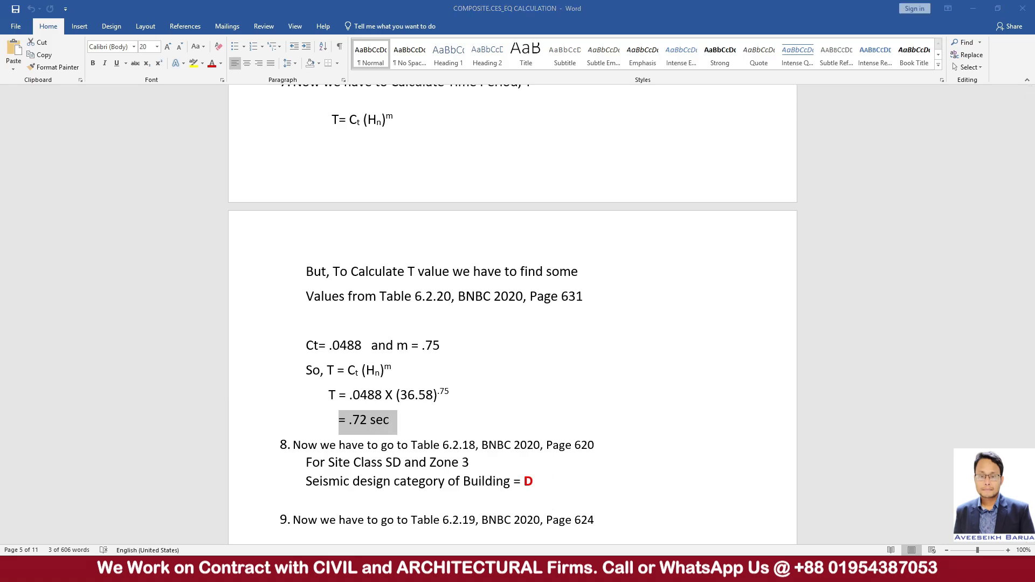
left_click(597, 509)
left_click(743, 480)
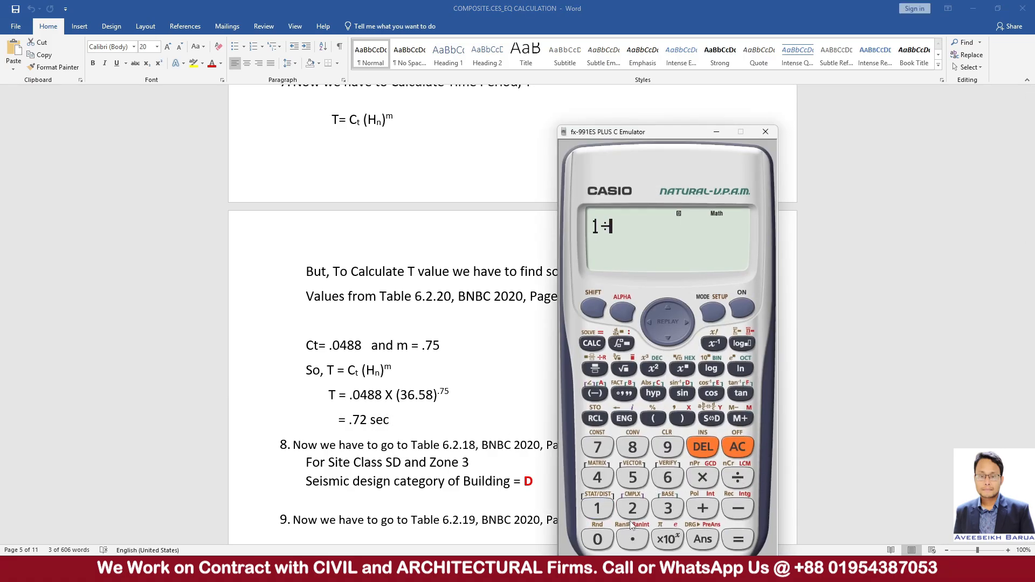
left_click(633, 538)
left_click(598, 447)
left_click(633, 508)
left_click(745, 539)
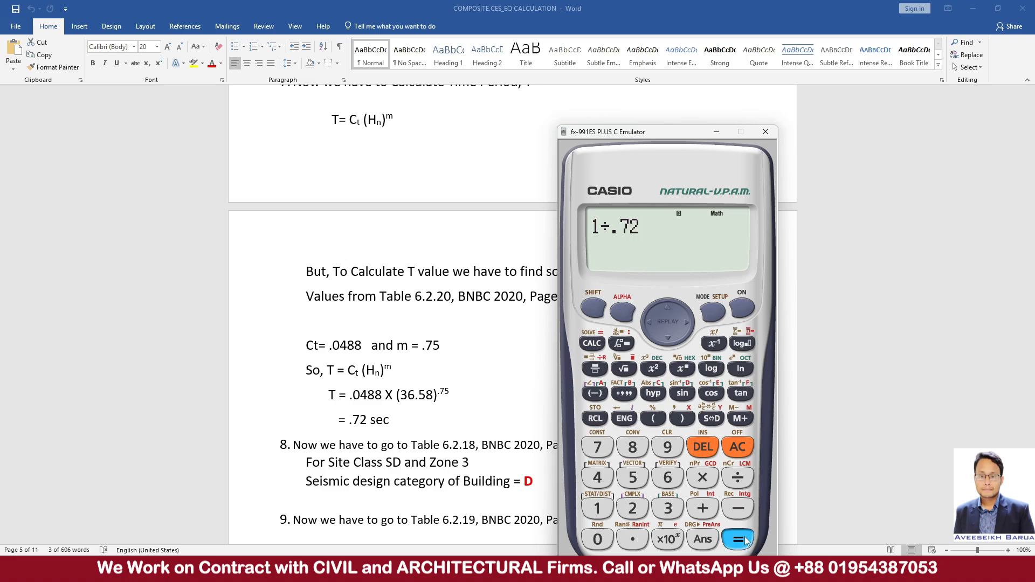
left_click(712, 418)
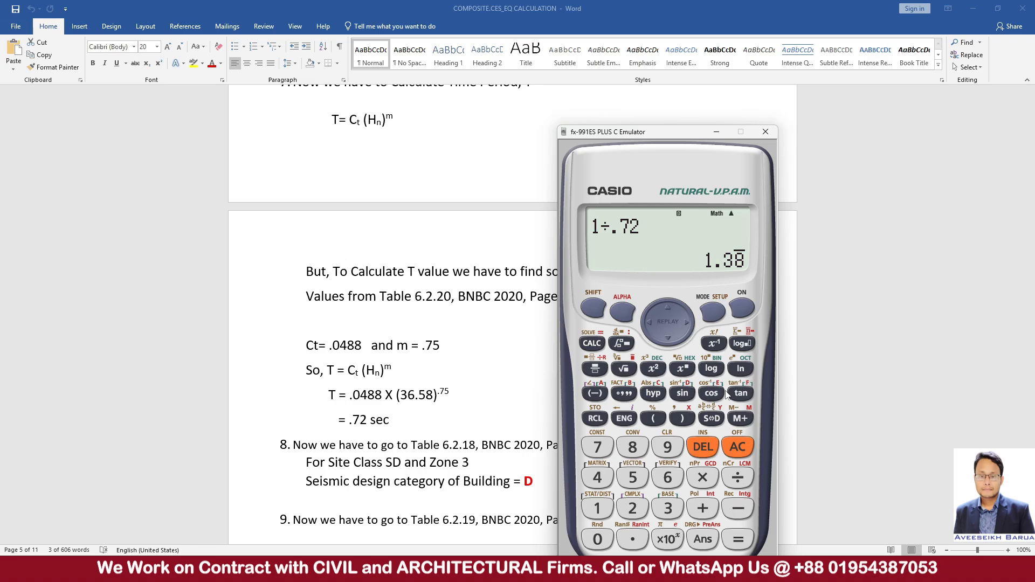
left_click(734, 449)
left_click(601, 509)
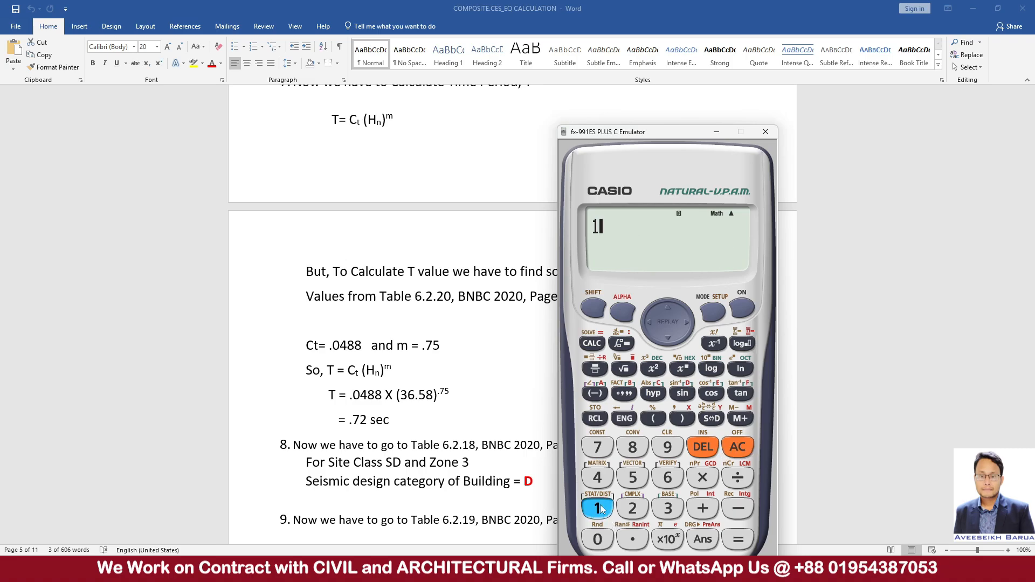
left_click(633, 540)
left_click(633, 508)
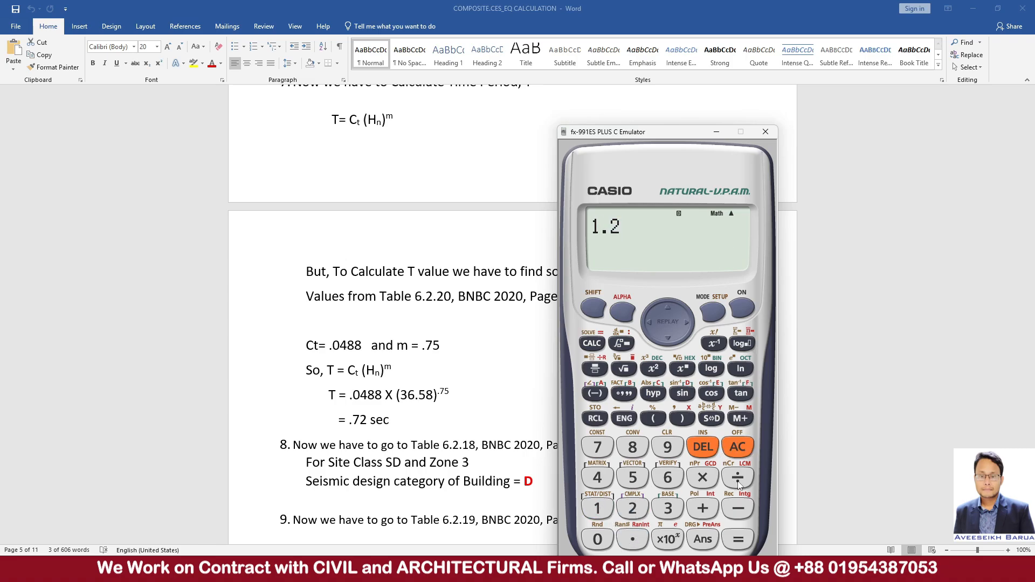
left_click(738, 448)
Calculate 1÷1.2 on the calculator and show the result as a decimal.
left_click(597, 509)
left_click(739, 479)
left_click(597, 508)
left_click(633, 539)
left_click(633, 509)
left_click(737, 539)
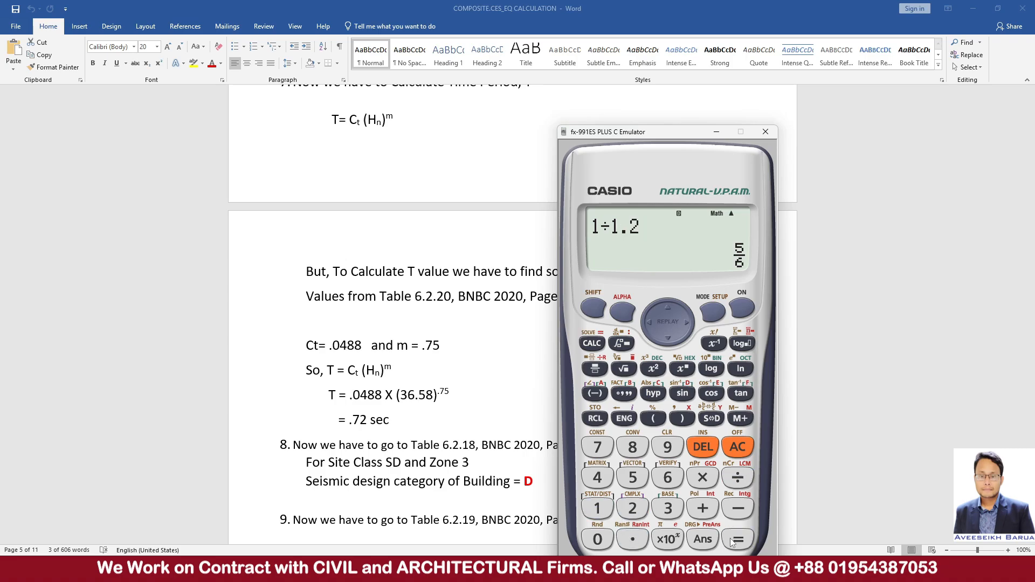
left_click(712, 418)
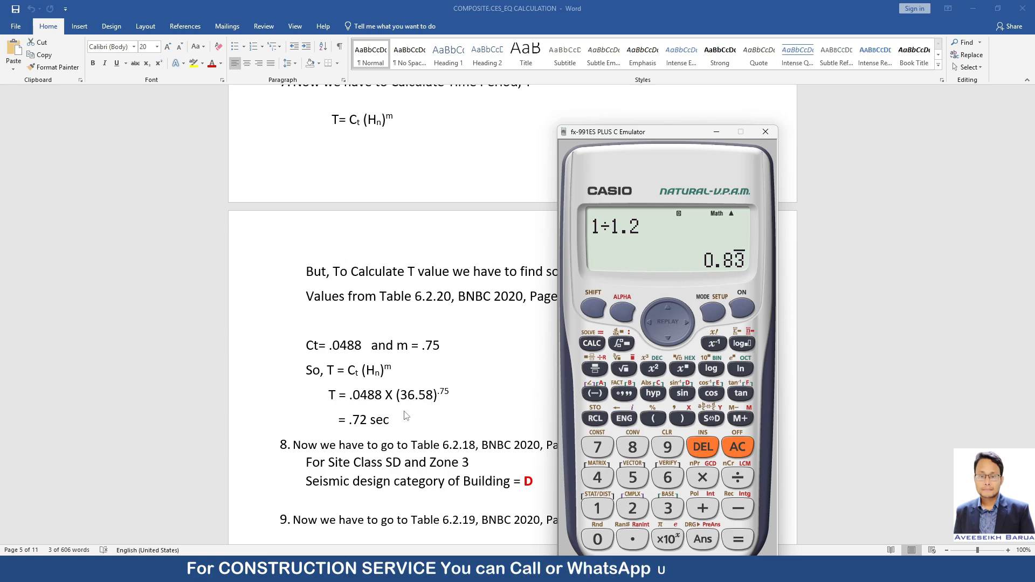
Clear the calculator and multiply the .72 sec time period by 1.4.
left_click(734, 450)
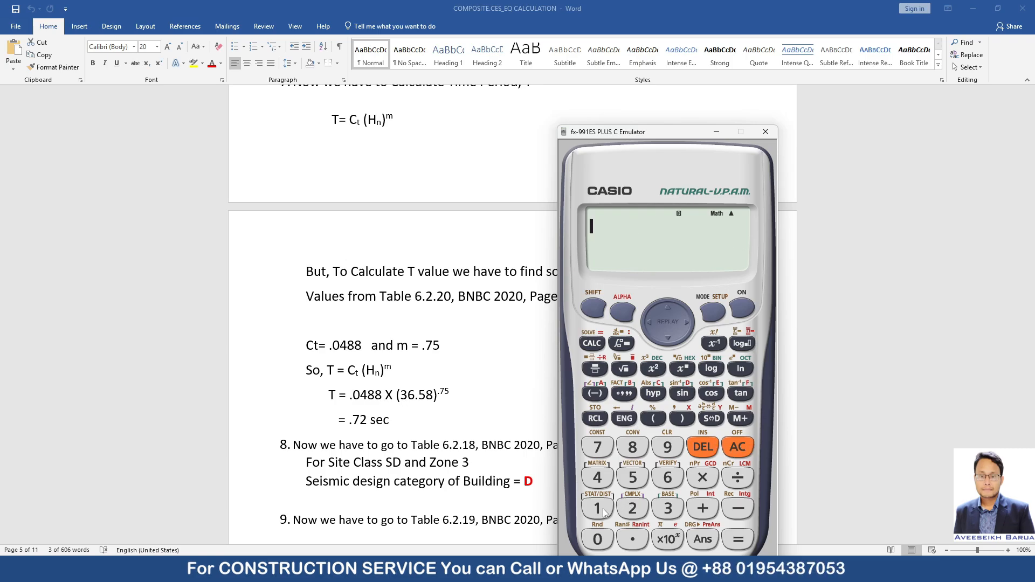
left_click(634, 531)
left_click(610, 453)
left_click(638, 511)
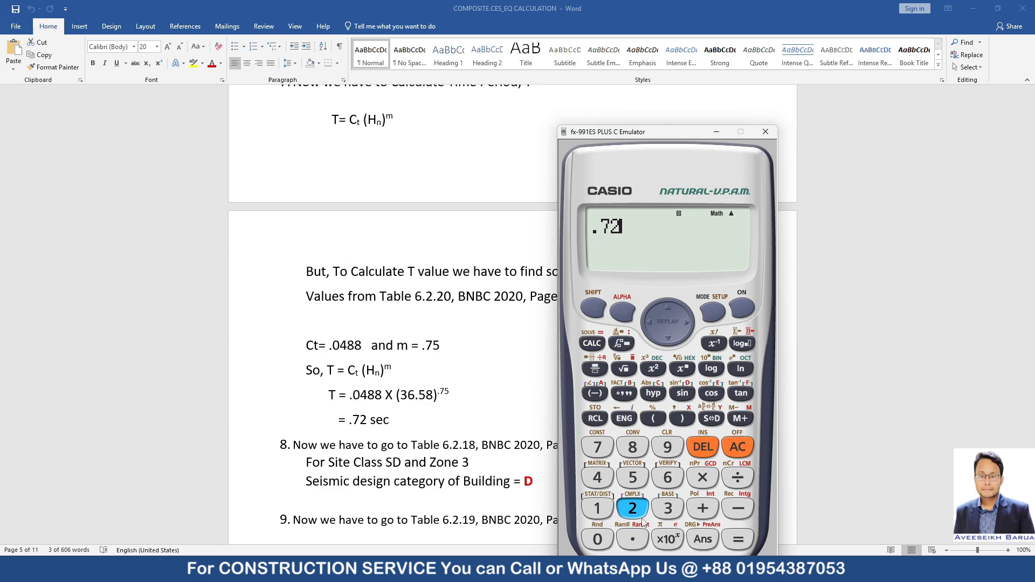
left_click(703, 478)
left_click(597, 508)
left_click(633, 540)
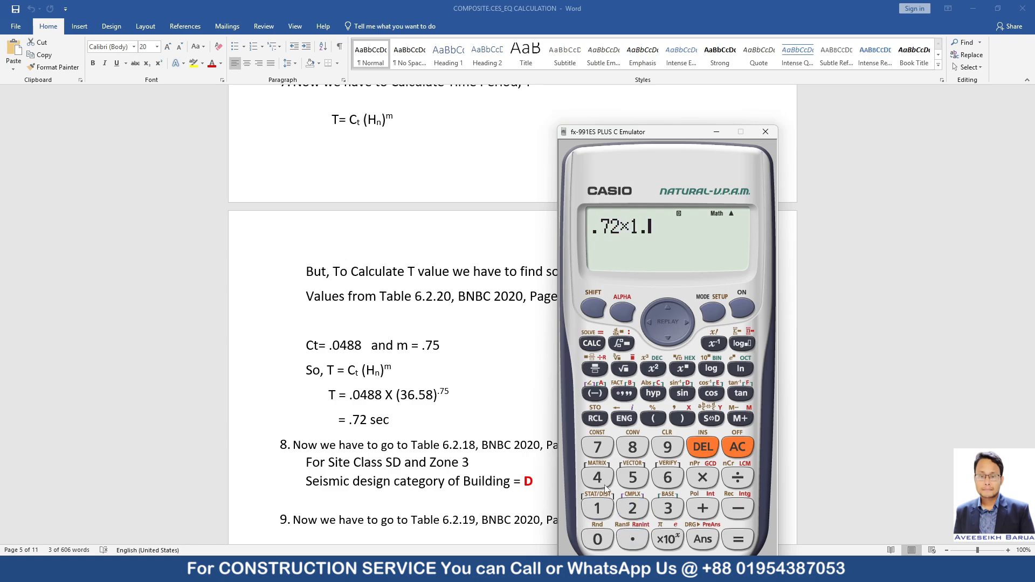
left_click(606, 487)
left_click(739, 541)
left_click(708, 420)
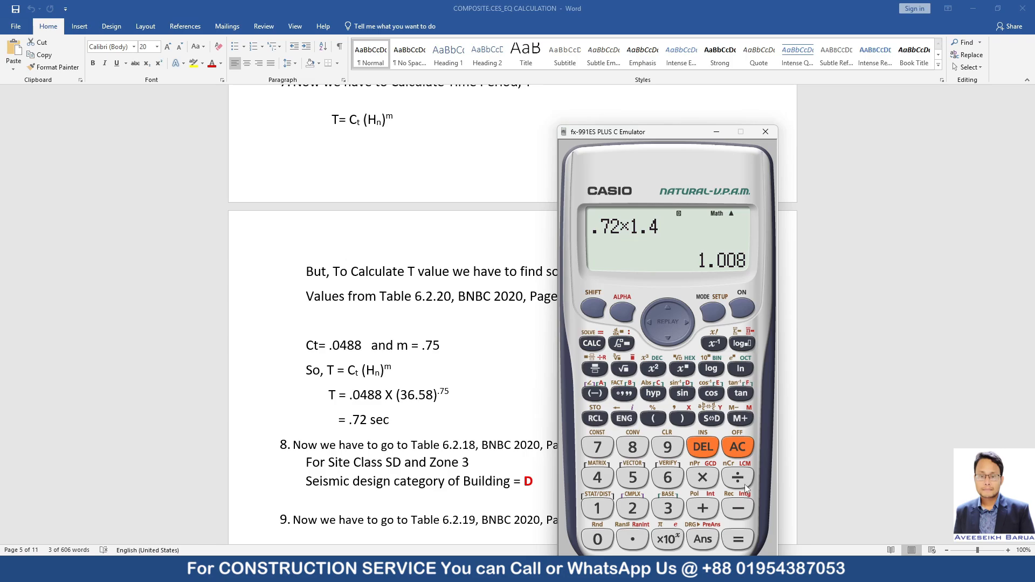
Calculate the reciprocal of the last answer as 1÷Ans and show it as a decimal.
left_click(738, 447)
left_click(598, 509)
left_click(737, 478)
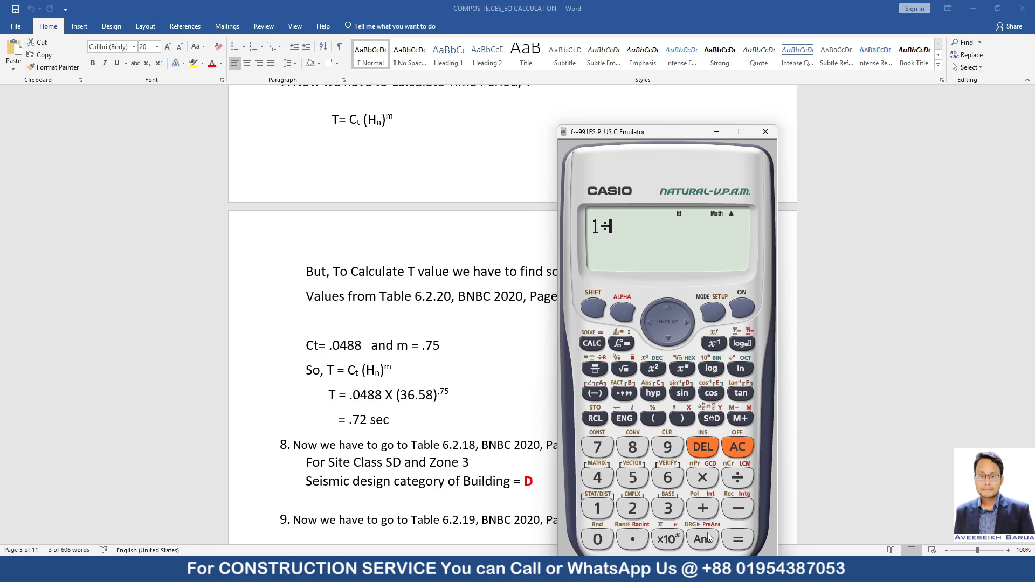
left_click(703, 540)
left_click(738, 539)
left_click(712, 418)
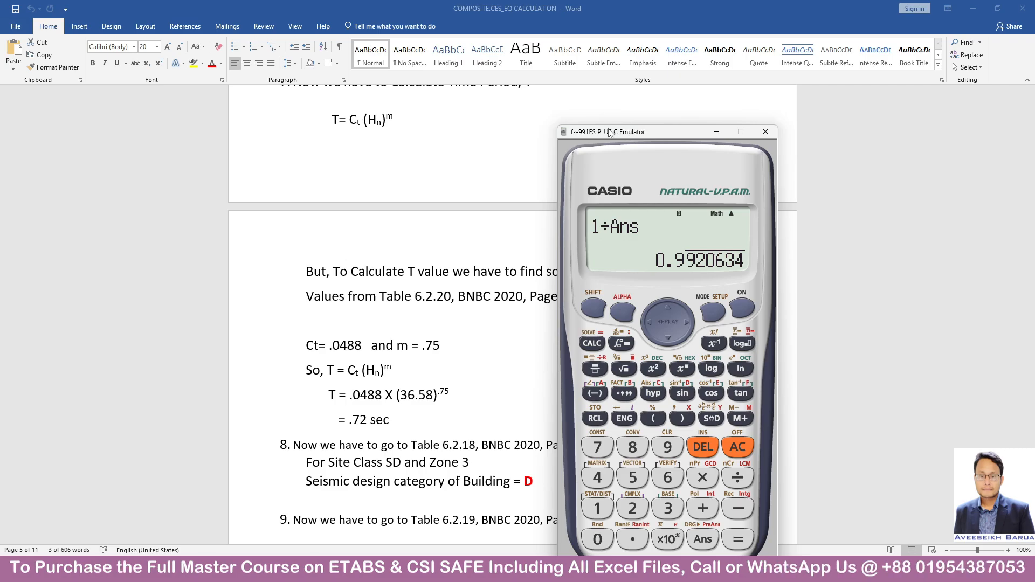
Put the calculator away and highlight the "Eccentricity Ratio: Page 577" entry in the Wind Load Calculation document in Word.
left_click(716, 132)
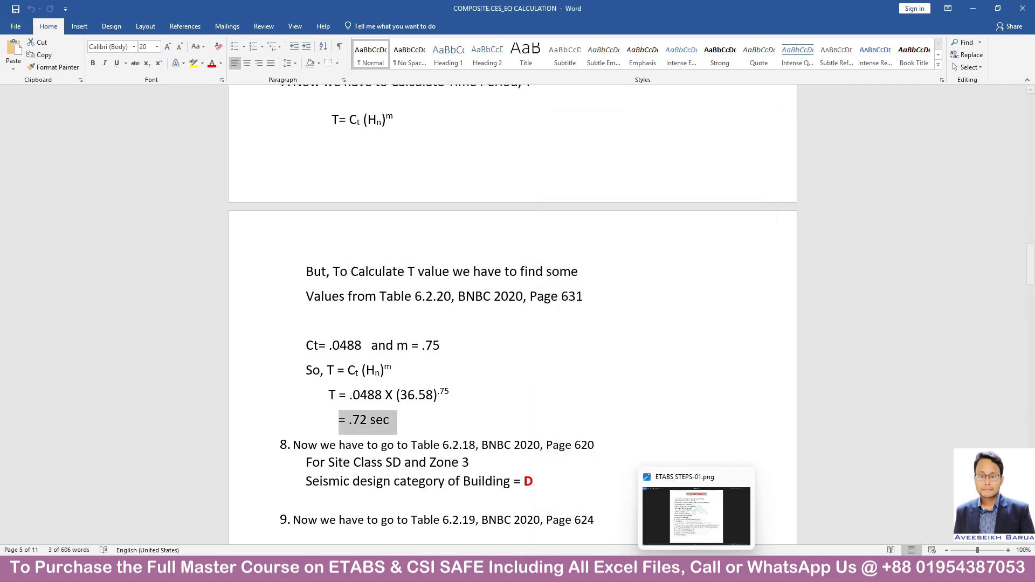
left_click(698, 483)
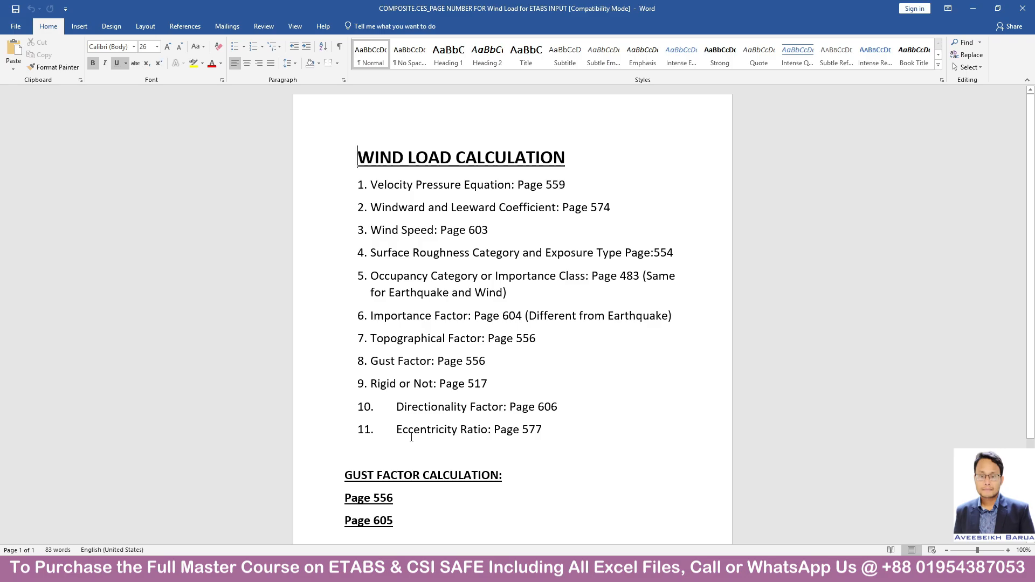
left_click_drag(398, 429, 551, 434)
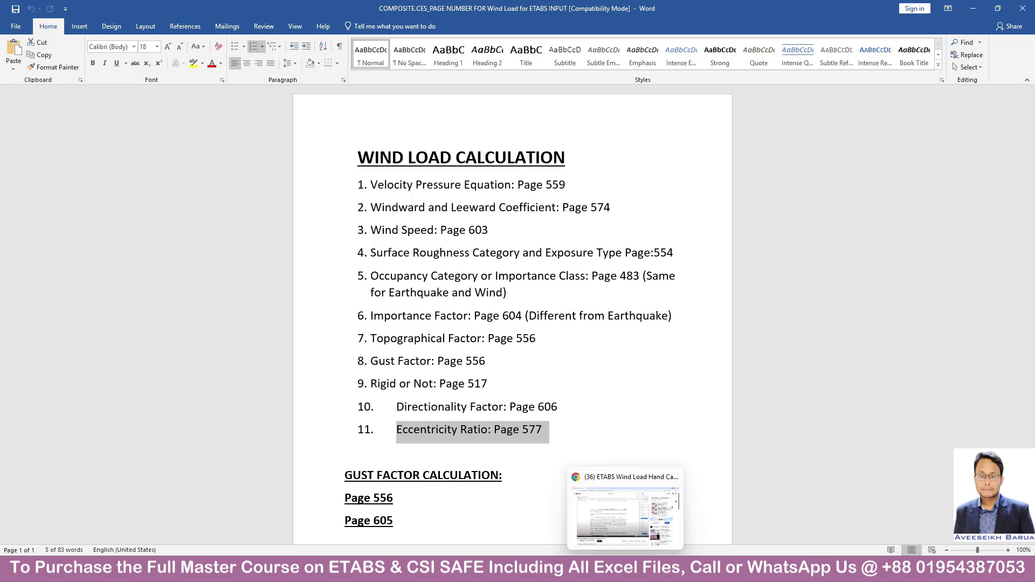
Switch to the ETABS model, review the procedure list in the image ETABS STEPS-01.png, and return to the model.
left_click(673, 569)
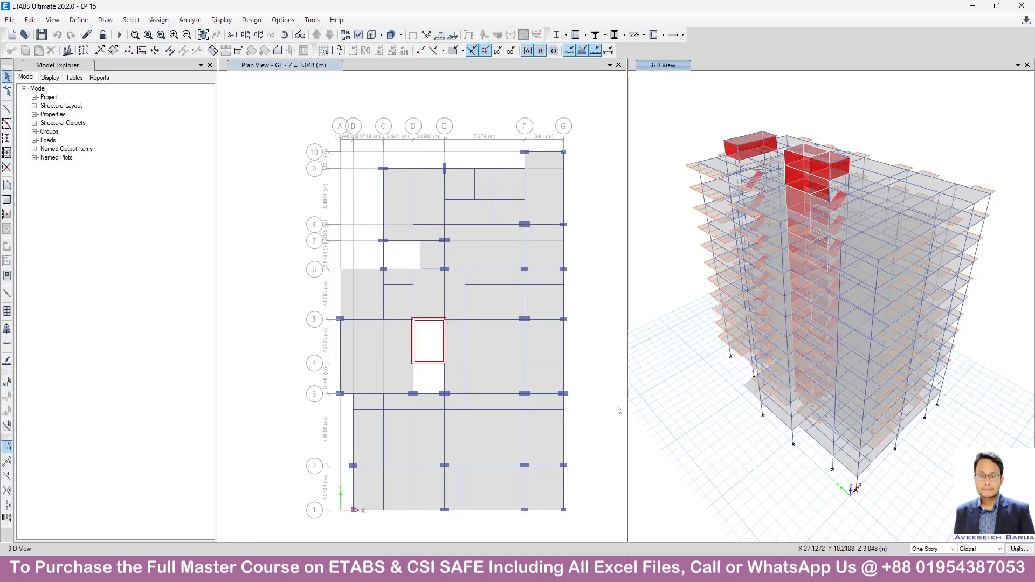
mouse_move(696, 569)
left_click(696, 515)
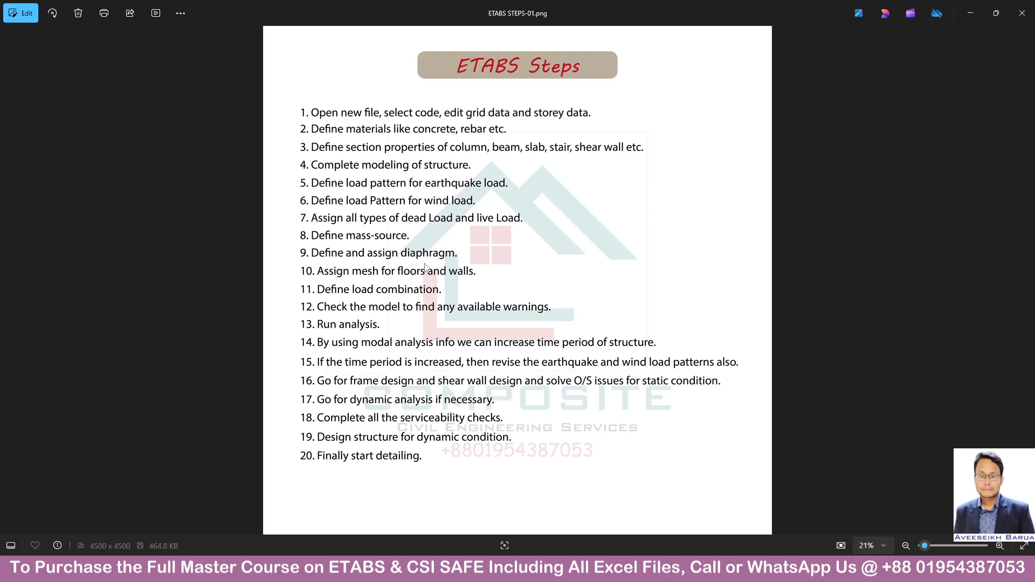
left_click(970, 6)
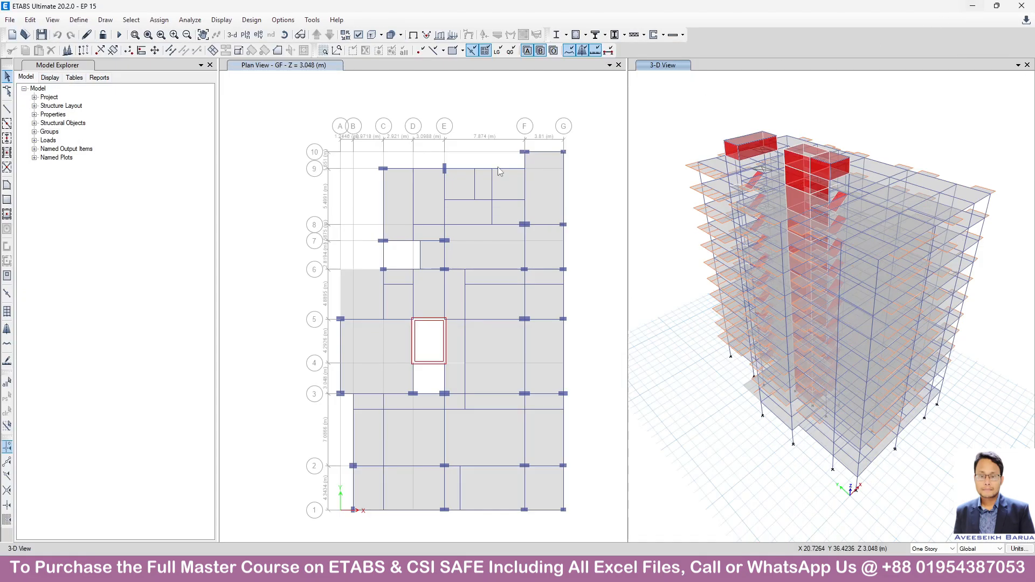
Select all walls and floors in the model by object type.
left_click(131, 20)
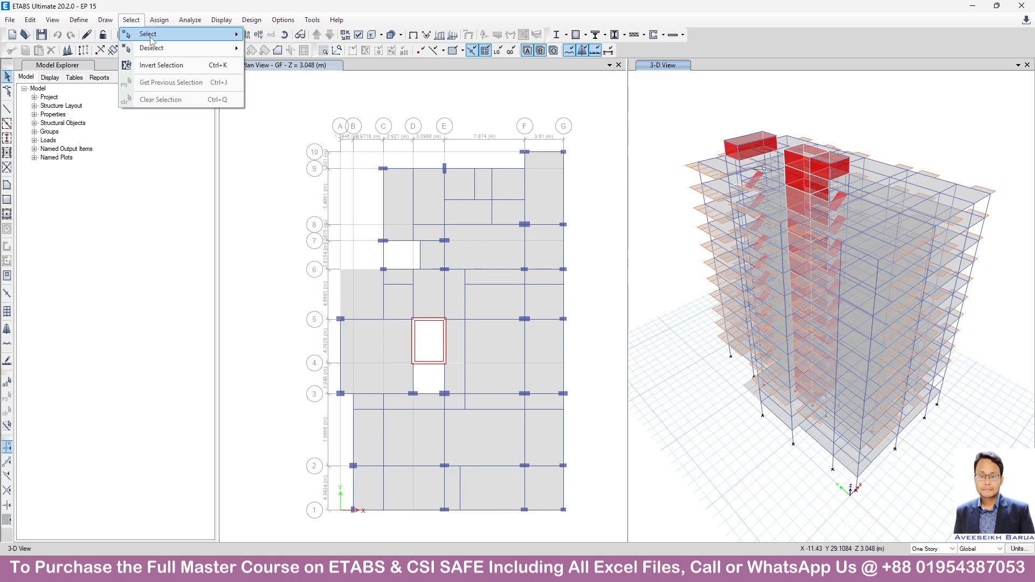
mouse_move(157, 34)
left_click(275, 110)
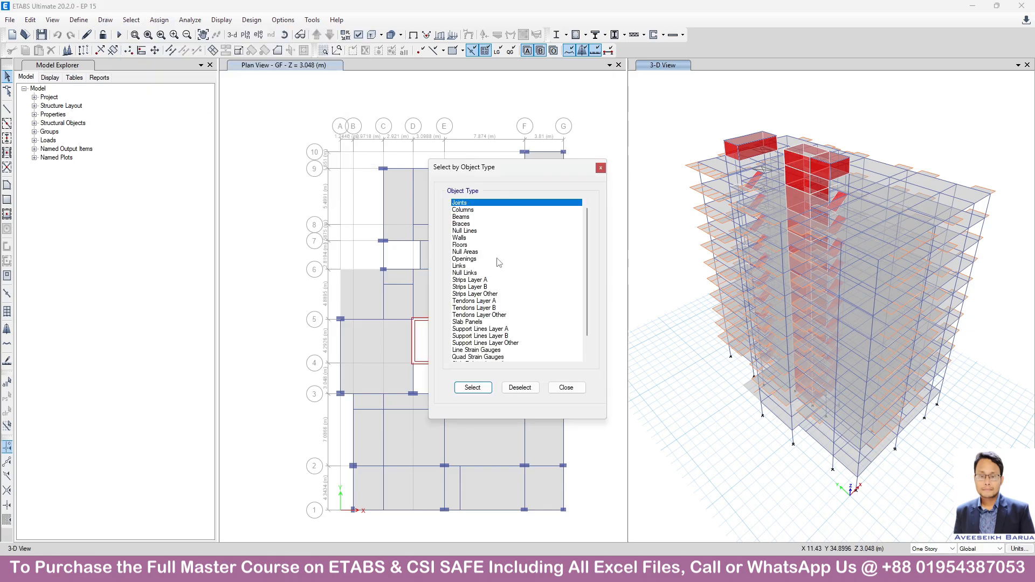
left_click(462, 238)
left_click(463, 244, "ctrl")
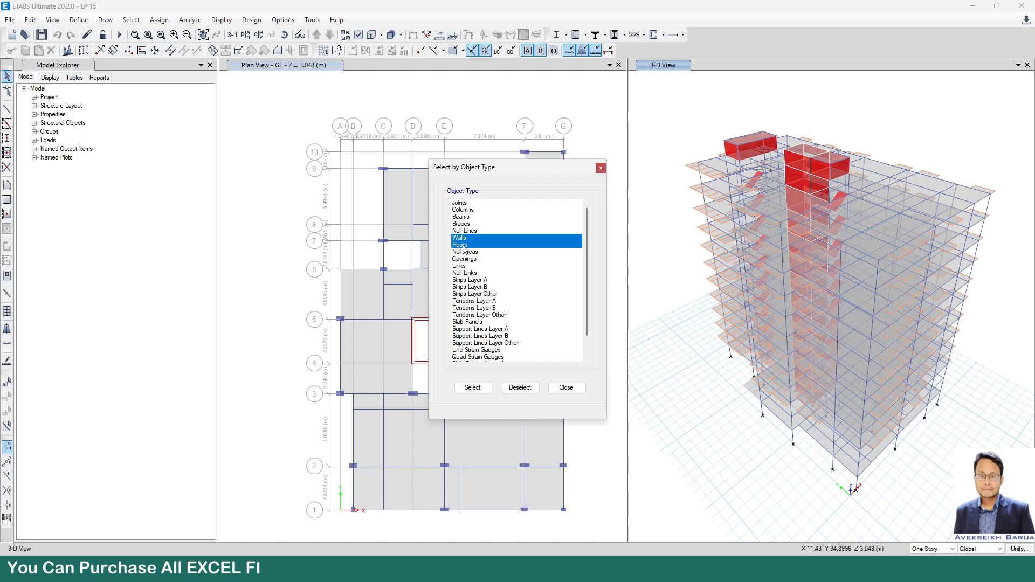
left_click(473, 388)
left_click(571, 392)
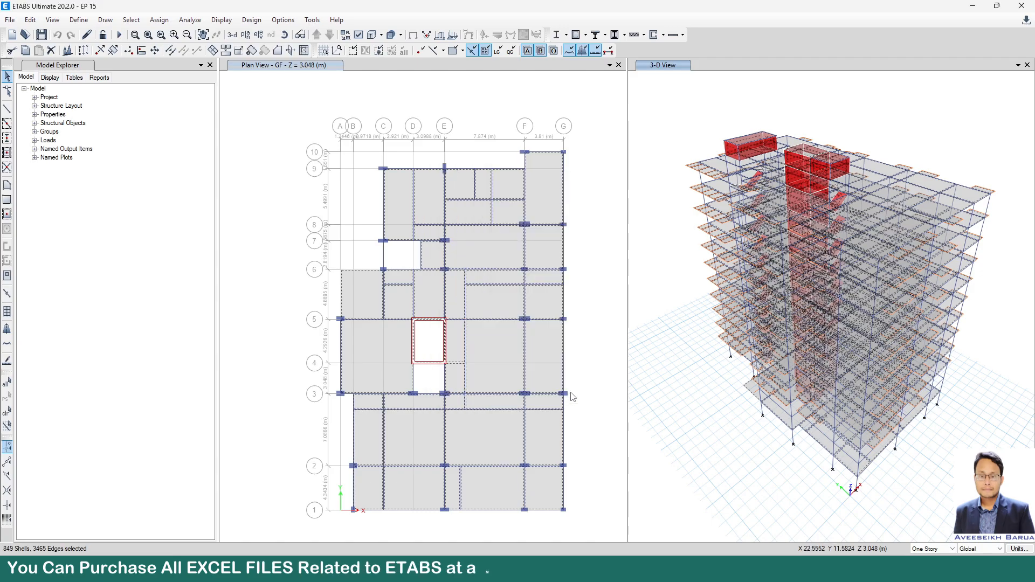
Assign floor auto meshing with Auto Cookie Cut to the selected shells, including meshing at visible grids and a maximum element size of 600 mm.
left_click(159, 19)
mouse_move(182, 61)
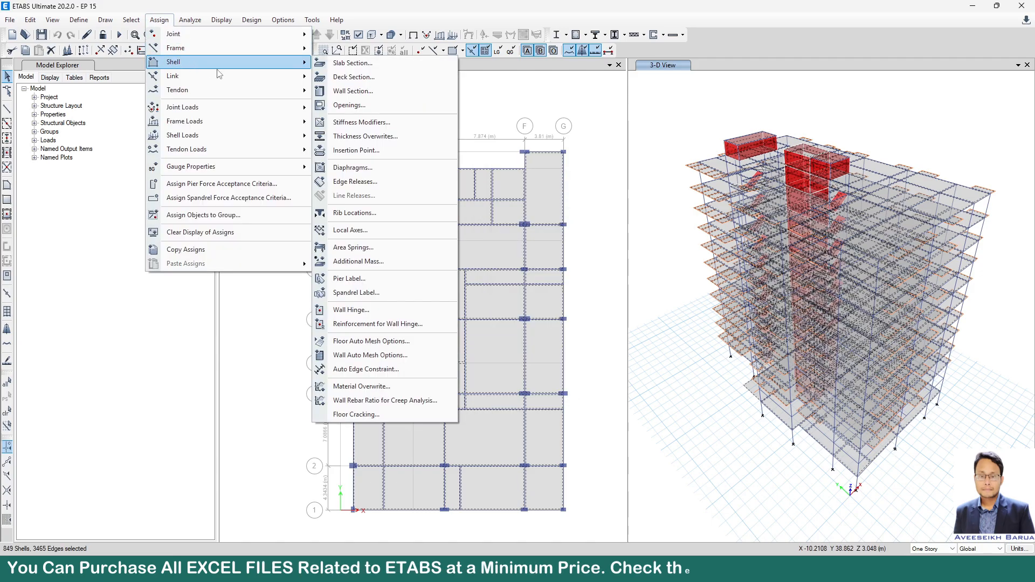
left_click(421, 341)
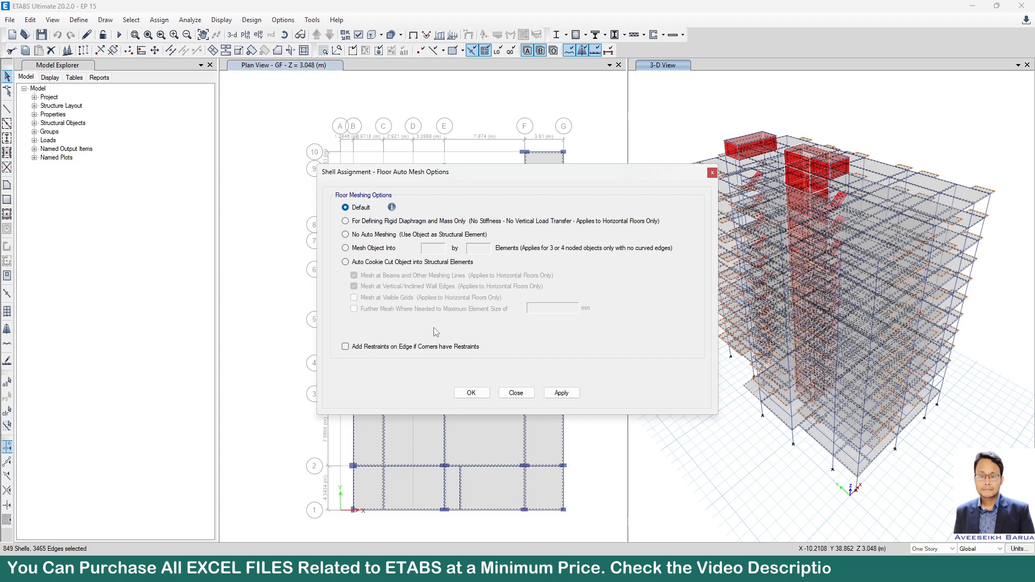
left_click(376, 262)
left_click(391, 297)
left_click(395, 309)
double_click(557, 308)
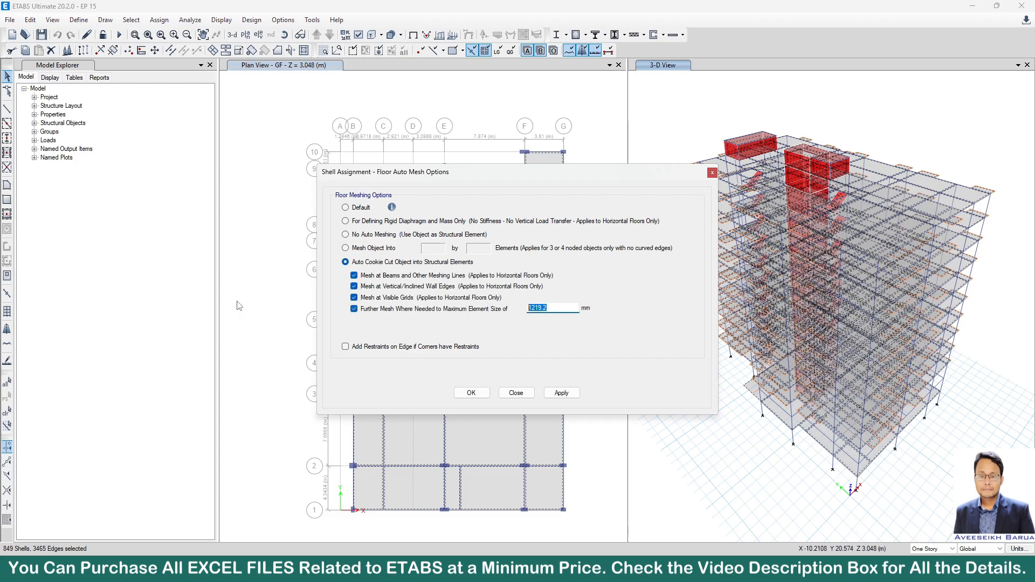
type("600")
left_click(561, 393)
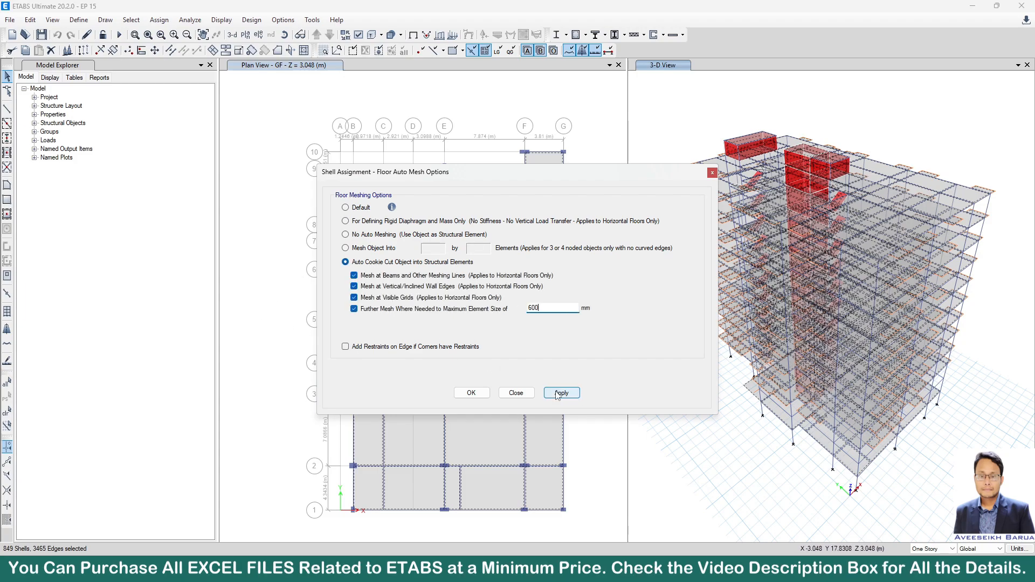
left_click(470, 393)
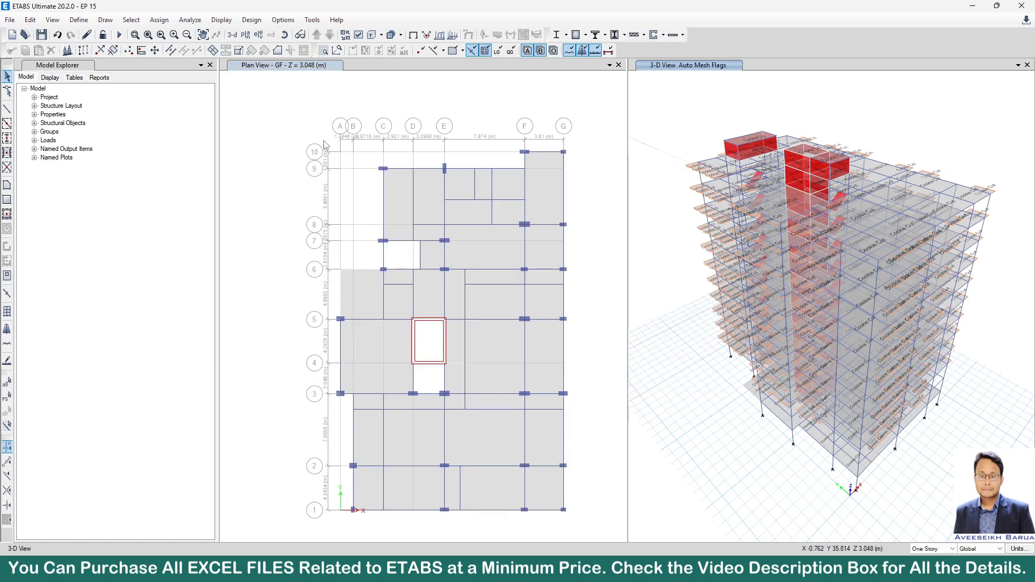
Restore the previous shell selection and assign Auto Rectangular Mesh to the walls with an approximate maximum mesh size of 0.6 m.
left_click(8, 398)
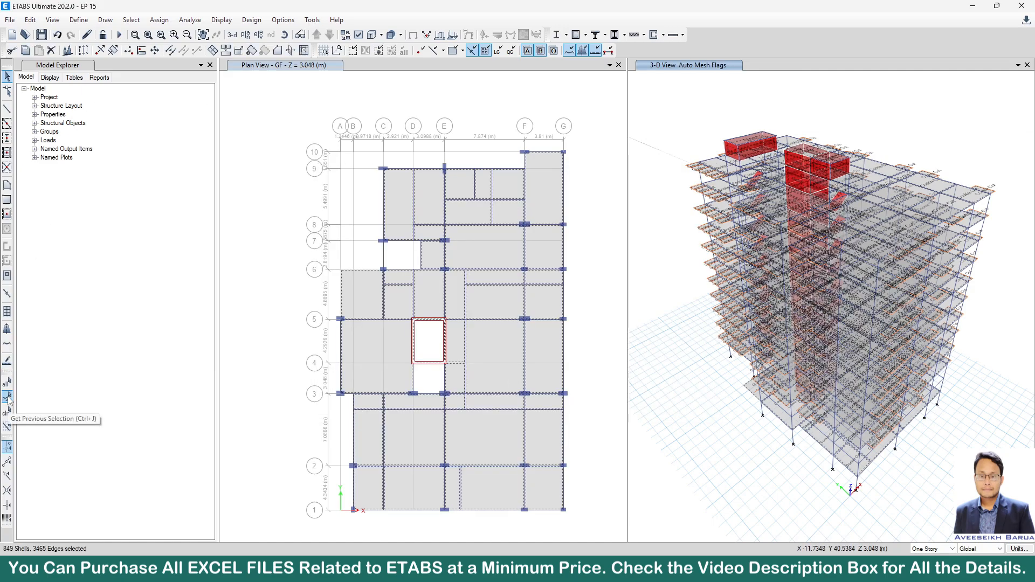
left_click(165, 21)
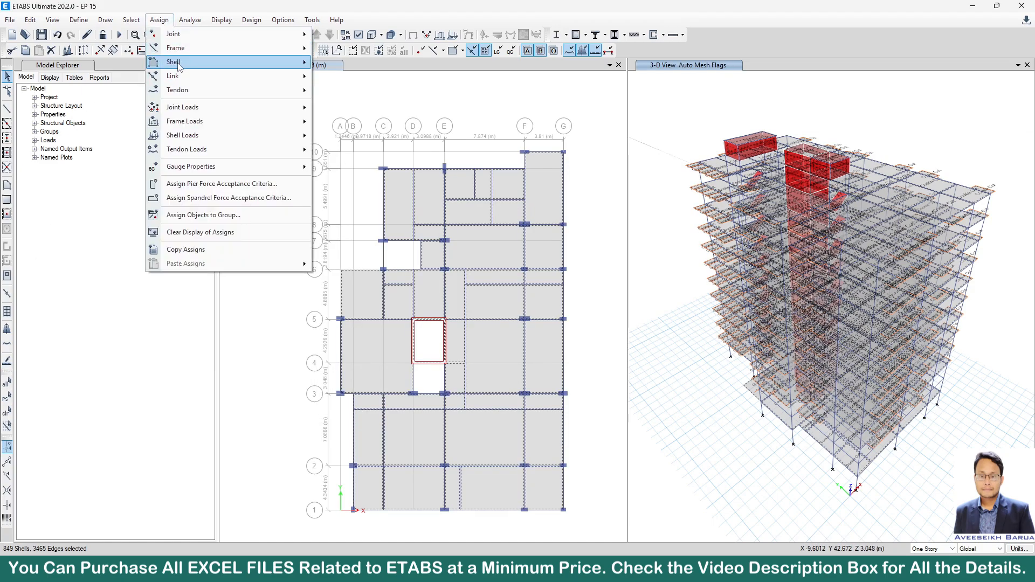
mouse_move(180, 63)
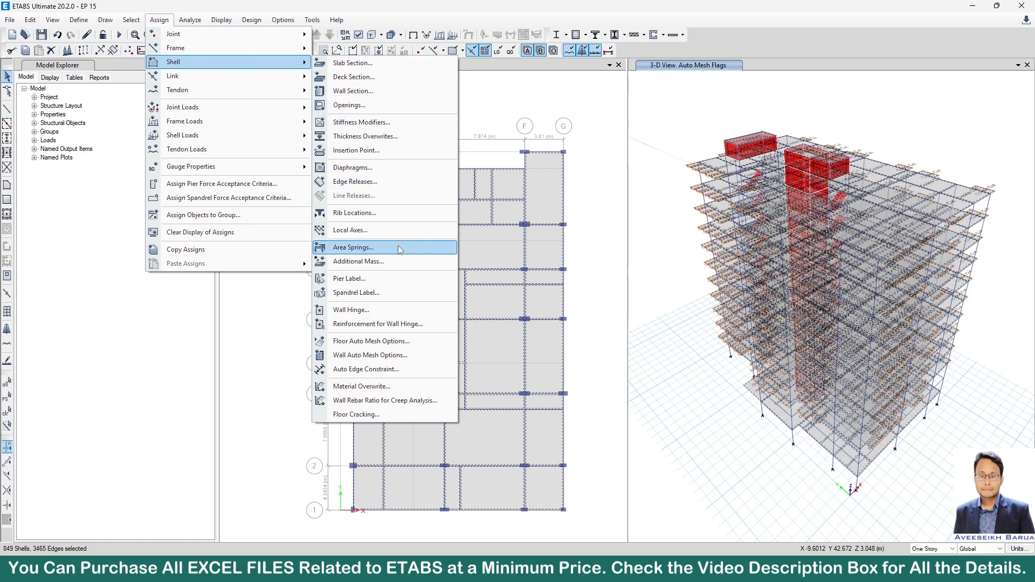
left_click(397, 356)
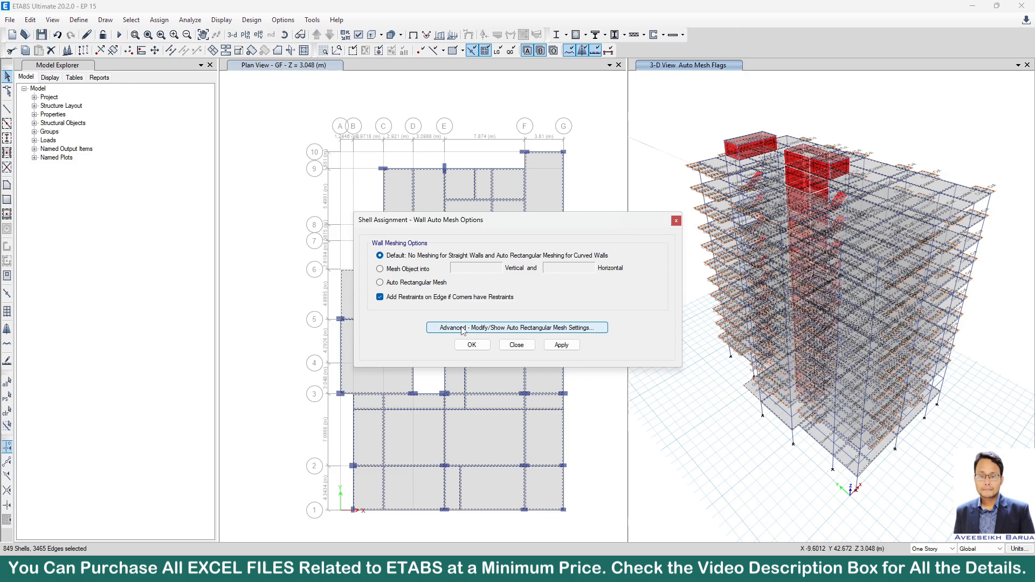
left_click(443, 283)
left_click(465, 330)
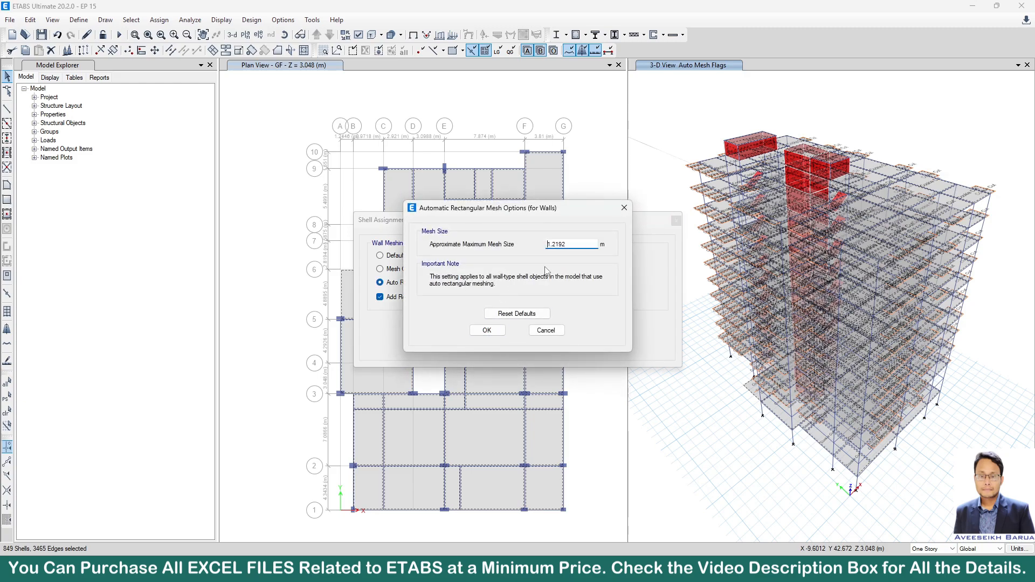
key("BackSpace")
type(".6")
left_click(487, 330)
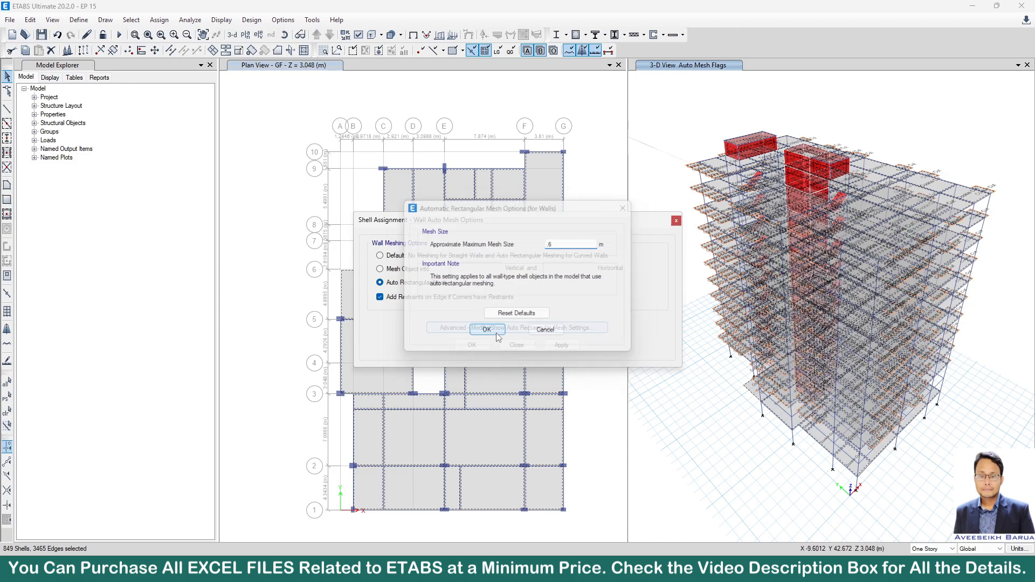
left_click(562, 345)
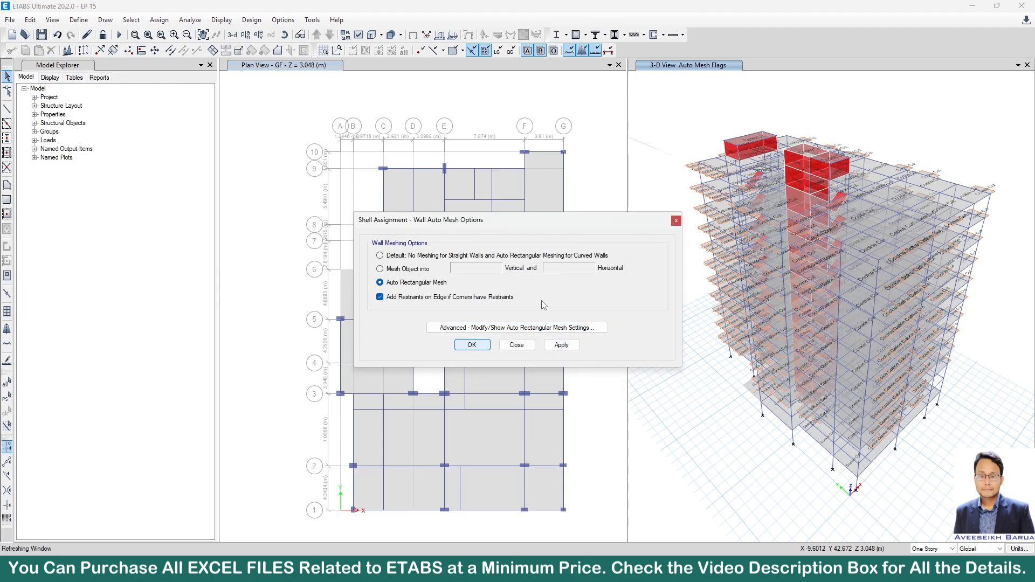
left_click(472, 345)
Check the auto mesh labels on the floors and walls in the 3-D view and save the model.
scroll(758, 142, "up", 3)
scroll(758, 143, "up", 1)
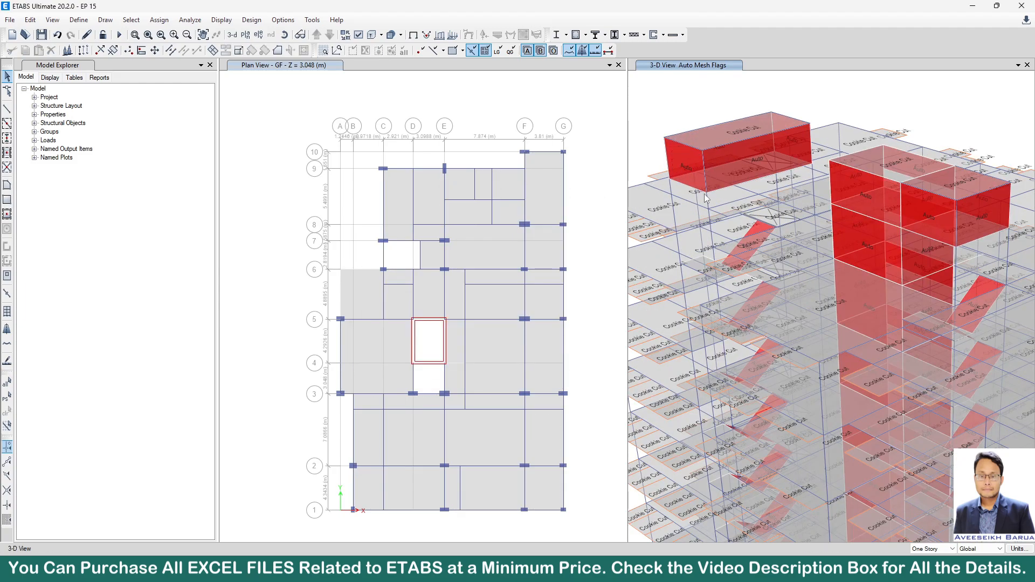
scroll(732, 209, "down", 3)
scroll(728, 213, "up", 3)
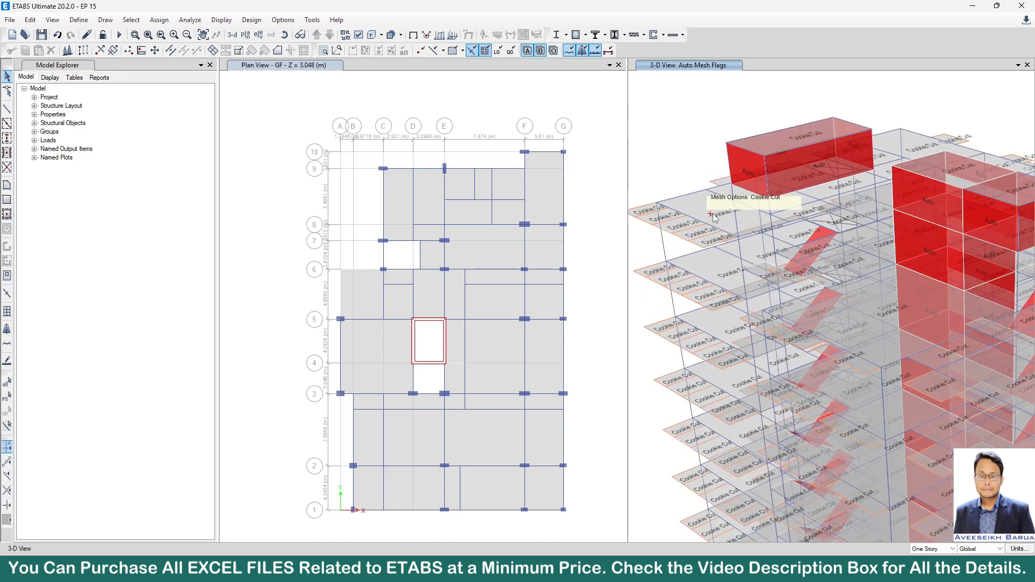
scroll(717, 218, "down", 5)
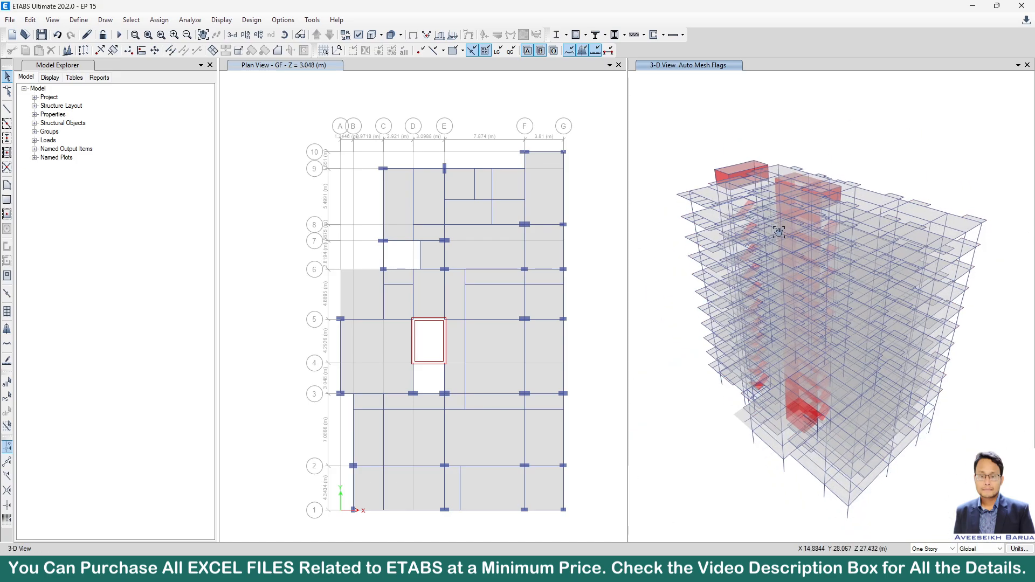
left_click(41, 35)
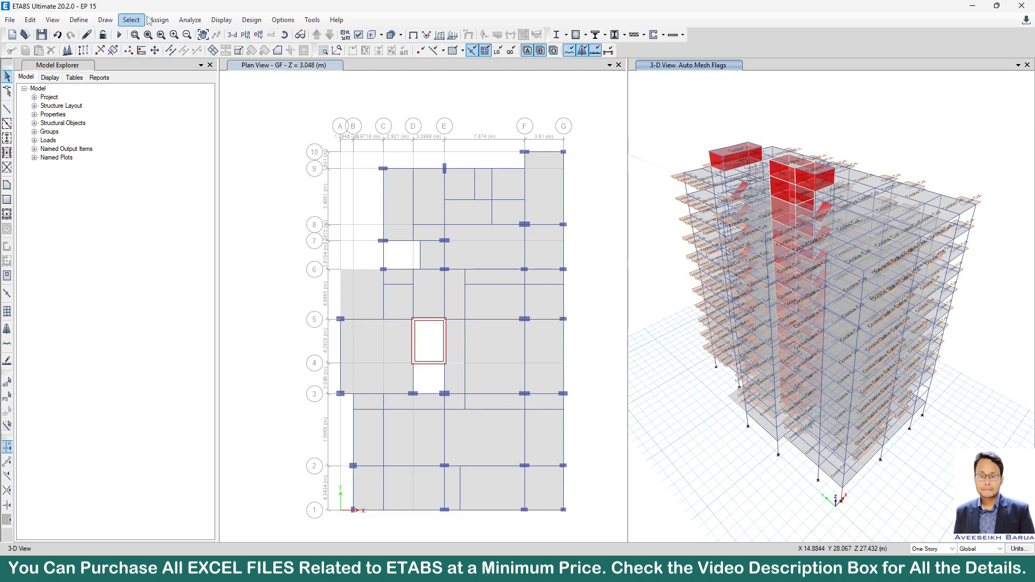
Add a second diaphragm definition alongside D1 with its default settings and save the model.
left_click(78, 20)
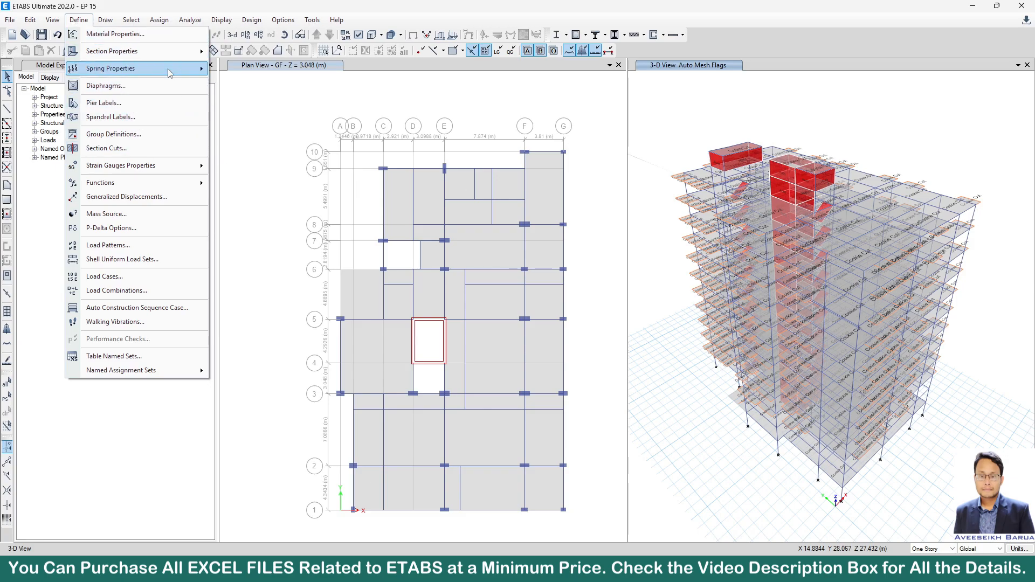
left_click(162, 86)
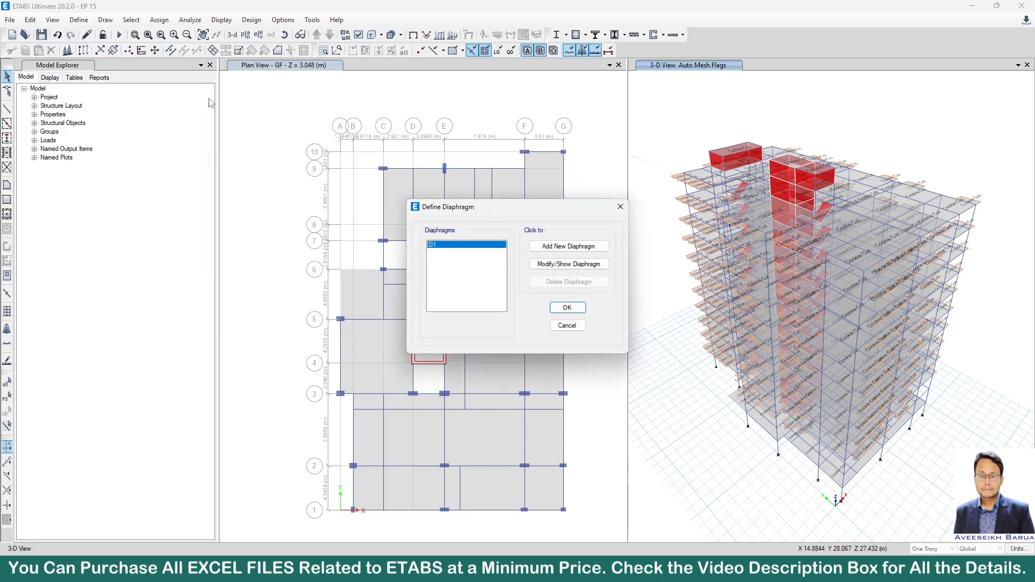
left_click(560, 264)
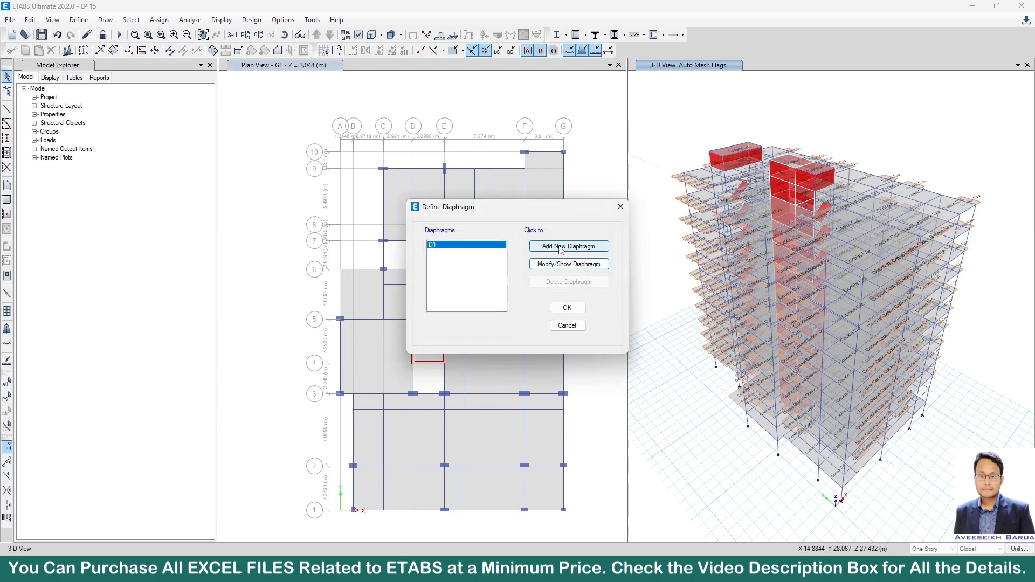
left_click(568, 247)
left_click(488, 320)
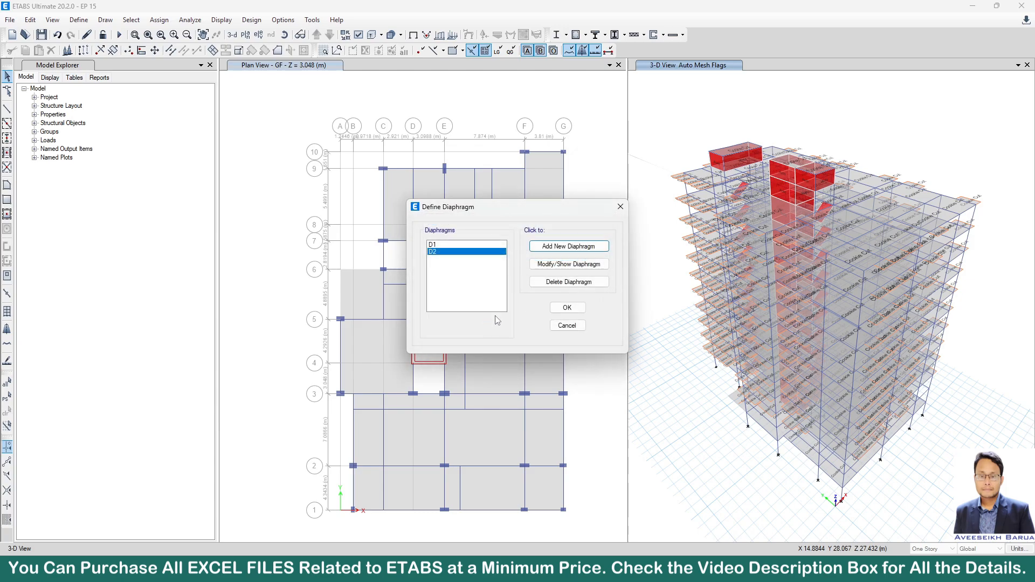
left_click(567, 307)
left_click(277, 192)
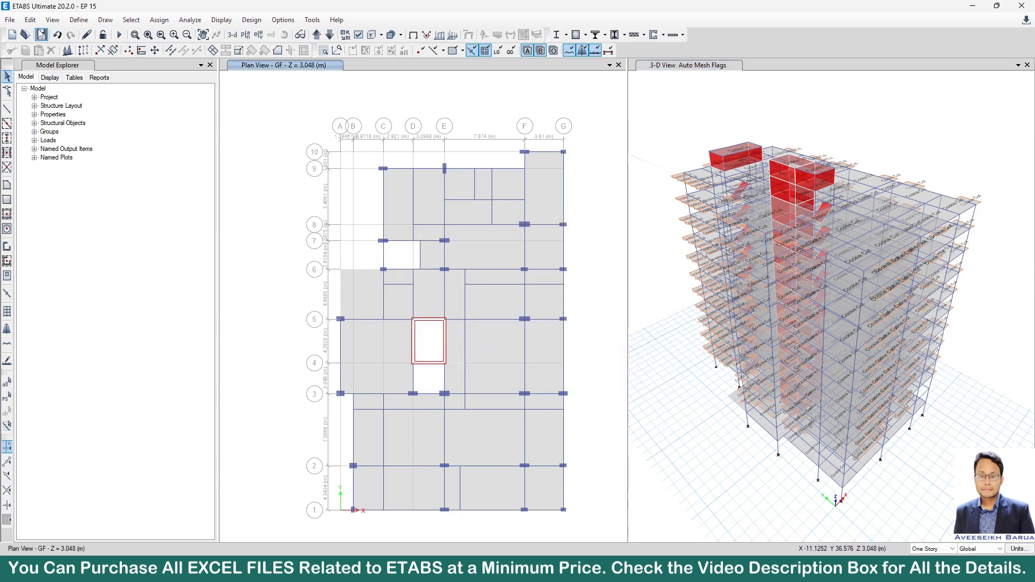
left_click(42, 35)
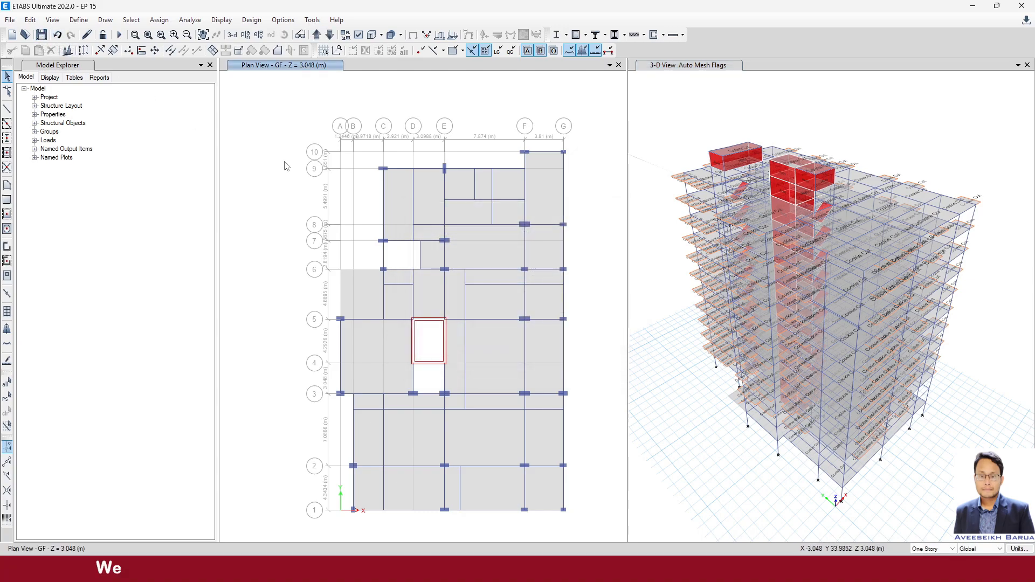
Select all objects in the XY plane of the GF story at Z = 3.048 m by picking a joint in that plan.
left_click(330, 36)
left_click(317, 35)
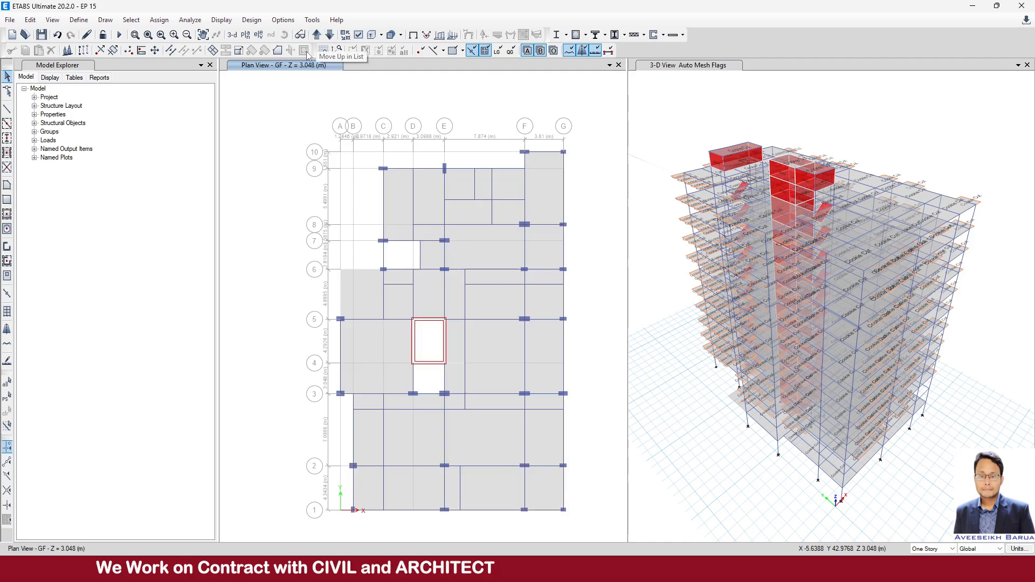
left_click(132, 20)
mouse_move(147, 35)
mouse_move(302, 95)
left_click(428, 100)
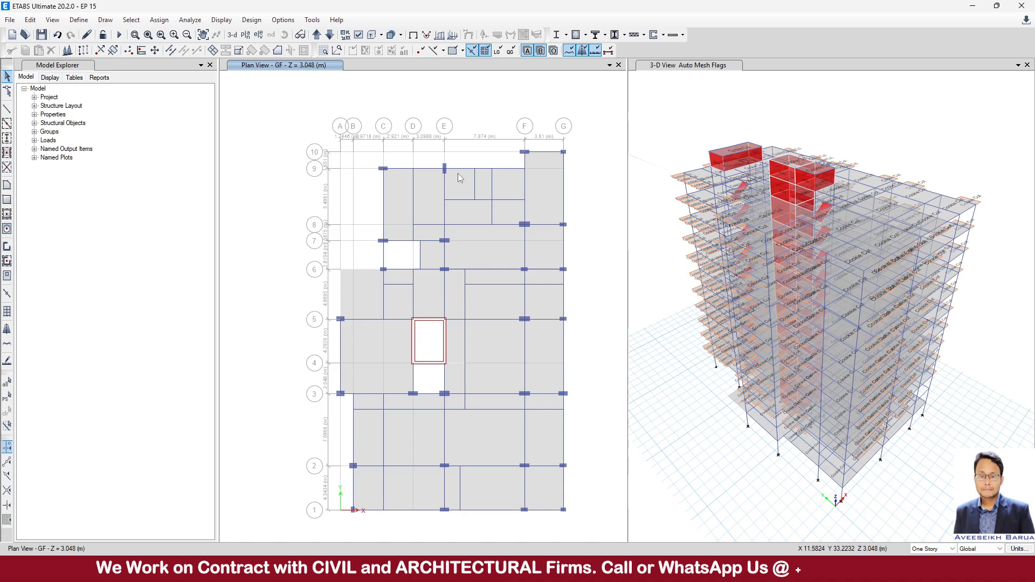
left_click(384, 172)
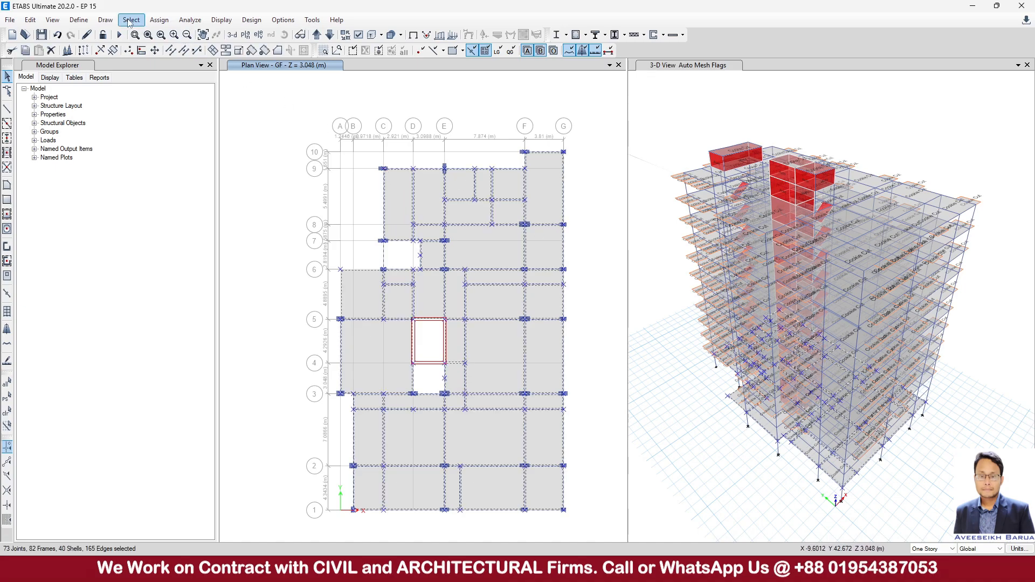
Assign diaphragm D1 to the selected GF shells, keeping the assignment dialog open clear of the plan view.
left_click(159, 20)
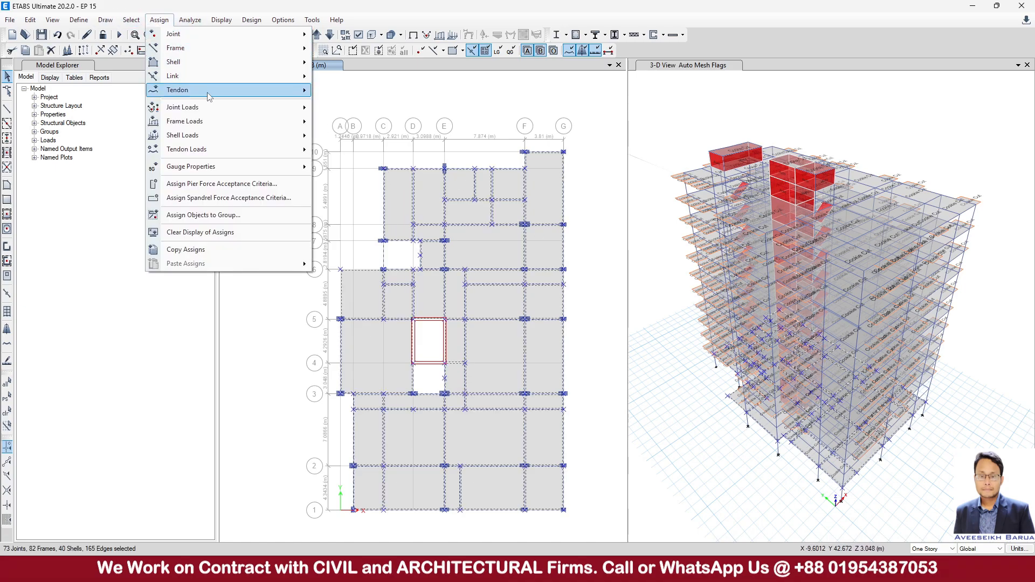
mouse_move(208, 68)
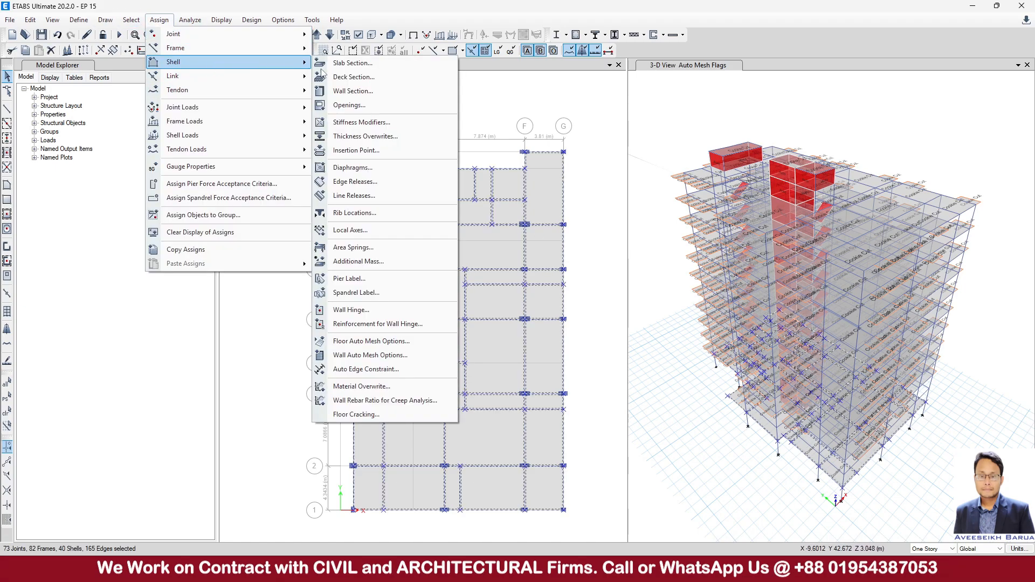
left_click(381, 168)
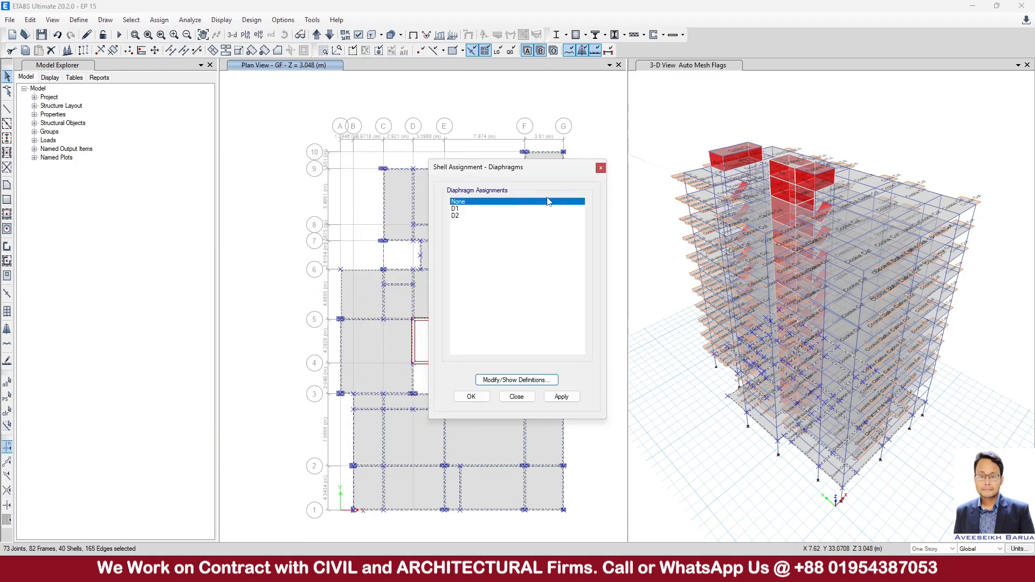
left_click_drag(531, 175, 823, 141)
left_click(771, 175)
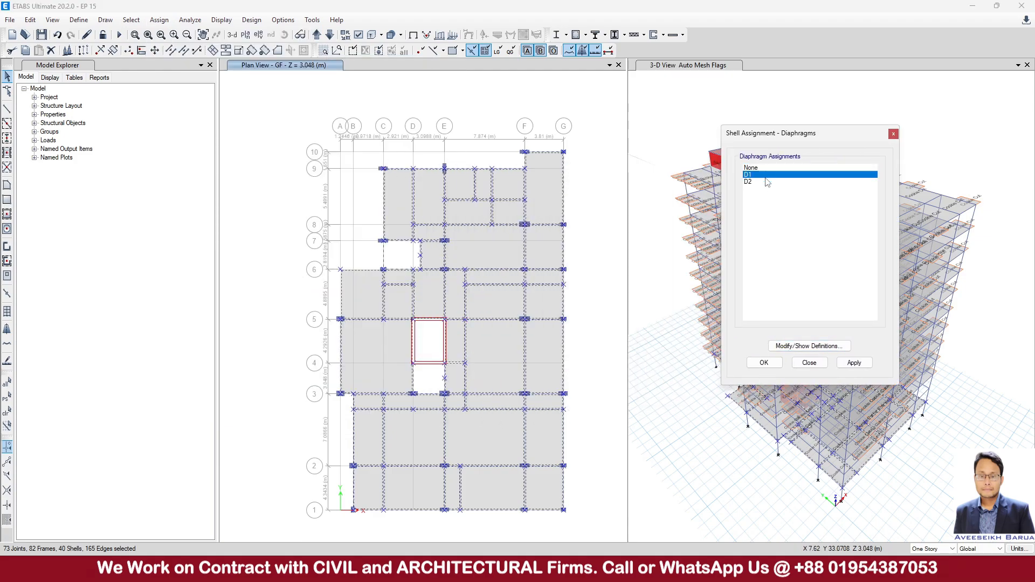
left_click(852, 364)
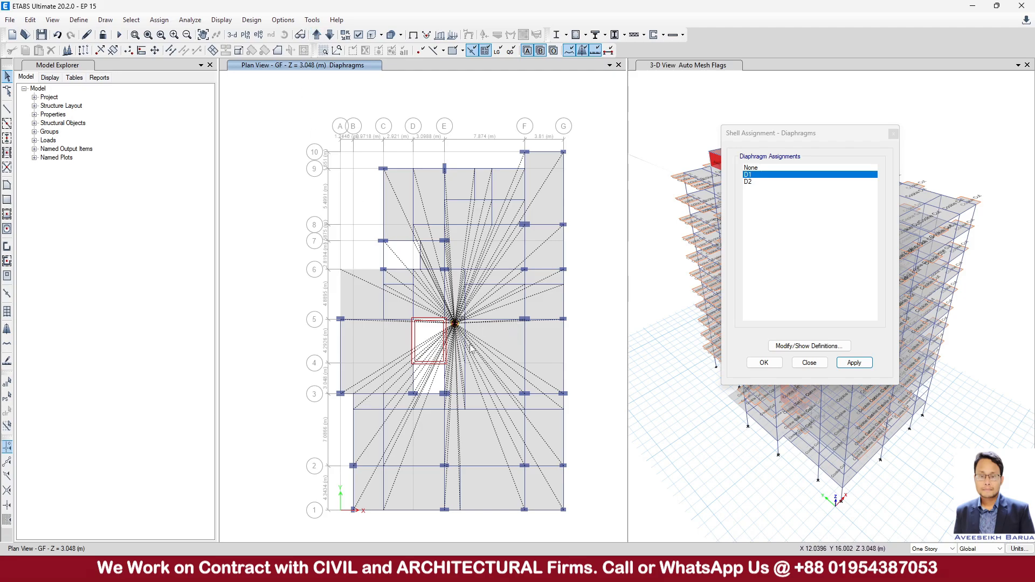
Show the 1ST story plan, select everything in its XY plane and apply diaphragm D1.
left_click(318, 36)
left_click(318, 35)
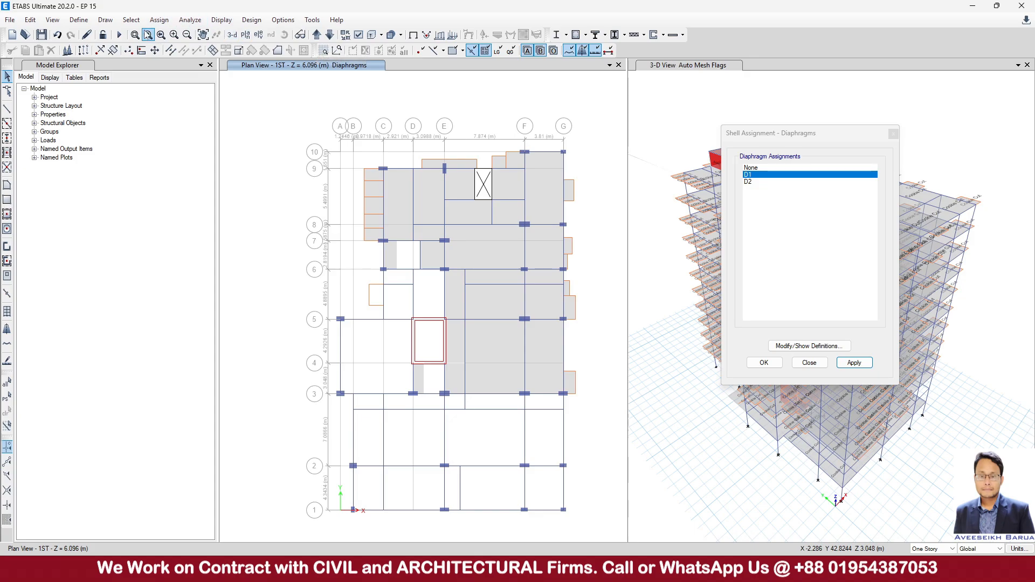
left_click(131, 20)
mouse_move(148, 34)
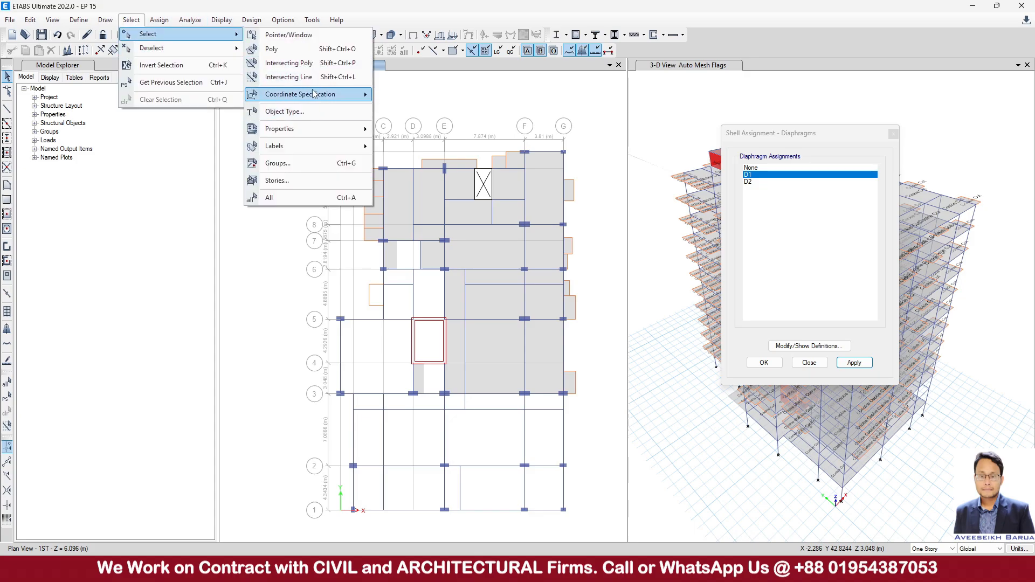
mouse_move(313, 94)
left_click(422, 100)
left_click(383, 171)
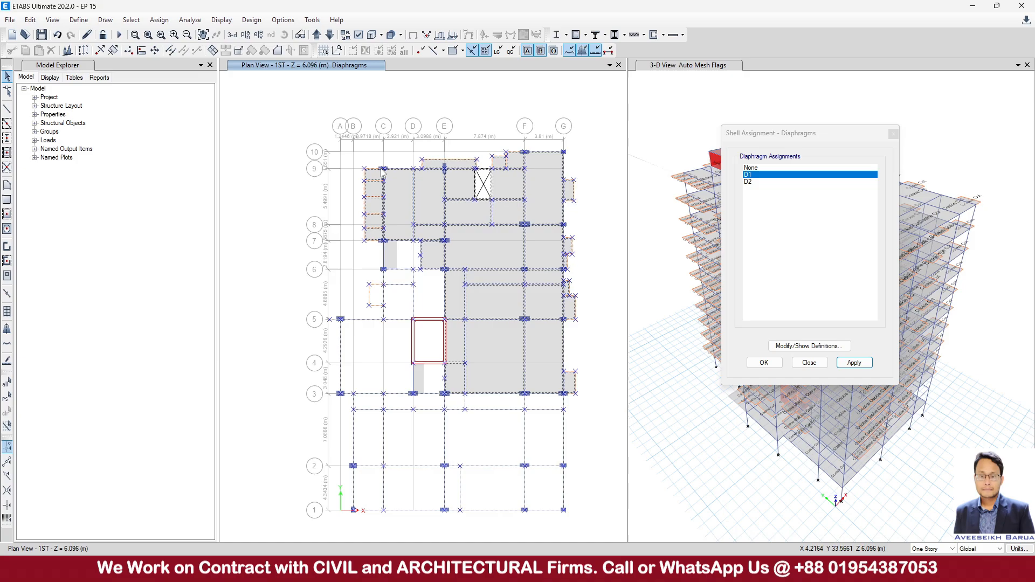
left_click(852, 363)
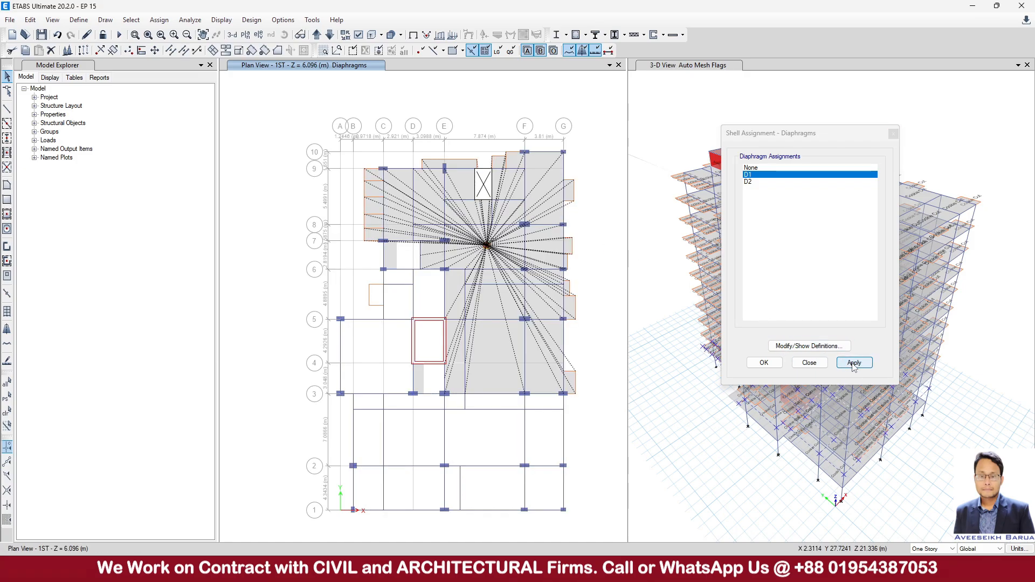
Show the 2ND story plan, select everything in its XY plane and apply diaphragm D1.
left_click(317, 34)
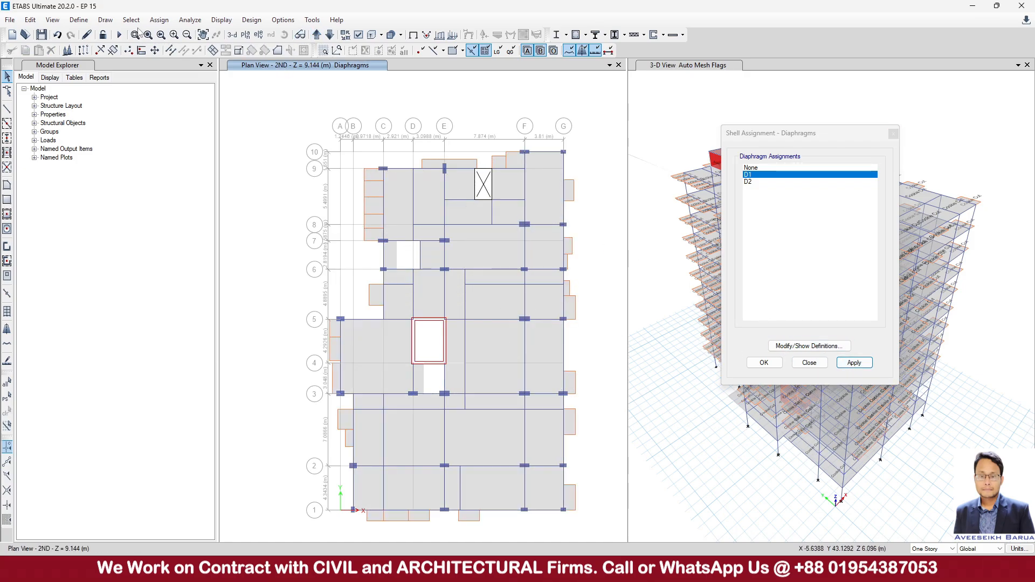
left_click(131, 20)
mouse_move(162, 34)
mouse_move(316, 101)
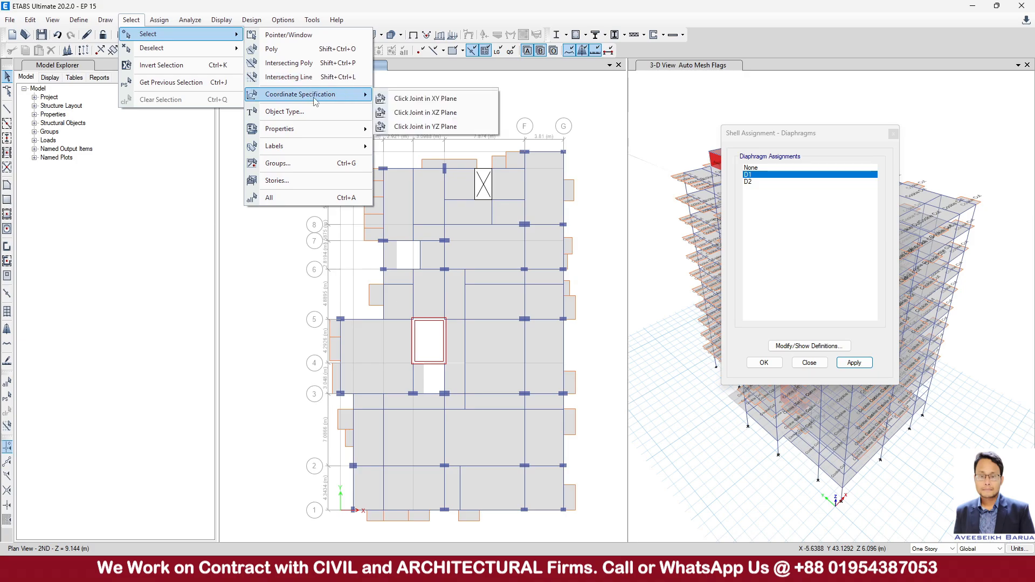
left_click(424, 99)
left_click(446, 170)
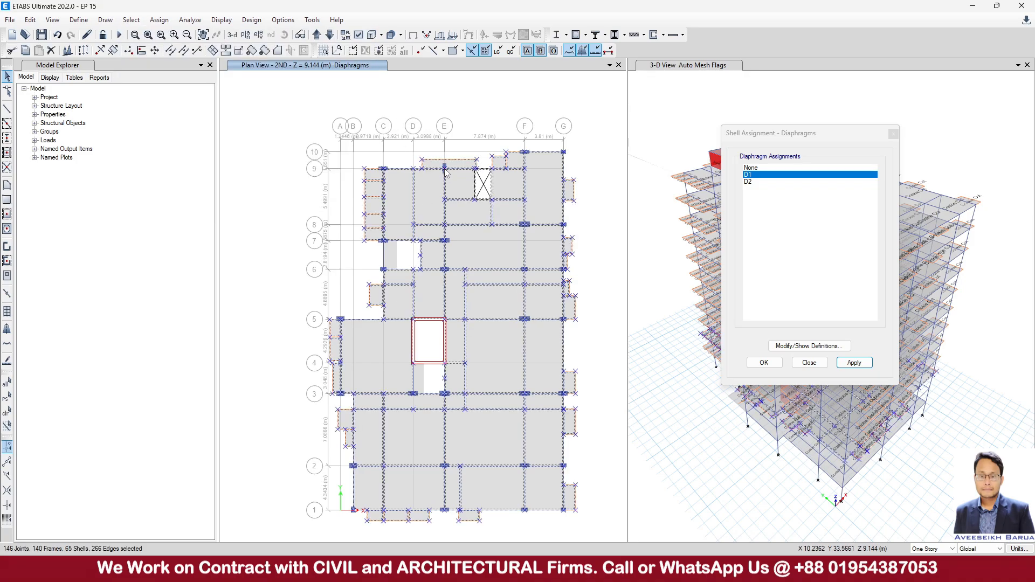
left_click(853, 363)
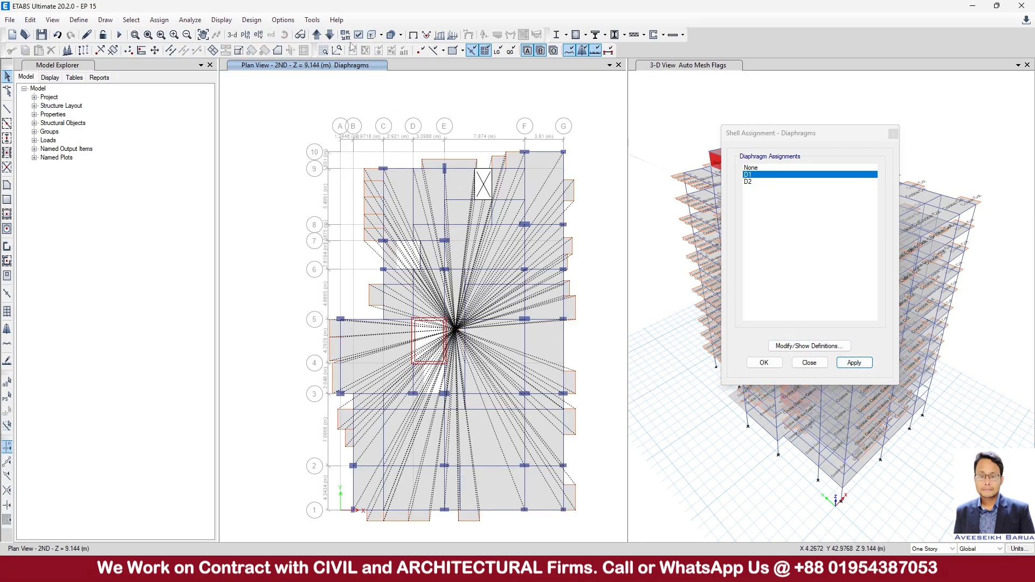
Show the 3RD story plan, select everything in its XY plane and apply diaphragm D1.
left_click(316, 34)
left_click(131, 20)
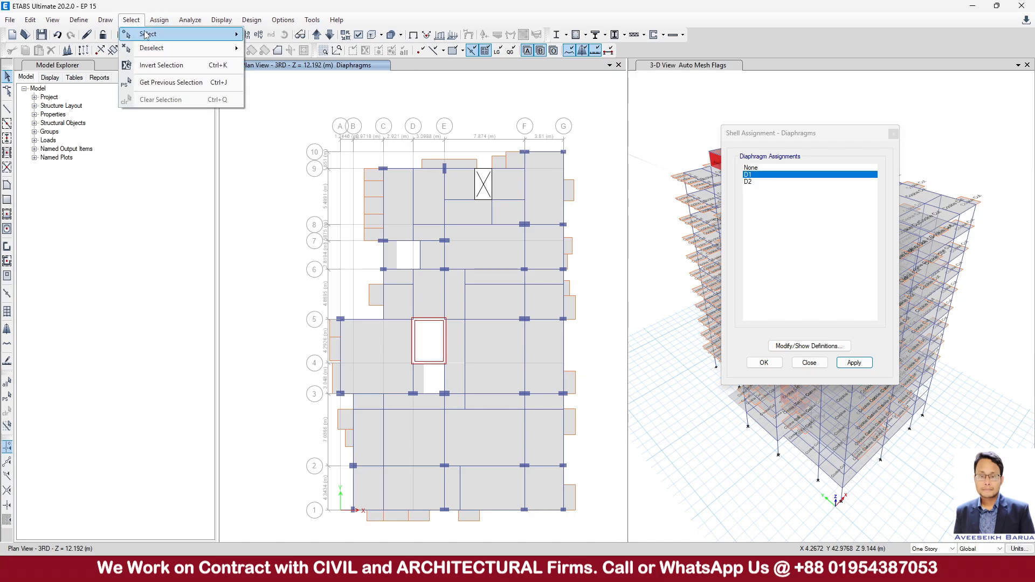
mouse_move(162, 34)
mouse_move(326, 96)
left_click(399, 98)
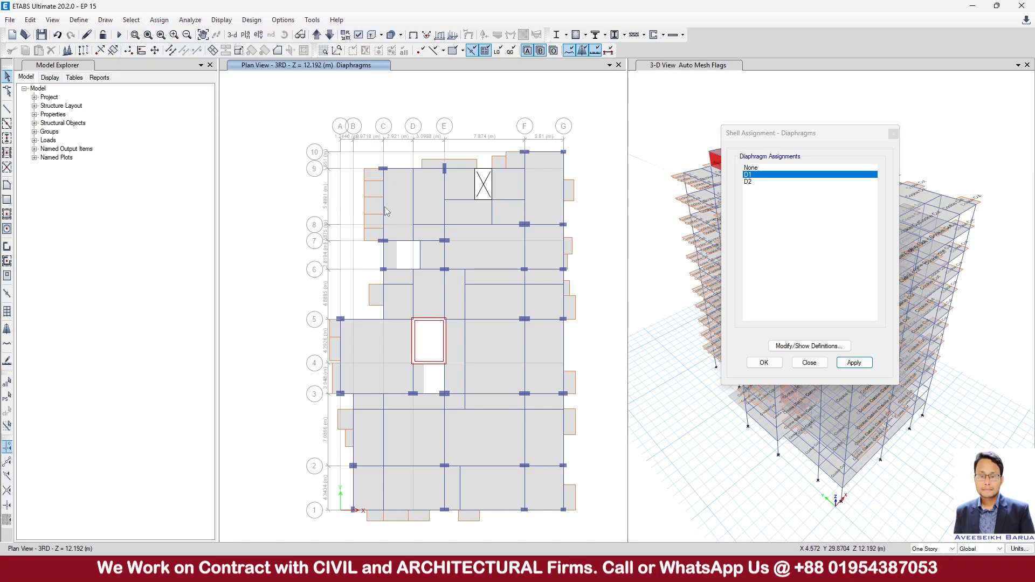
left_click(384, 170)
left_click(854, 363)
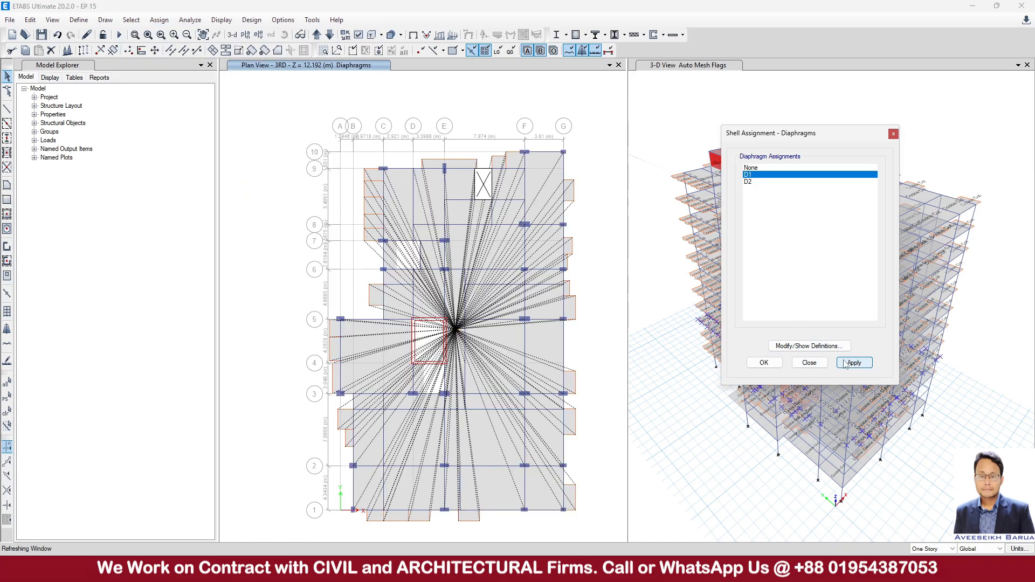
Show the 4TH story plan, select everything in its XY plane and apply diaphragm D1.
left_click(316, 34)
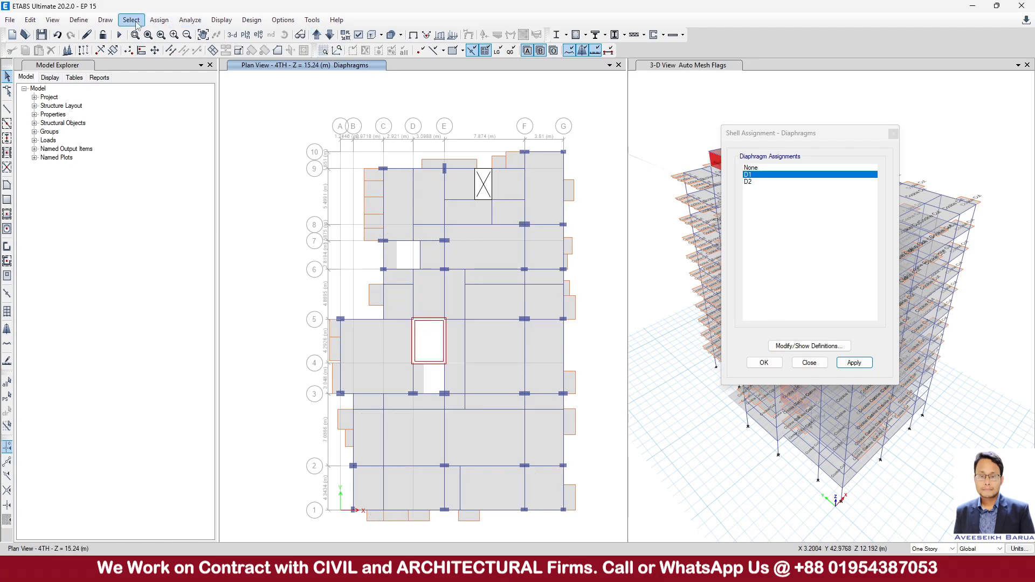
left_click(131, 20)
mouse_move(142, 35)
mouse_move(326, 96)
left_click(415, 98)
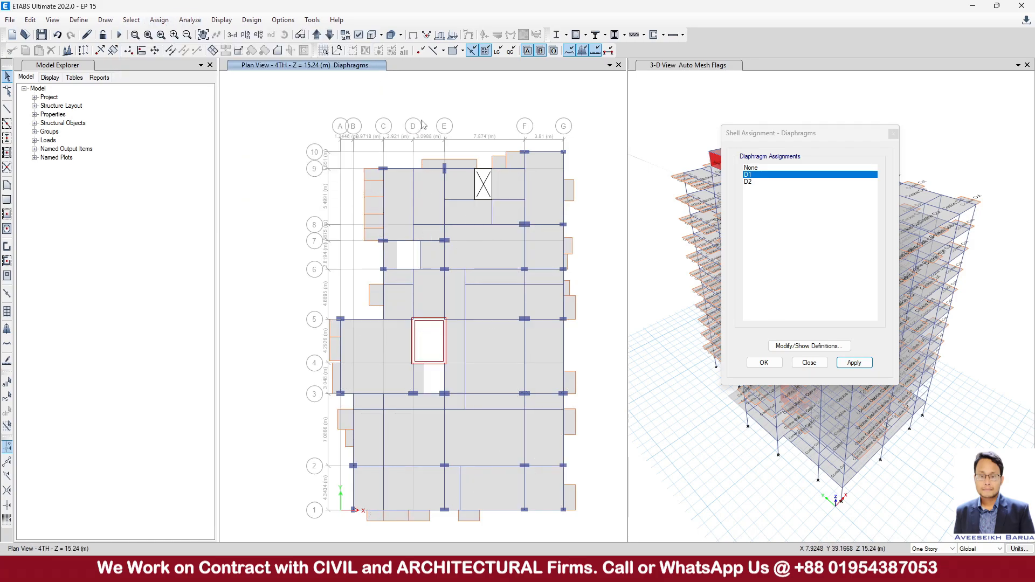
left_click(446, 169)
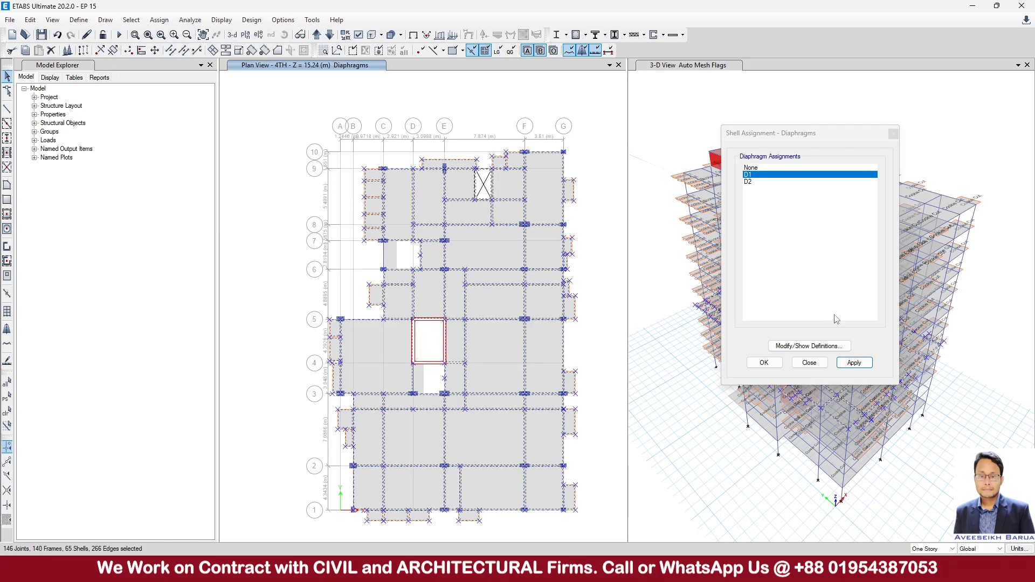
left_click(854, 363)
Show the 5TH story plan, select everything in its XY plane and apply diaphragm D1.
left_click(319, 35)
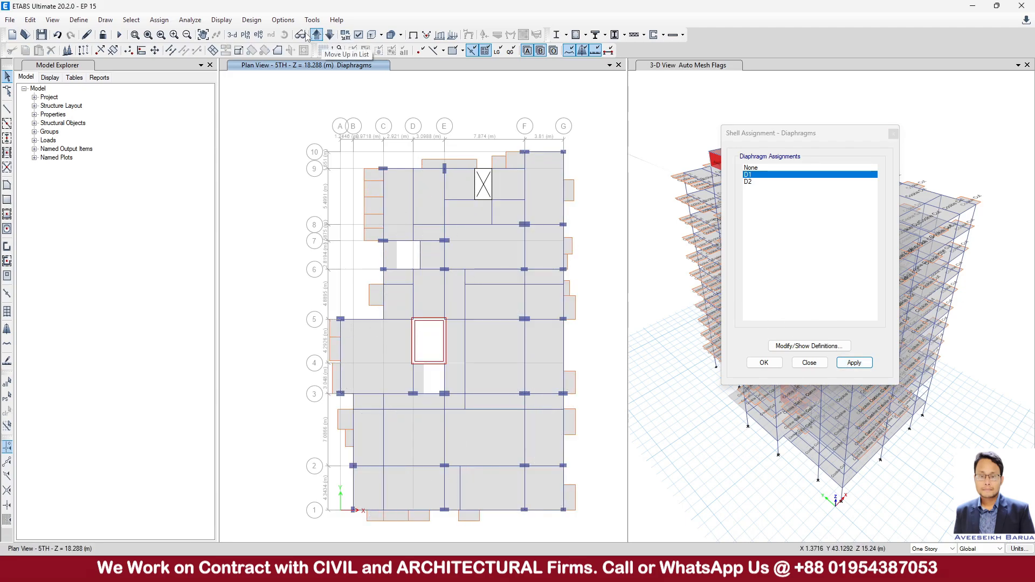
left_click(131, 20)
mouse_move(237, 49)
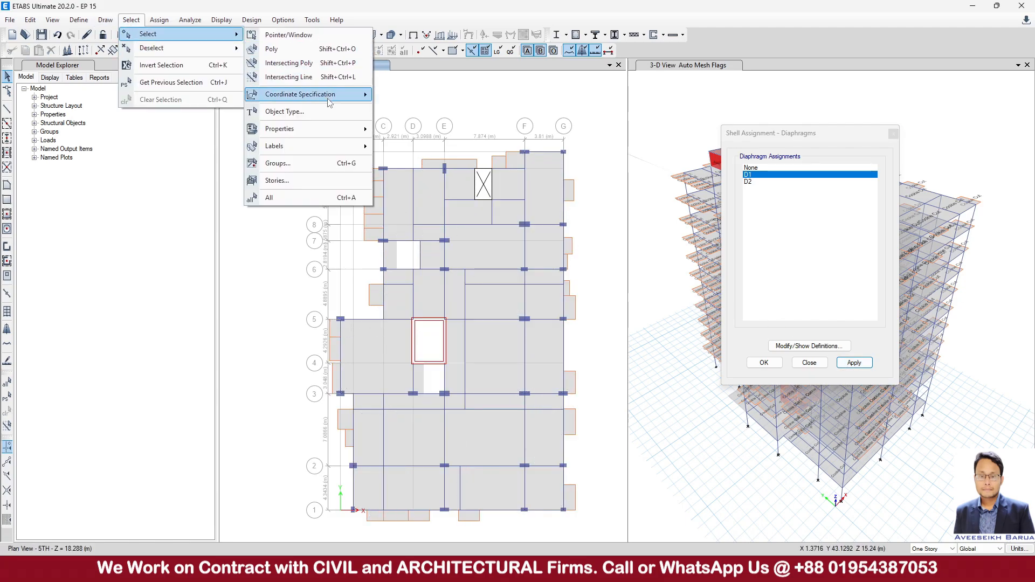
mouse_move(328, 99)
left_click(454, 102)
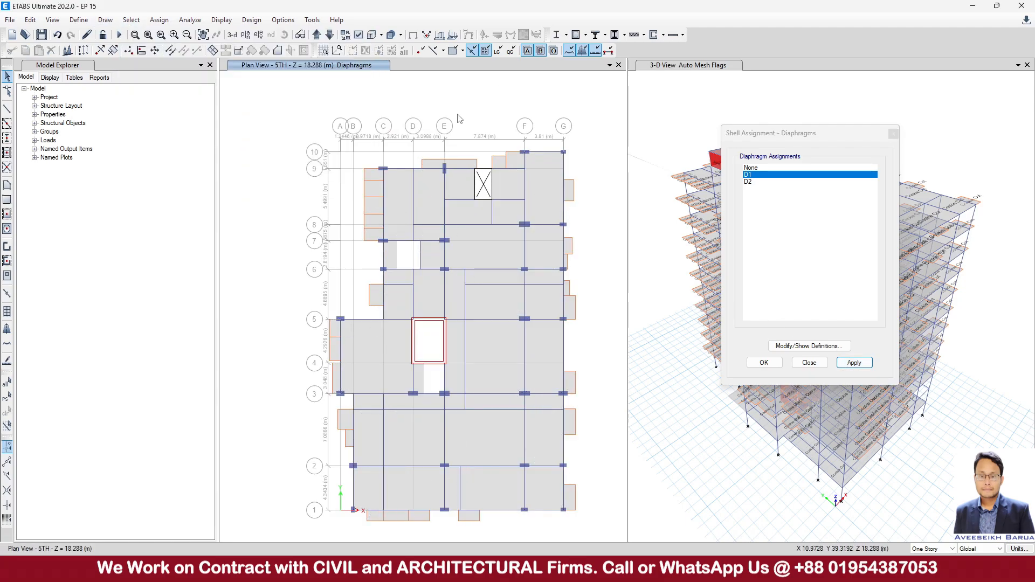
left_click(526, 154)
left_click(843, 366)
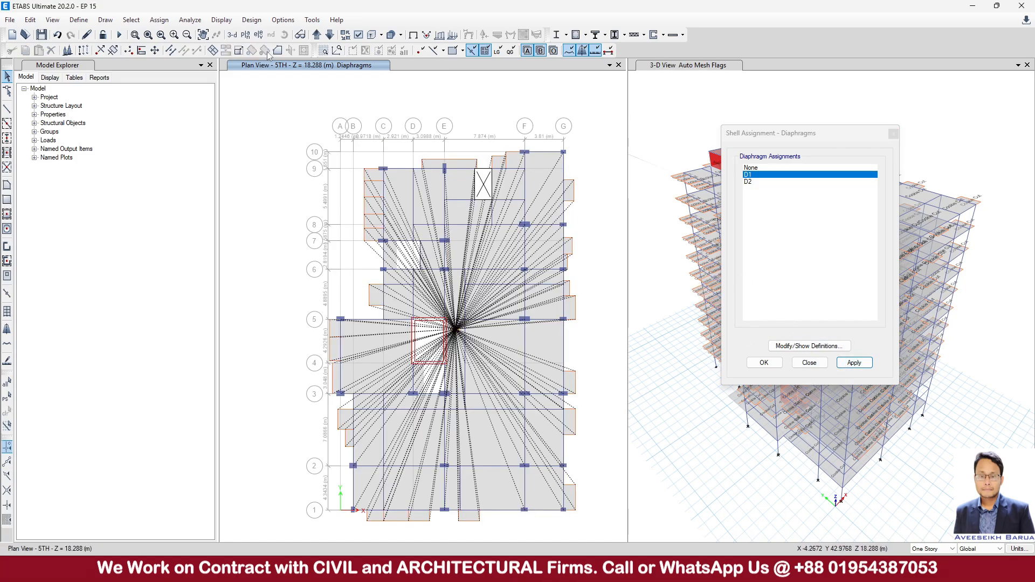
Show the 6TH story plan, select everything in its XY plane and apply diaphragm D1.
left_click(318, 34)
left_click(131, 20)
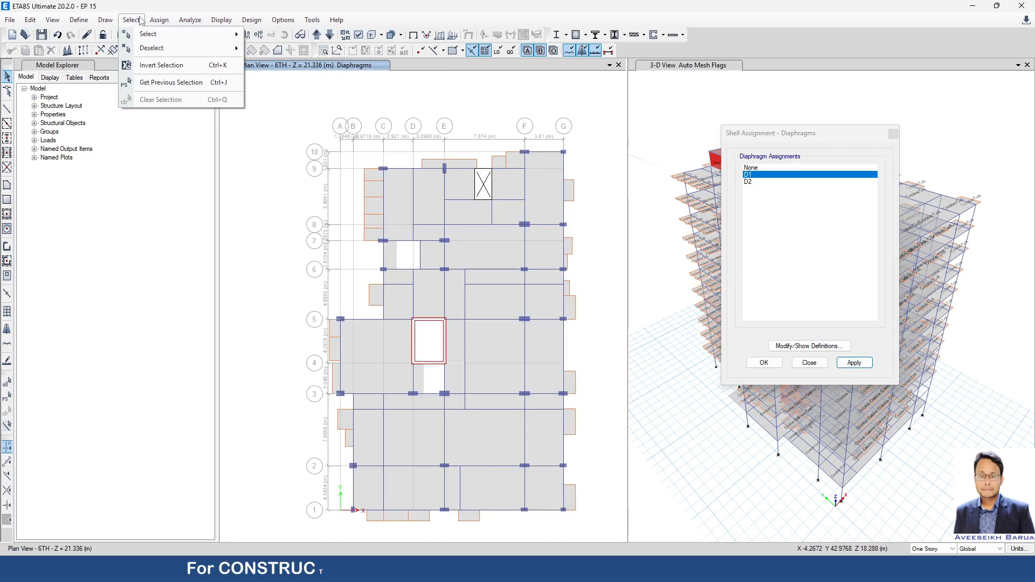
mouse_move(157, 34)
mouse_move(324, 94)
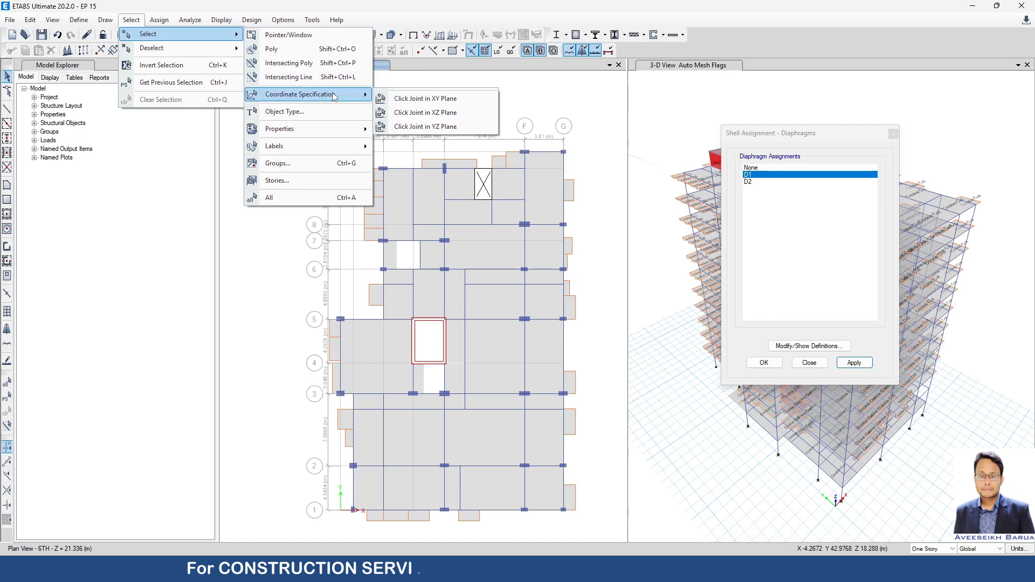
left_click(418, 95)
left_click(445, 171)
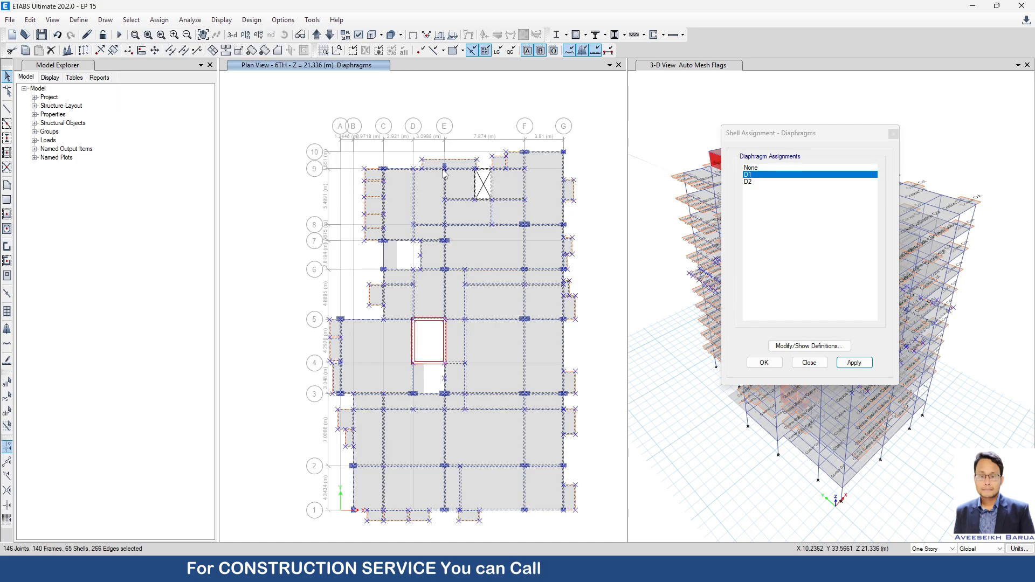
left_click(855, 362)
Show the 7TH story plan, select everything in its XY plane and apply diaphragm D1.
left_click(317, 35)
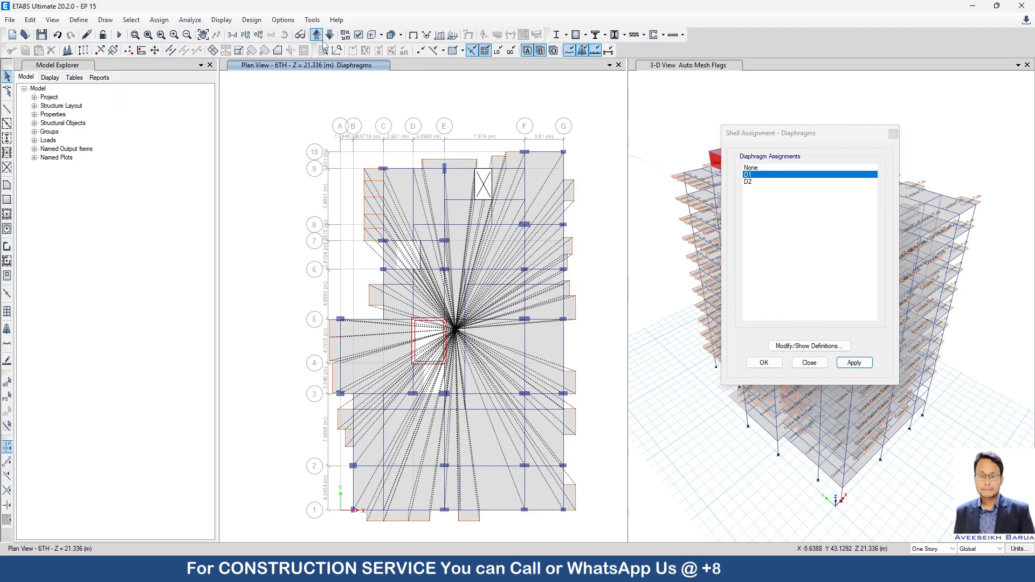
left_click(132, 21)
mouse_move(162, 34)
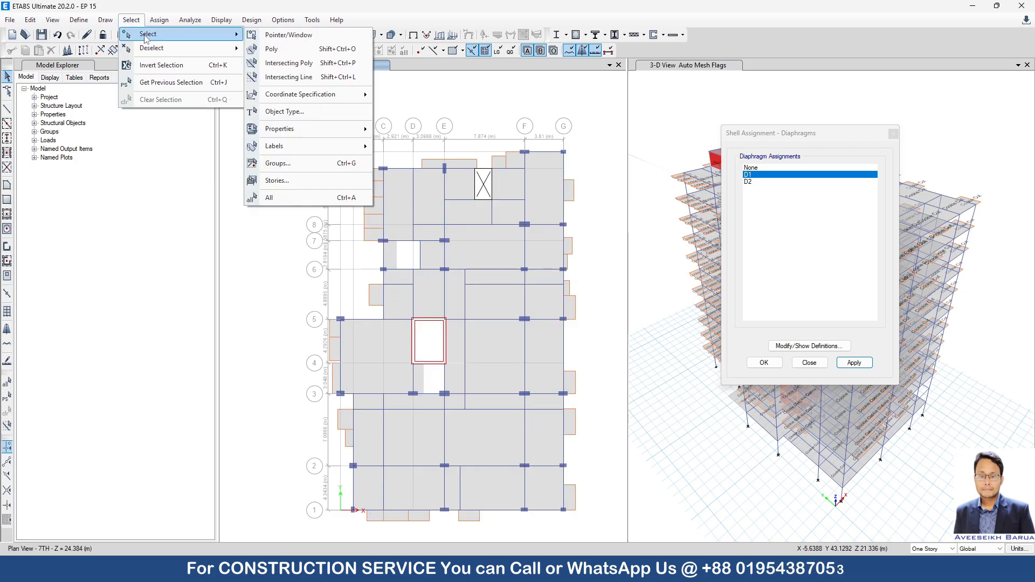
mouse_move(345, 97)
left_click(422, 99)
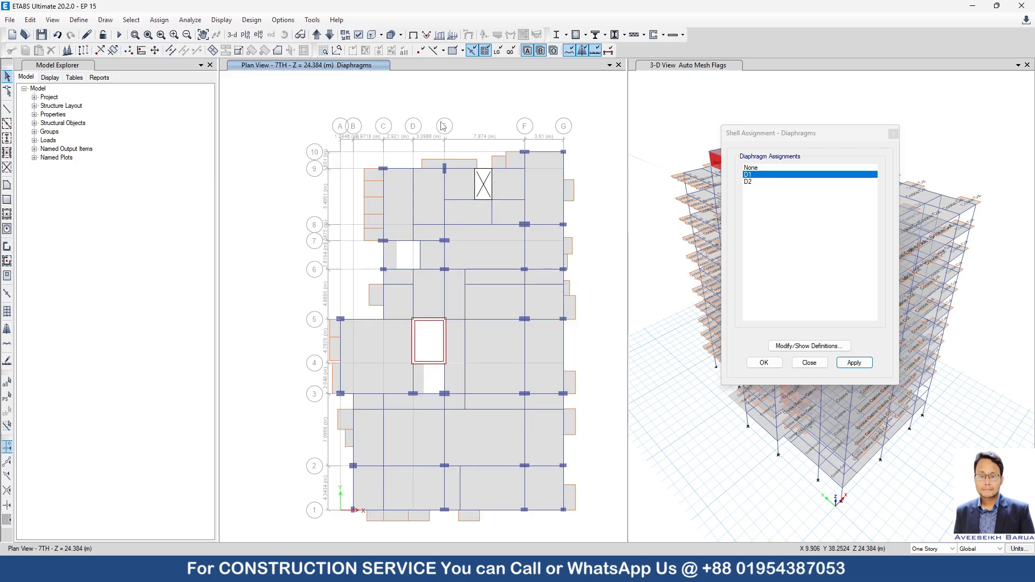
left_click(444, 170)
left_click(859, 365)
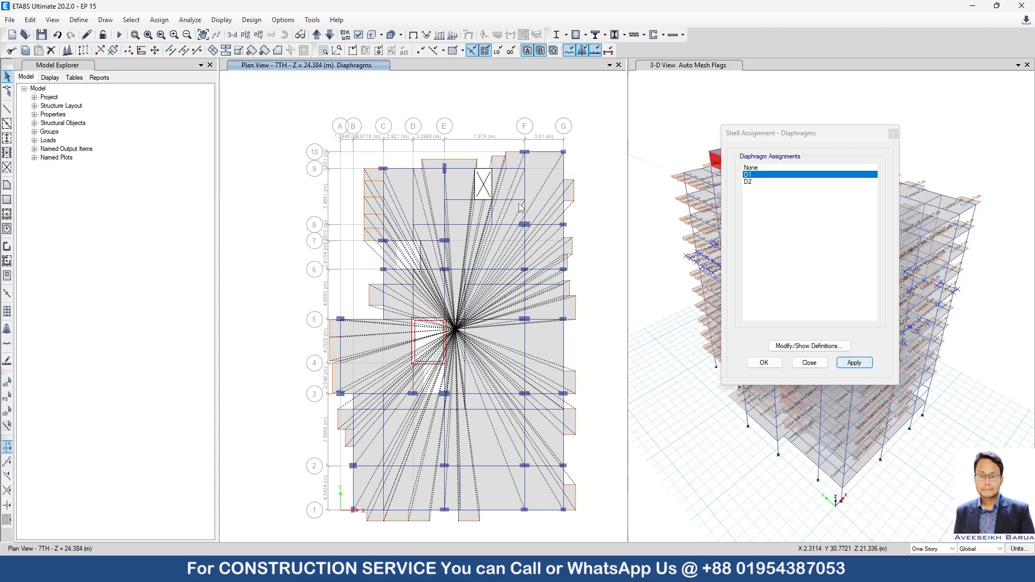
Show the 8TH story plan, select everything in its XY plane and apply diaphragm D1.
left_click(316, 34)
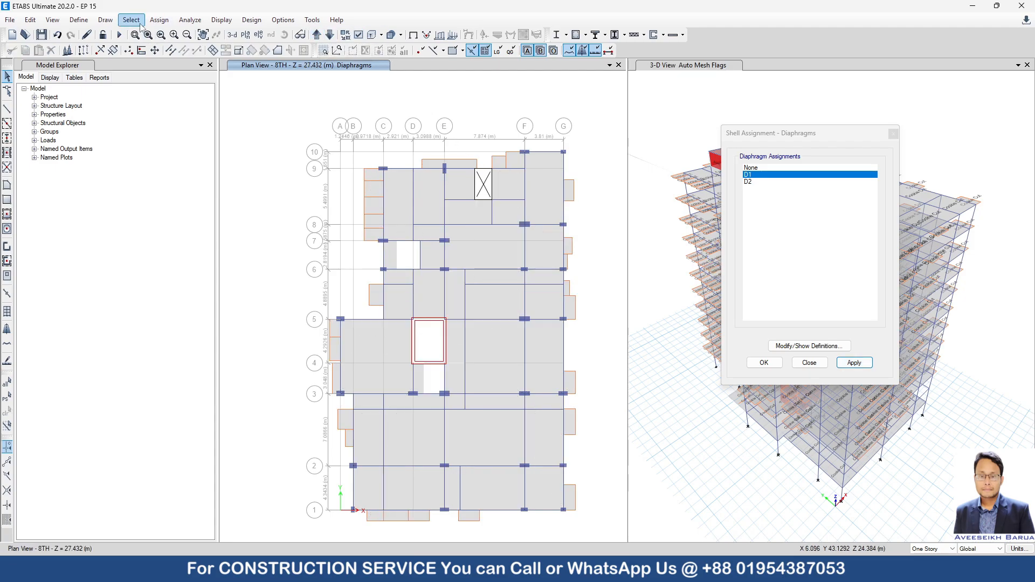
left_click(131, 20)
mouse_move(148, 35)
mouse_move(344, 97)
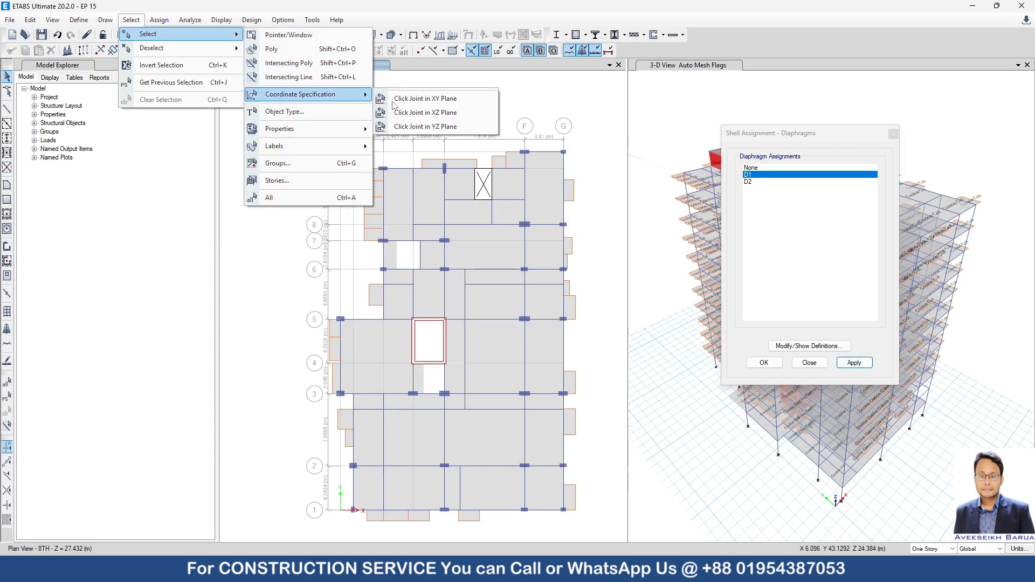
left_click(422, 98)
left_click(462, 174)
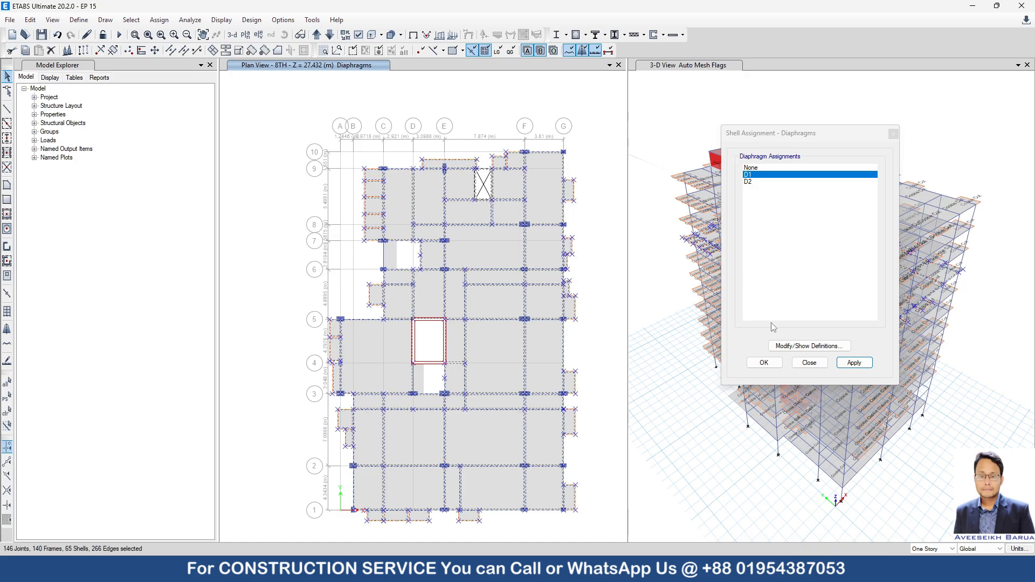
left_click(853, 364)
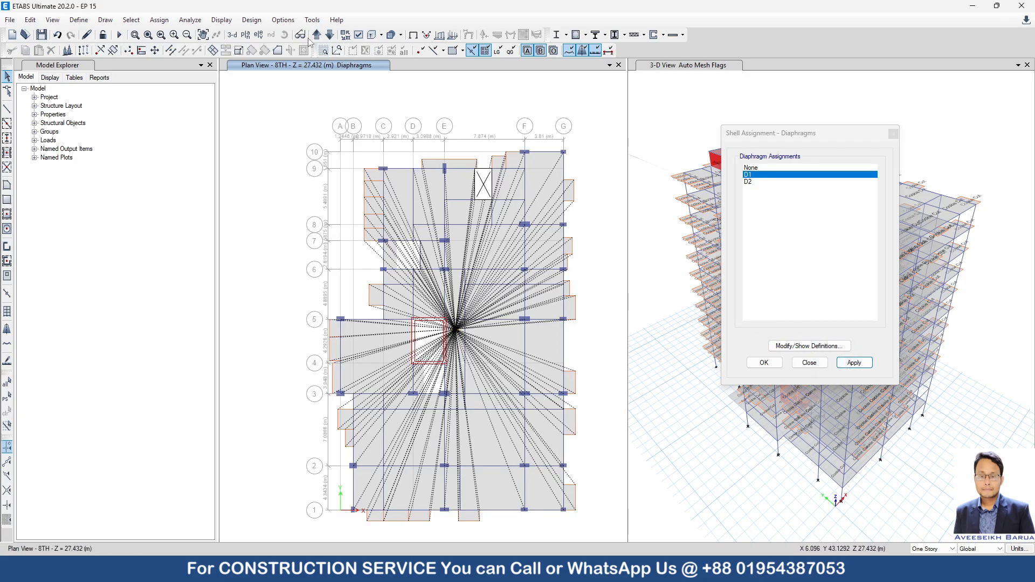
Show the 9TH story plan, select everything in its XY plane and apply diaphragm D1.
left_click(317, 35)
left_click(131, 19)
mouse_move(150, 36)
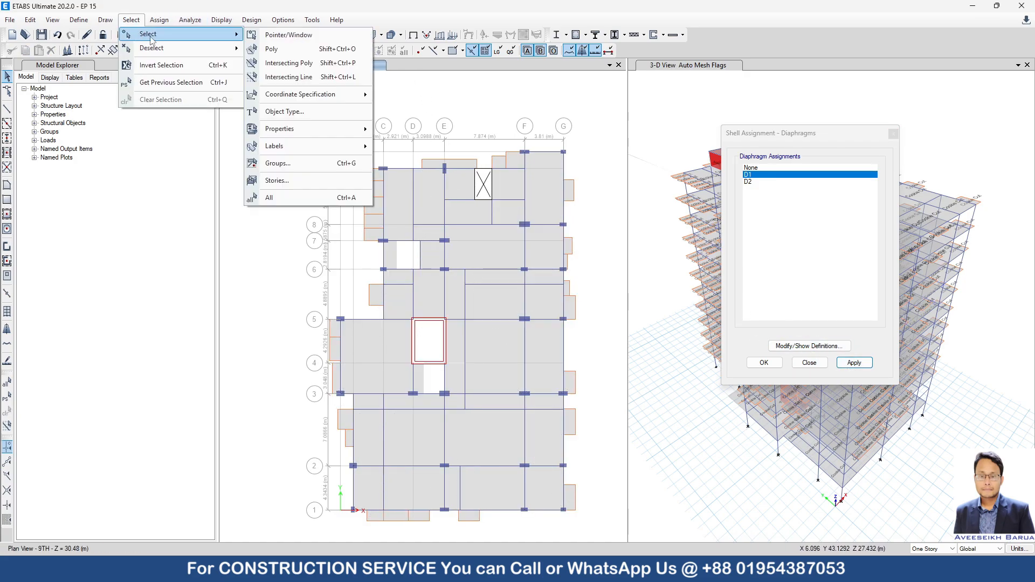
mouse_move(296, 90)
left_click(422, 99)
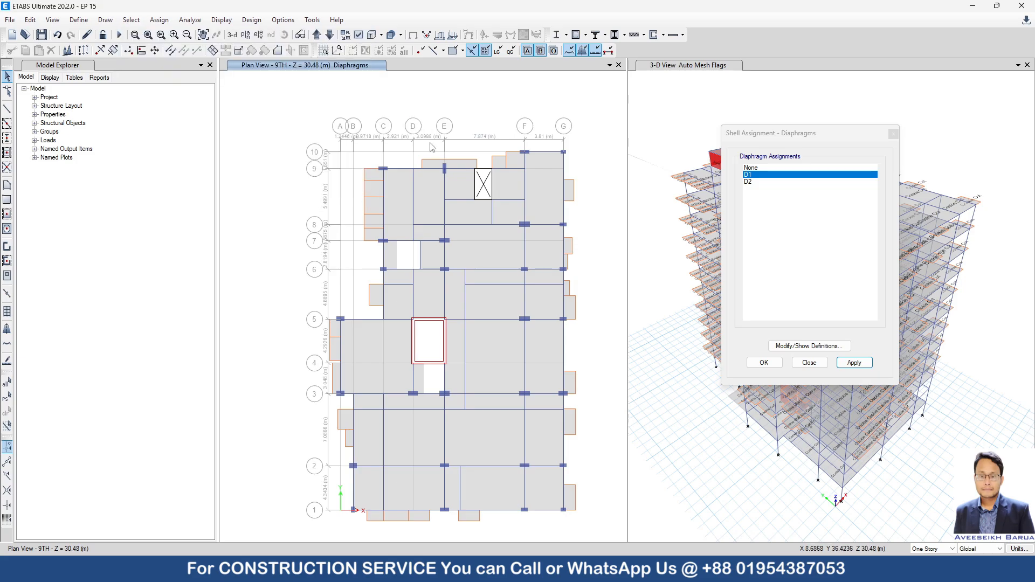
left_click(444, 169)
left_click(854, 362)
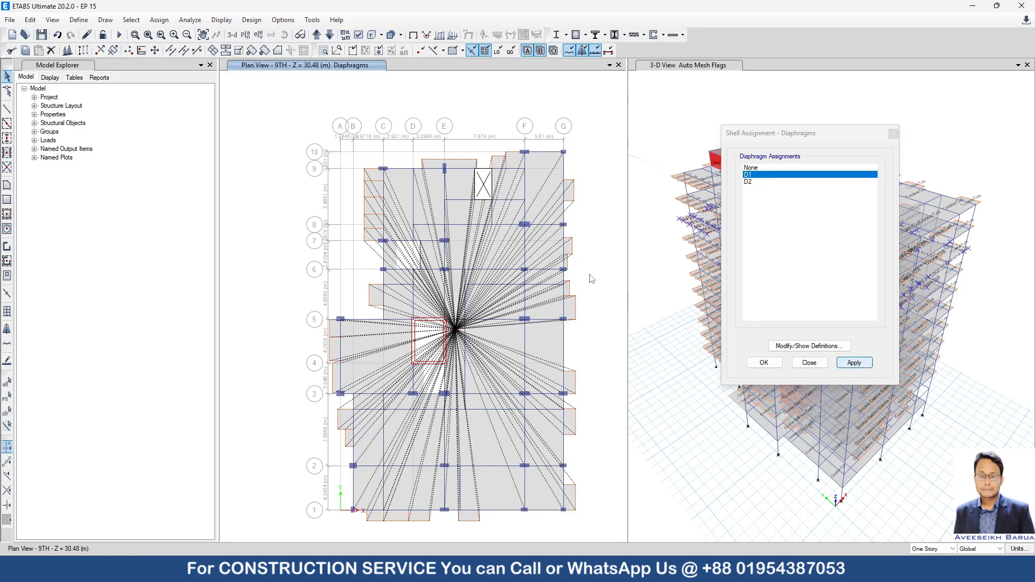
Show the 10TH story plan, select everything in its XY plane and apply diaphragm D1.
left_click(317, 34)
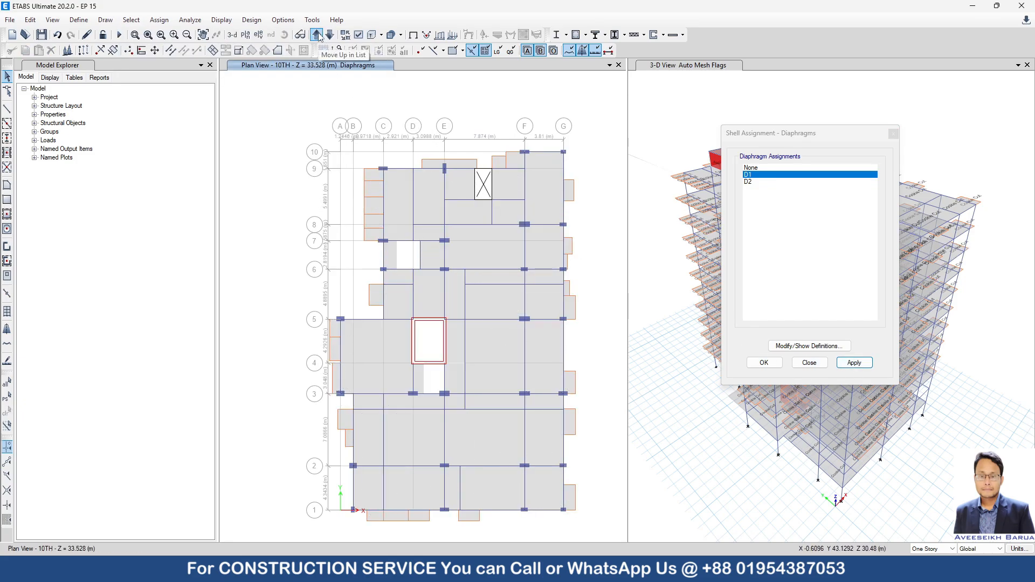
left_click(131, 20)
mouse_move(144, 34)
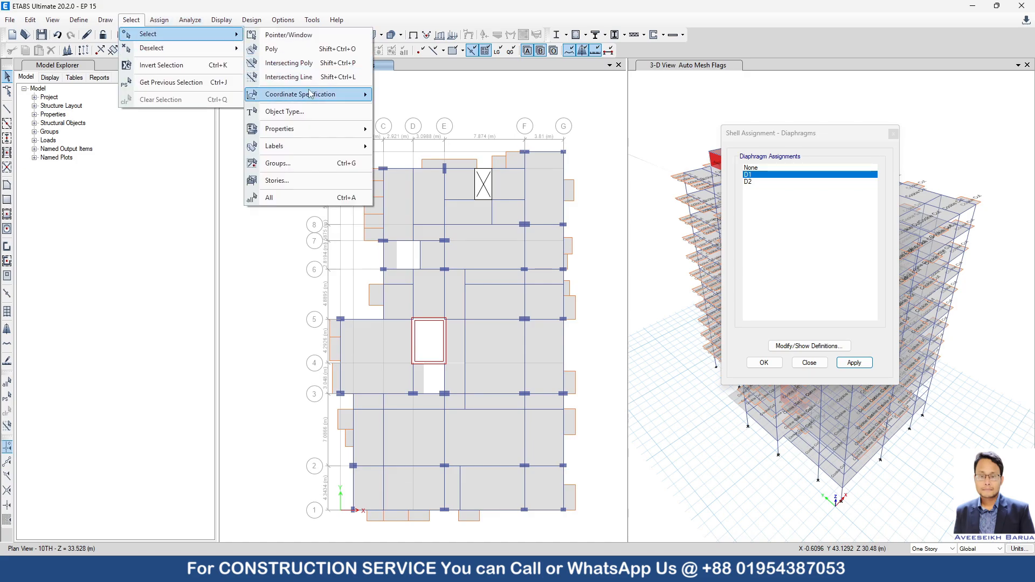
left_click(559, 218)
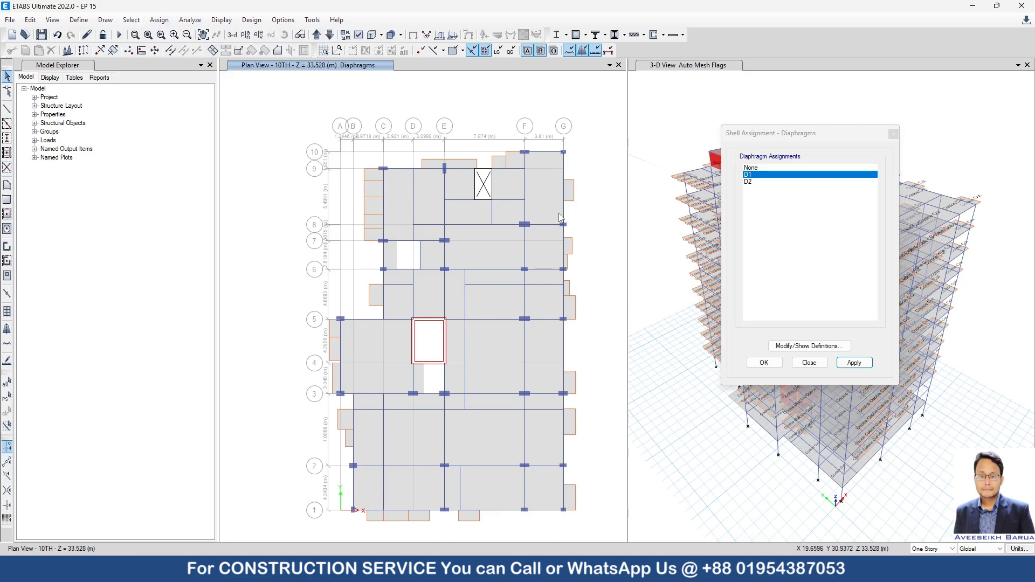
left_click(526, 226)
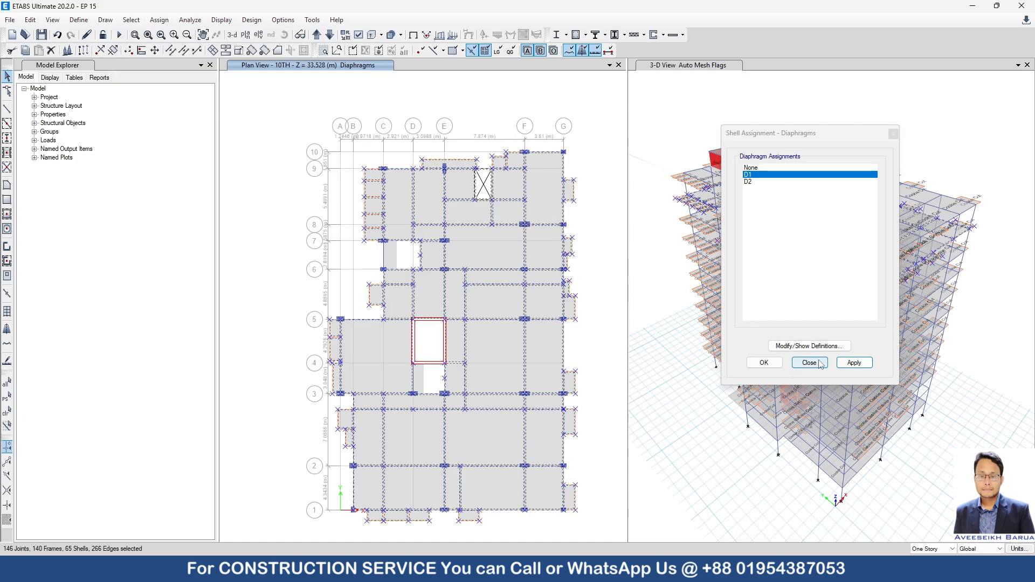
left_click(855, 362)
Show the ROOF story plan, select everything in its XY plane and apply diaphragm D1.
left_click(317, 35)
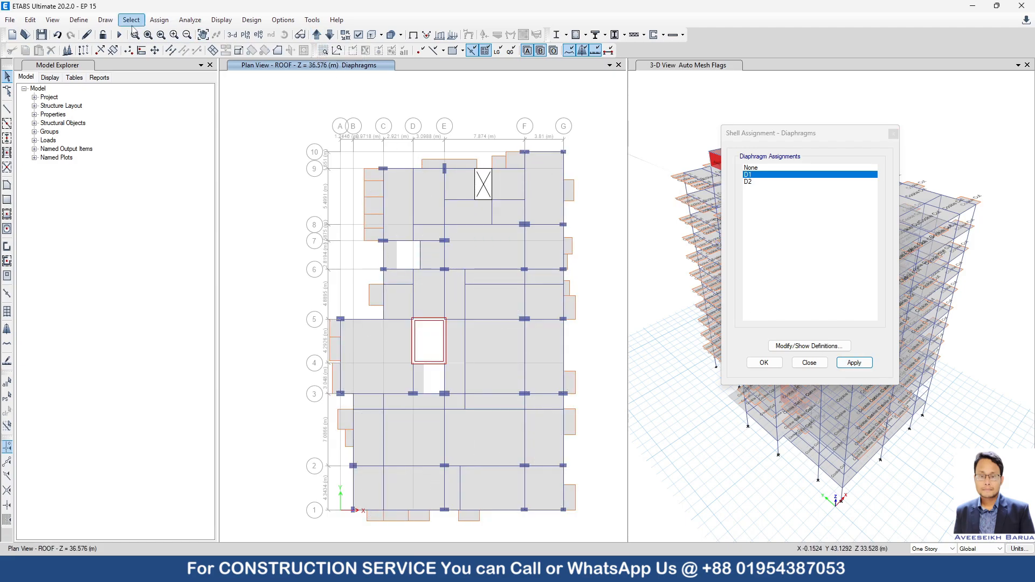
left_click(132, 20)
mouse_move(148, 34)
left_click(409, 95)
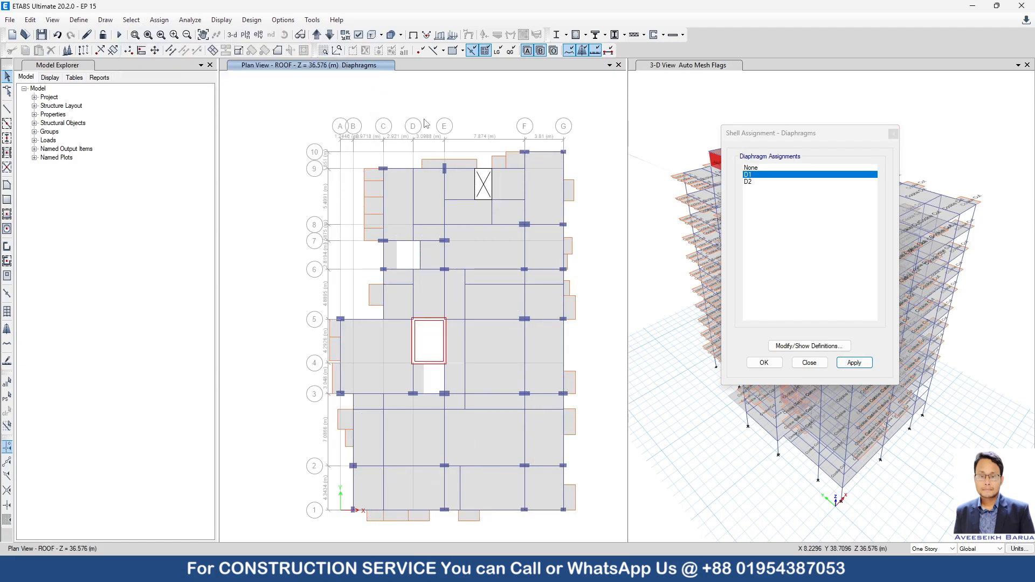
left_click(479, 188)
left_click(855, 363)
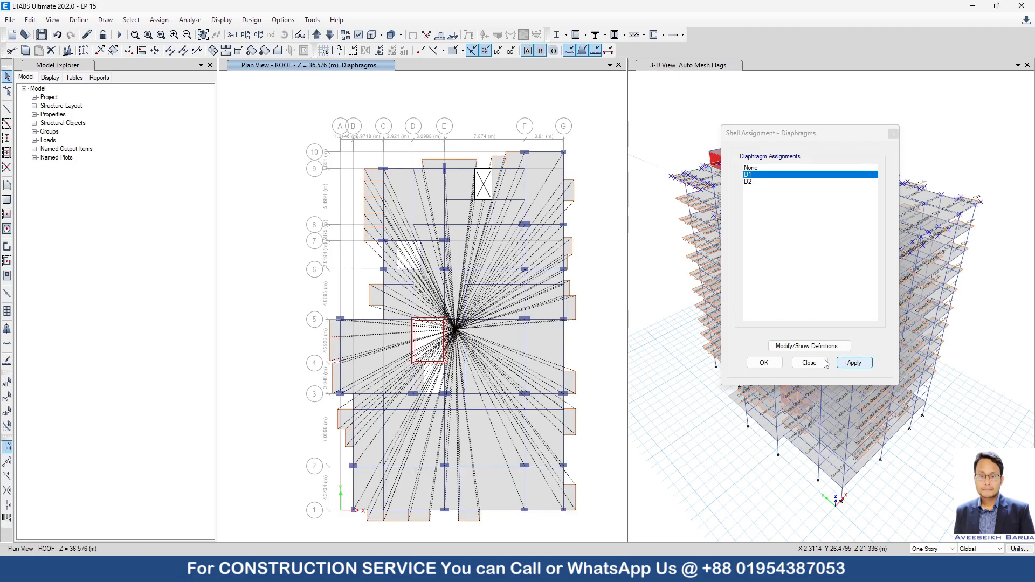
On the BS story plan, apply diaphragm D1 to the window-selected slab between grids 6 and 7, then to the slabs between grids 3 and 5.
left_click(317, 34)
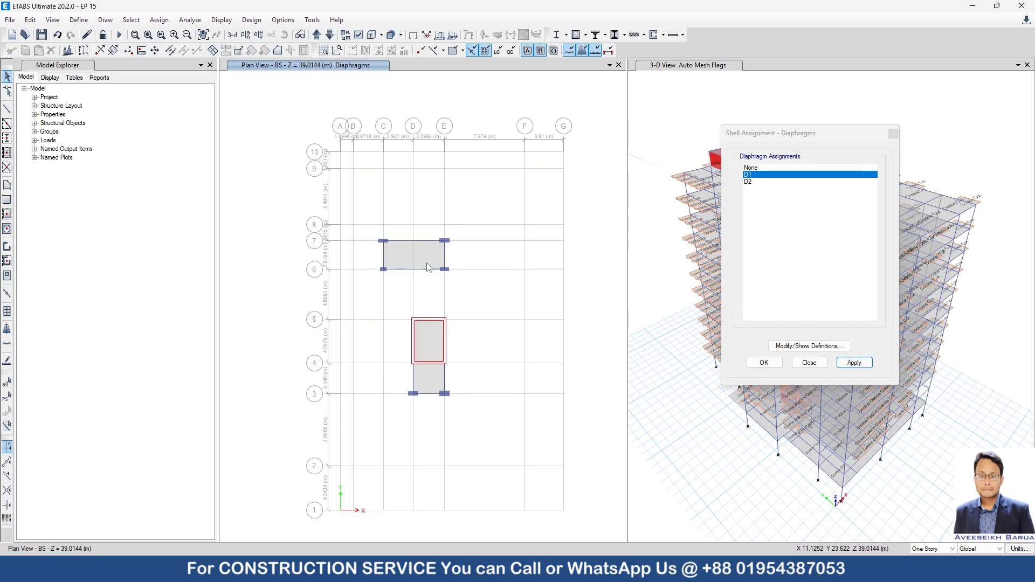
left_click_drag(356, 222, 495, 291)
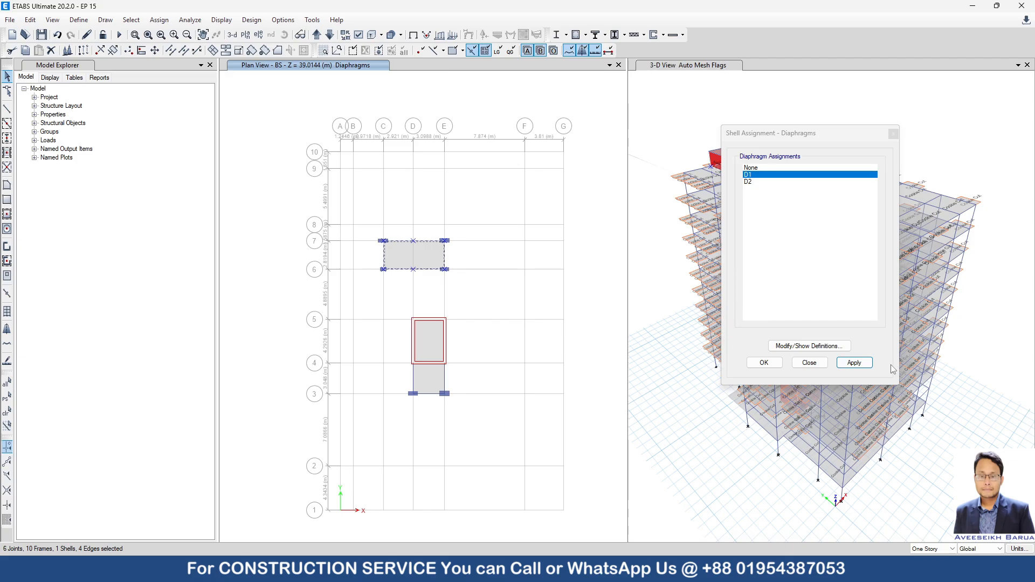
left_click(854, 362)
left_click_drag(387, 303, 487, 429)
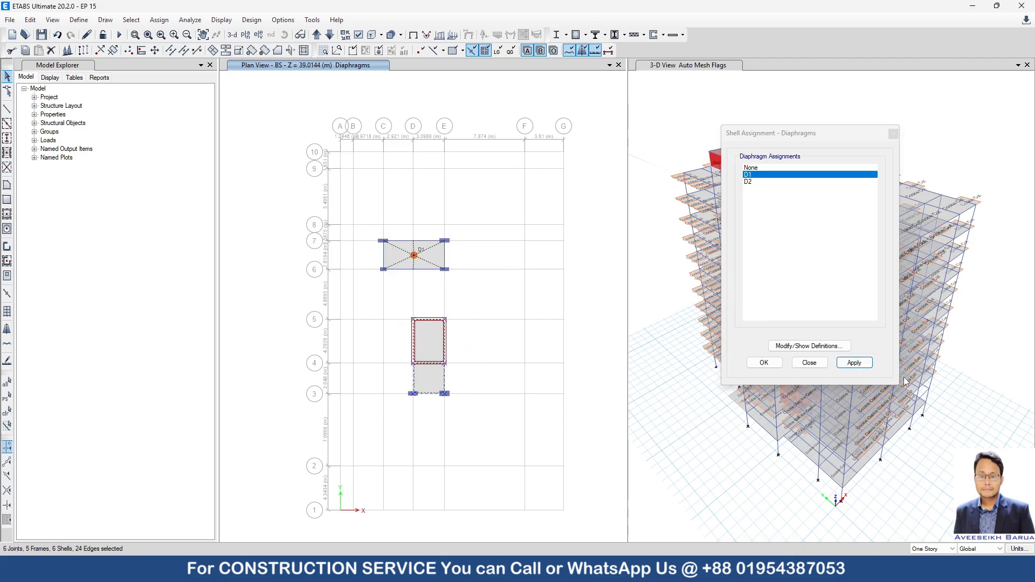
left_click(855, 363)
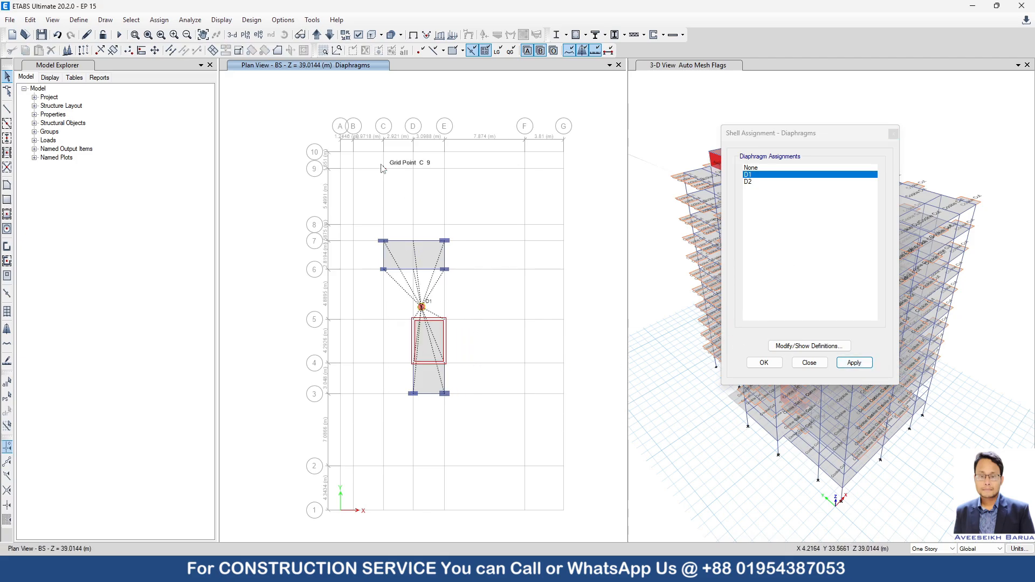
Undo the last D1 assignment and apply diaphragm D2 to the BS slabs between grids 3 and 5.
left_click(58, 35)
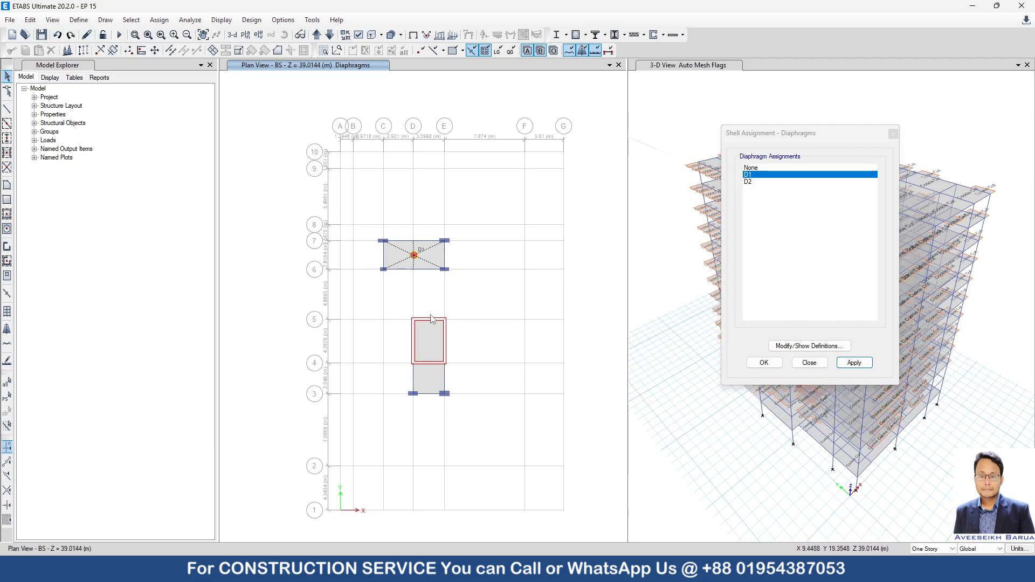
left_click(748, 182)
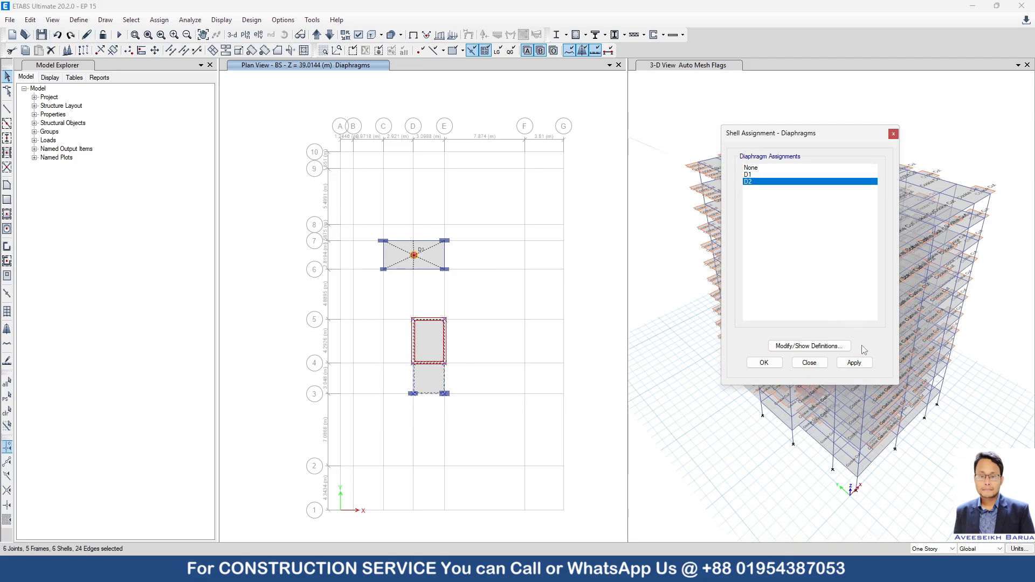
left_click(854, 362)
Show the TS story plan, window-select the slab between grids 6 and 7 and apply diaphragm D1.
left_click(317, 34)
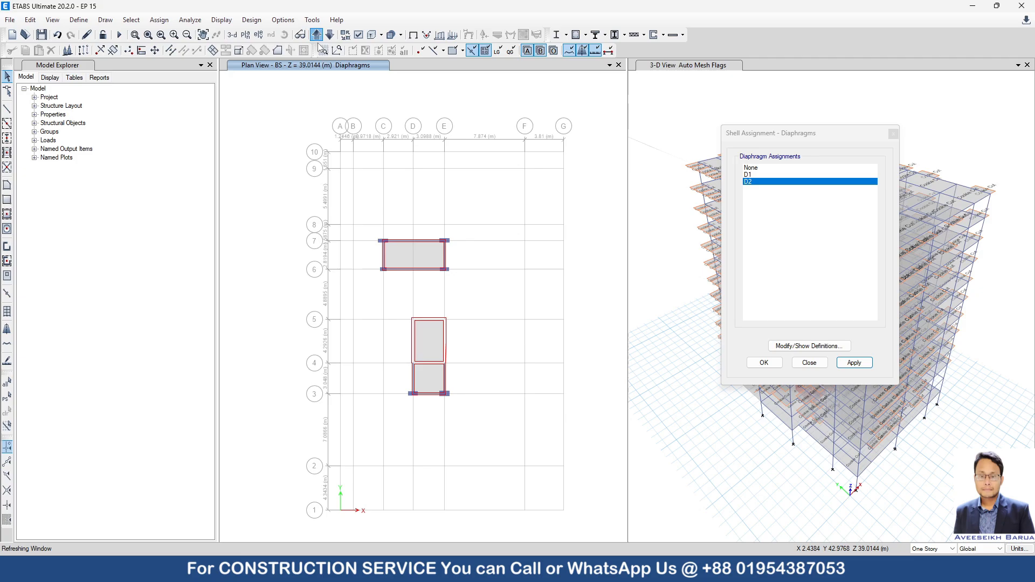
left_click_drag(355, 220, 492, 292)
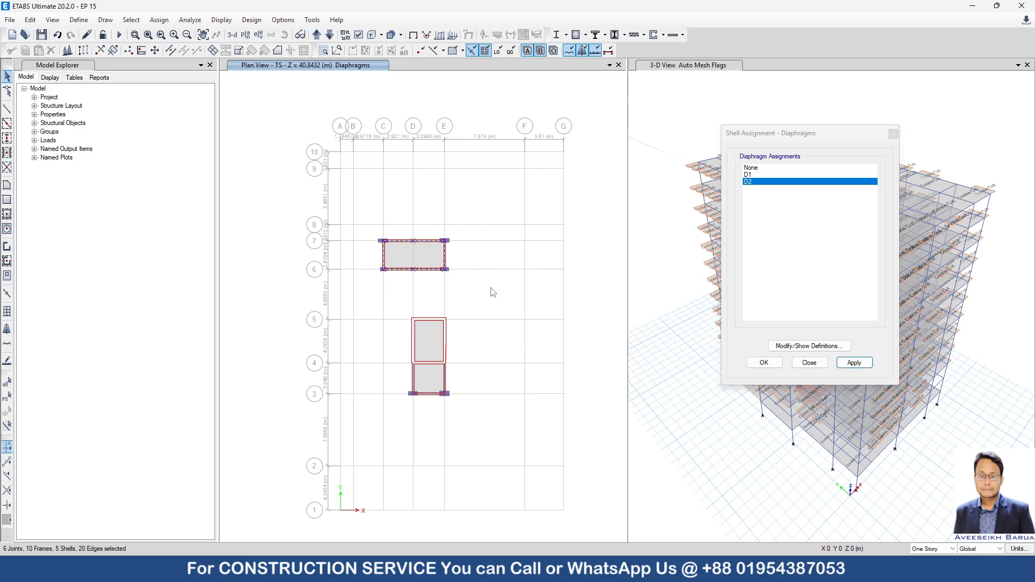
left_click(748, 175)
left_click(854, 363)
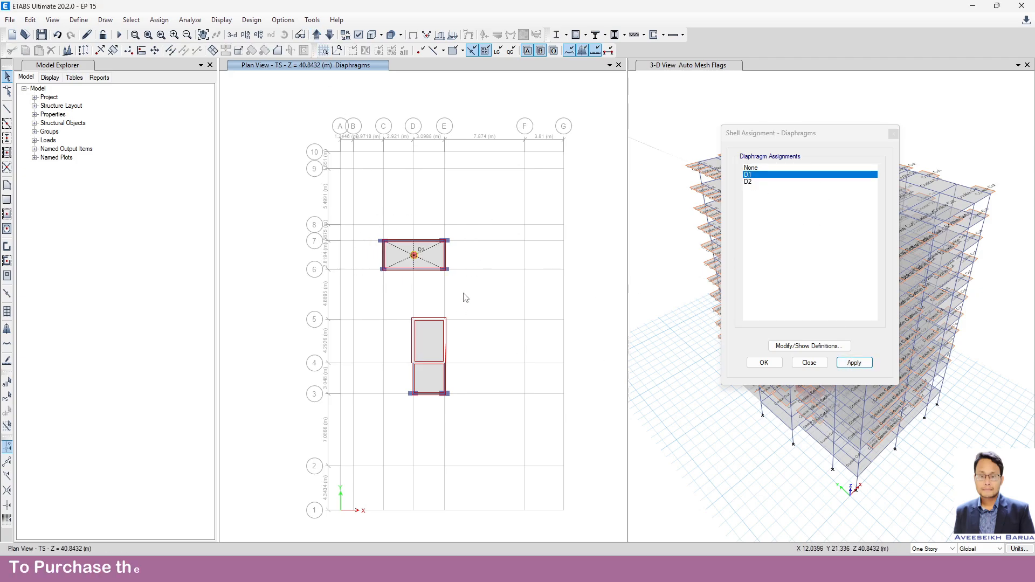
Window-select the TS slabs between grids 3 and 5 and apply diaphragm D2.
left_click_drag(378, 303, 519, 463)
left_click(779, 197)
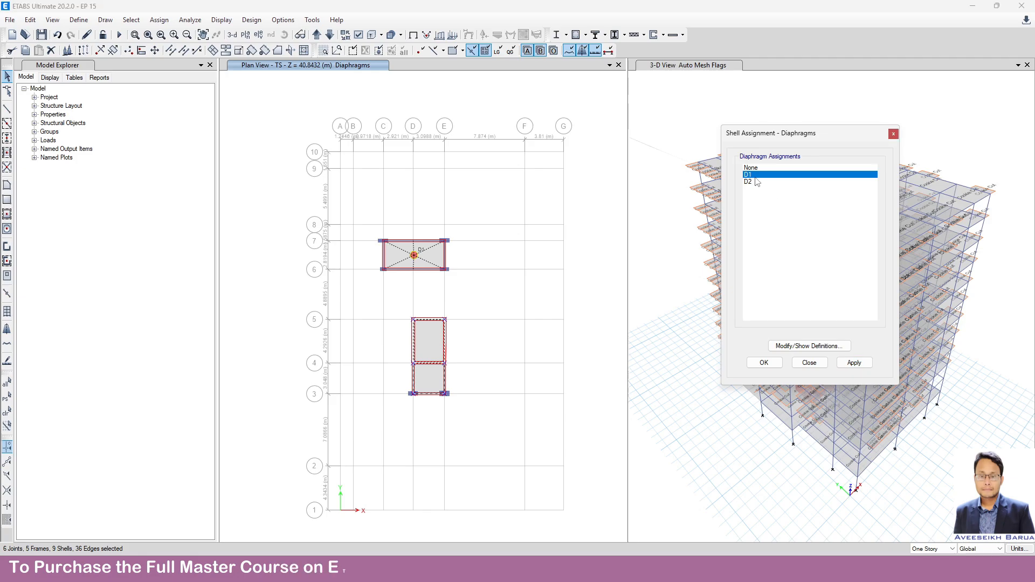
left_click(755, 182)
left_click(855, 362)
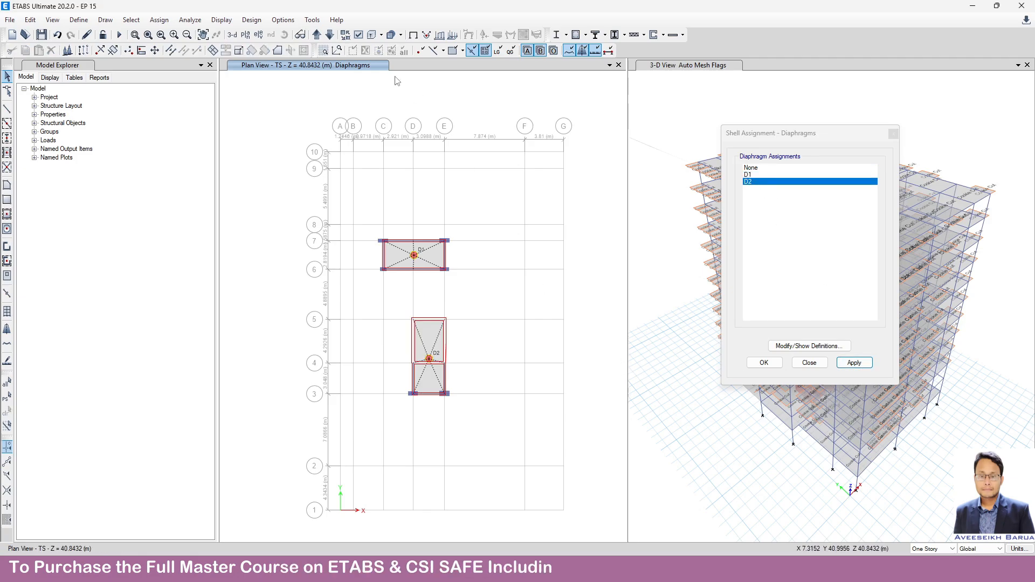
Bring the plan view round to the GF story, save the model and close the diaphragm assignment dialog.
left_click(316, 35)
left_click(316, 35)
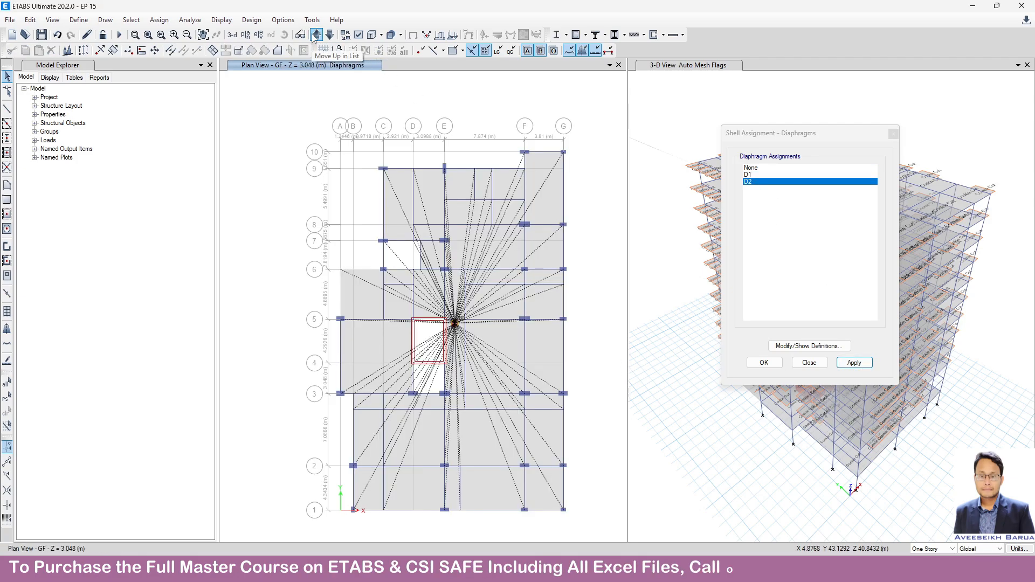
left_click(39, 34)
left_click(772, 139)
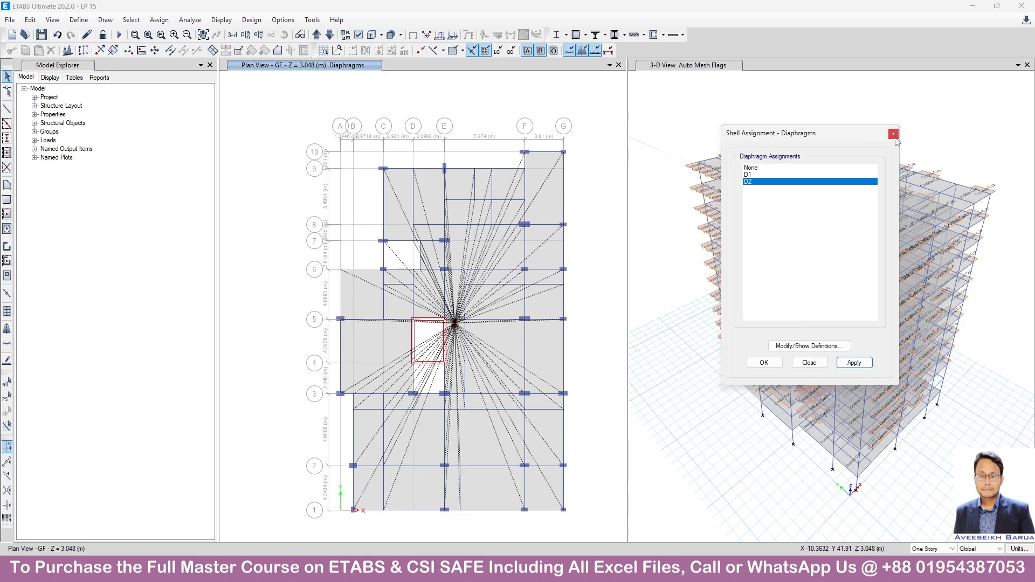
left_click(894, 135)
Show the undeformed shape in both the plan and 3-D views to clear the diaphragm and auto mesh labels.
left_click(416, 36)
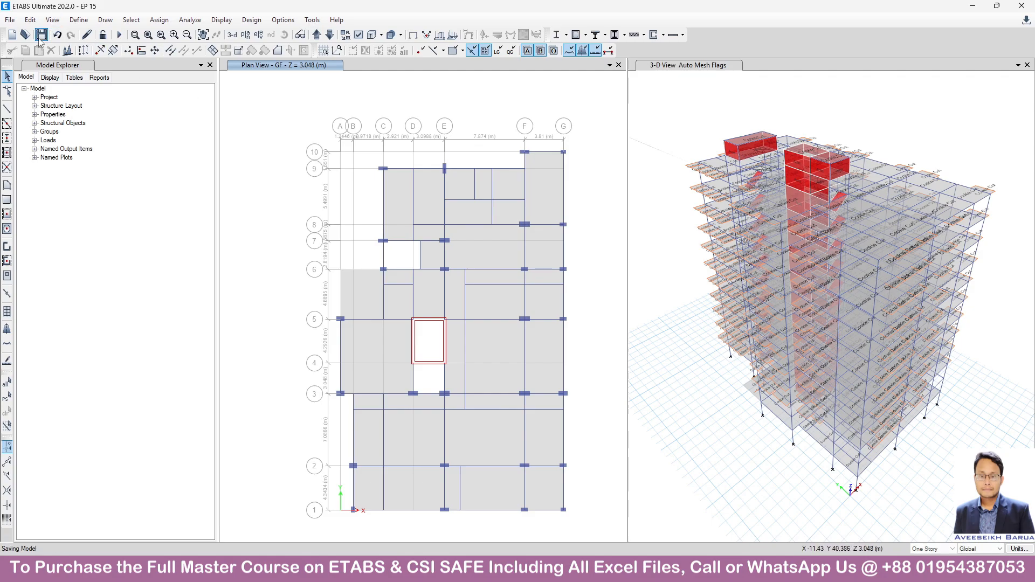
left_click(708, 341)
left_click(413, 35)
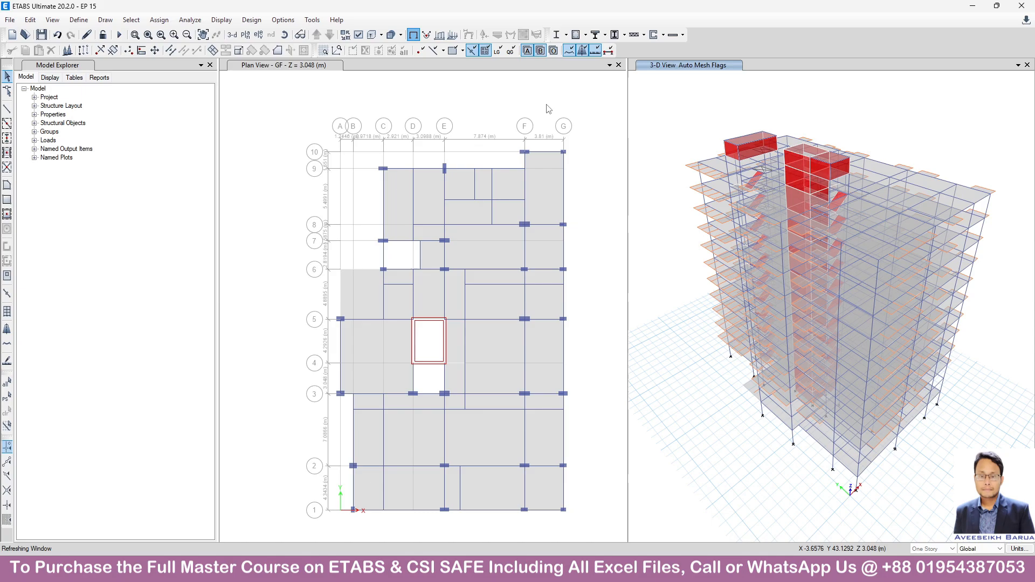
left_click(490, 102)
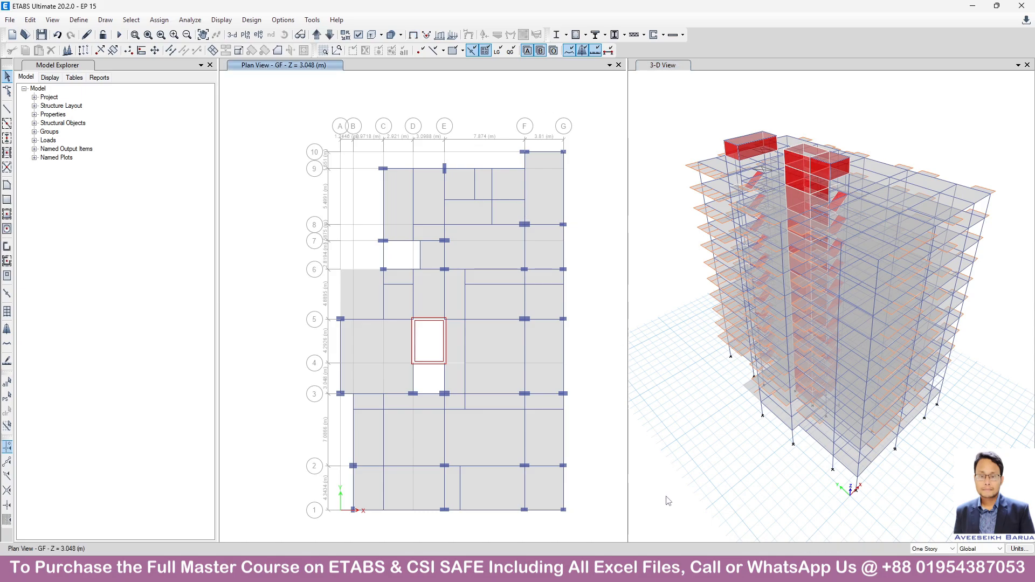
Switch to the Word document listing wind load page numbers and mark the page number of the Velocity Pressure Equation.
left_click(768, 570)
left_click(743, 541)
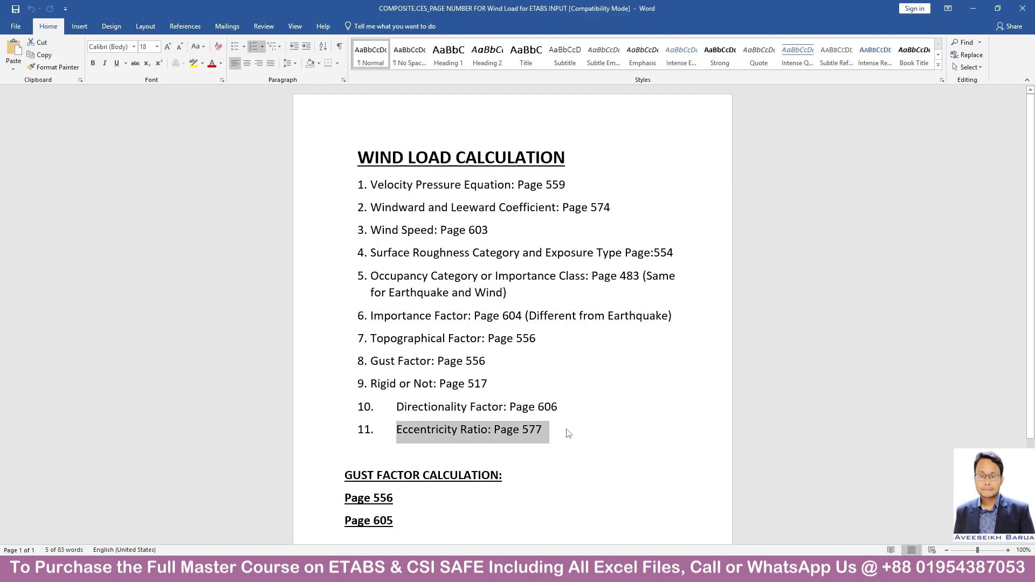
double_click(572, 185)
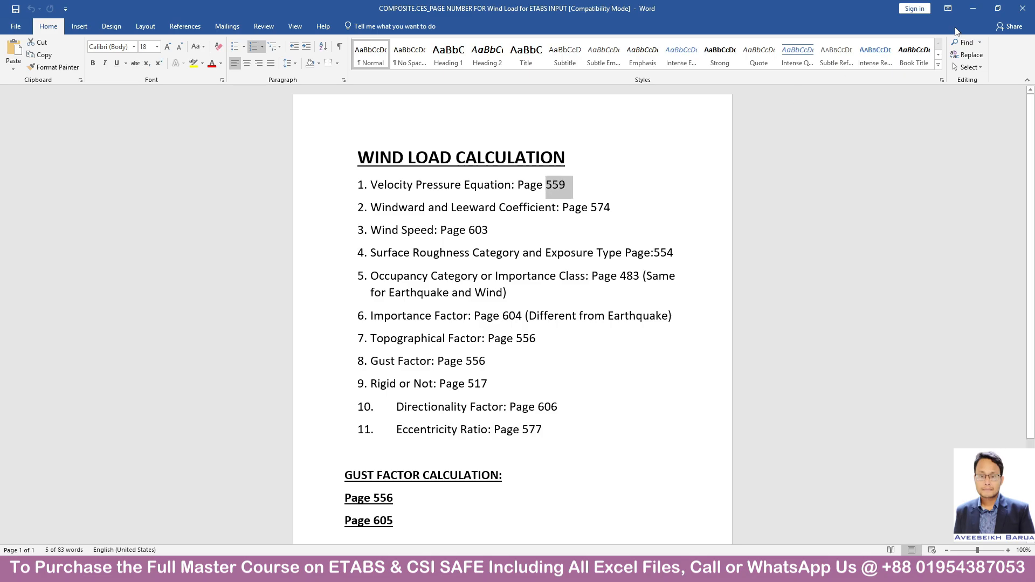
Minimize the open windows, open the BNBC 2020 PDF from DESKTOP FOLDER, maximize it and go to page 559.
left_click(976, 8)
left_click(976, 8)
left_click(976, 8)
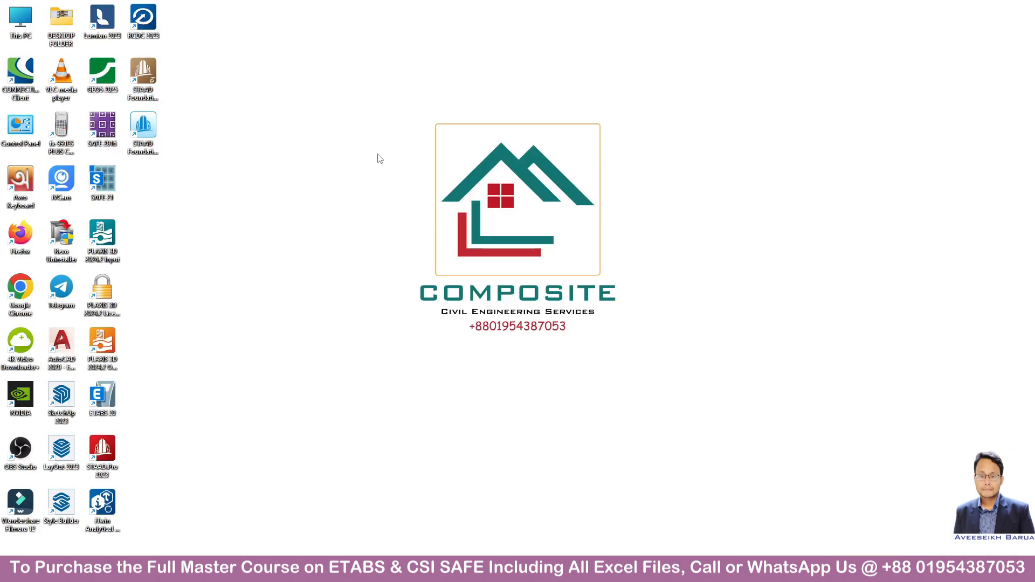
double_click(62, 24)
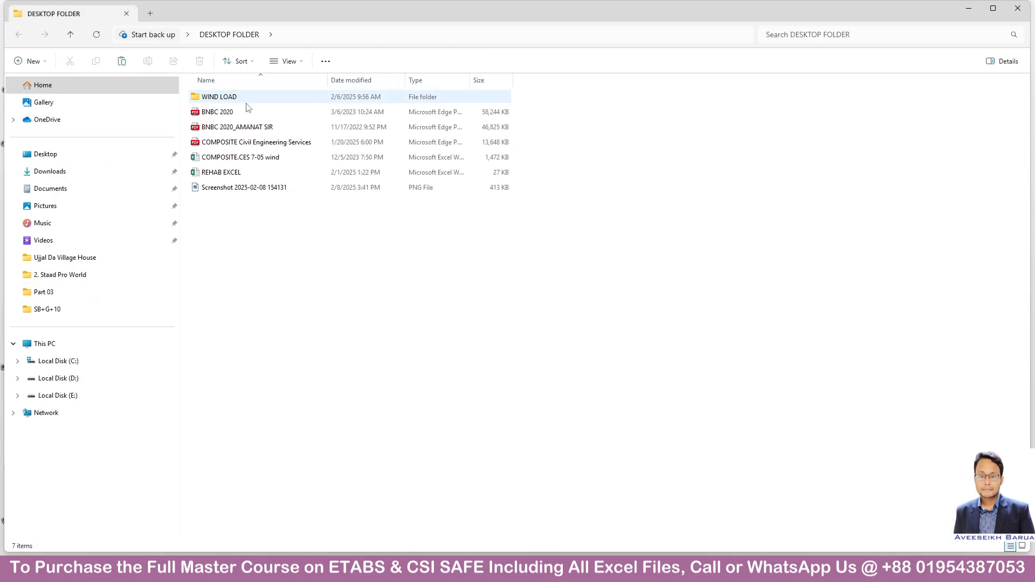
double_click(237, 111)
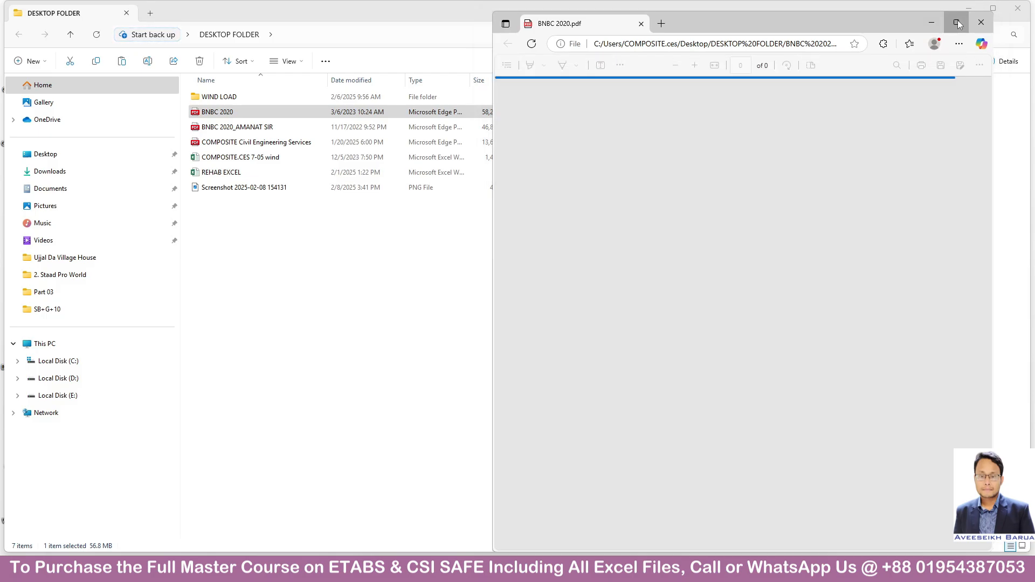
left_click(957, 23)
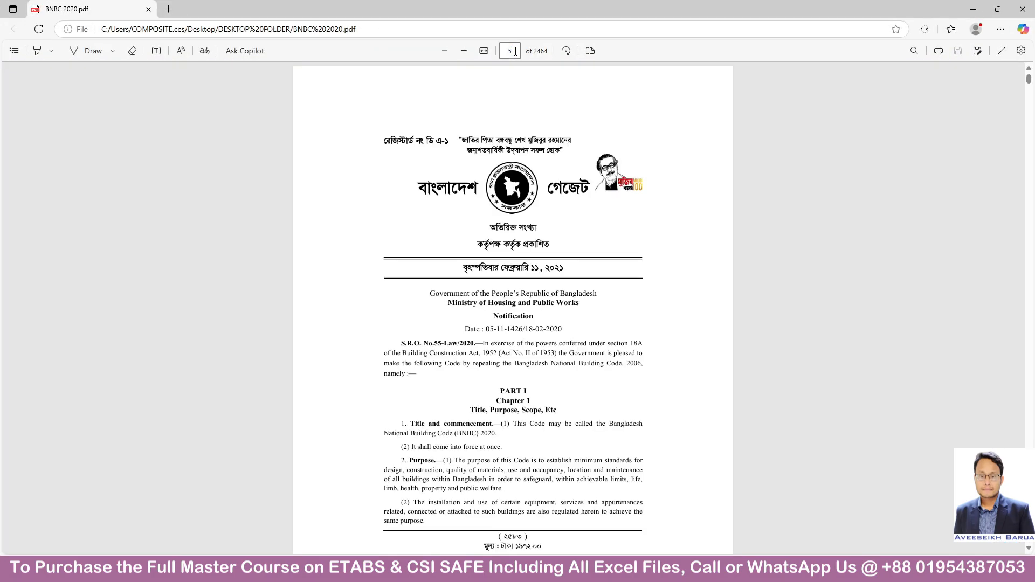
key("Return")
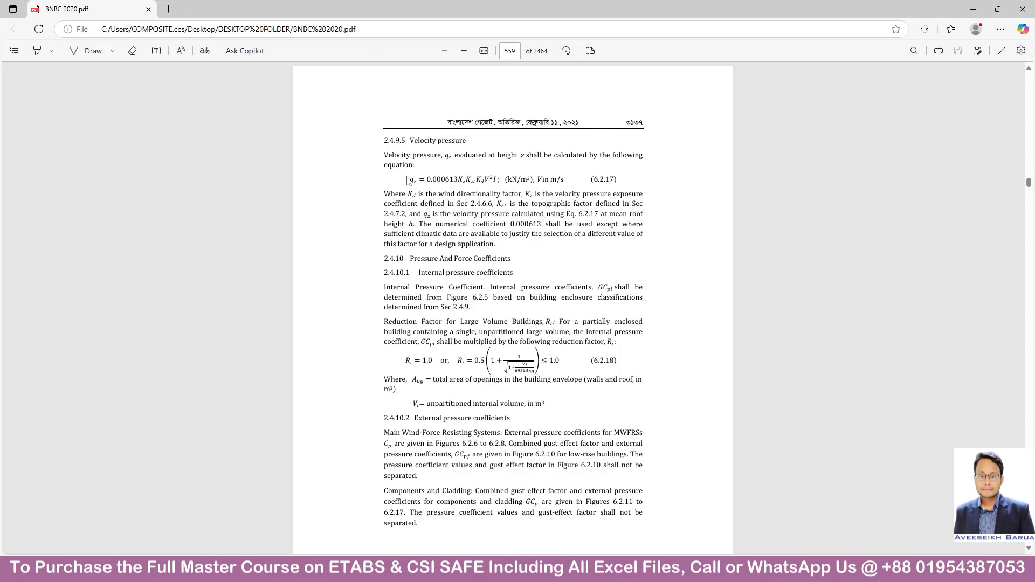
Check the page number for the Windward and Leeward Coefficient in the Word list and return to the BNBC 2020 PDF.
mouse_move(789, 572)
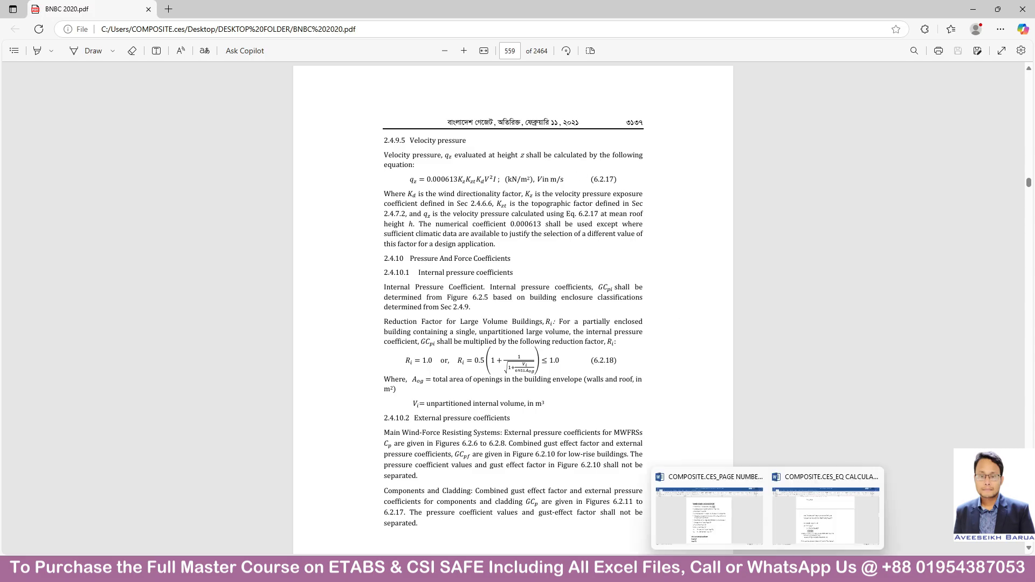
left_click(717, 507)
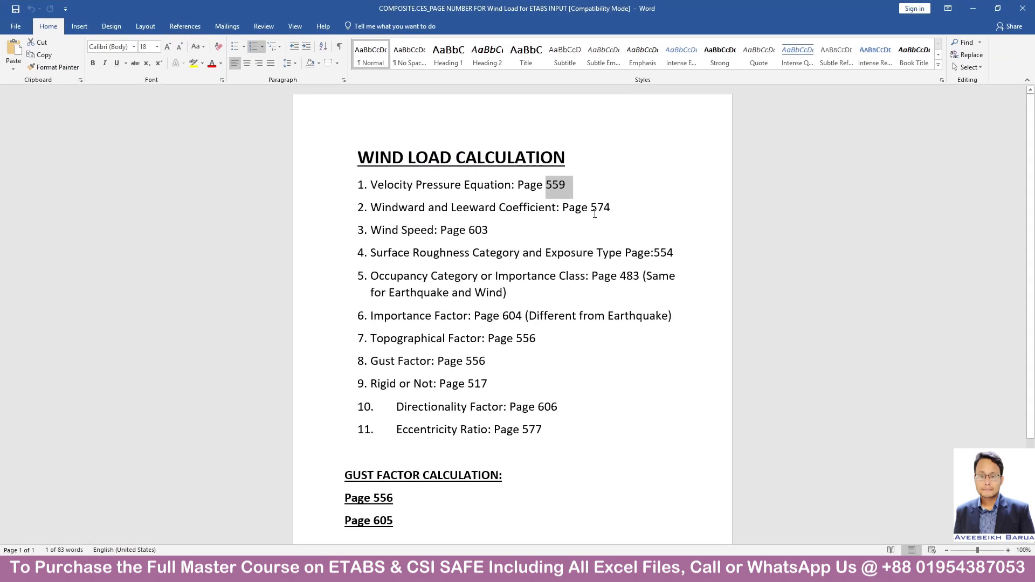
mouse_move(507, 571)
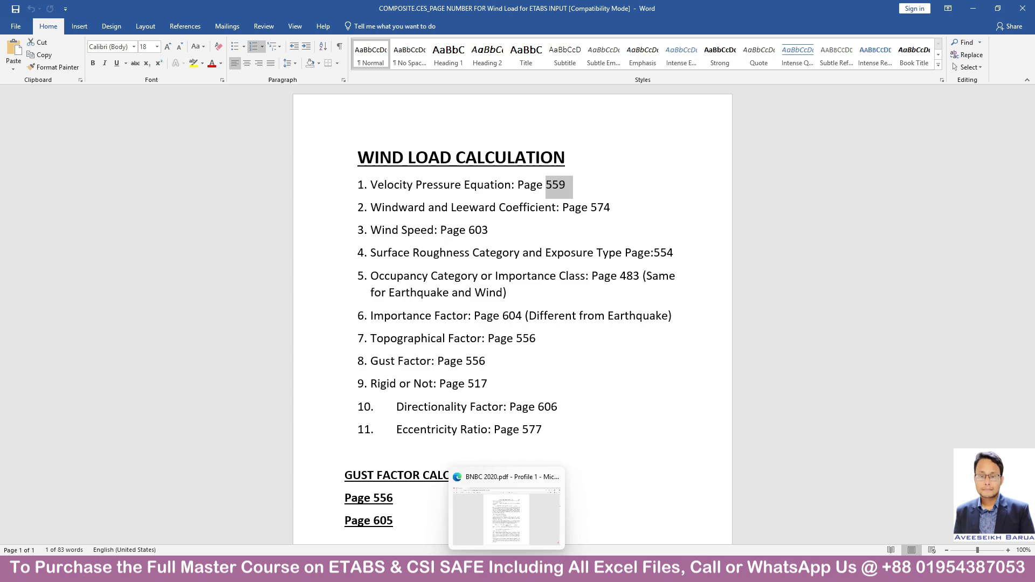
left_click(505, 518)
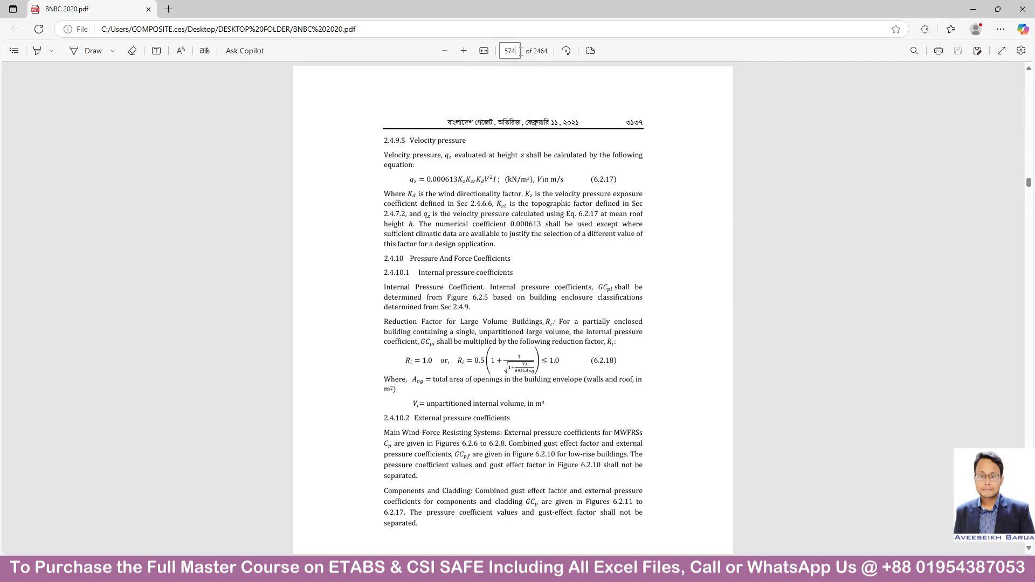
Go to page 574 of the BNBC 2020 PDF and examine the enlarged Wall Pressure Coefficients table.
left_click(521, 51)
type("574")
key("Return")
left_click(463, 51)
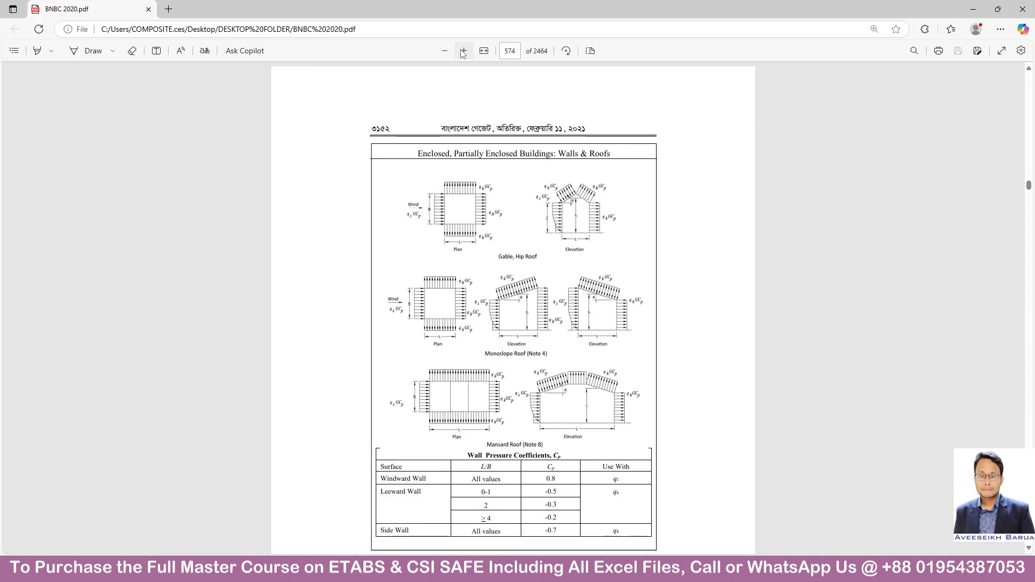
left_click(464, 50)
scroll(624, 271, "down", 5)
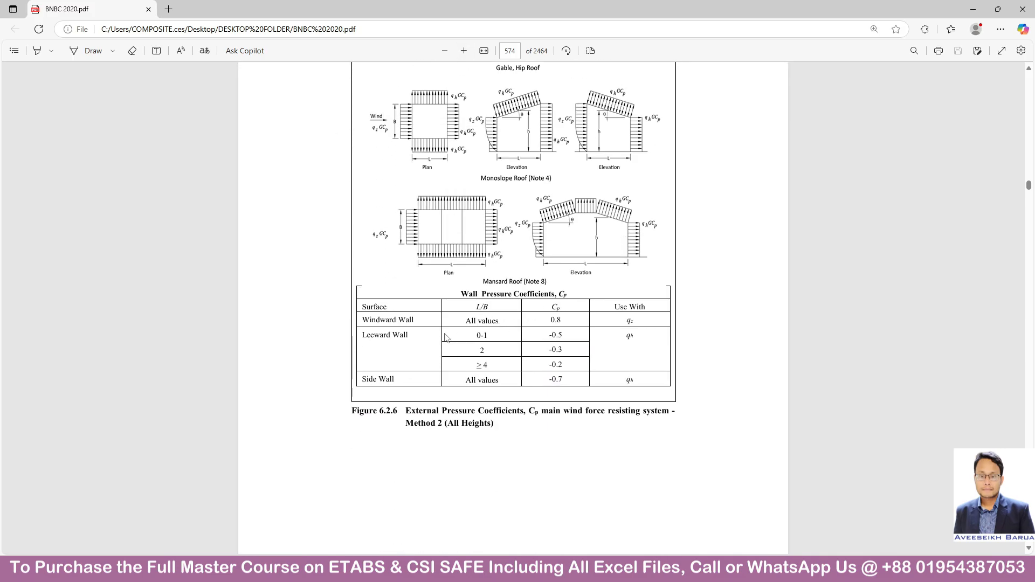
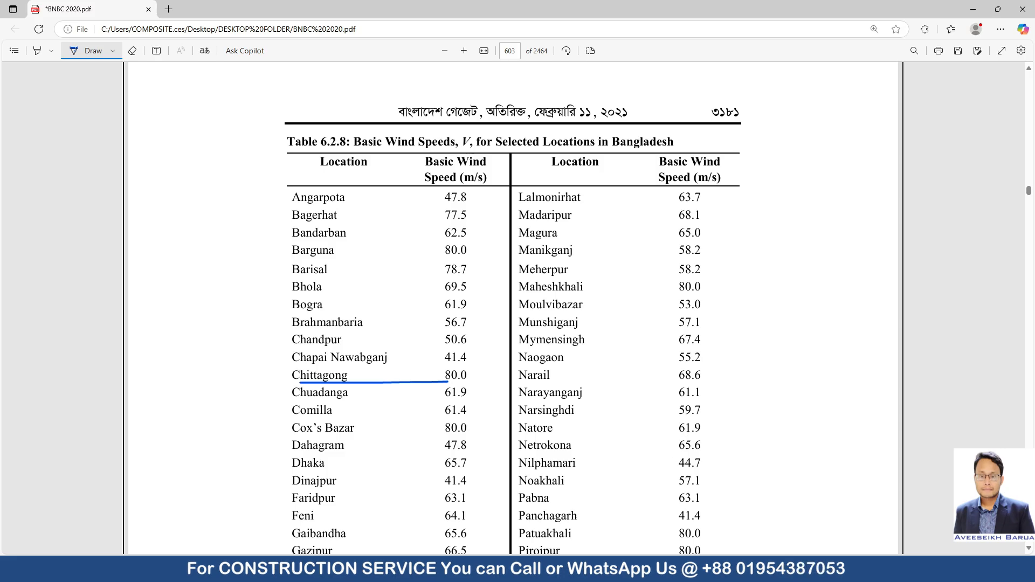
Mark the Surface Roughness Category and Exposure Type entry in the Word list, and go to page 554 of the BNBC 2020 PDF.
left_click(740, 503)
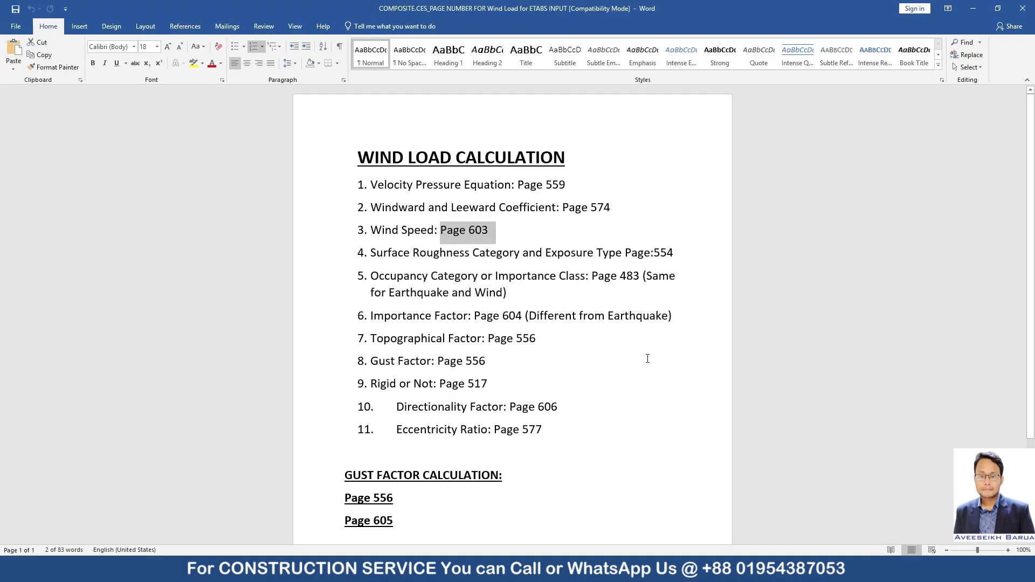
left_click_drag(405, 249, 678, 254)
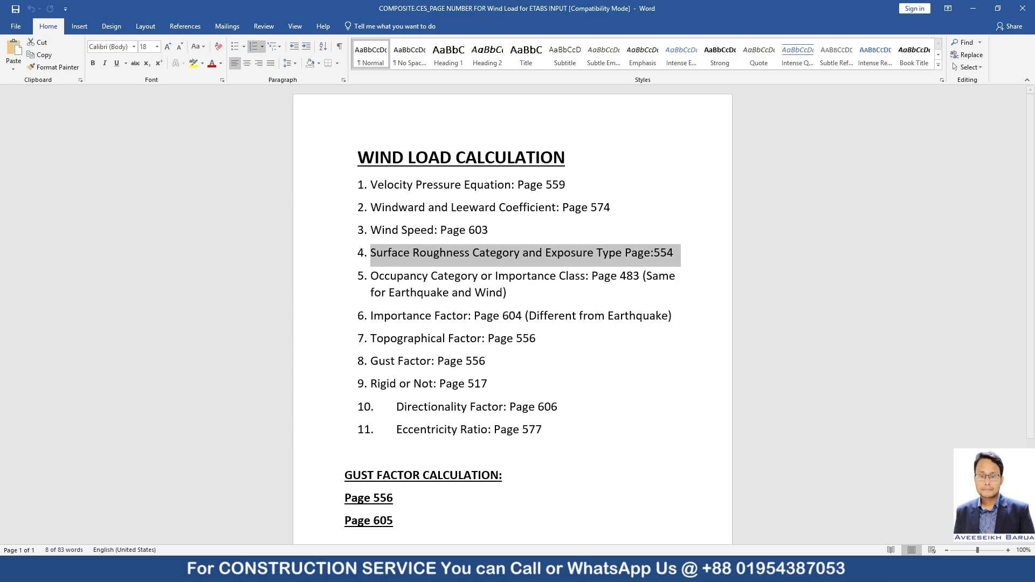
left_click(685, 570)
left_click(502, 52)
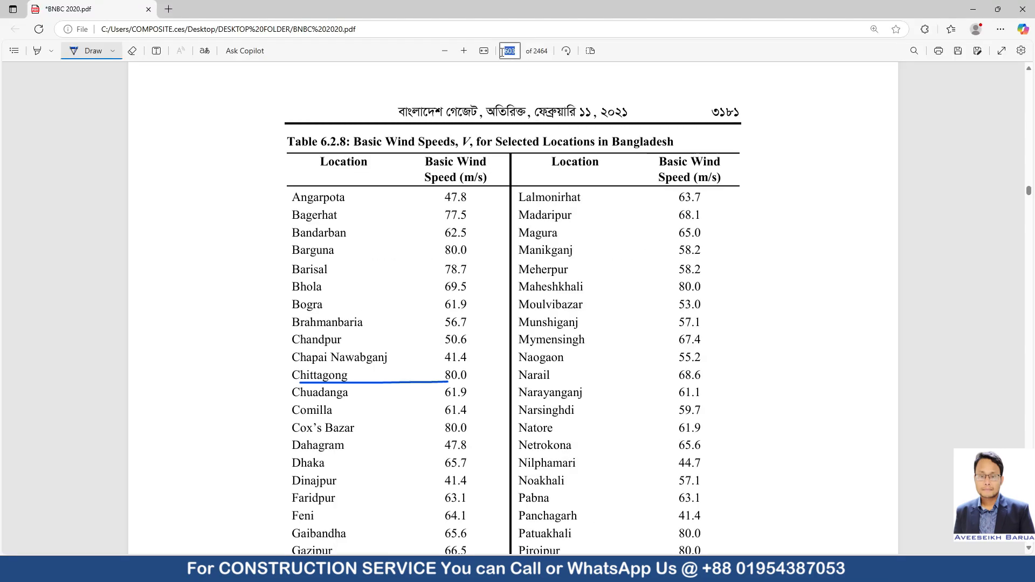
type("554")
key("Return")
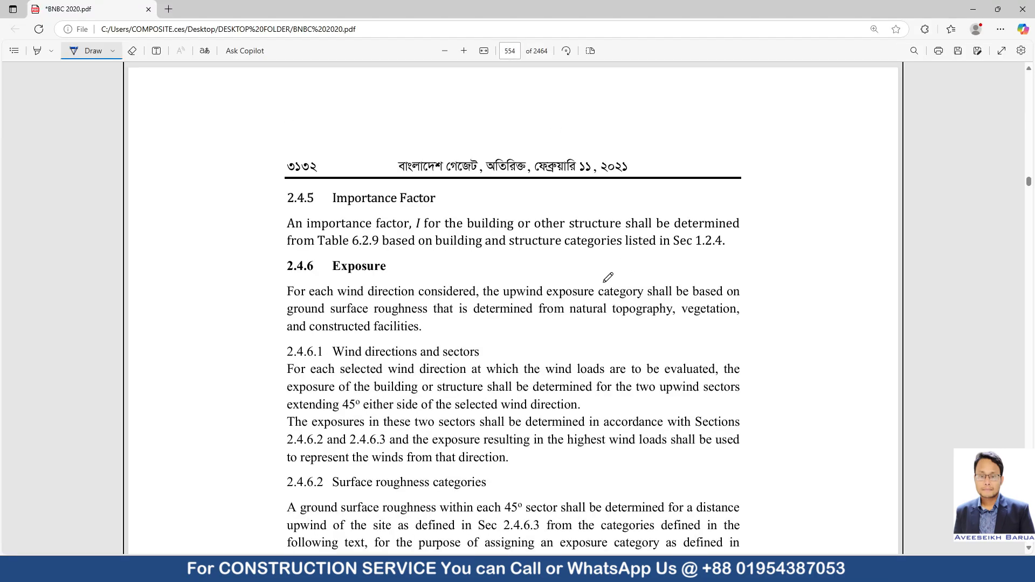
Underline the Surface roughness categories heading and the urban and suburban areas description of Surface Roughness A.
scroll(608, 277, "down", 4)
scroll(537, 284, "down", 1)
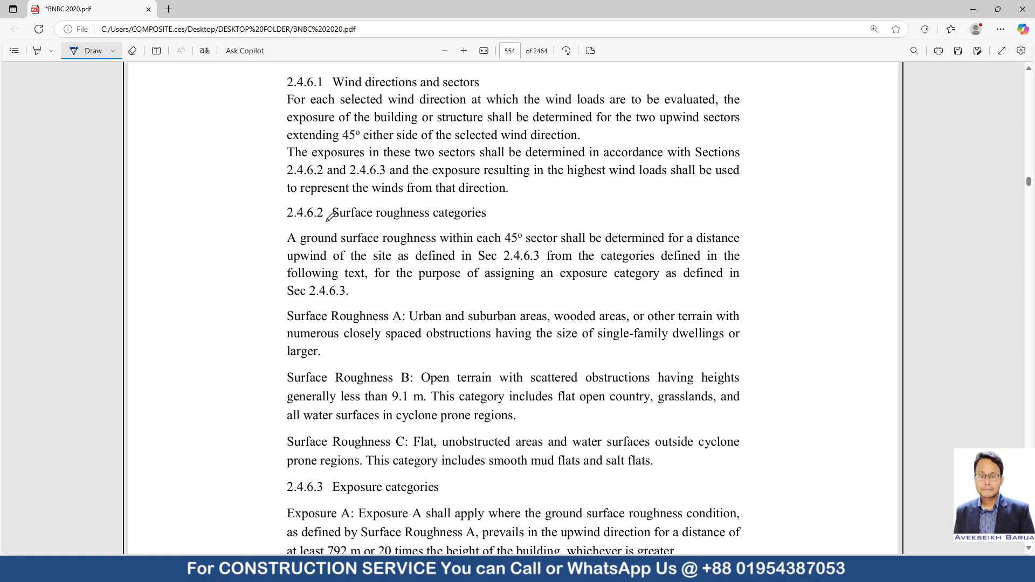
left_click_drag(327, 221, 482, 222)
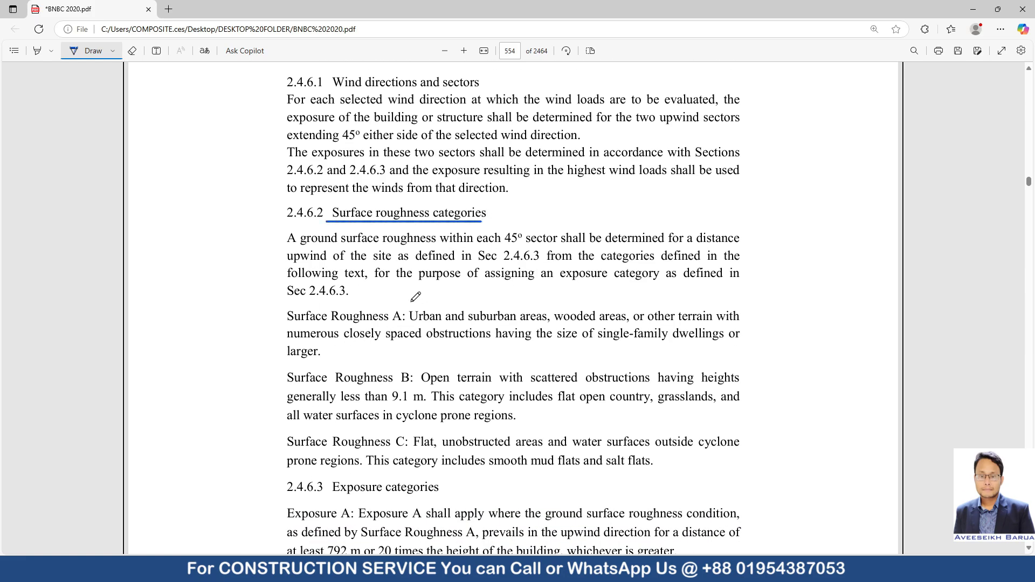
left_click_drag(411, 323, 532, 337)
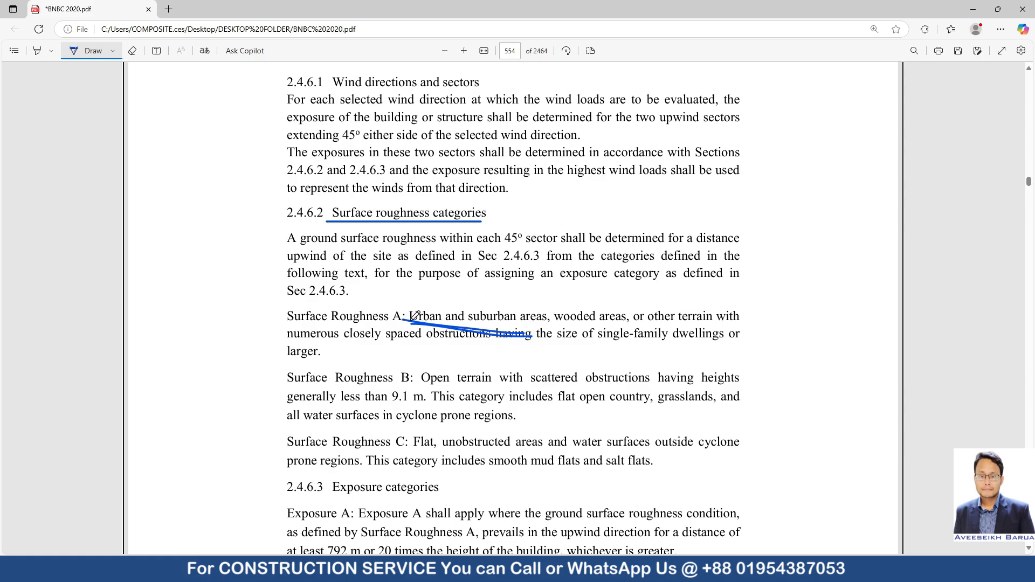
left_click_drag(404, 319, 557, 326)
Underline Exposure A, the words "Open terrain" under Surface Roughness B, and Exposure B on the following page.
scroll(547, 365, "down", 2)
left_click_drag(282, 416, 344, 417)
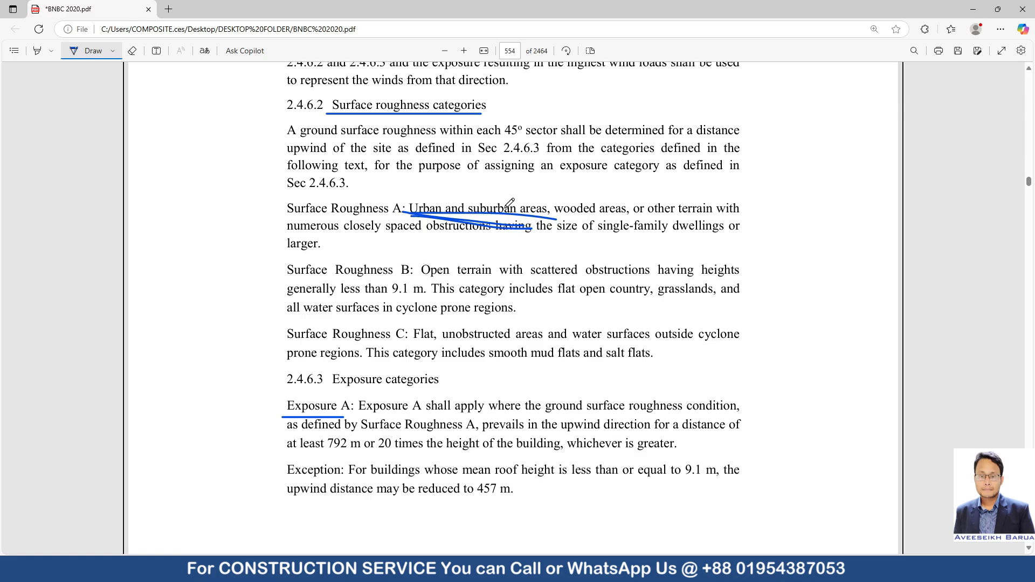
left_click_drag(423, 279, 510, 279)
scroll(426, 378, "down", 5)
scroll(410, 399, "down", 5)
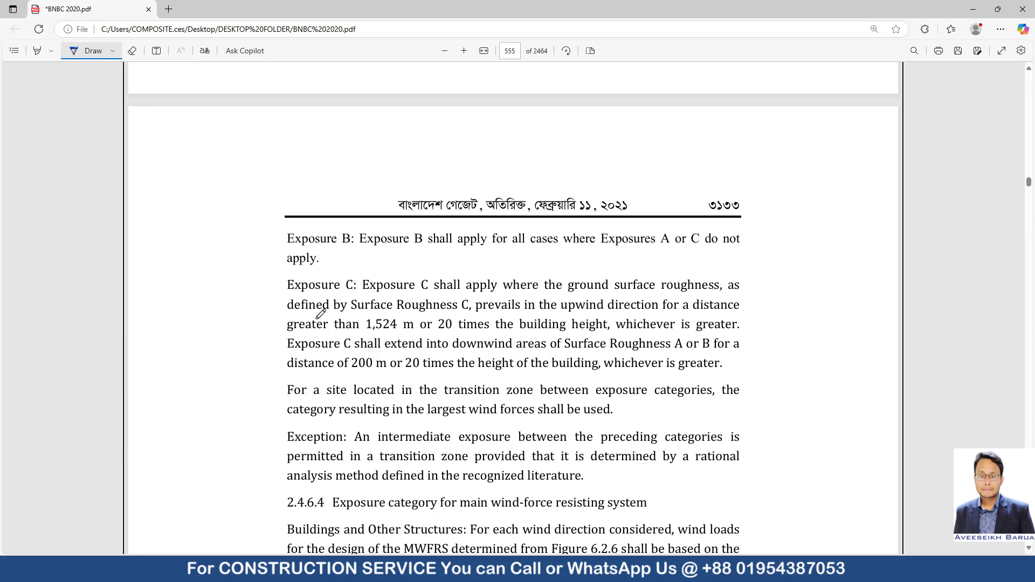
left_click_drag(284, 246, 357, 244)
Underline the Surface Roughness C label and its description of flat, unobstructed areas and surfaces outside cyclone prone regions.
scroll(423, 284, "up", 8)
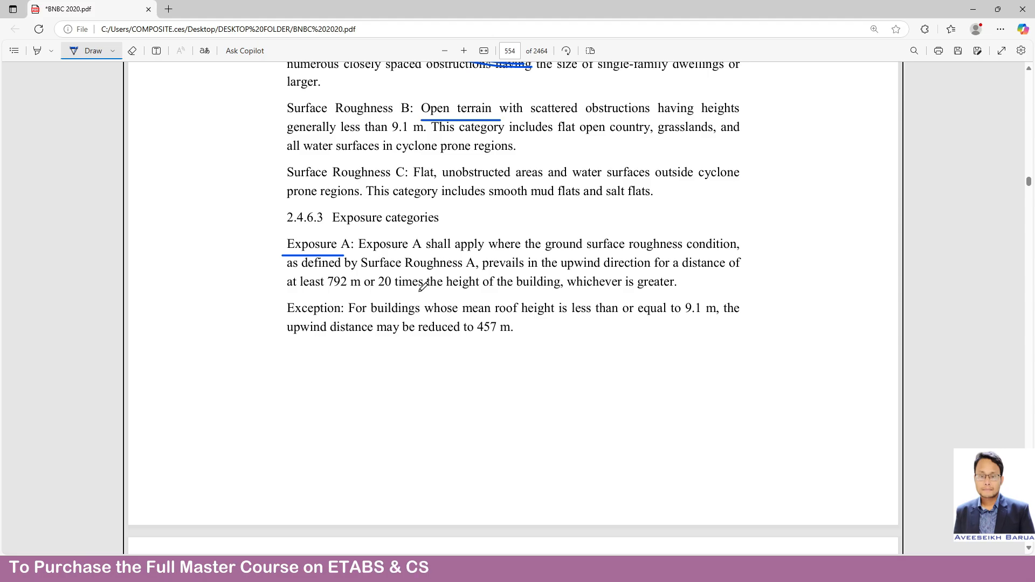
scroll(410, 288, "up", 2)
left_click_drag(289, 289, 375, 290)
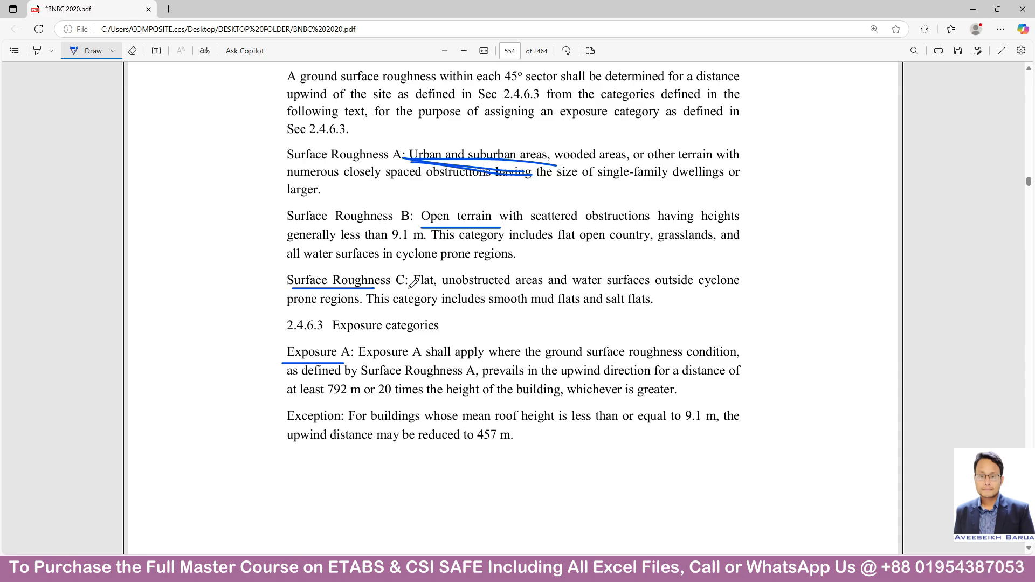
left_click_drag(409, 288, 736, 293)
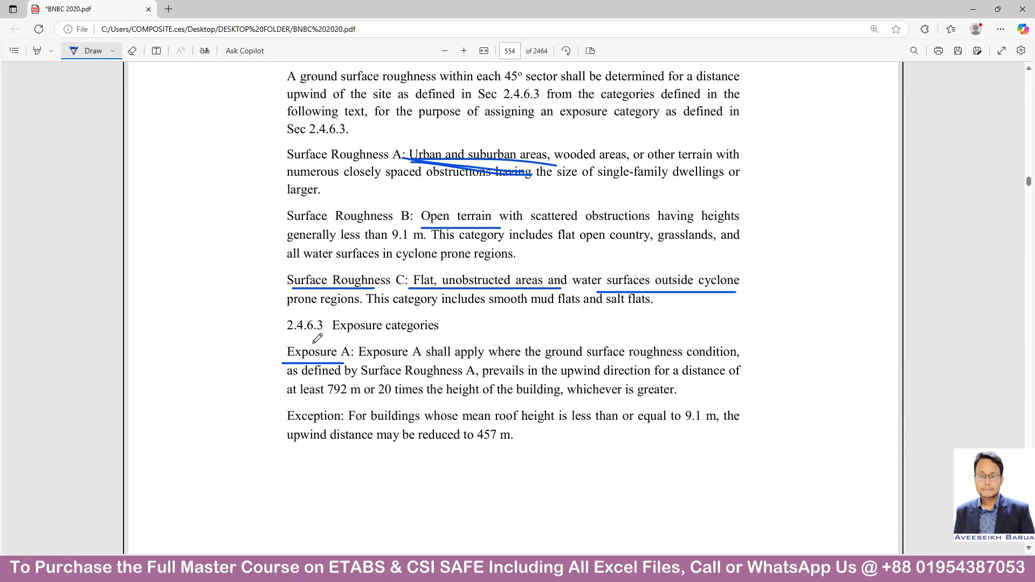
scroll(518, 313, "down", 15)
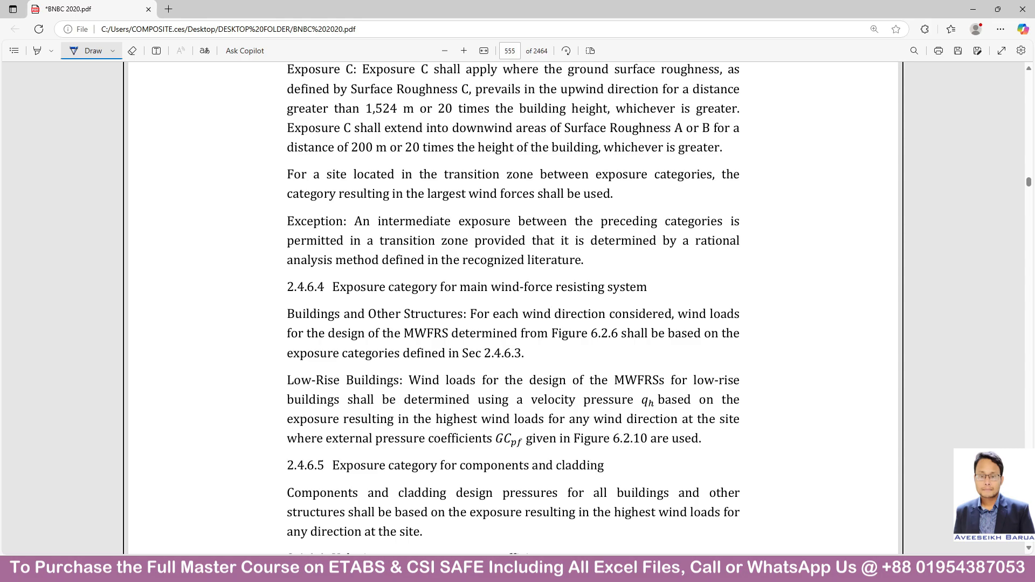
Switch to the Word list and mark the Occupancy Category or Importance Class entry and its page number.
left_click(768, 568)
left_click(726, 530)
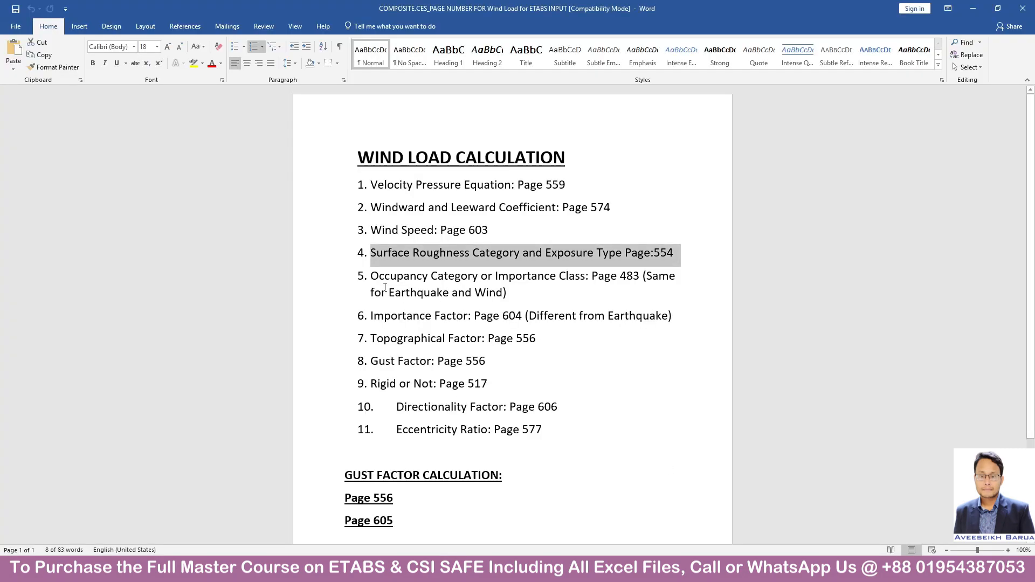
left_click_drag(385, 288, 569, 299)
left_click(552, 303)
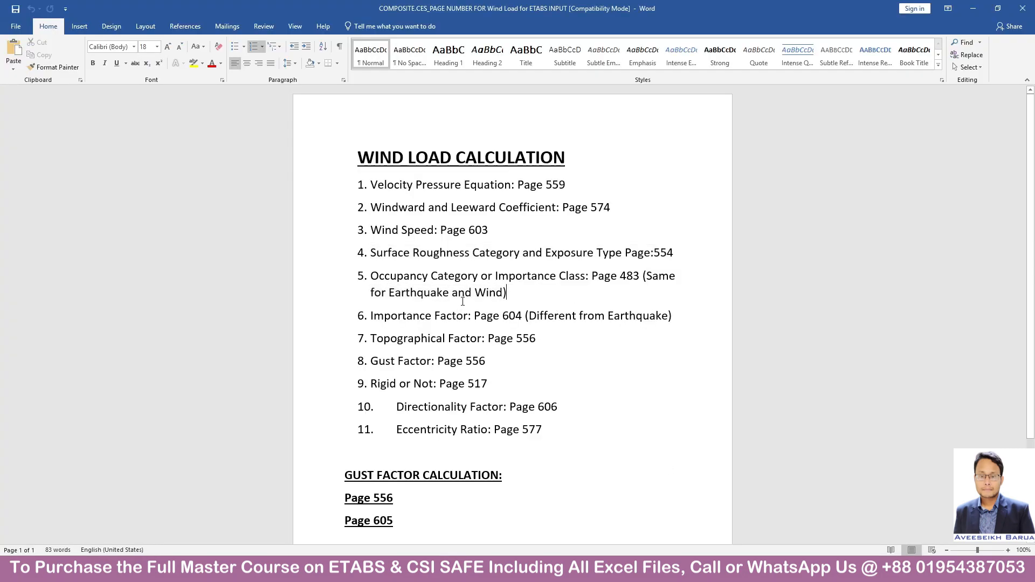
left_click_drag(586, 276, 642, 276)
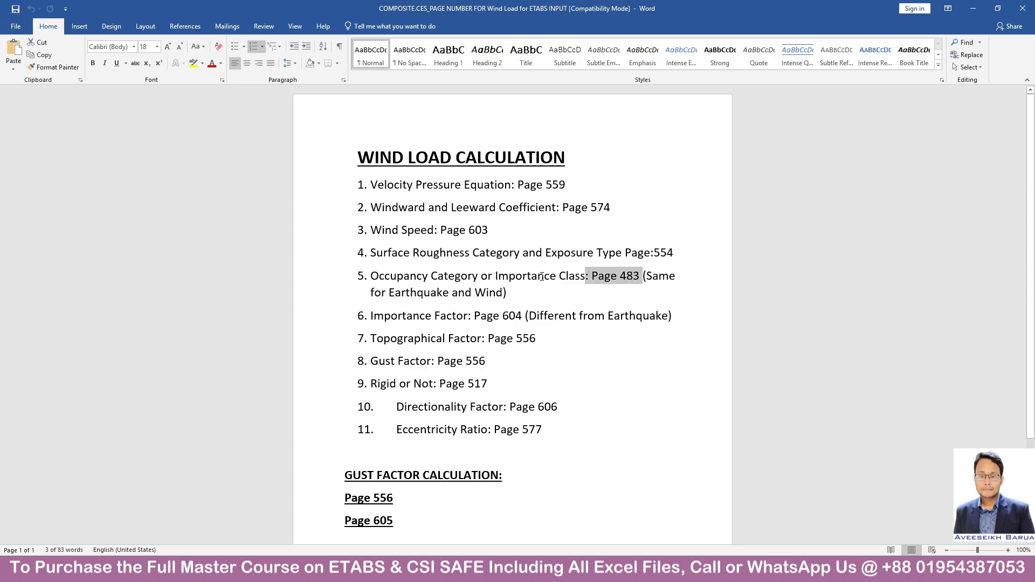
left_click_drag(496, 276, 580, 277)
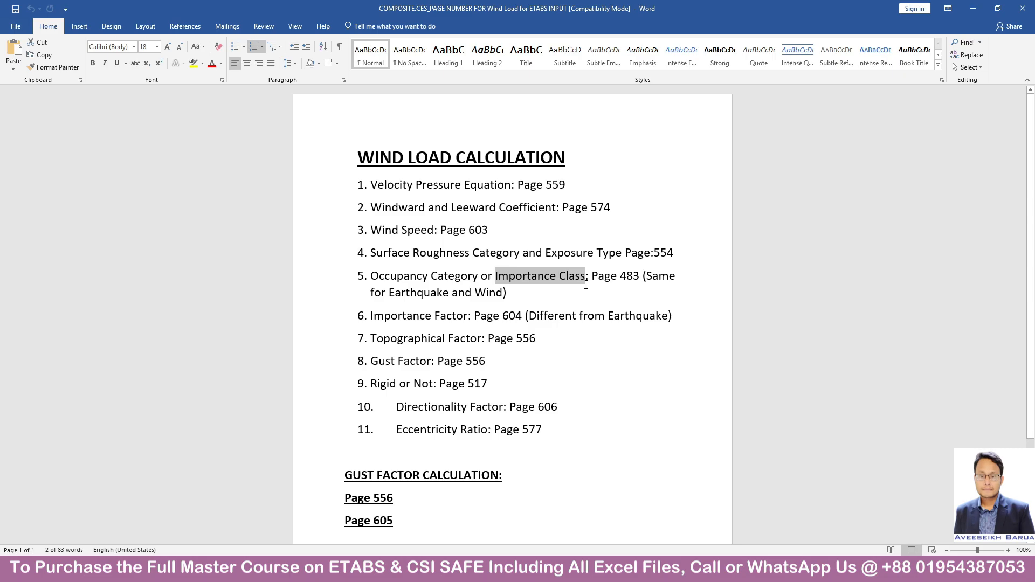
left_click_drag(593, 276, 635, 276)
mouse_move(765, 569)
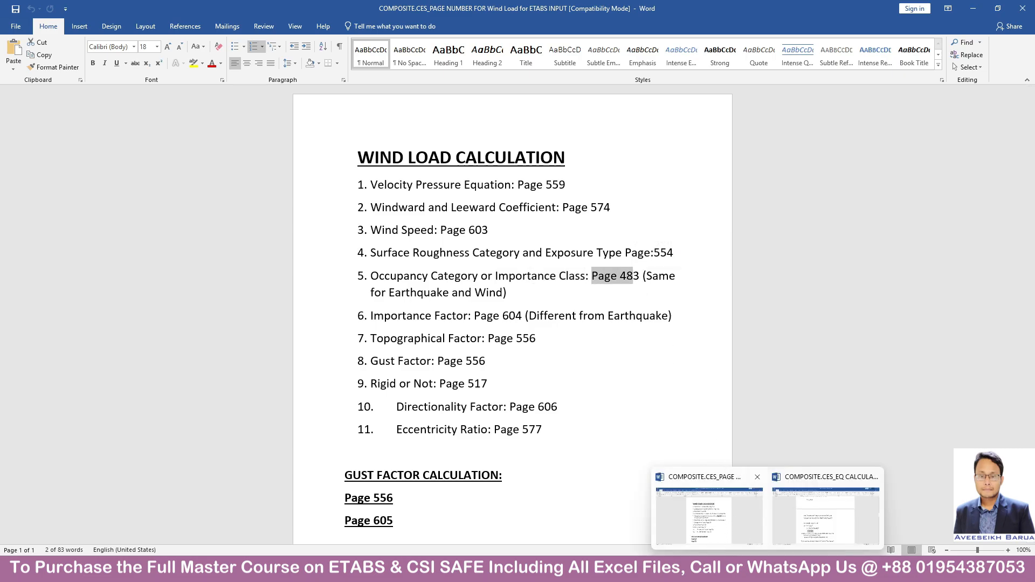
Go to page 483 of the BNBC 2020 PDF and underline occupancy category II in Table 6.1.1.
left_click(524, 569)
left_click(512, 51)
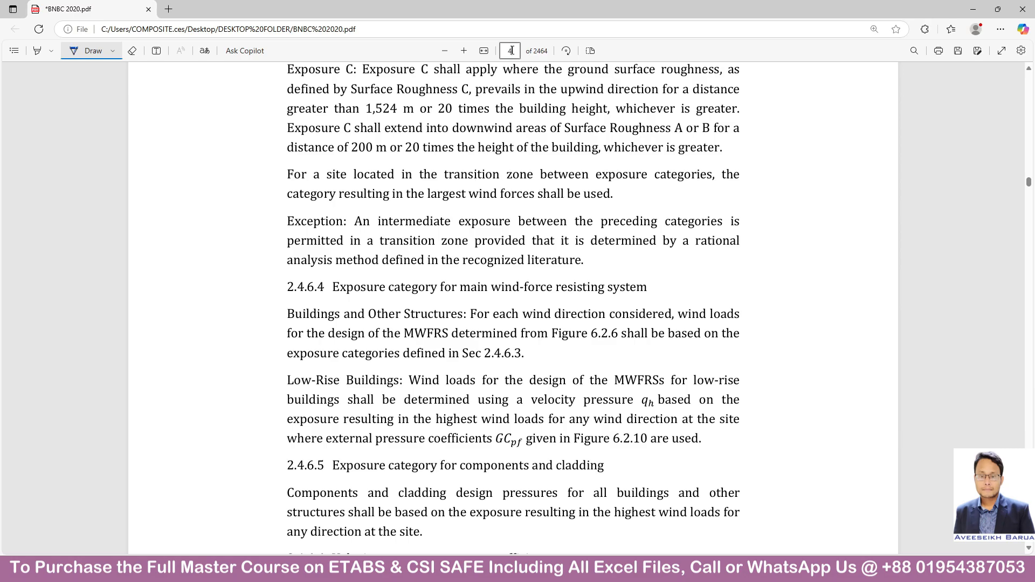
type("483")
key("Return")
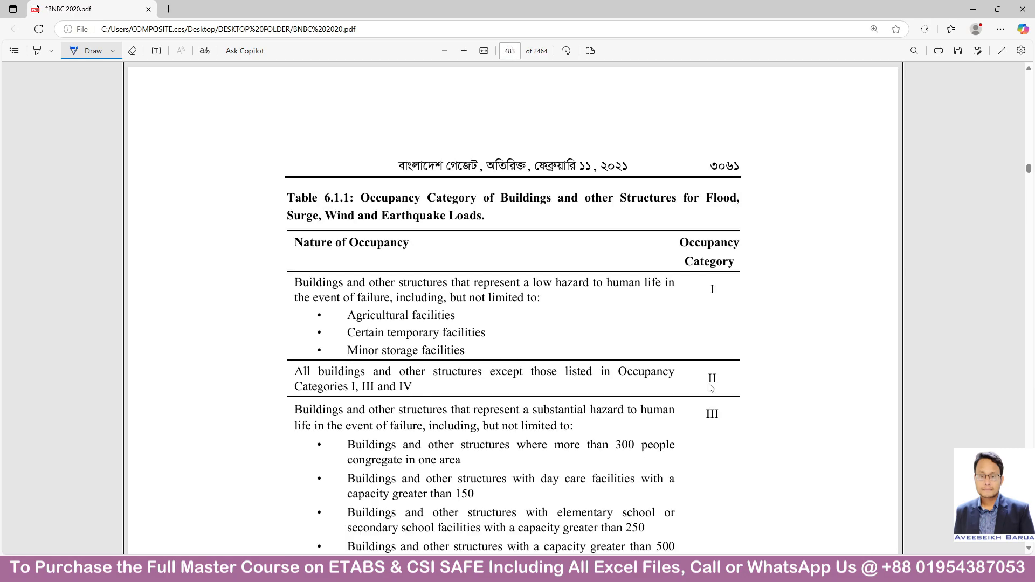
scroll(620, 286, "down", 5)
scroll(729, 273, "up", 4)
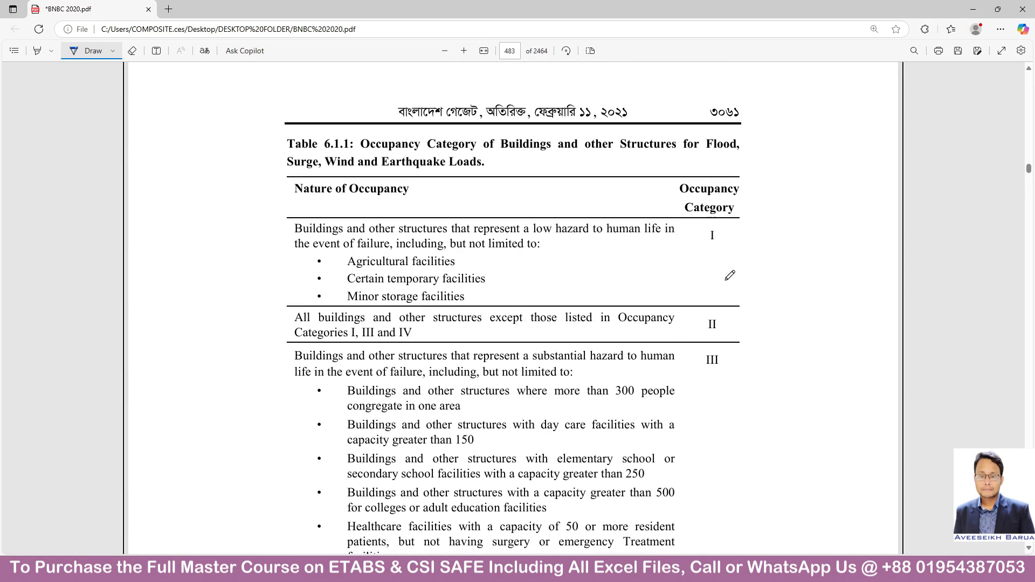
left_click_drag(683, 334, 756, 337)
Check the Importance Factor page in the Word list and bring up Table 6.2.9 on page 604 of the BNBC 2020 PDF.
mouse_move(705, 569)
left_click(752, 539)
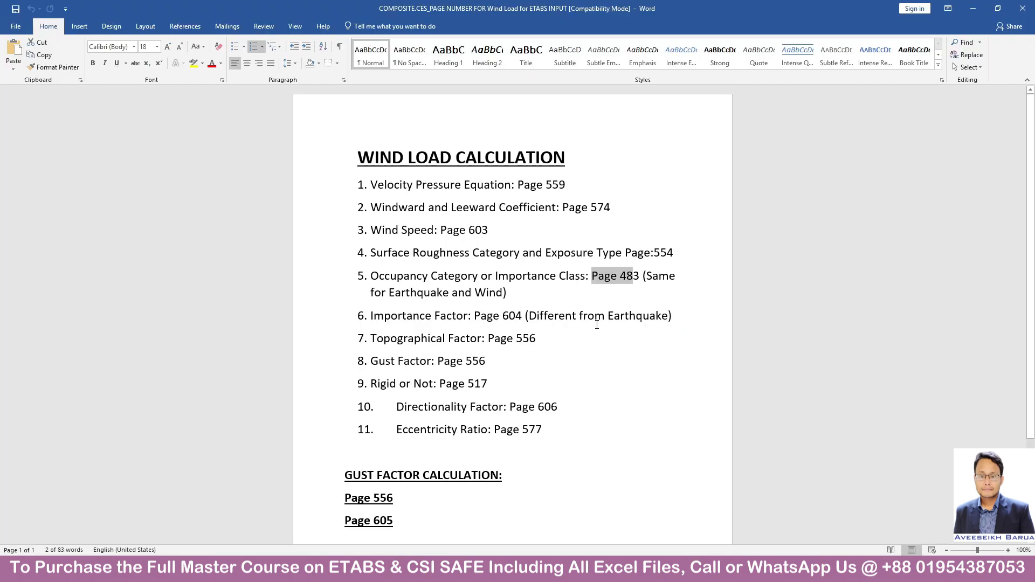
key("alt+Tab")
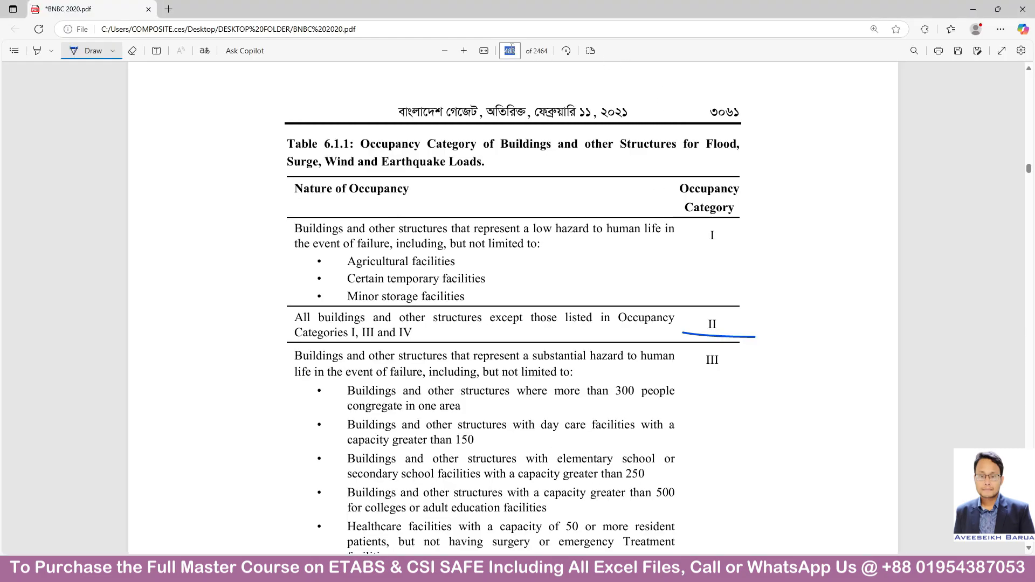
type("604")
key("Return")
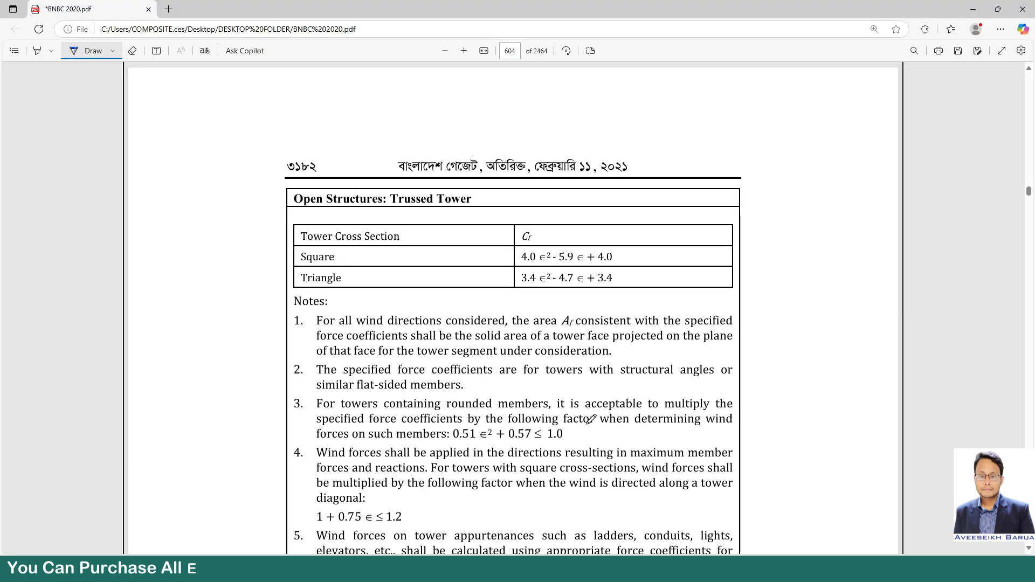
scroll(592, 419, "down", 9)
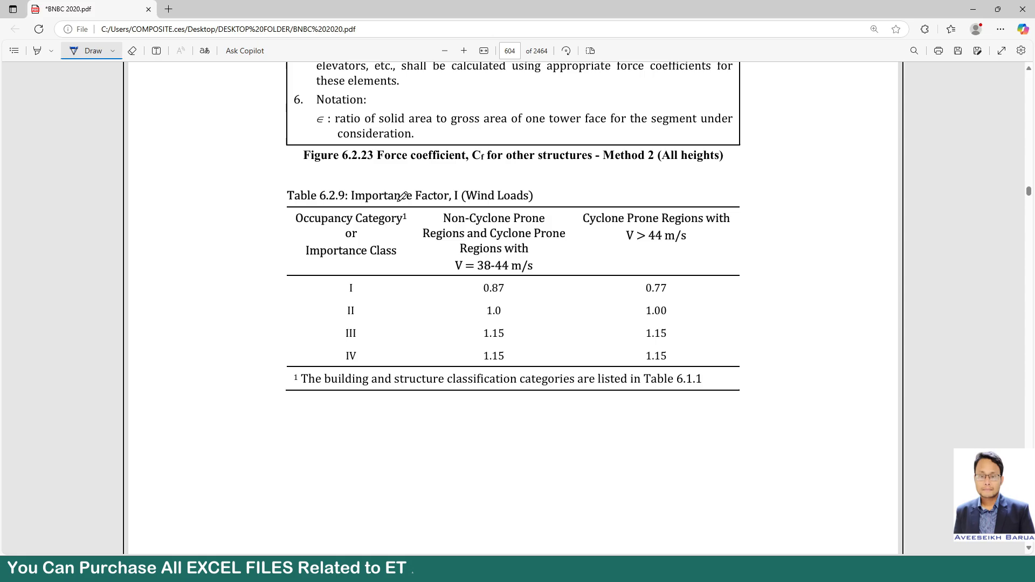
Underline the Table 6.2.9 title, category II with its 1.0 factor, and the whole category I row.
left_click_drag(342, 203, 561, 201)
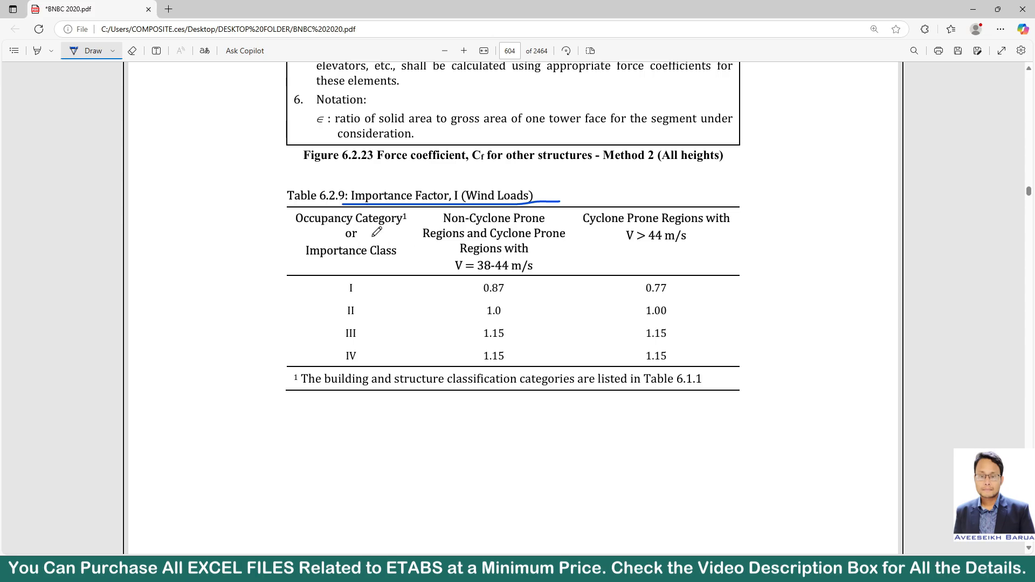
left_click_drag(342, 322, 401, 320)
left_click_drag(483, 324, 527, 323)
left_click_drag(339, 295, 705, 302)
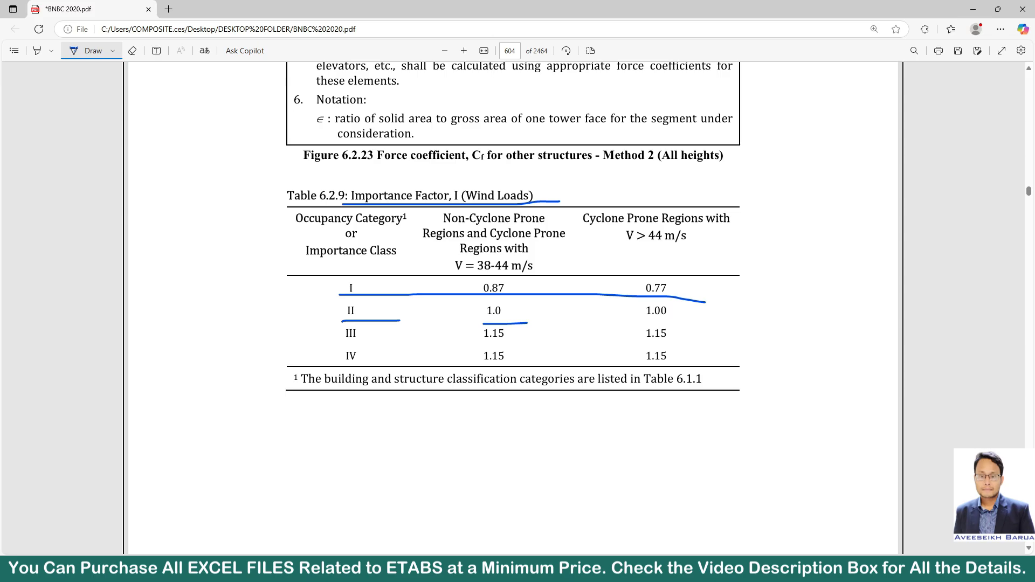
Check the Topographical Factor page in the Word list, go to page 556 of the BNBC 2020 PDF and underline Kzt = 1.0.
left_click(709, 515)
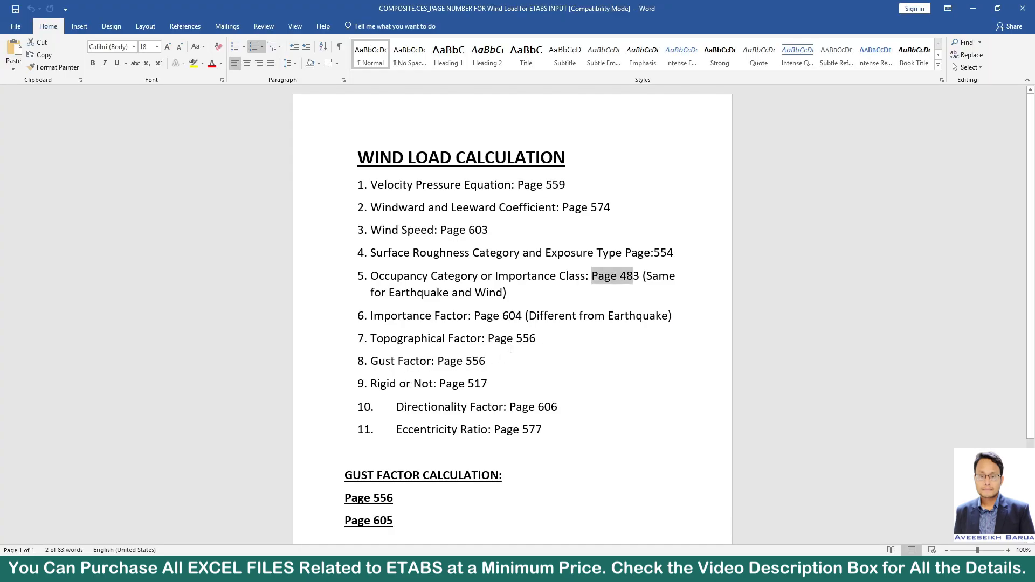
left_click(973, 8)
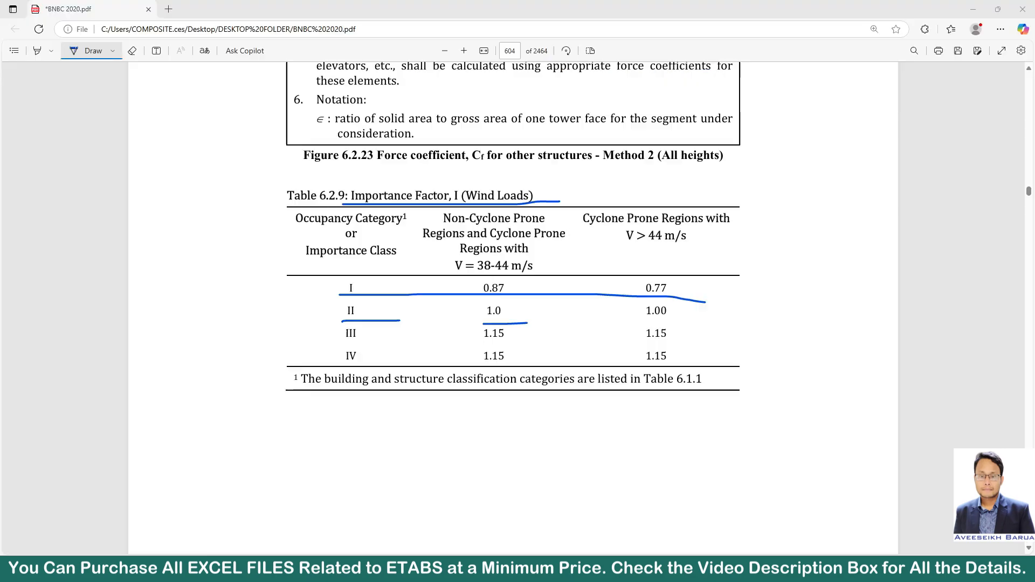
left_click(507, 50)
type("656")
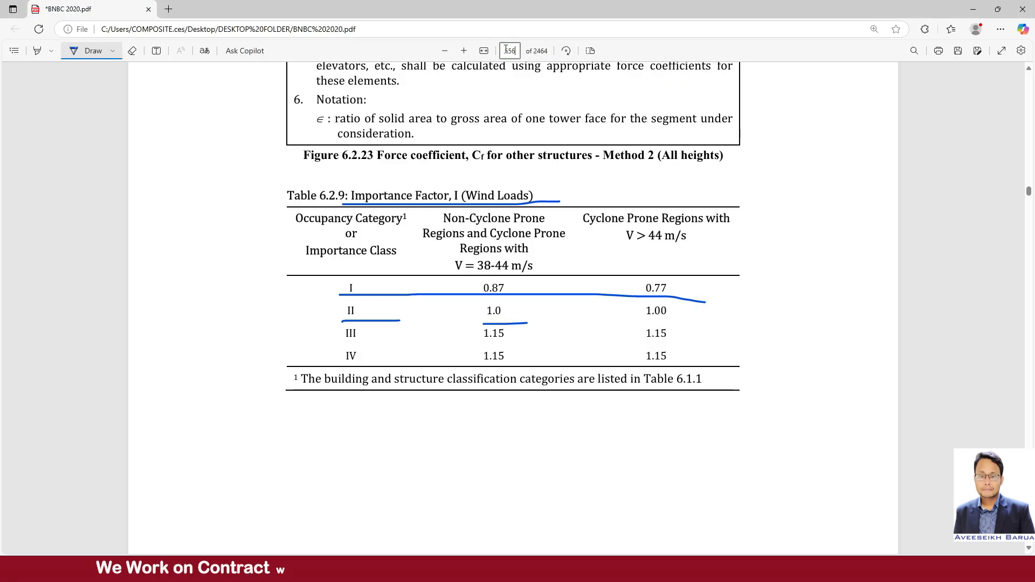
key("Return")
scroll(555, 337, "down", 4)
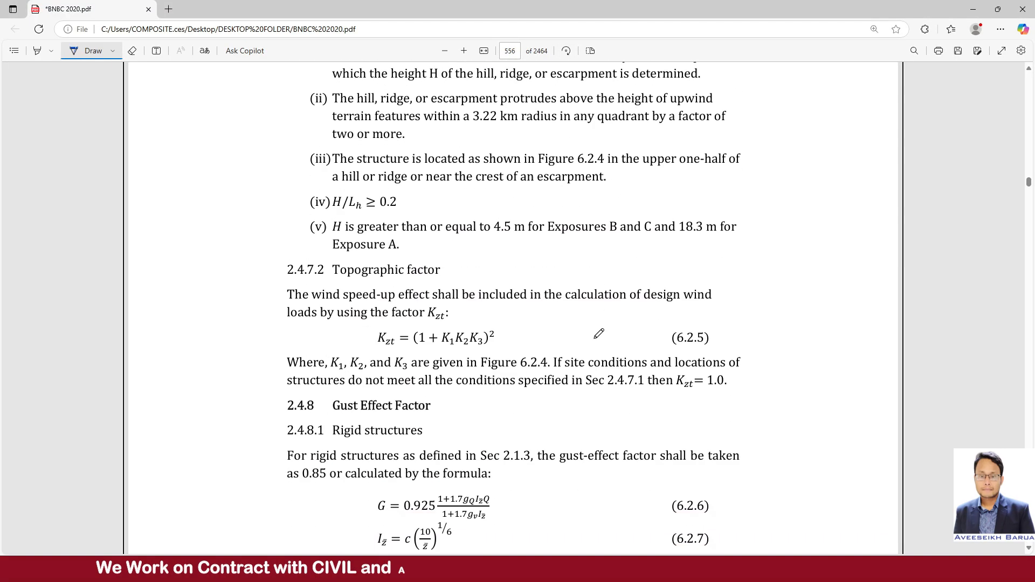
scroll(556, 338, "down", 2)
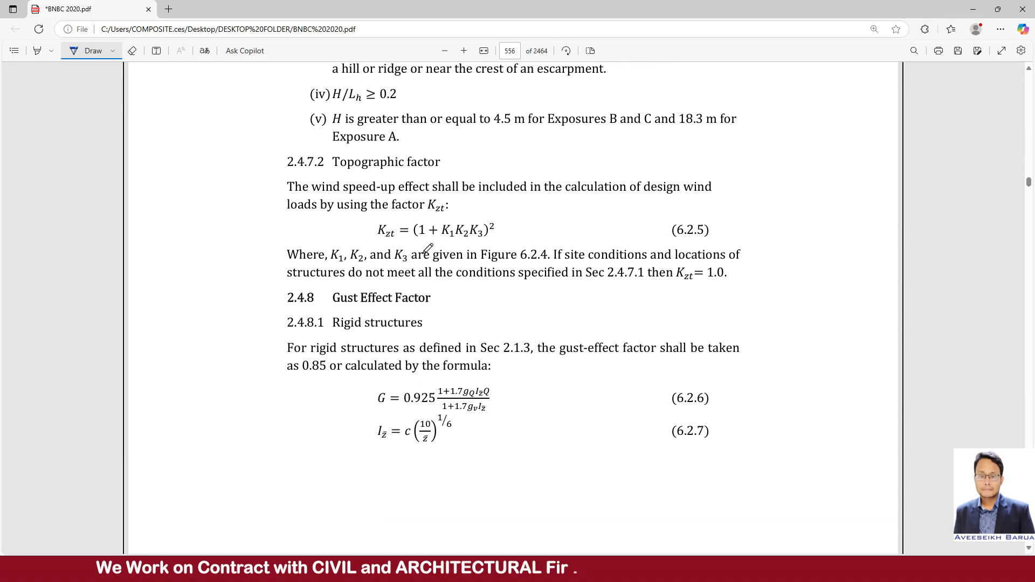
left_click_drag(661, 284, 735, 283)
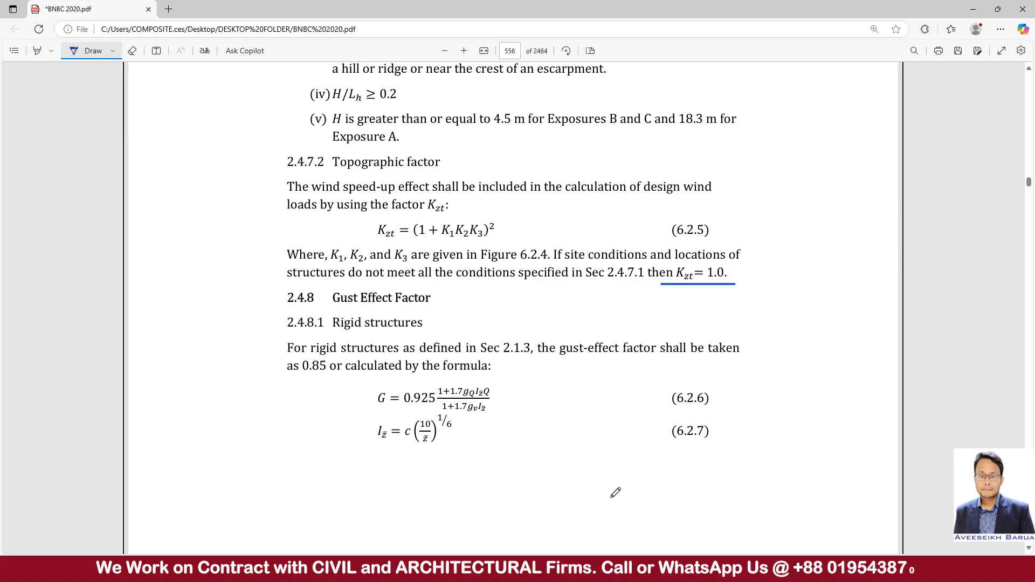
Check the Gust Factor entry in the Word list and return to the Gust Effect Factor section of the BNBC 2020 PDF.
mouse_move(765, 572)
left_click(707, 517)
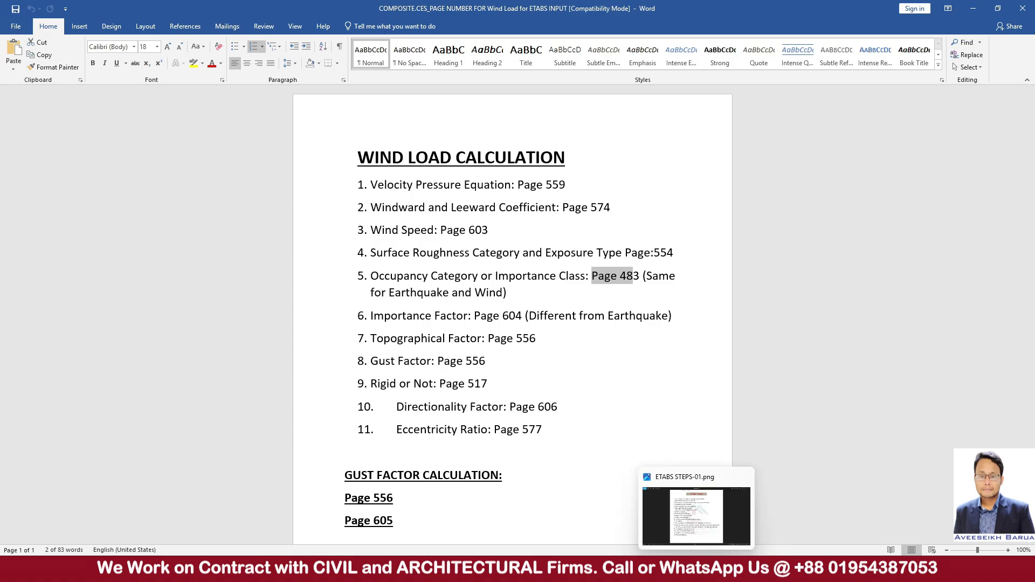
left_click(507, 569)
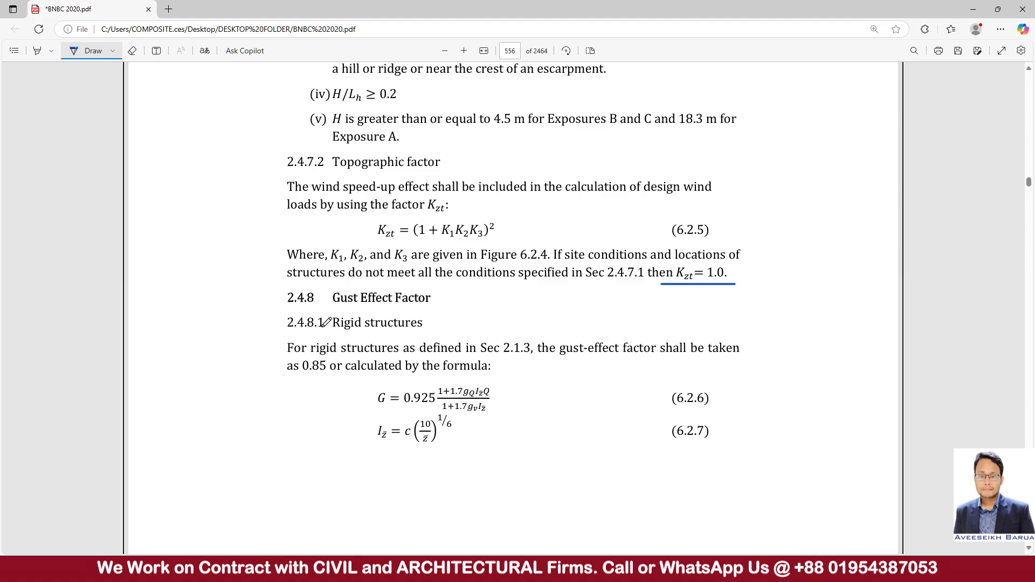
Underline the 2.4.8.1 Rigid structures heading and the 0.85 gust-effect factor on page 556.
left_click_drag(322, 327, 440, 335)
scroll(578, 296, "down", 5)
scroll(636, 366, "up", 2)
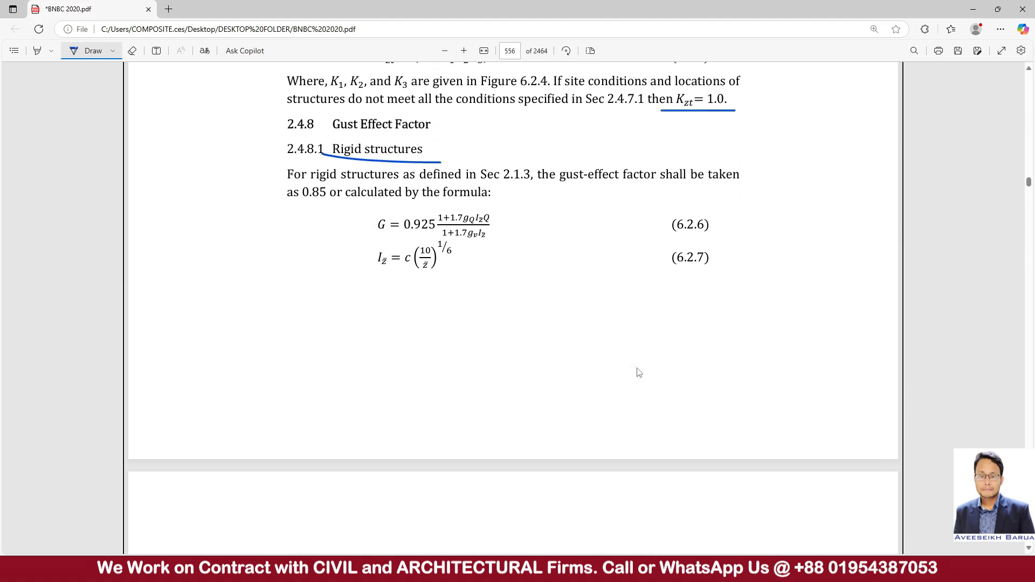
scroll(572, 288, "down", 5)
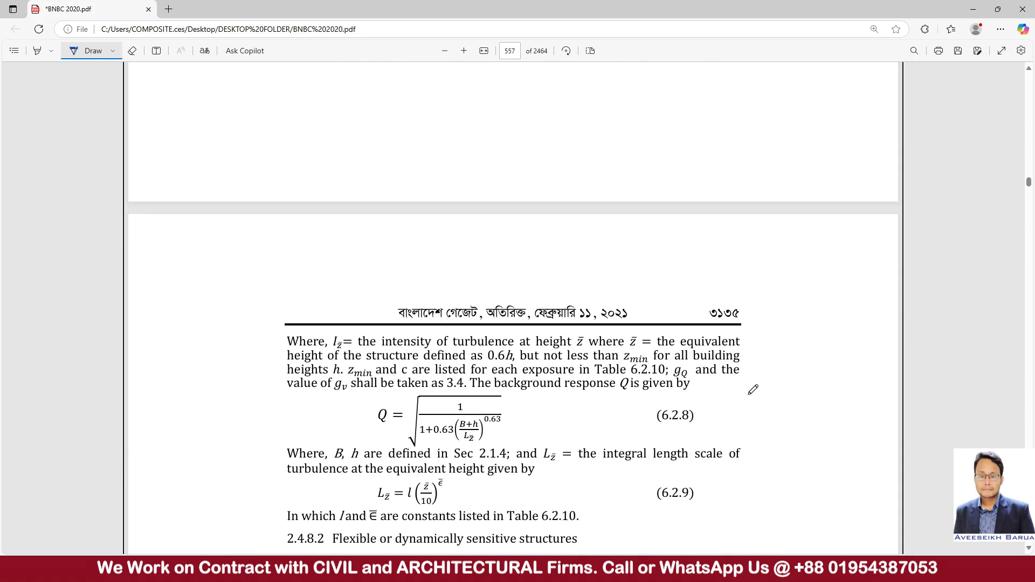
scroll(706, 386, "up", 4)
scroll(705, 385, "up", 2)
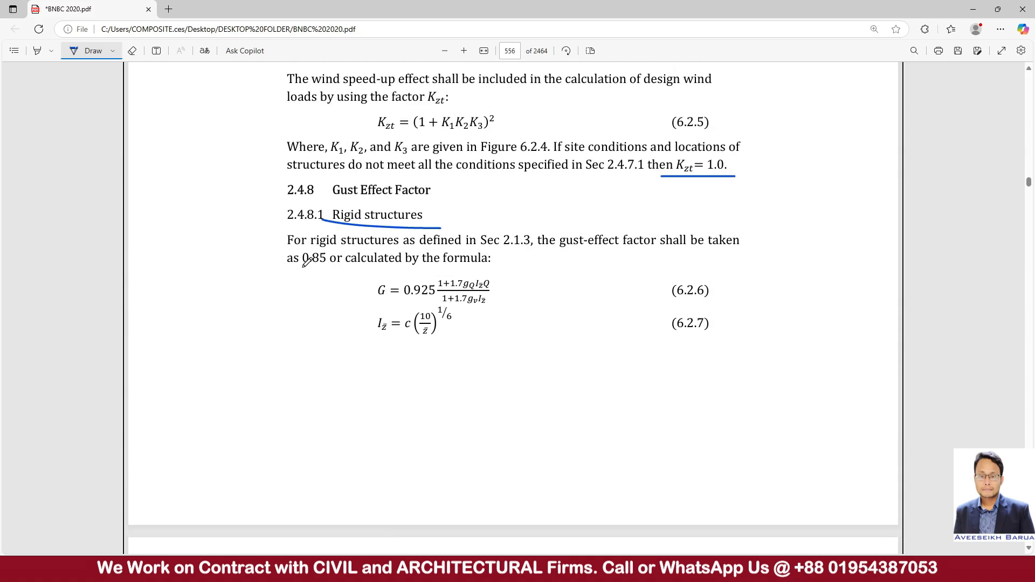
left_click_drag(303, 266, 339, 266)
Switch to the COMPOSITE.CES 7-05 wind workbook in Excel, look through its MWFRS (Any Ht.) sheet and return to the PDF.
left_click(720, 569)
left_click(753, 523)
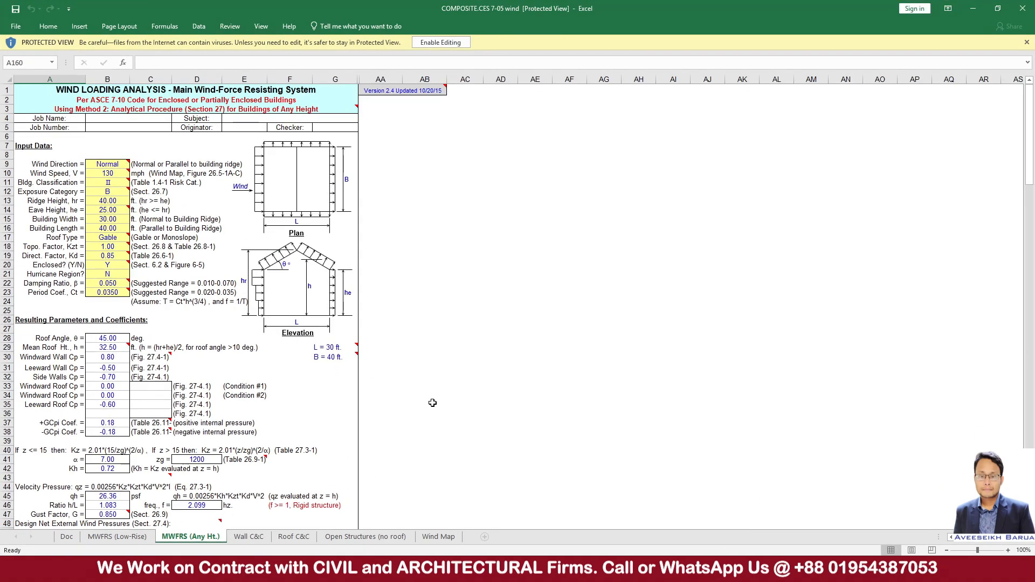
scroll(426, 400, "down", 4)
scroll(426, 400, "up", 4)
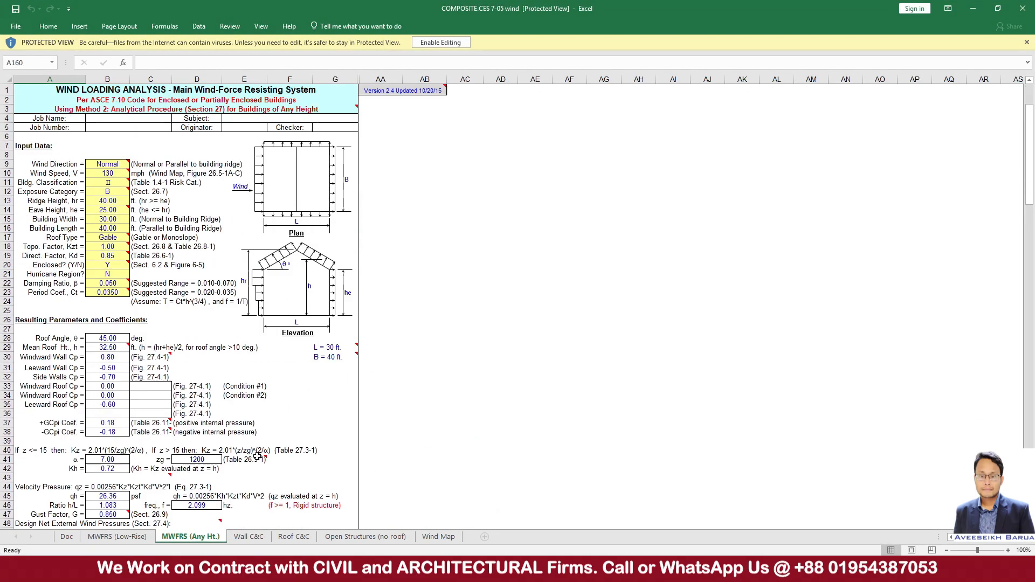
scroll(495, 337, "down", 8)
left_click(973, 9)
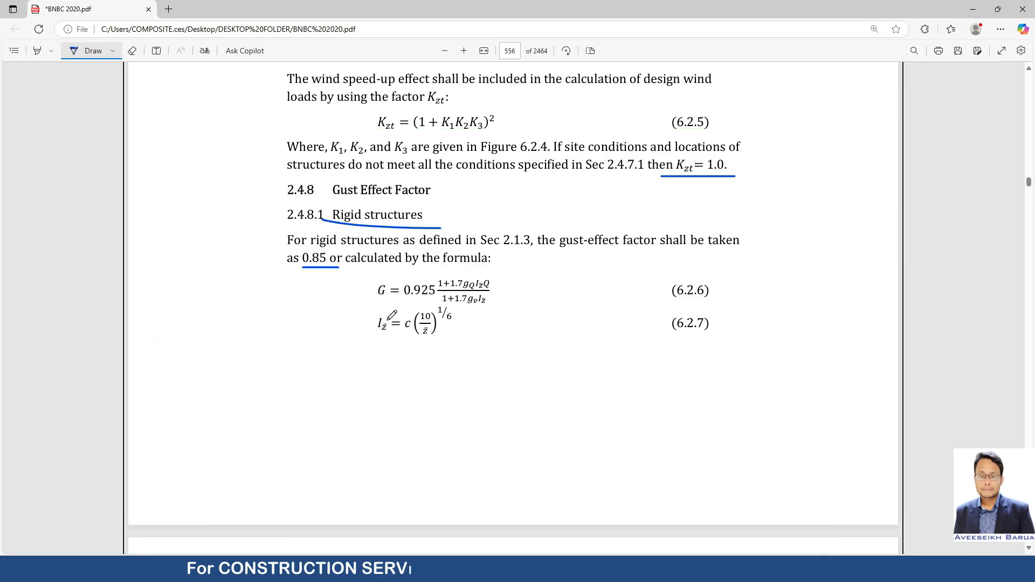
Check the Rigid or Not page in the Word list and go to the building definitions on page 517 of the BNBC 2020 PDF.
mouse_move(650, 569)
mouse_move(769, 569)
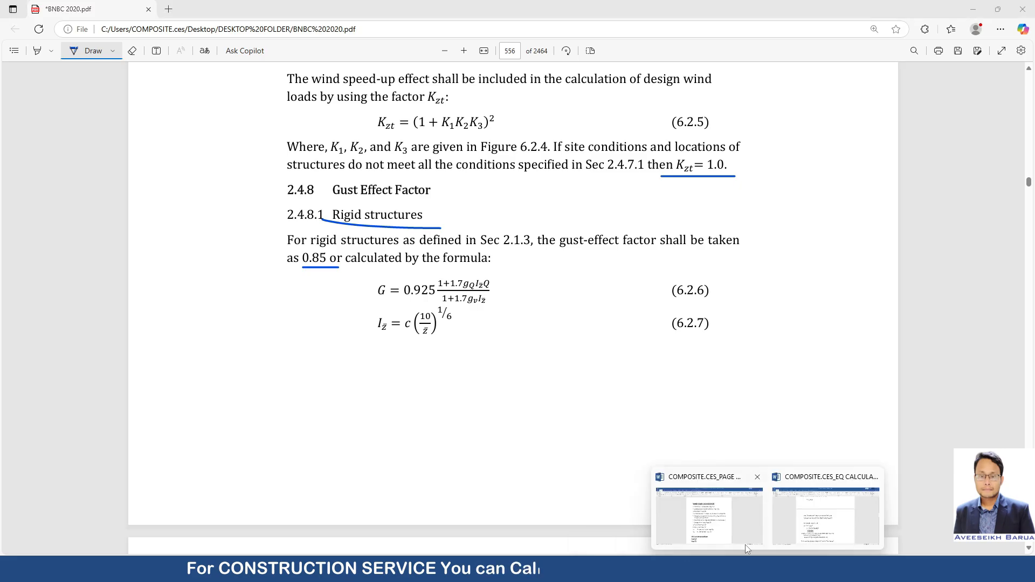
left_click(745, 539)
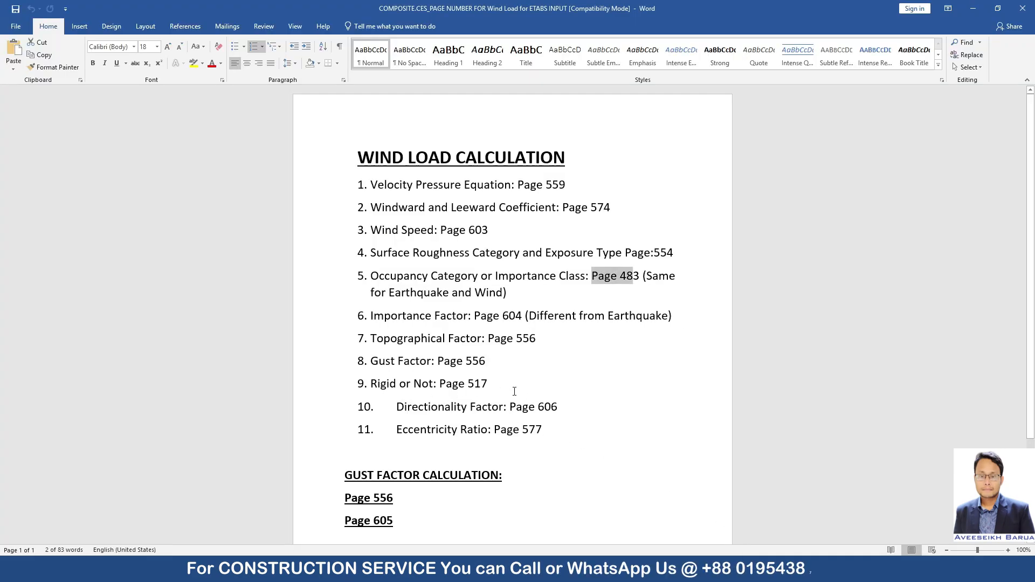
left_click_drag(443, 384, 512, 395)
mouse_move(534, 570)
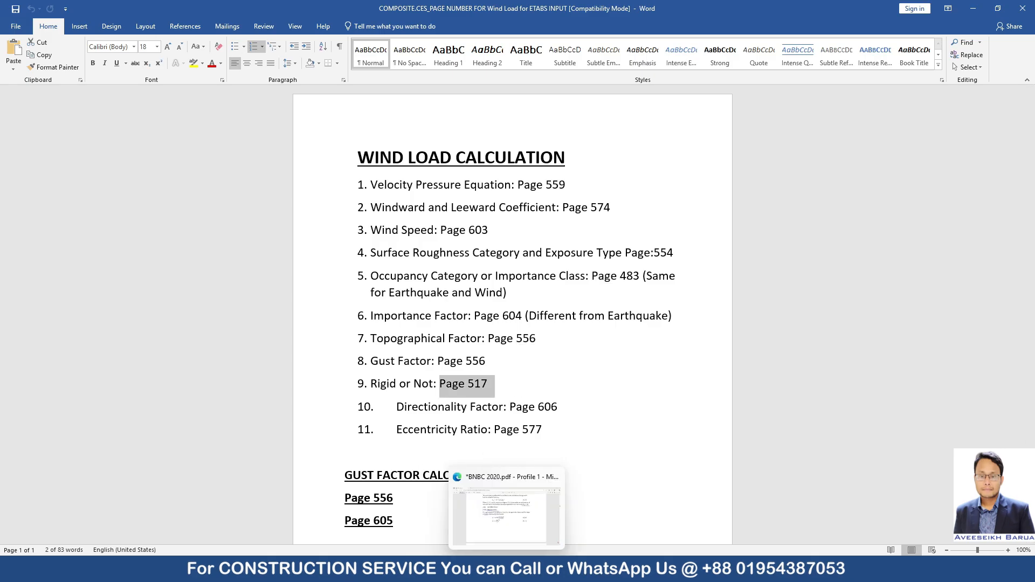
left_click(534, 539)
left_click(510, 52)
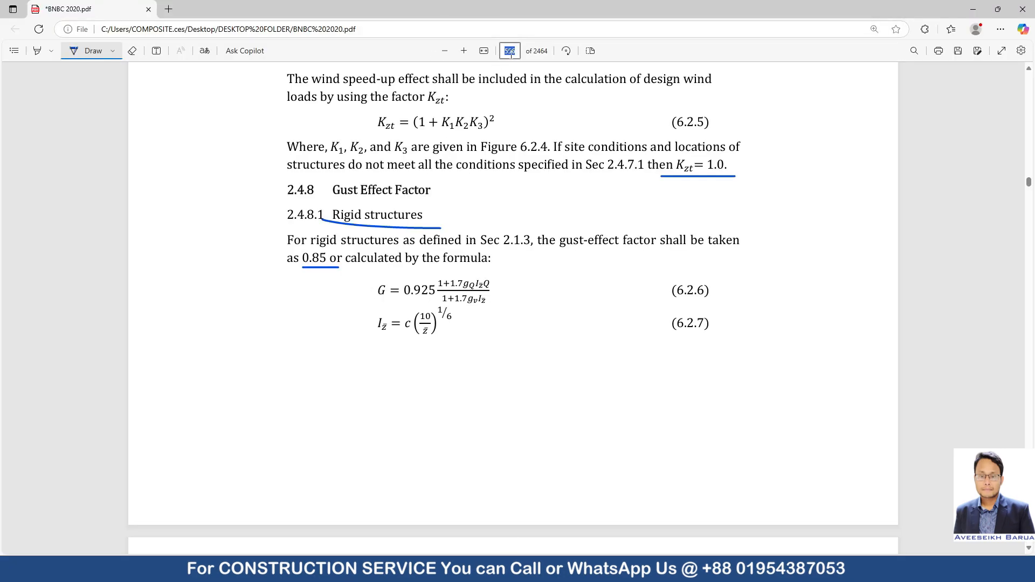
type("517")
key("Return")
scroll(293, 215, "down", 5)
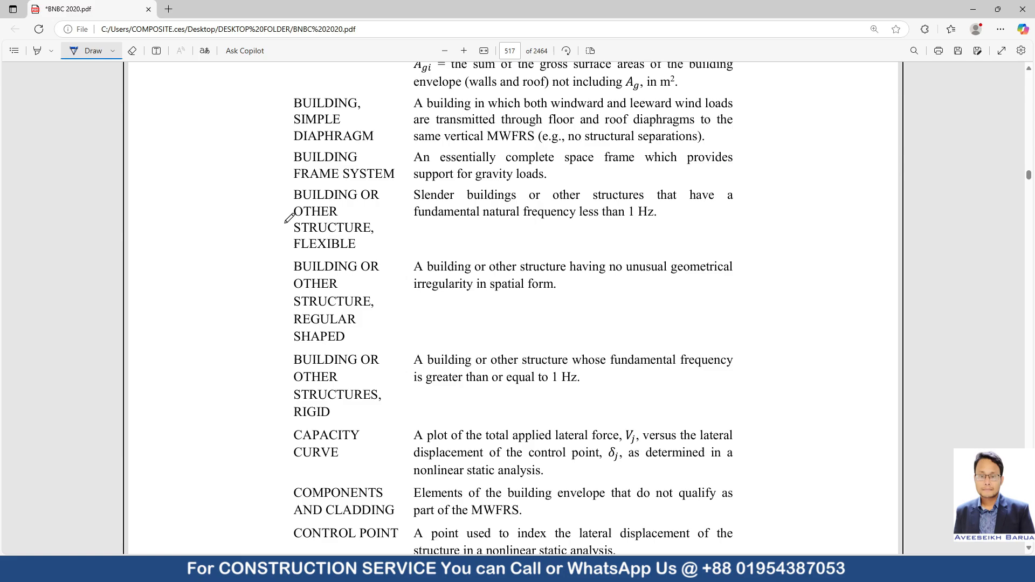
Tick the flexible and rigid building definitions and underline the rigid one's 1 Hz frequency criterion.
mouse_move(246, 204)
left_mouse_down()
mouse_move(273, 211)
mouse_move(324, 183)
left_mouse_up()
left_click_drag(258, 380, 331, 372)
left_click_drag(434, 398, 675, 399)
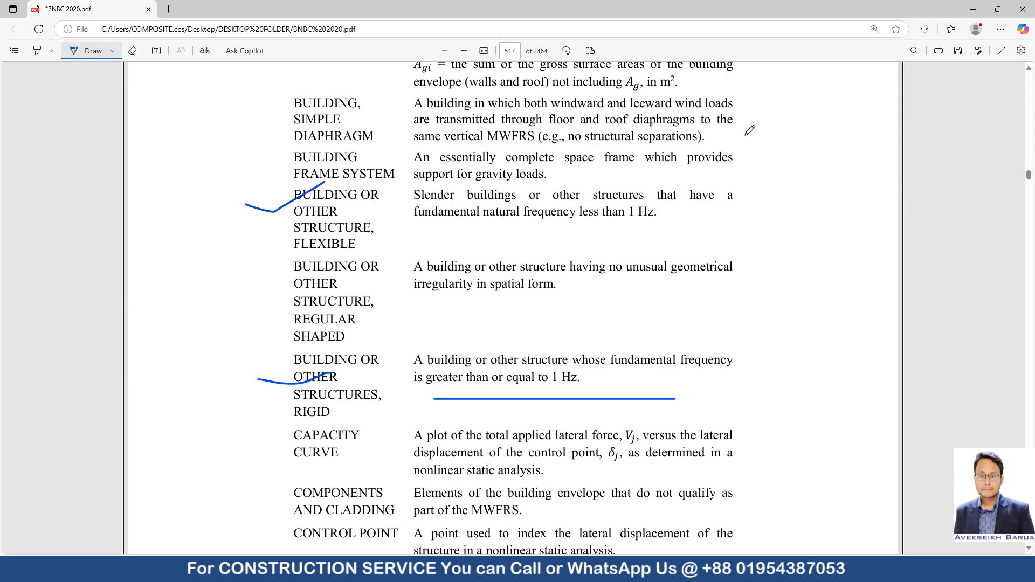
Check the Directionality Factor page in the Word list and bring up Table 6.2.12 on page 606 of the BNBC 2020 PDF.
left_click(713, 518)
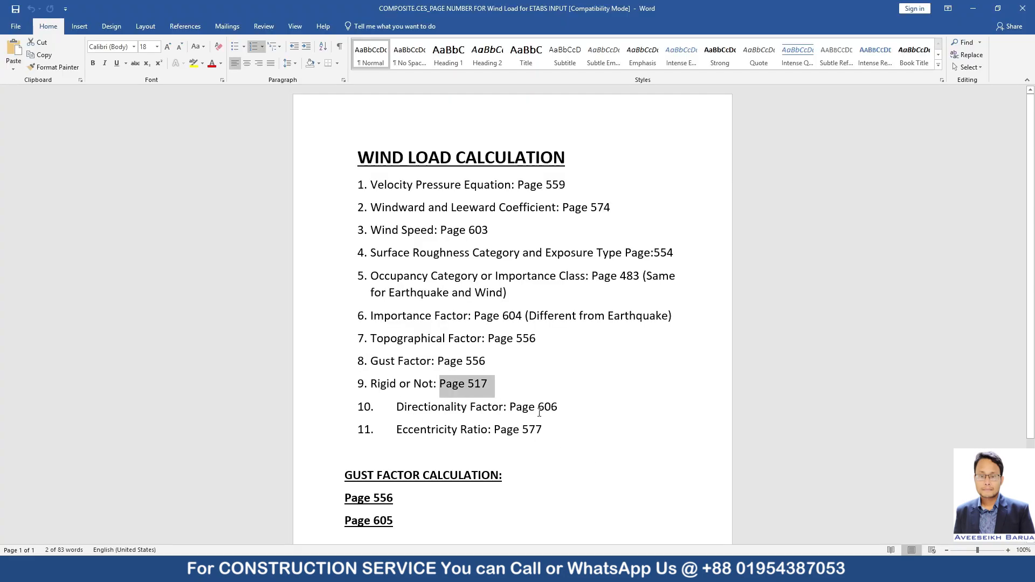
left_click_drag(510, 408, 568, 411)
left_click(577, 569)
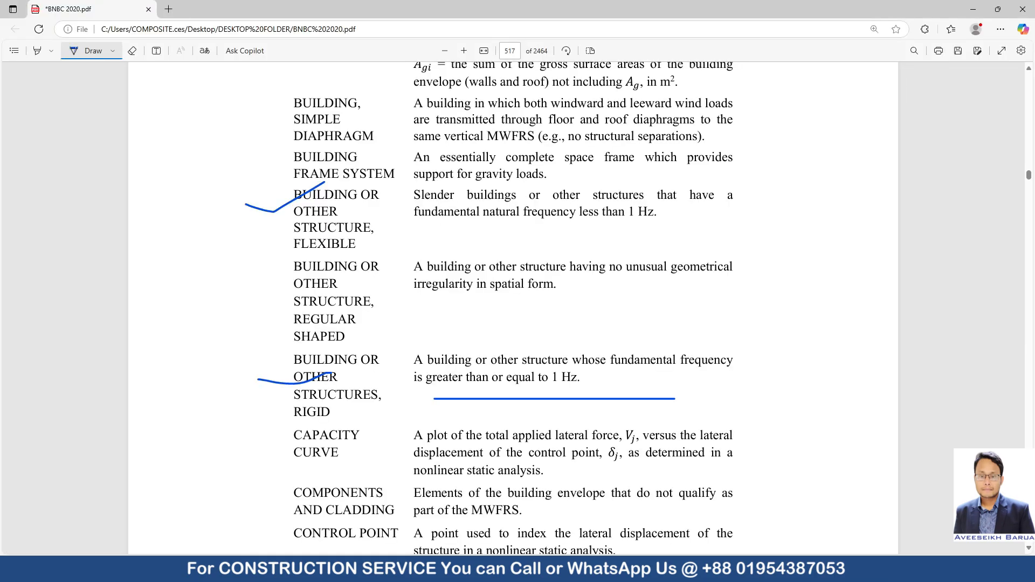
left_click(517, 52)
key("Return")
scroll(436, 201, "down", 8)
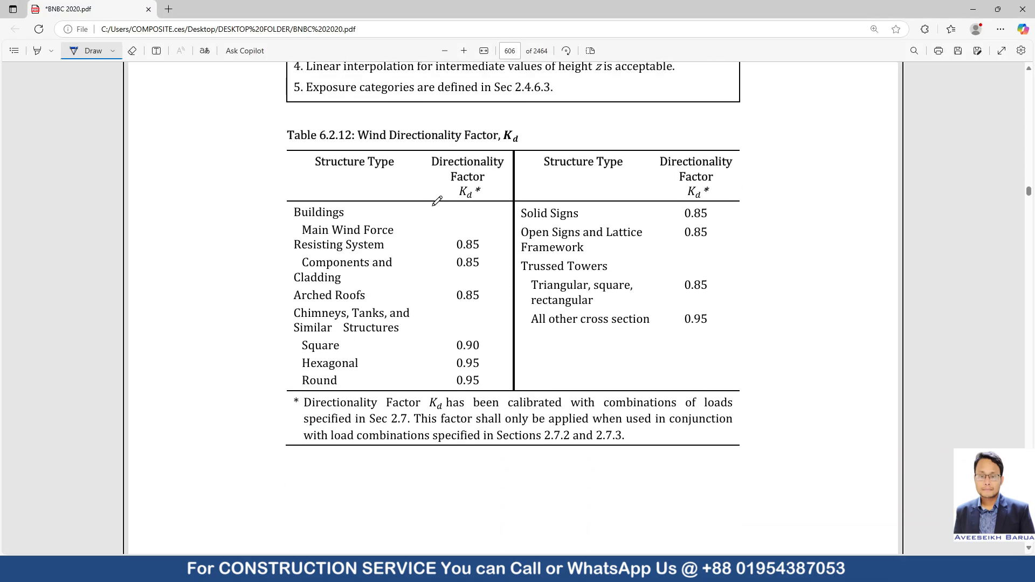
Underline Buildings and the Main Wind Force Resisting System row with 0.85, and circle the square, hexagonal and round factors in Table 6.2.12.
left_click_drag(290, 220, 368, 225)
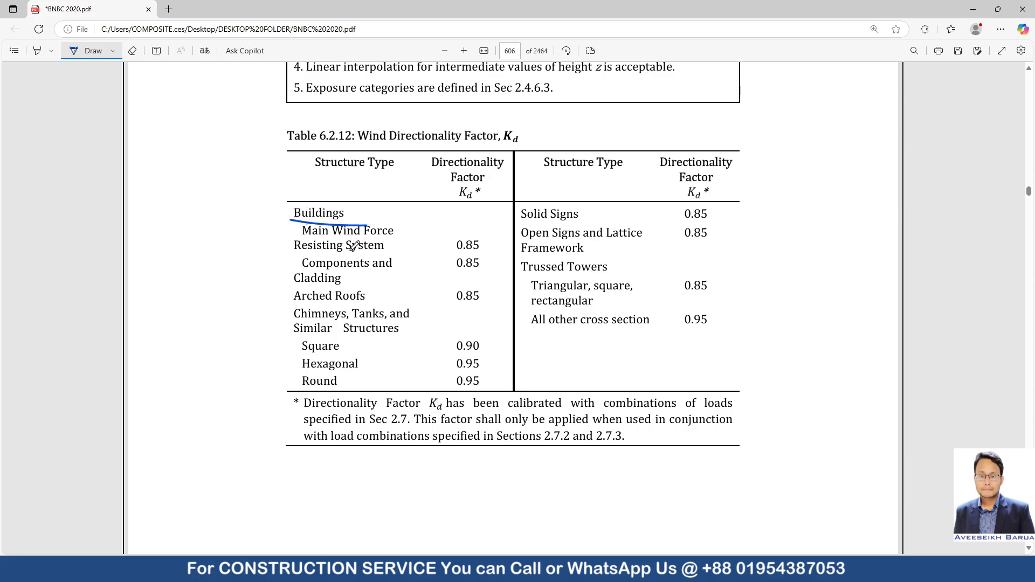
left_click_drag(291, 253, 487, 253)
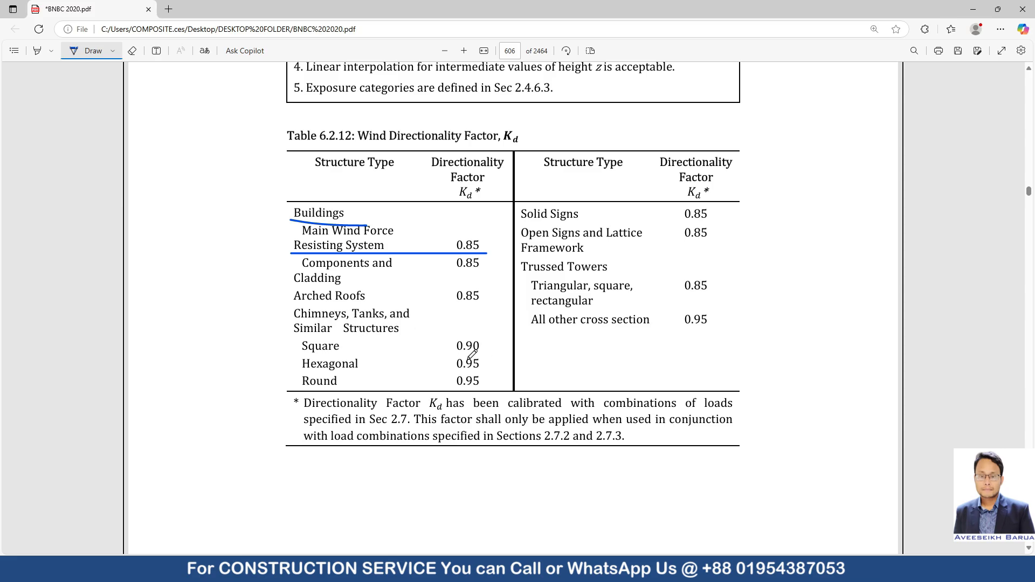
mouse_move(466, 394)
left_mouse_down()
mouse_move(426, 372)
mouse_move(499, 390)
mouse_move(457, 398)
left_mouse_up()
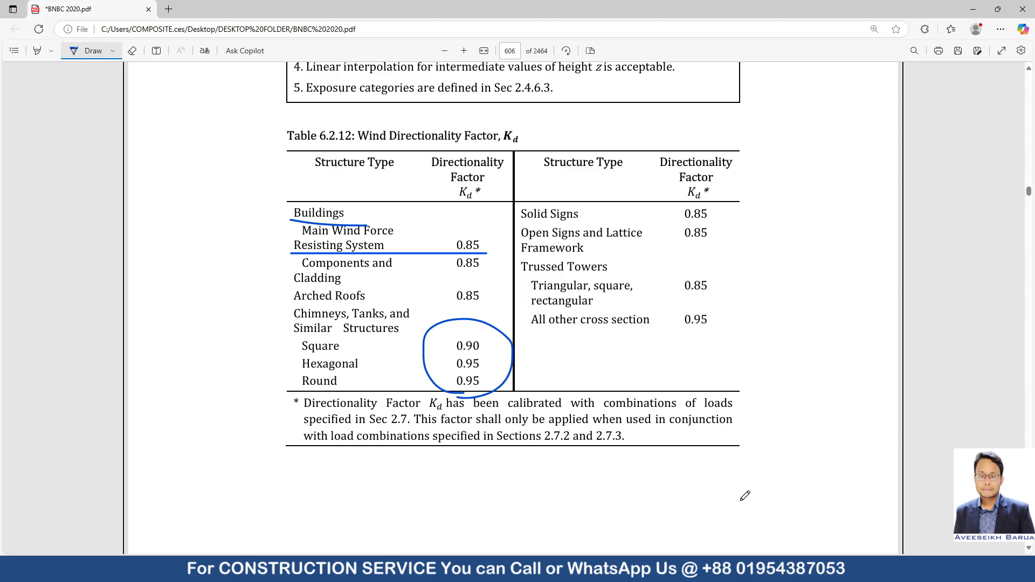
Check the Word list and sketch a rectangular plan with two offset centre points and their eccentricity distances below Table 6.2.12 in the PDF.
left_click(763, 569)
left_click(696, 530)
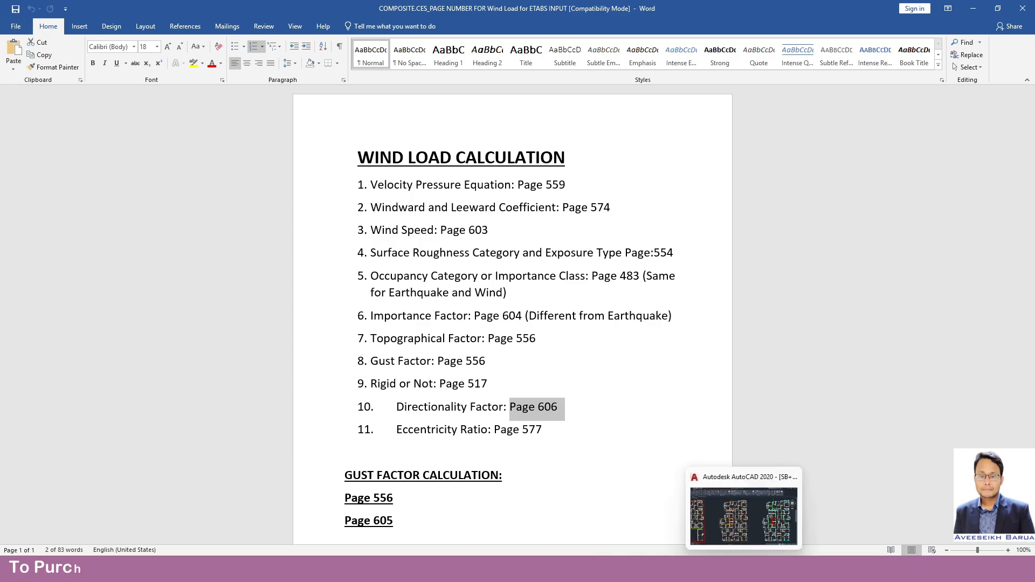
mouse_move(720, 570)
left_click(672, 570)
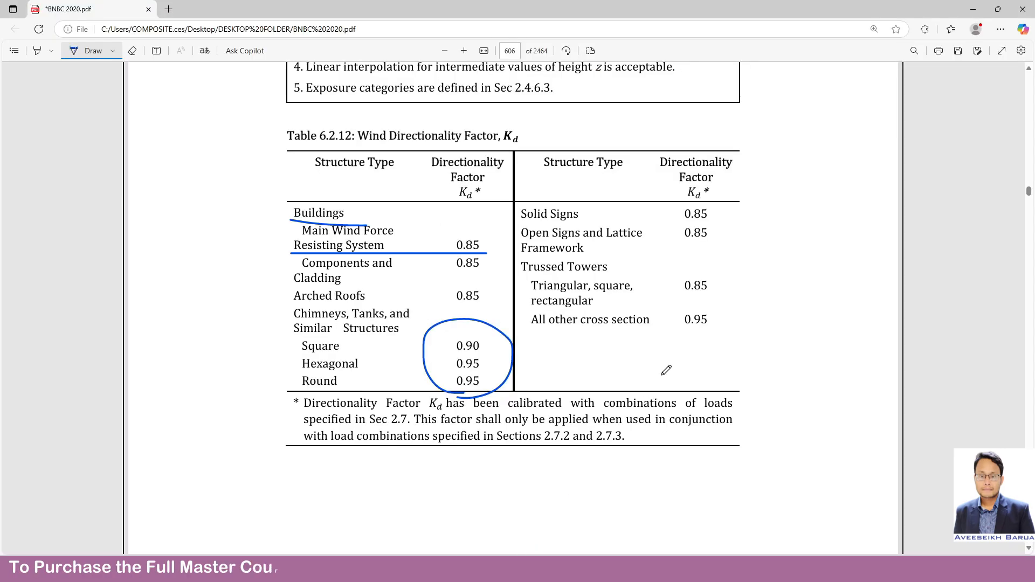
scroll(536, 290, "down", 5)
mouse_move(510, 213)
left_mouse_down()
mouse_move(501, 320)
mouse_move(611, 216)
mouse_move(507, 216)
left_mouse_up()
mouse_move(531, 274)
left_mouse_down()
mouse_move(572, 252)
mouse_move(561, 250)
mouse_move(574, 302)
mouse_move(535, 304)
left_mouse_up()
mouse_move(597, 249)
left_mouse_down()
mouse_move(597, 278)
mouse_move(610, 278)
mouse_move(600, 247)
left_mouse_up()
Check the Eccentricity Ratio page in the Word list and bring up the wind load case diagrams on page 577 of the PDF.
left_click(973, 9)
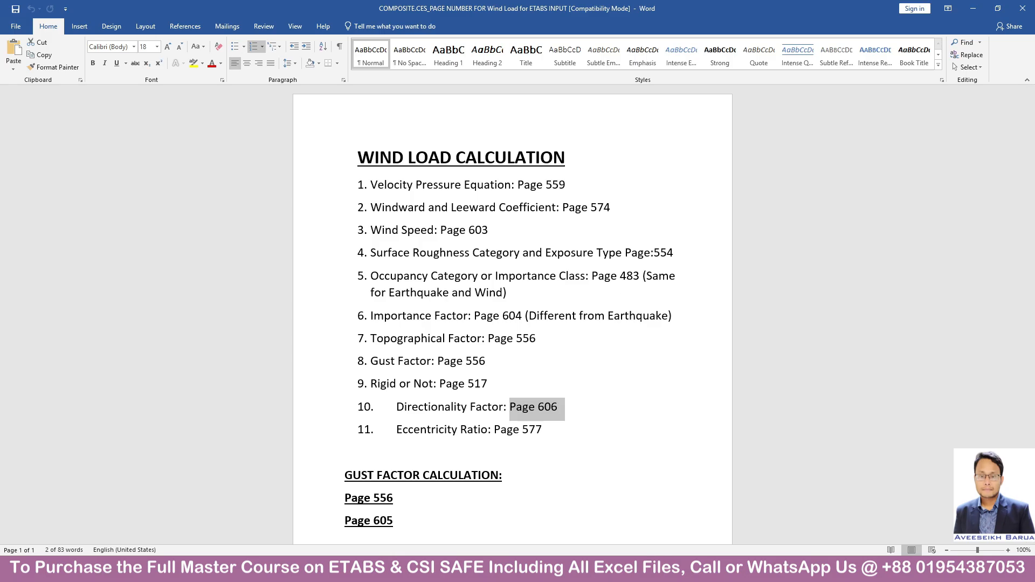
left_click(508, 570)
left_click(518, 50)
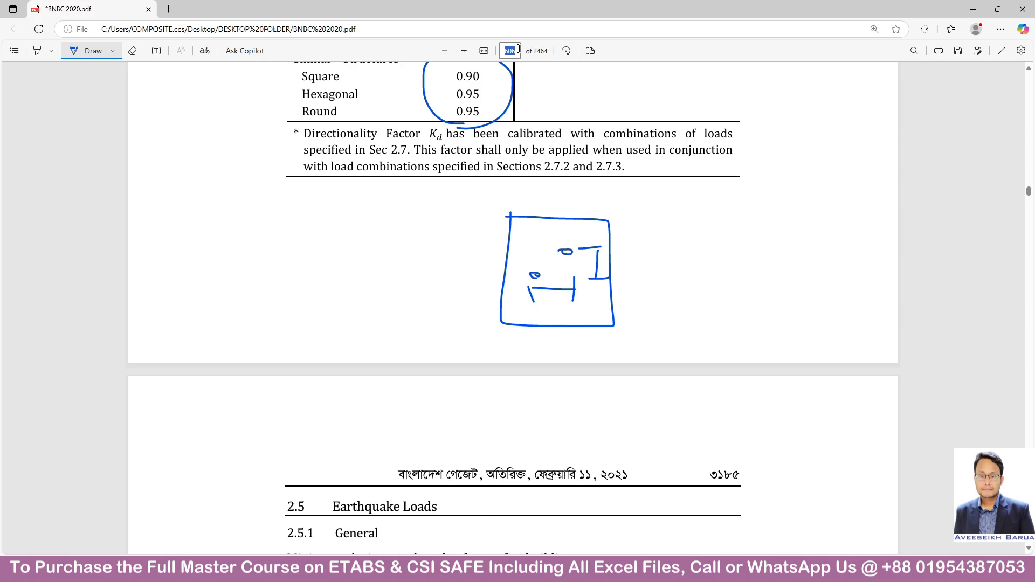
key("Return")
scroll(583, 256, "down", 12)
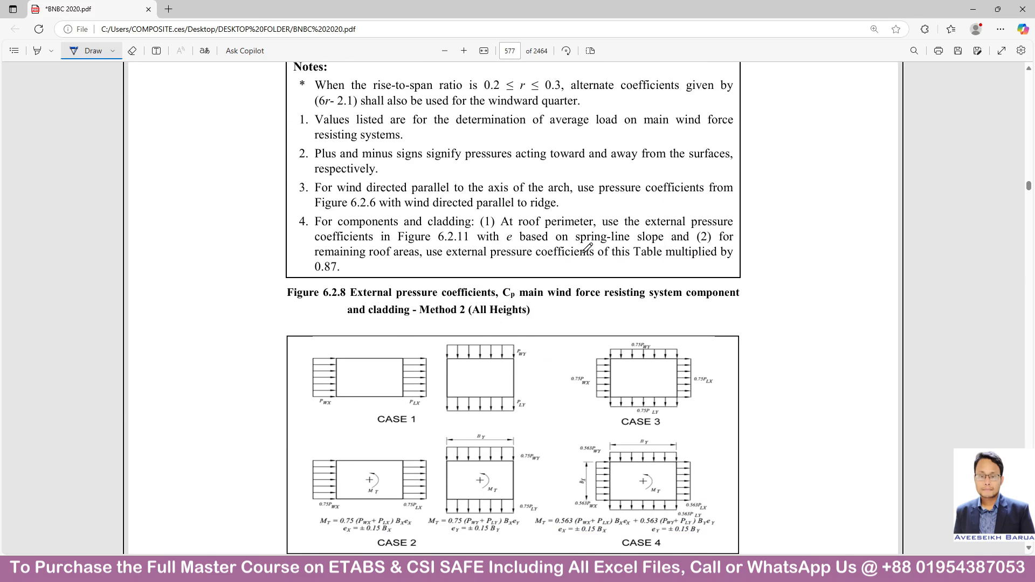
scroll(582, 256, "up", 1)
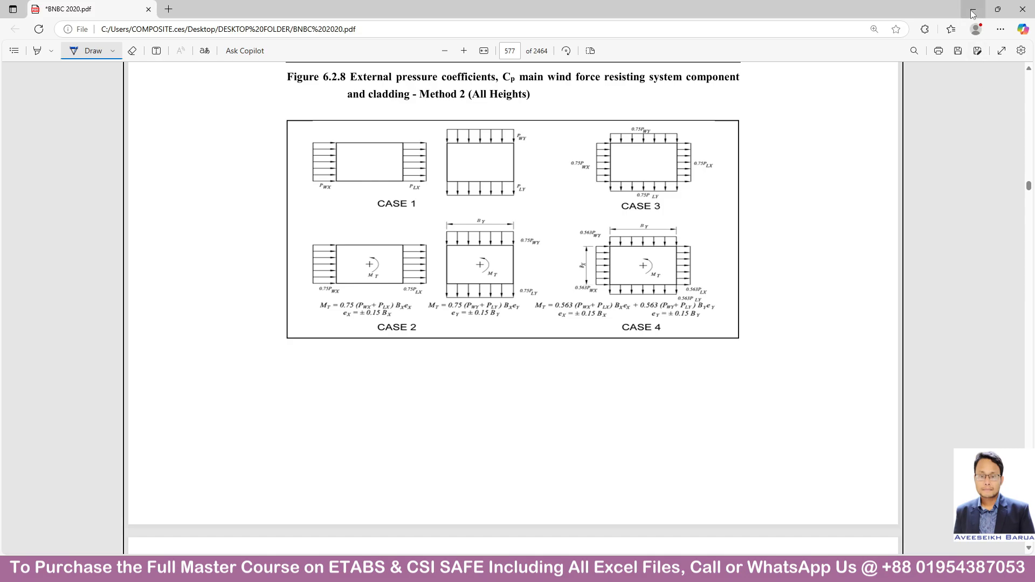
Switch to the Eccentricity Ratio Calculation workbook in Excel and examine its center of mass and rigidity columns.
left_click(723, 569)
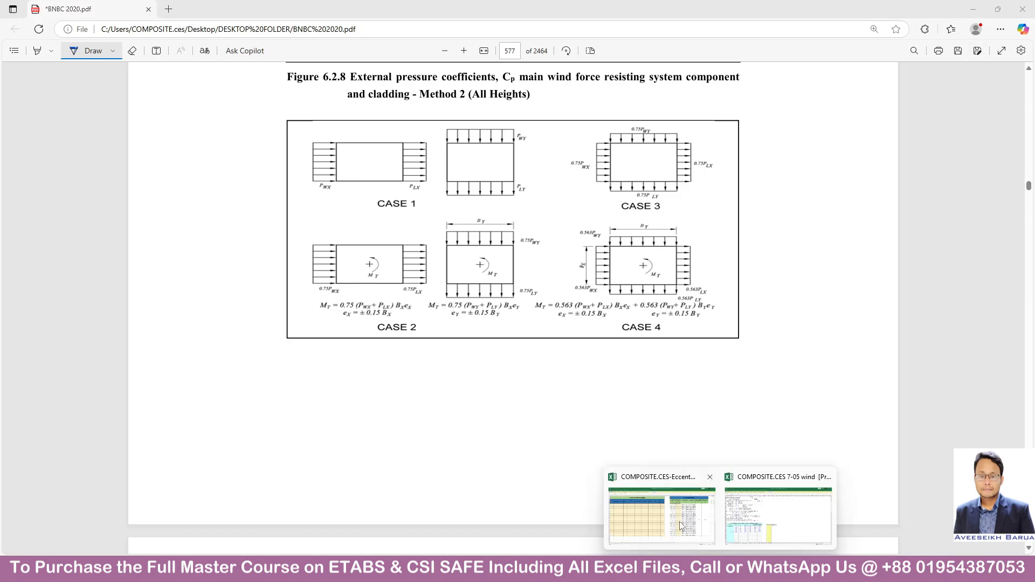
left_click(681, 524)
mouse_move(625, 569)
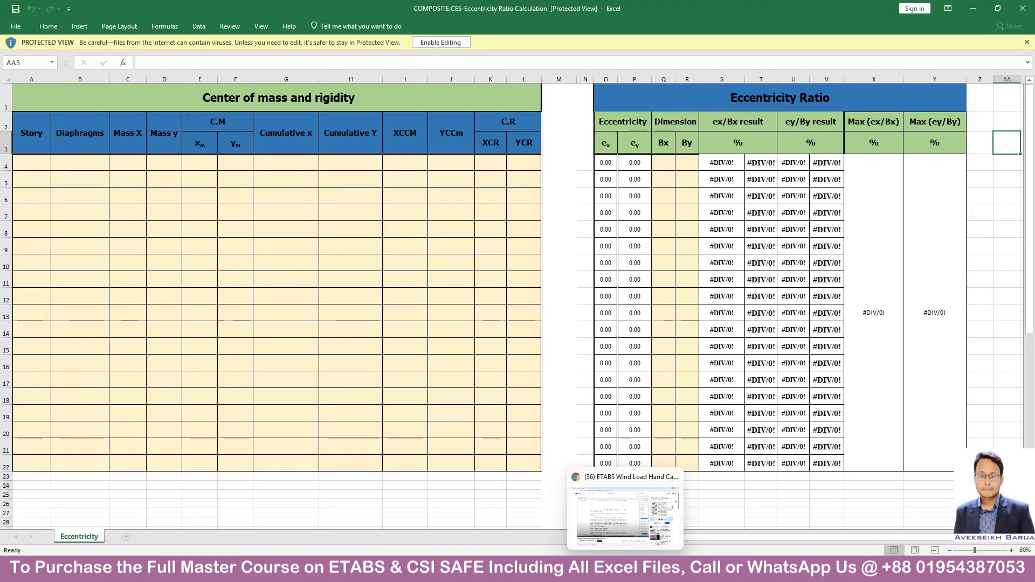
Switch to ETABS, enable Calculate Diaphragm Centers of Rigidity in the load case run settings and run the analysis.
left_click(602, 569)
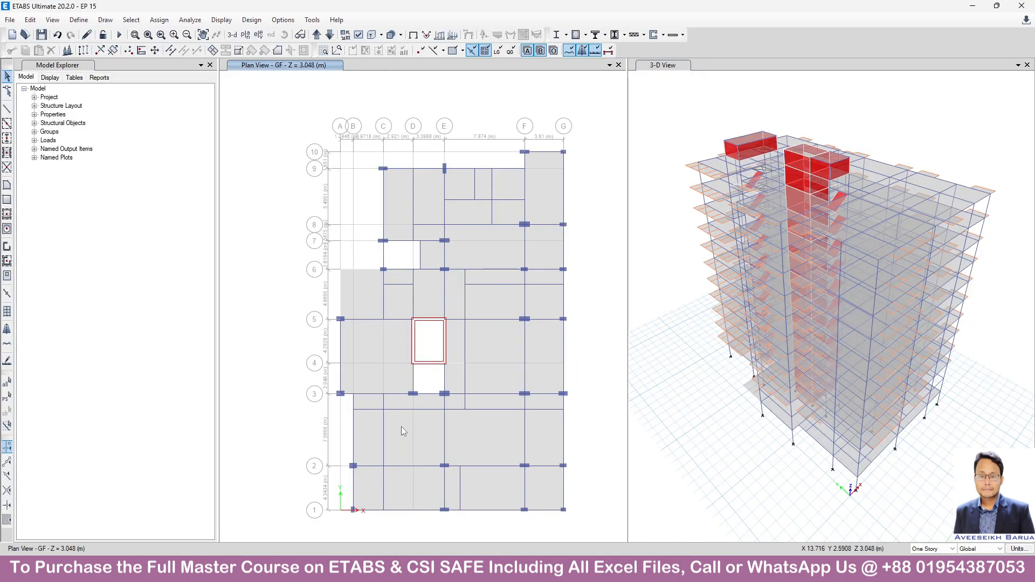
left_click(189, 20)
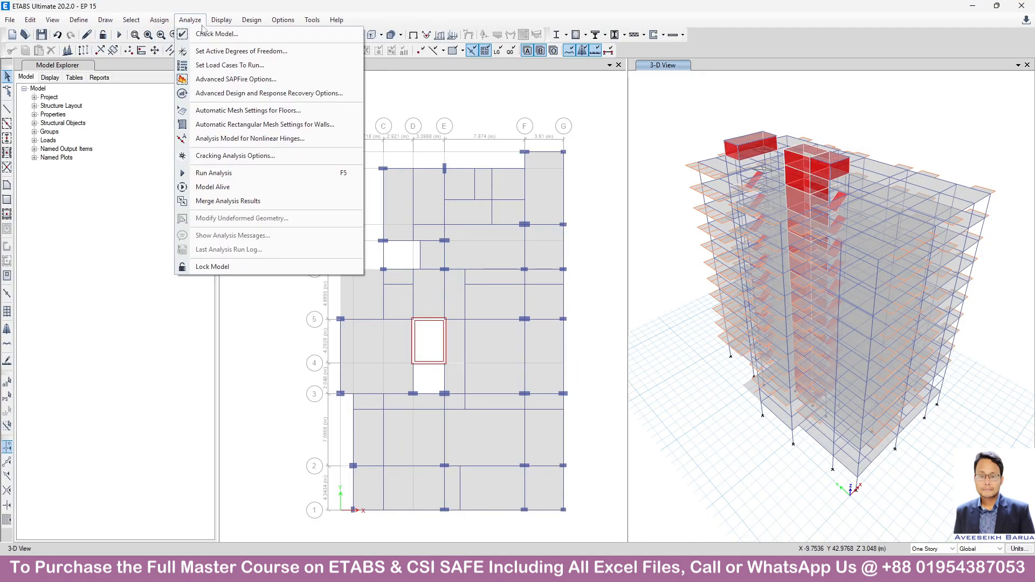
left_click(230, 65)
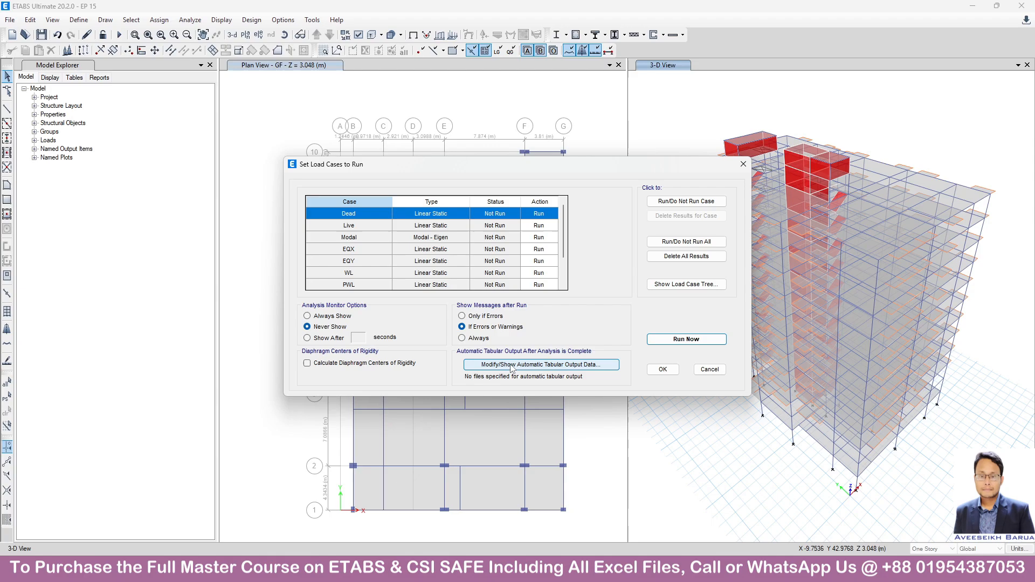
left_click(350, 366)
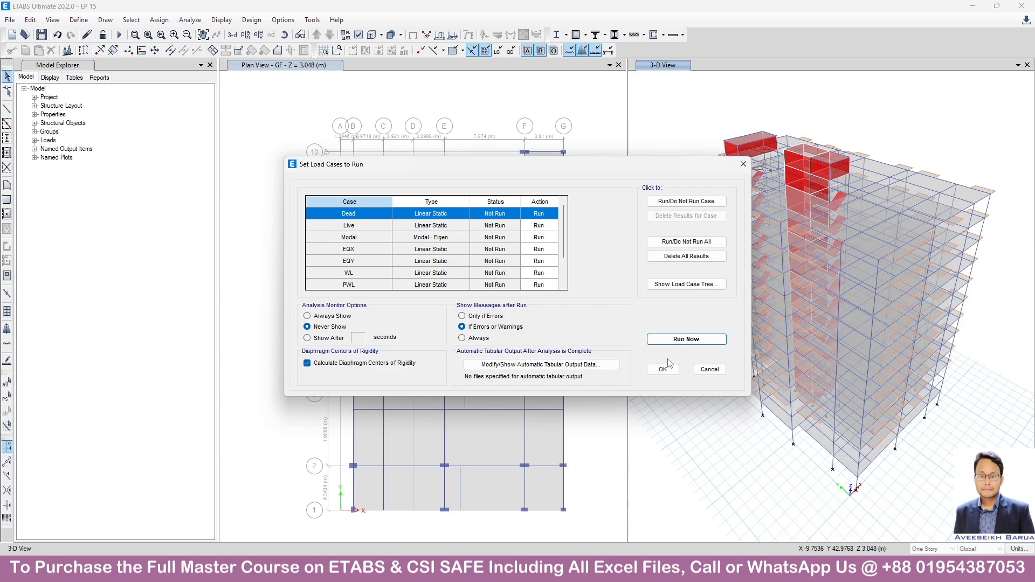
left_click(690, 342)
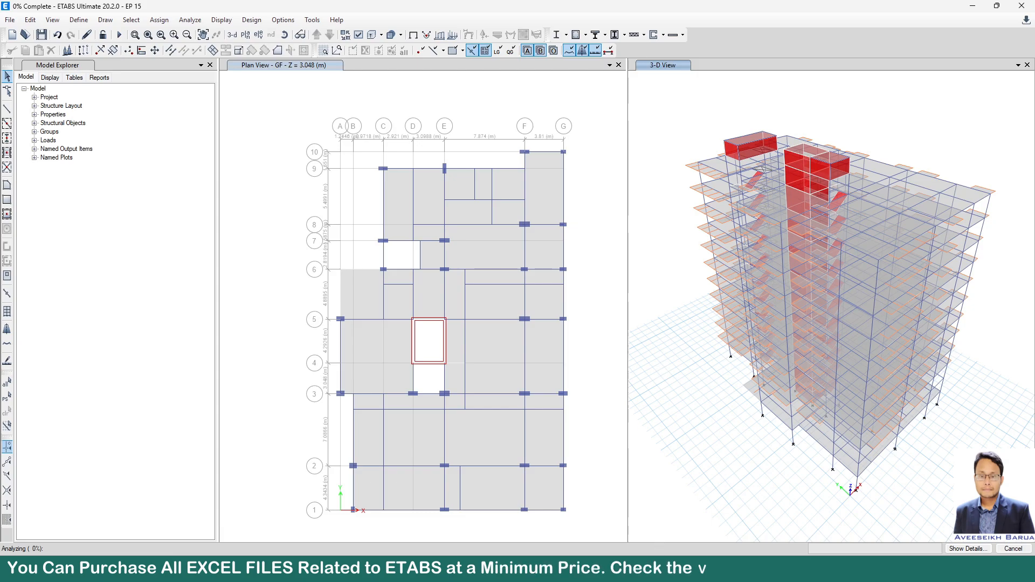
Return to the BNBC 2020 PDF and underline the Case 4 eccentricity eY = ± 0.15 BY.
left_click(645, 570)
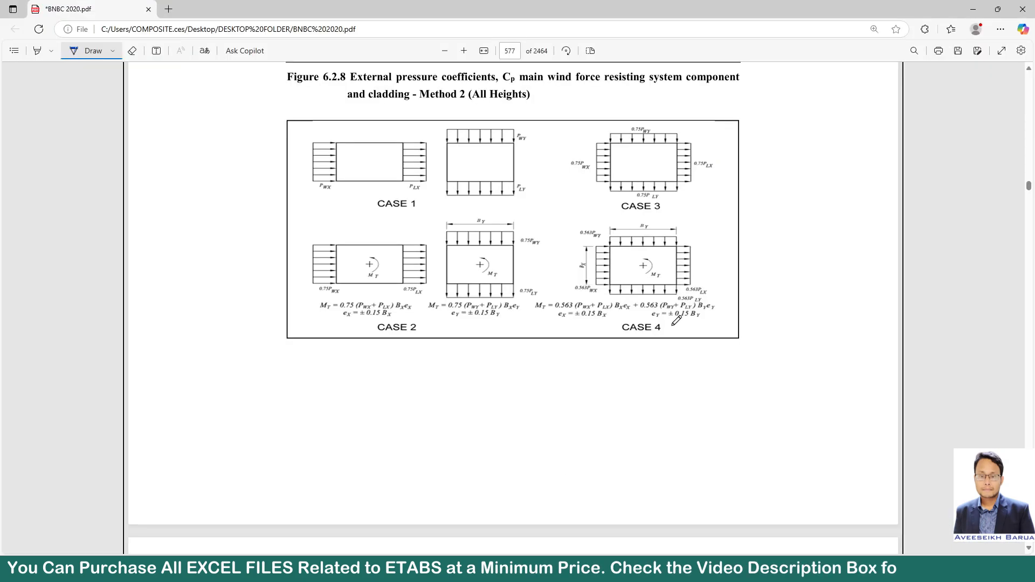
left_click_drag(652, 322, 713, 321)
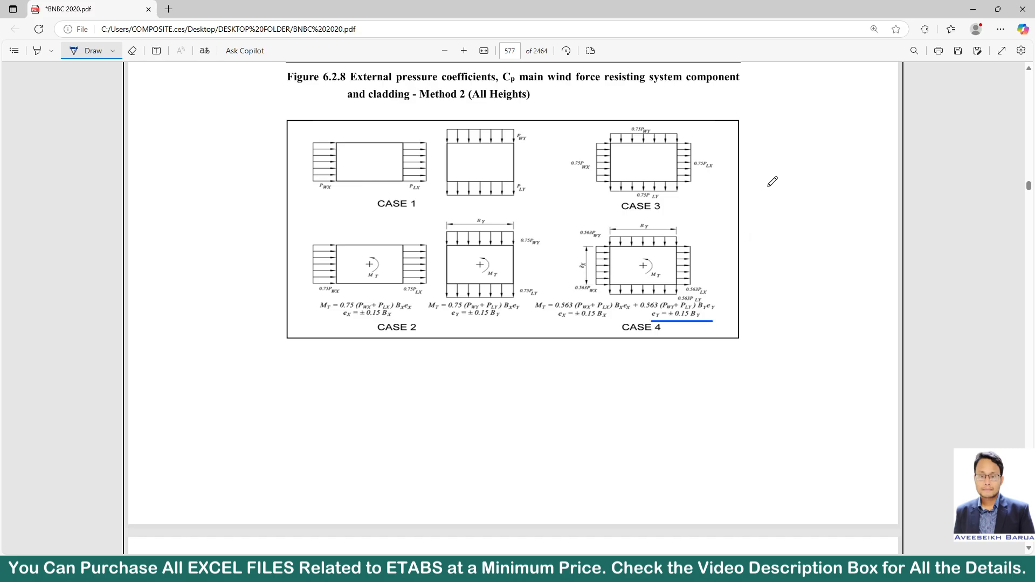
Switch to ETABS and display the Centers Of Mass And Rigidity table from the Structure Output results in a maximized window.
left_click(973, 9)
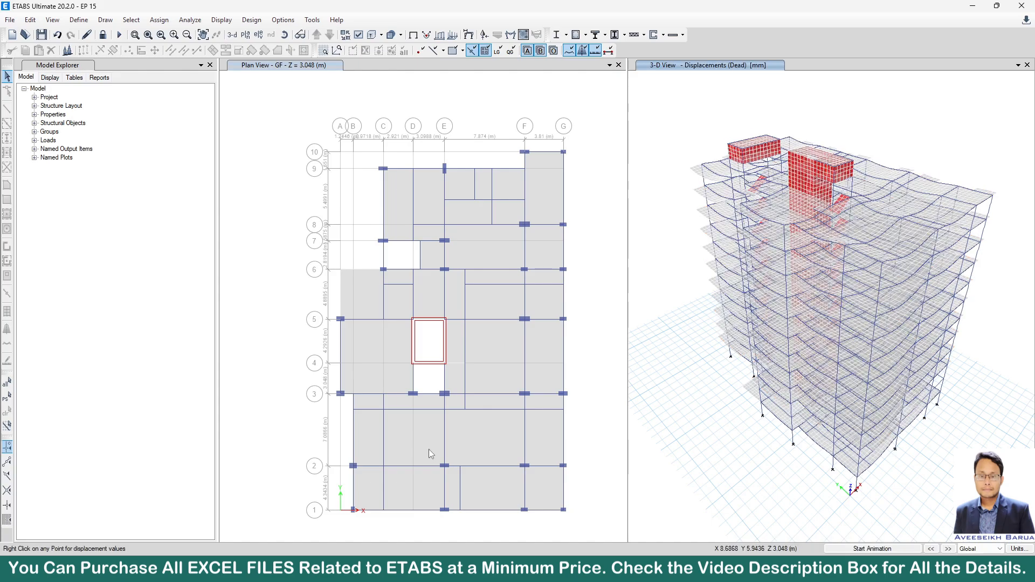
left_click(220, 21)
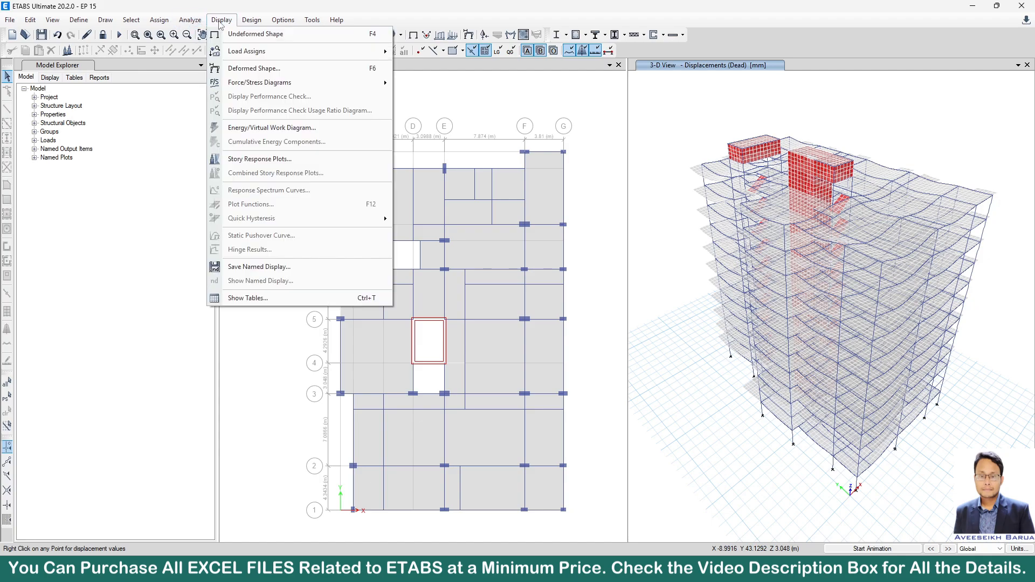
left_click(248, 298)
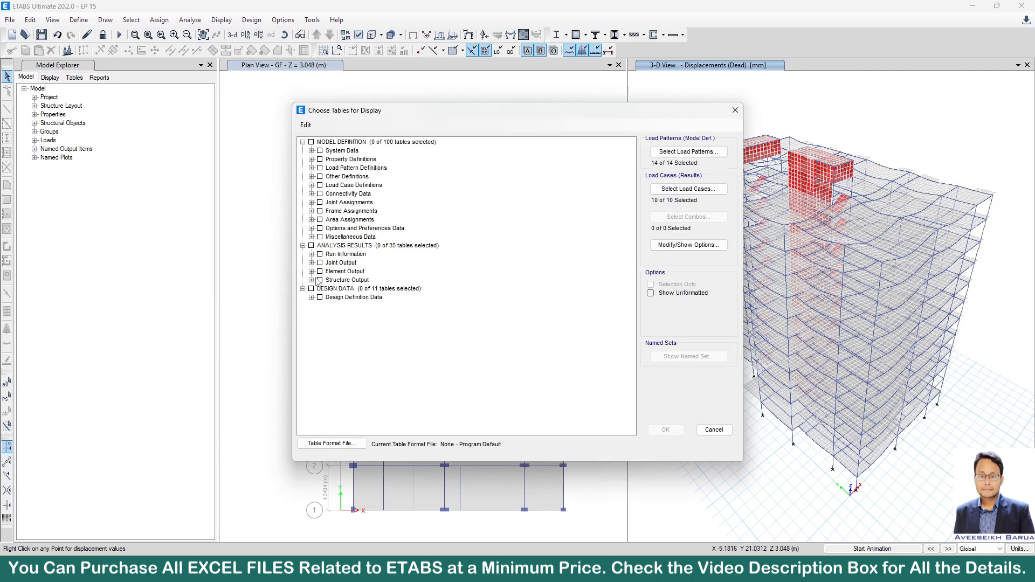
left_click(312, 281)
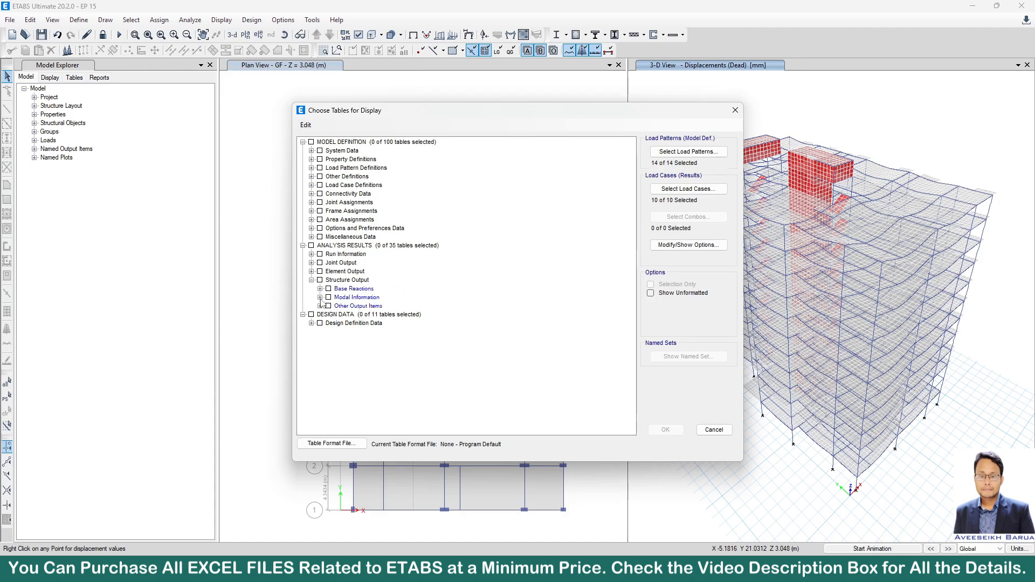
left_click(321, 307)
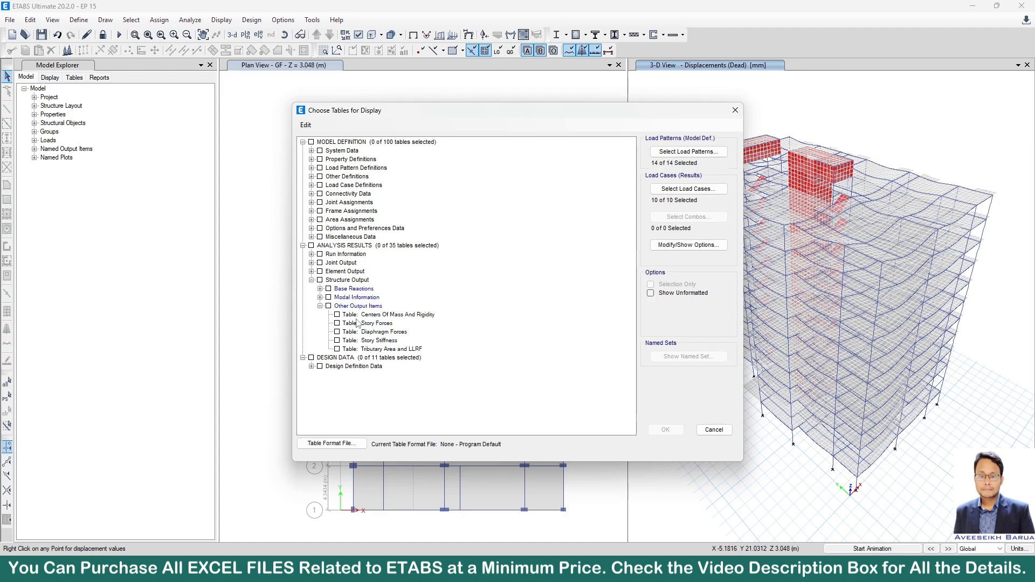
left_click(337, 315)
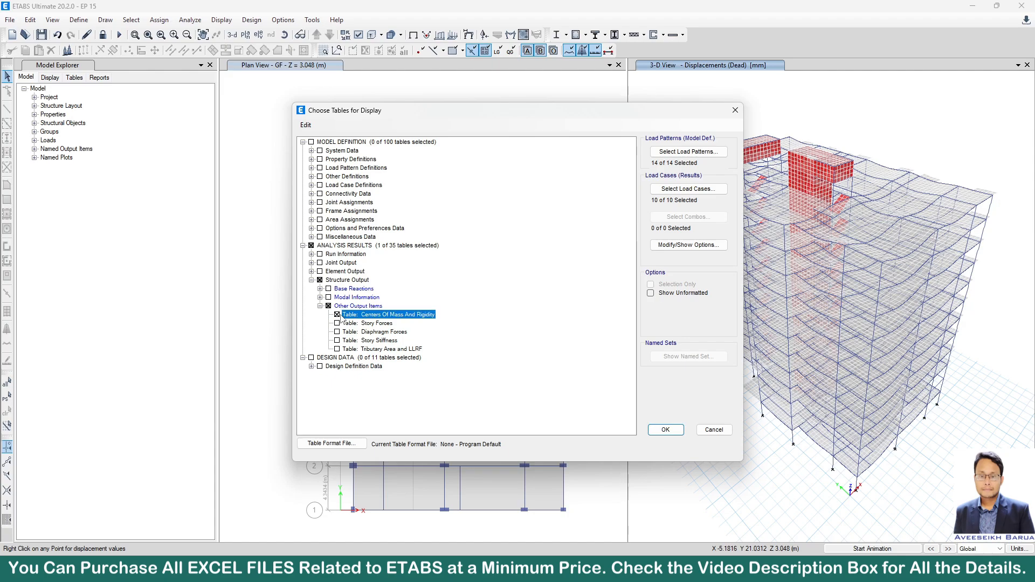
left_click(674, 431)
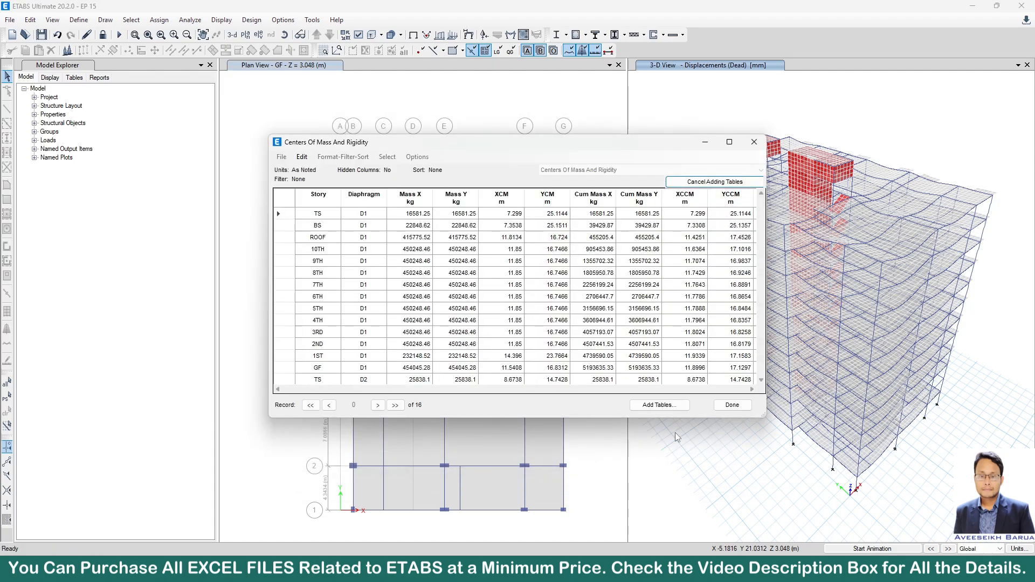
left_click(730, 142)
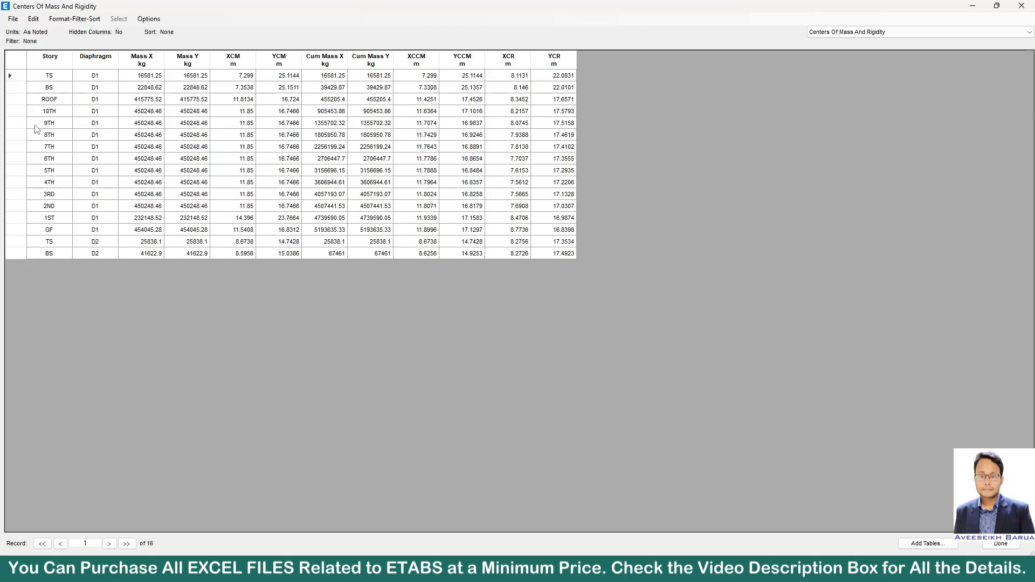
Copy all story rows of the Centers Of Mass And Rigidity table and switch to the Eccentricity Ratio Calculation workbook in Excel.
left_click(45, 76)
left_click_drag(45, 76, 559, 254)
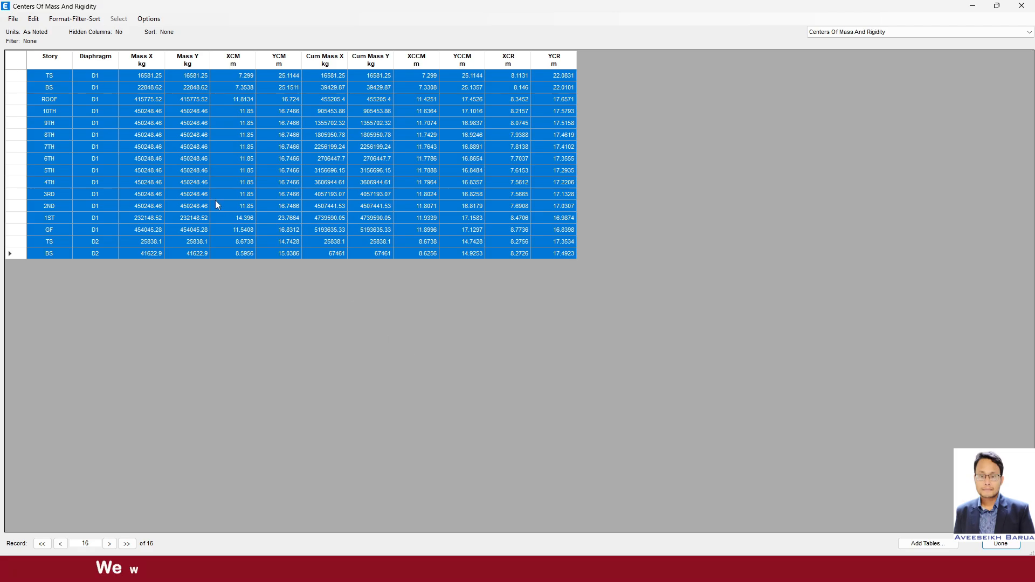
left_click(721, 569)
left_click(692, 534)
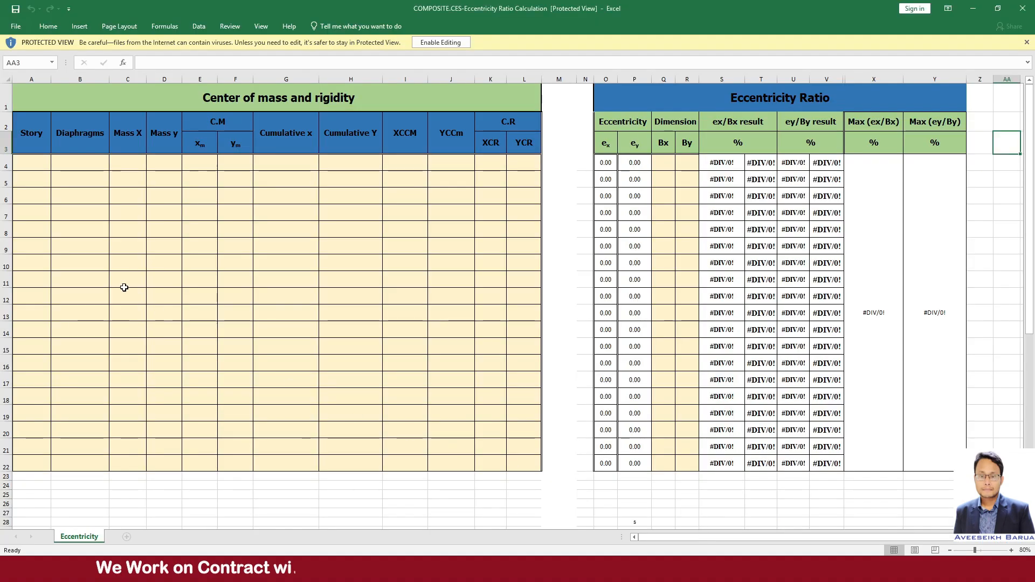
right_click(29, 162)
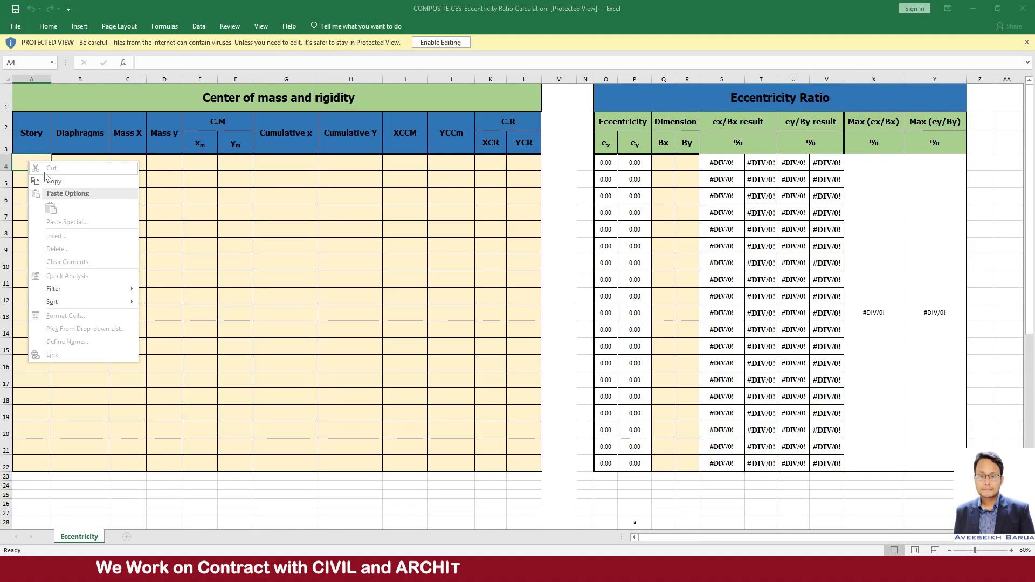
mouse_move(721, 569)
mouse_move(645, 569)
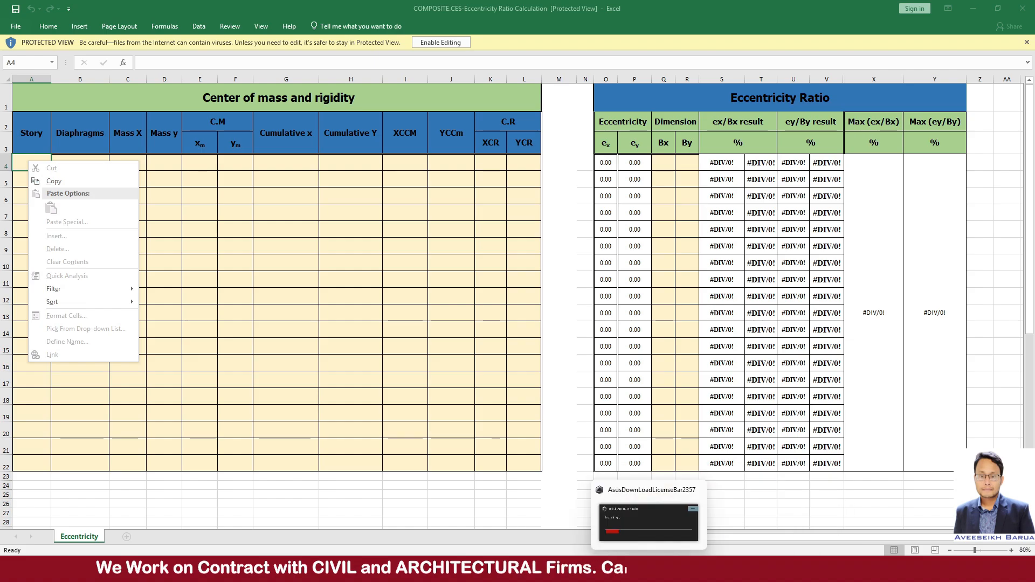
left_click(674, 521)
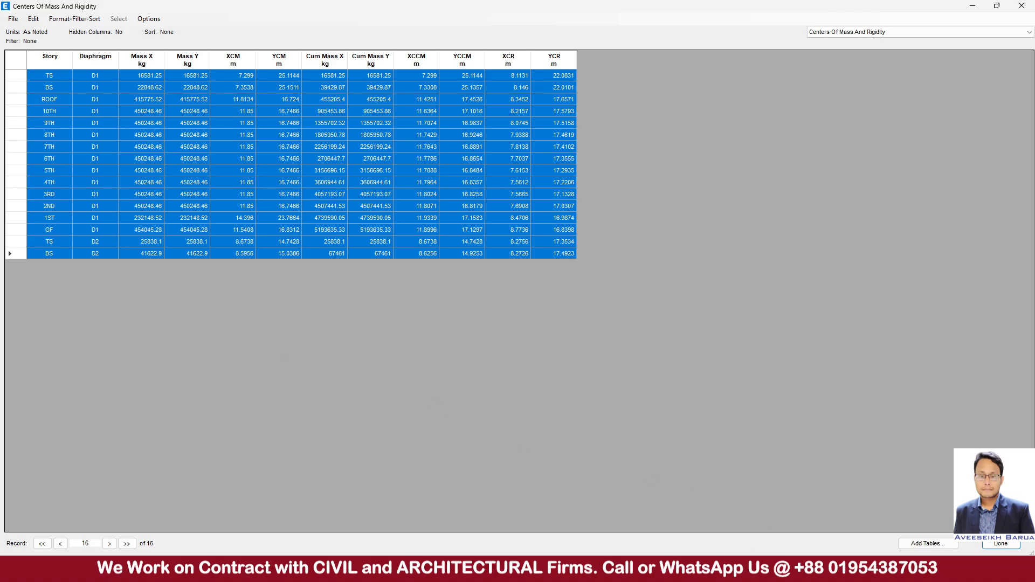
mouse_move(720, 569)
left_click(692, 521)
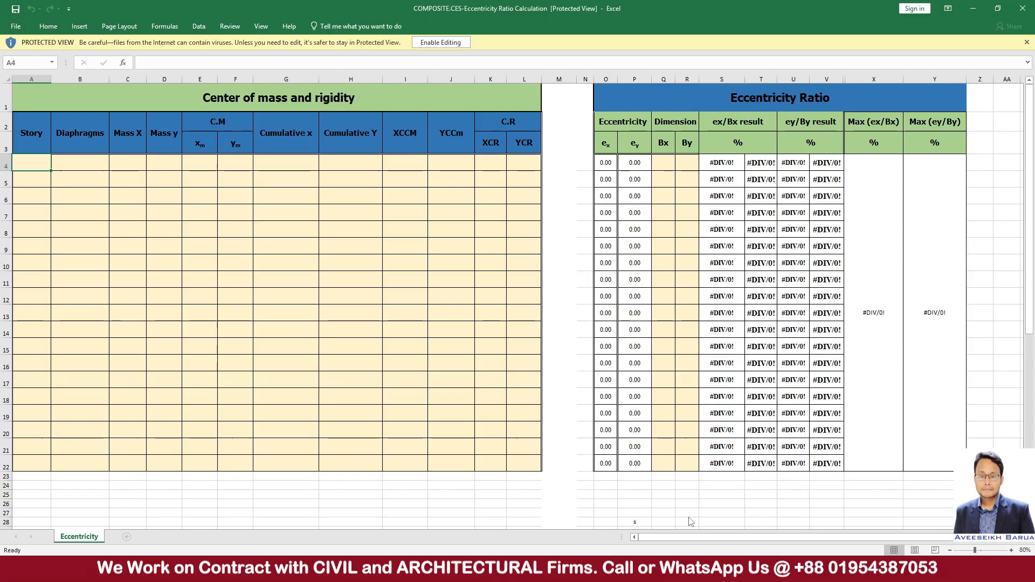
Enable editing of the workbook and paste the copied ETABS data with destination formatting starting at cell A4.
left_click(440, 43)
right_click(31, 200)
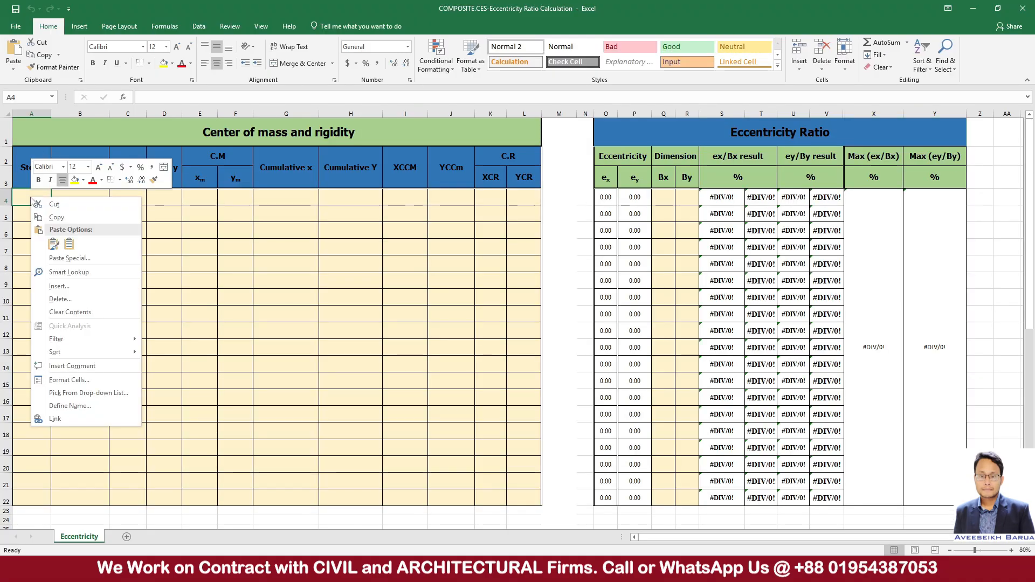
left_click(69, 244)
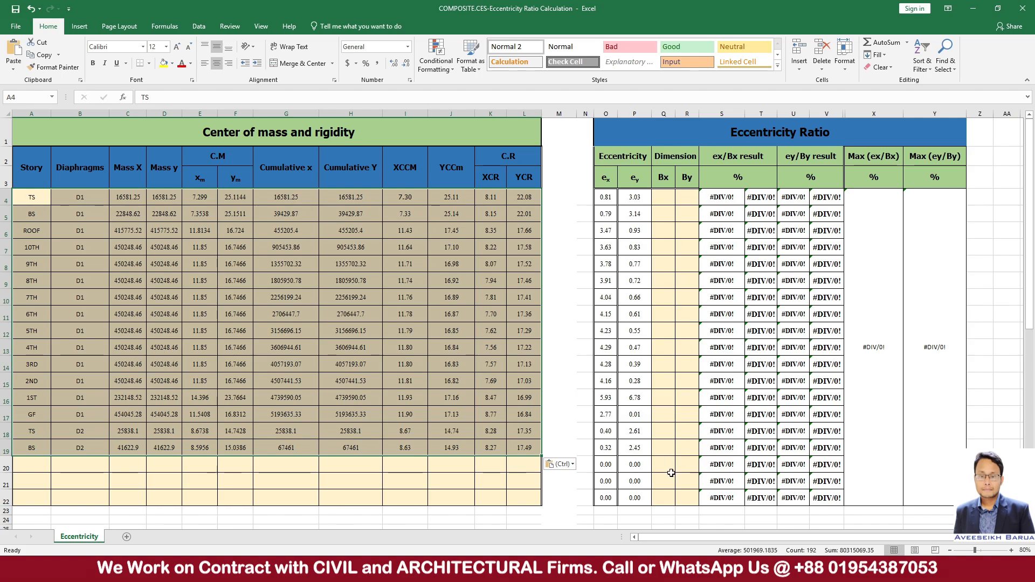
Switch to the SB+G+10 drawing in AutoCAD and locate the 2nd floor plan with its overall building dimensions.
mouse_move(712, 573)
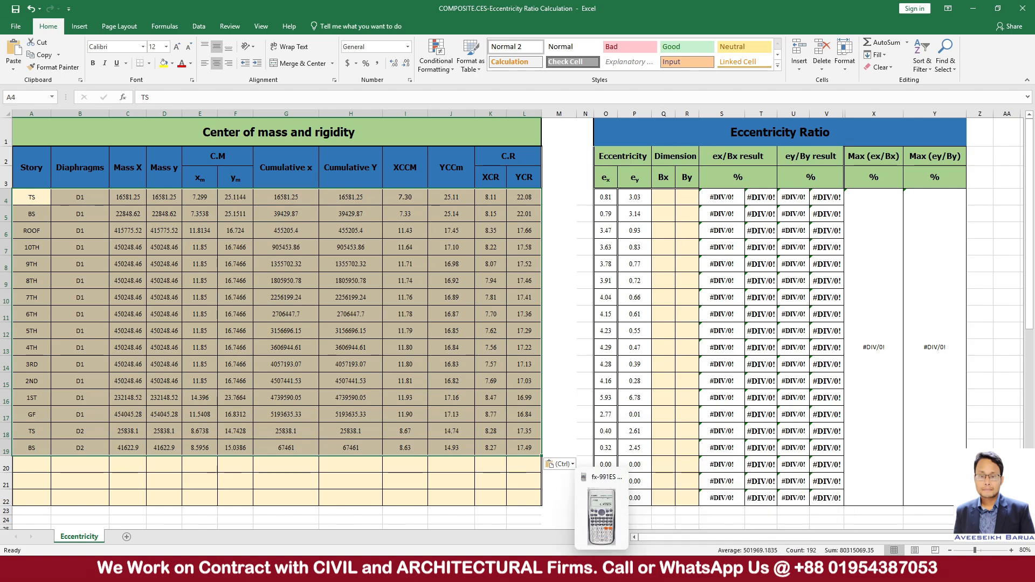
left_click(576, 570)
scroll(512, 307, "down", 8)
middle_click_drag(518, 344, 572, 208)
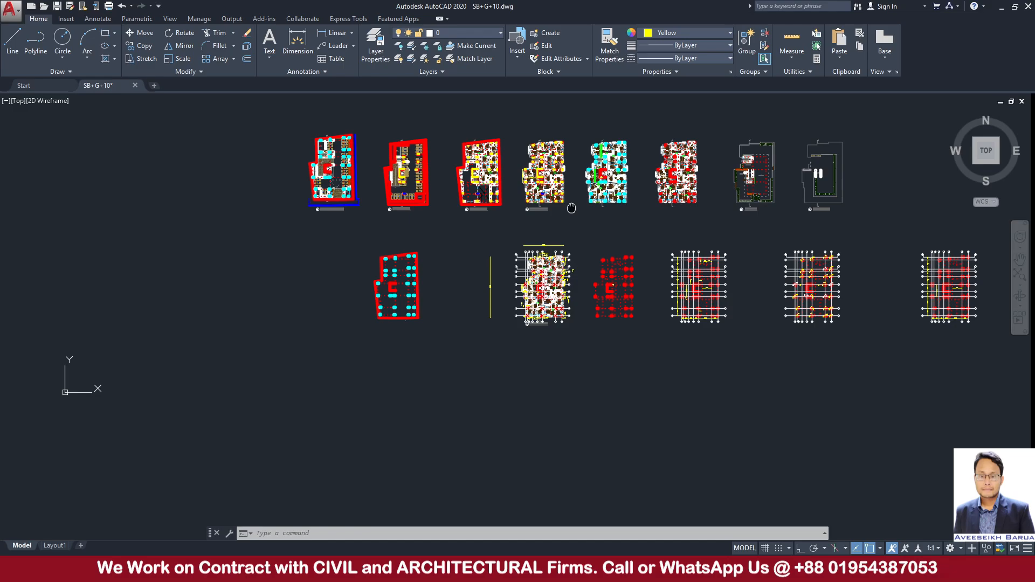
scroll(561, 246, "up", 8)
middle_click_drag(535, 274, 582, 145)
scroll(442, 249, "down", 2)
middle_click_drag(264, 318, 400, 286)
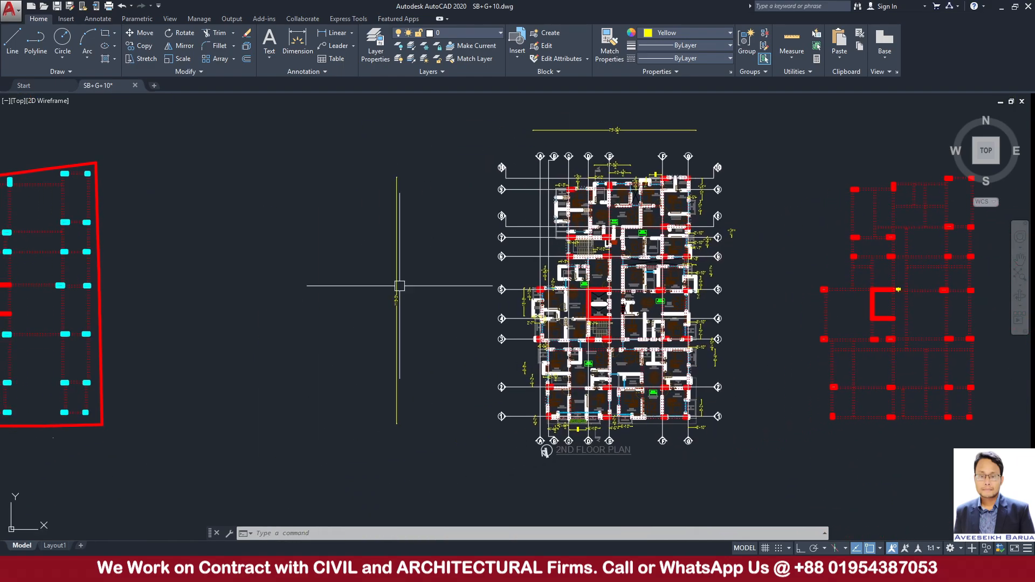
scroll(362, 294, "up", 4)
scroll(308, 305, "down", 4)
middle_click_drag(194, 312, 211, 317)
scroll(388, 317, "up", 2)
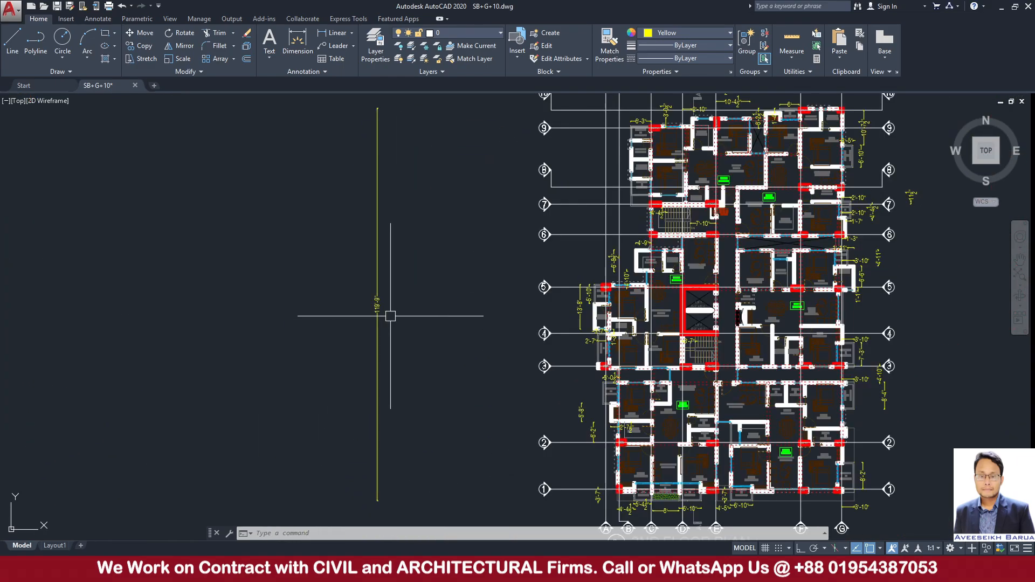
scroll(399, 340, "down", 2)
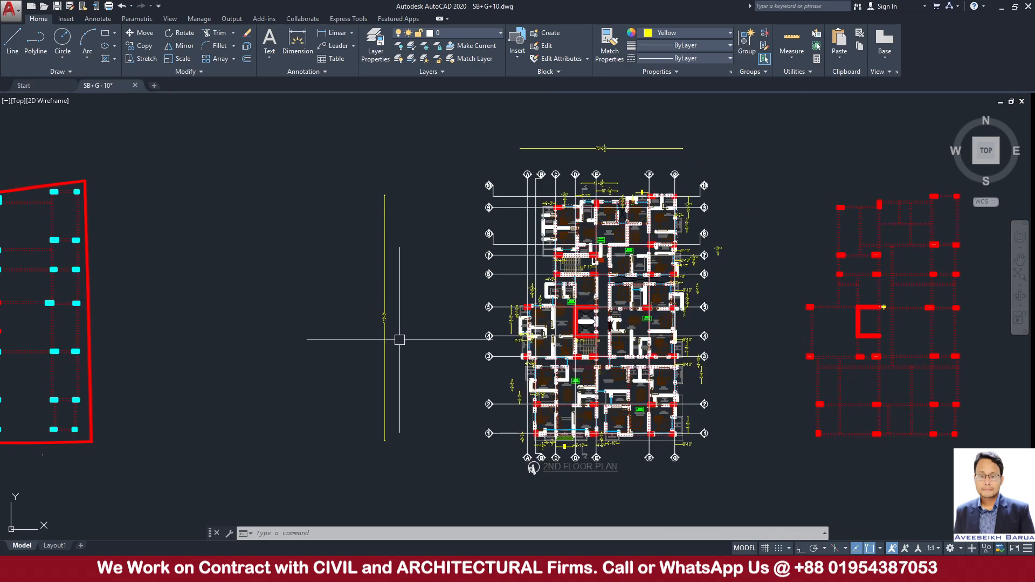
Select the overall vertical dimension beside the 2nd floor plan and examine its value.
scroll(383, 302, "up", 2)
left_click(382, 297)
scroll(216, 305, "down", 2)
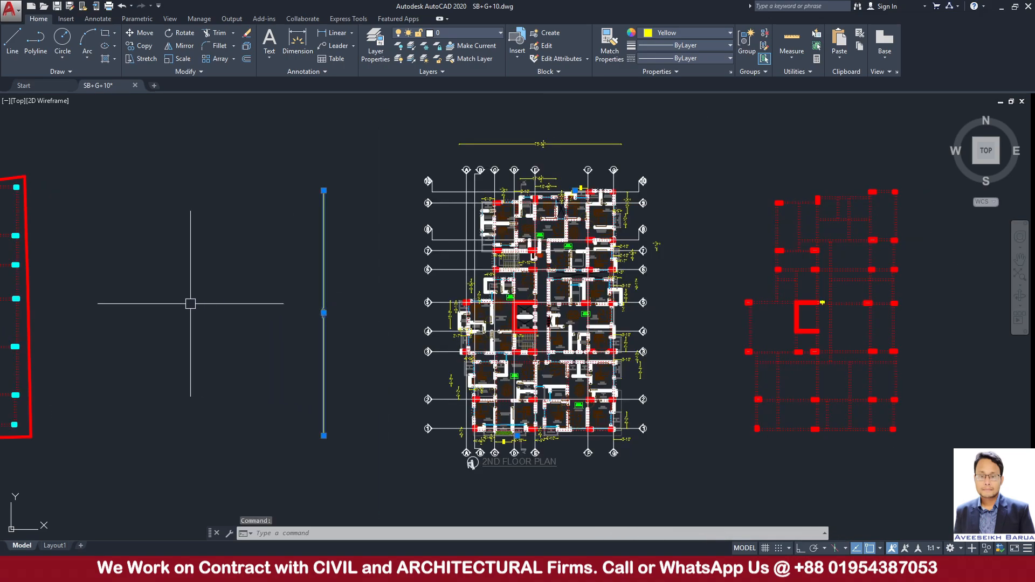
scroll(312, 302, "up", 5)
scroll(379, 379, "down", 1)
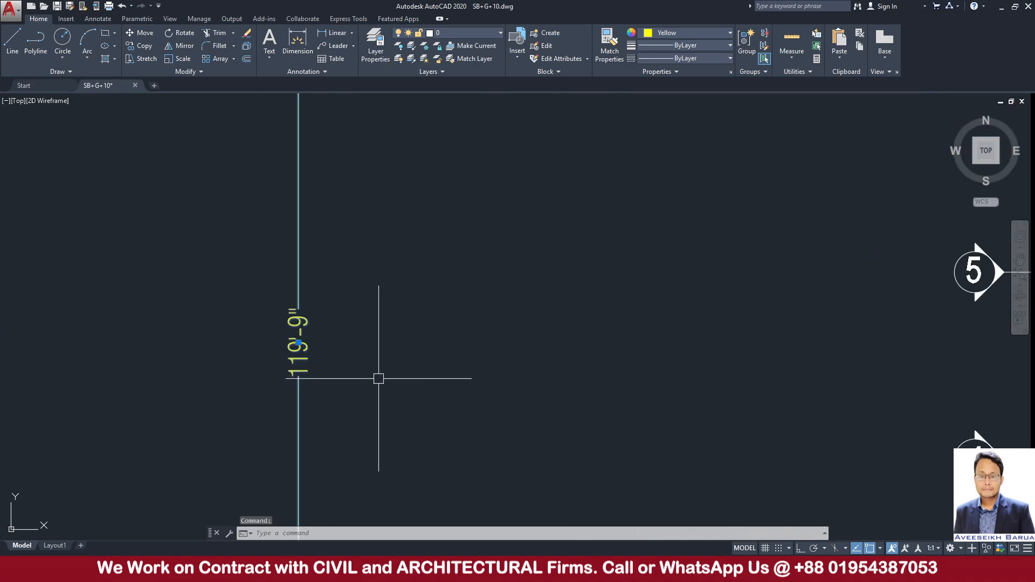
scroll(379, 378, "down", 5)
scroll(455, 375, "down", 2)
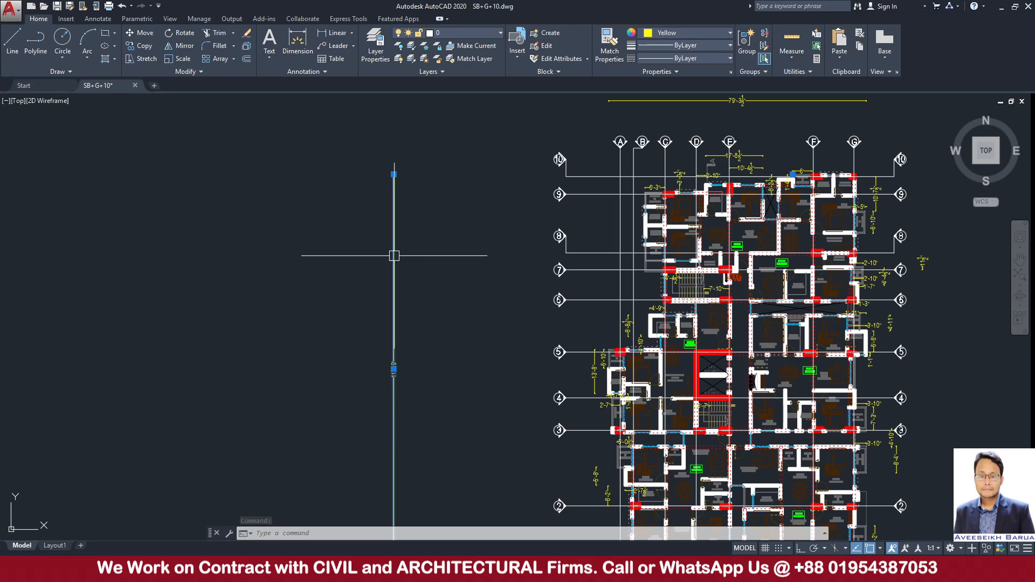
scroll(405, 405, "up", 5)
scroll(404, 404, "down", 5)
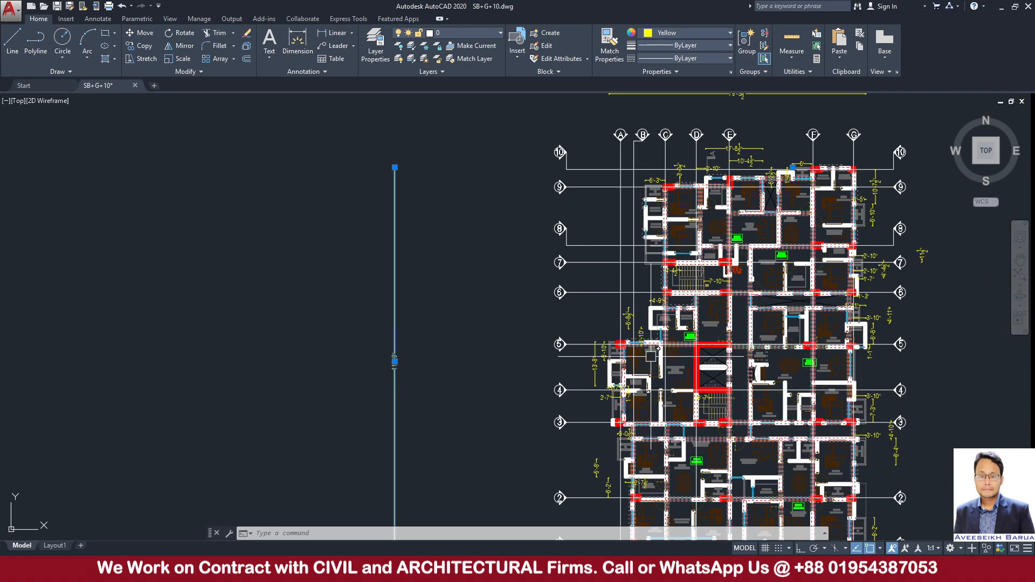
middle_click_drag(642, 360, 435, 452)
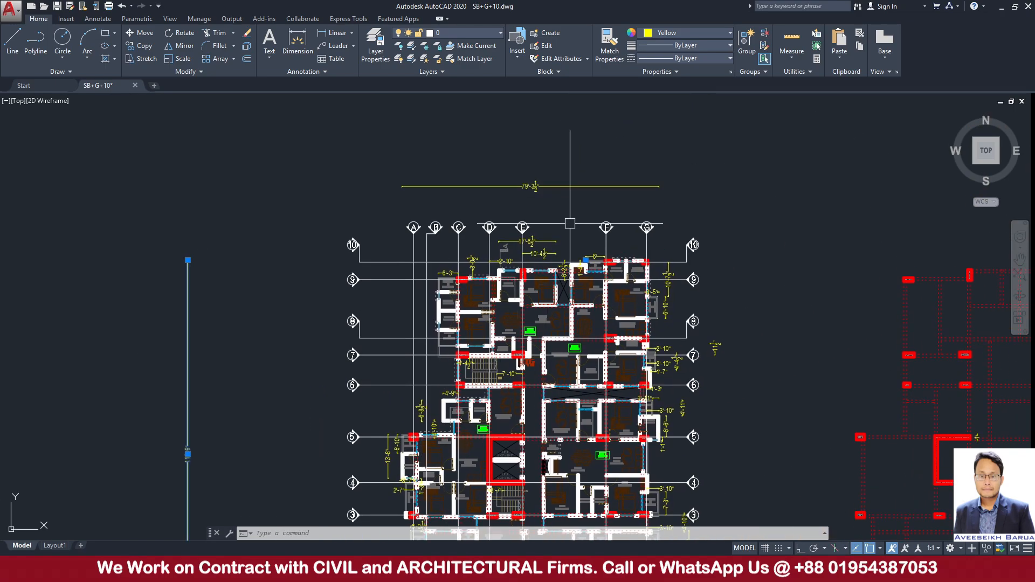
scroll(212, 434, "up", 10)
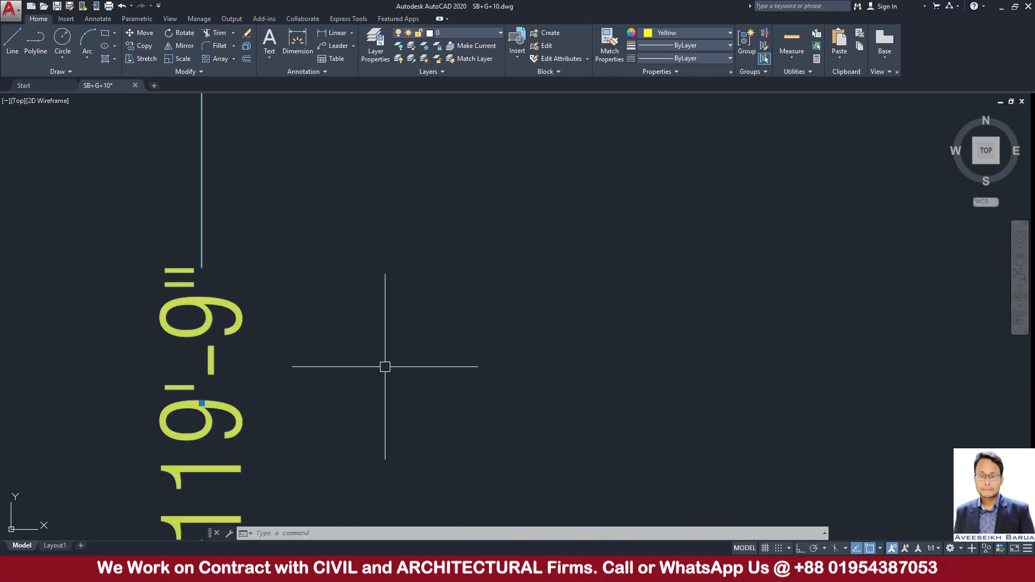
scroll(385, 367, "down", 3)
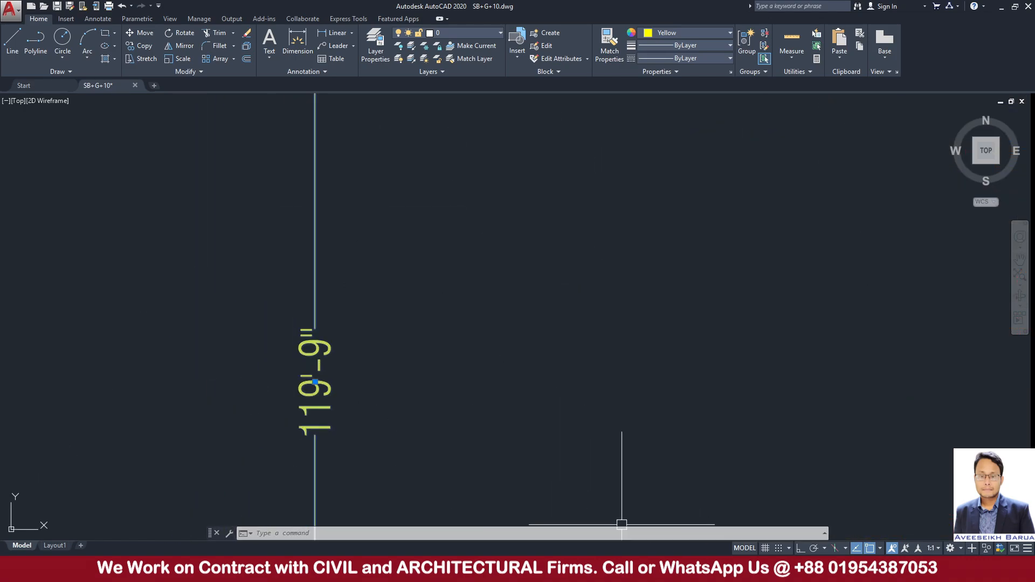
Switch to the fx-991ES PLUS C calculator and divide 119.75 by 3.28 to get the building length in metres as a decimal.
left_click(625, 570)
left_click(721, 452)
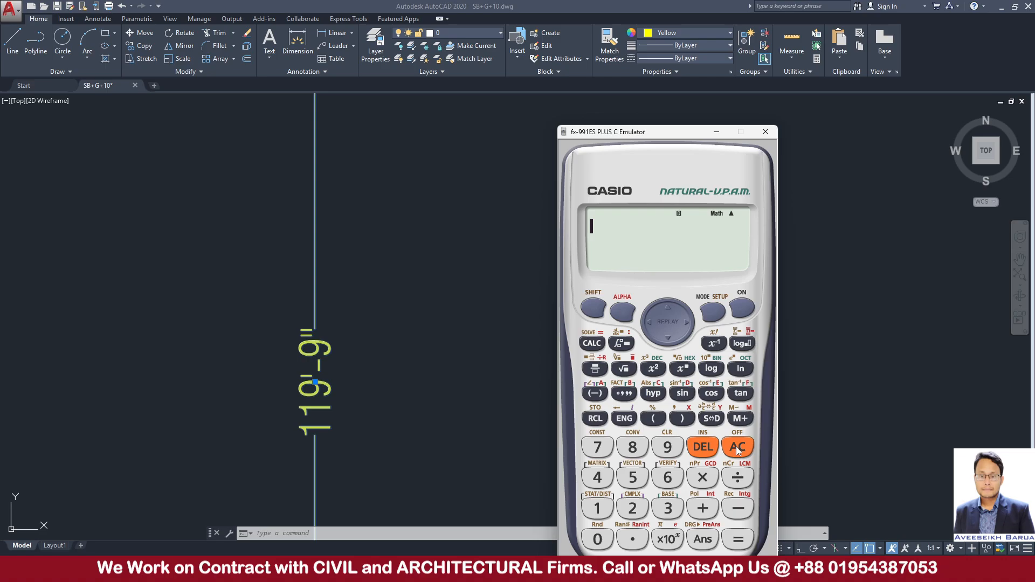
left_click(597, 508)
left_click(597, 508)
left_click(667, 447)
left_click(632, 540)
left_click(597, 447)
left_click(633, 477)
left_click(738, 478)
left_click(667, 509)
left_click(633, 540)
left_click(633, 508)
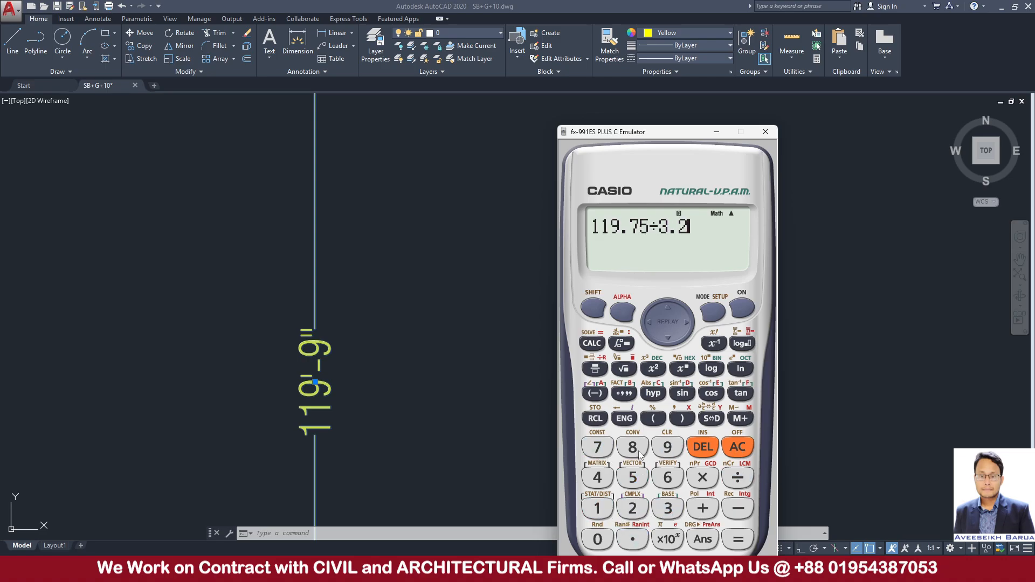
left_click(633, 447)
left_click(738, 539)
left_click(711, 420)
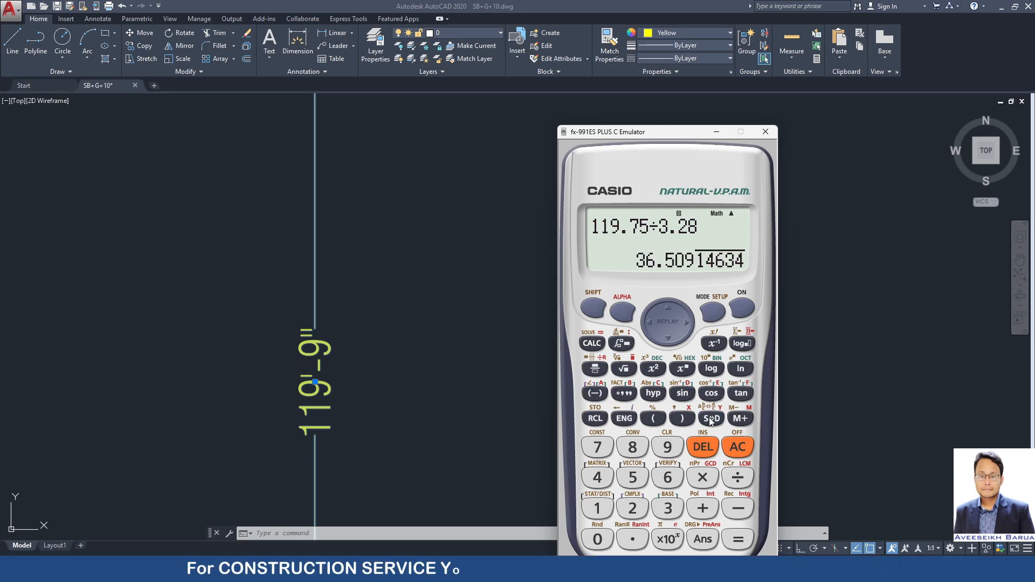
Return to the drawing and examine the overall horizontal dimension above the 2nd floor plan.
left_click(717, 132)
scroll(601, 292, "down", 5)
scroll(658, 310, "down", 3)
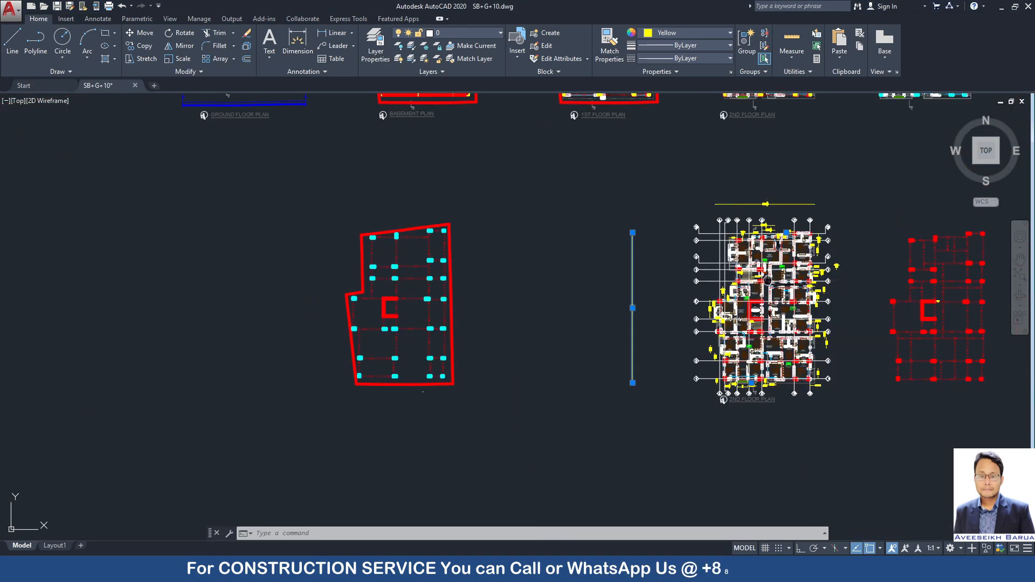
scroll(650, 278, "up", 6)
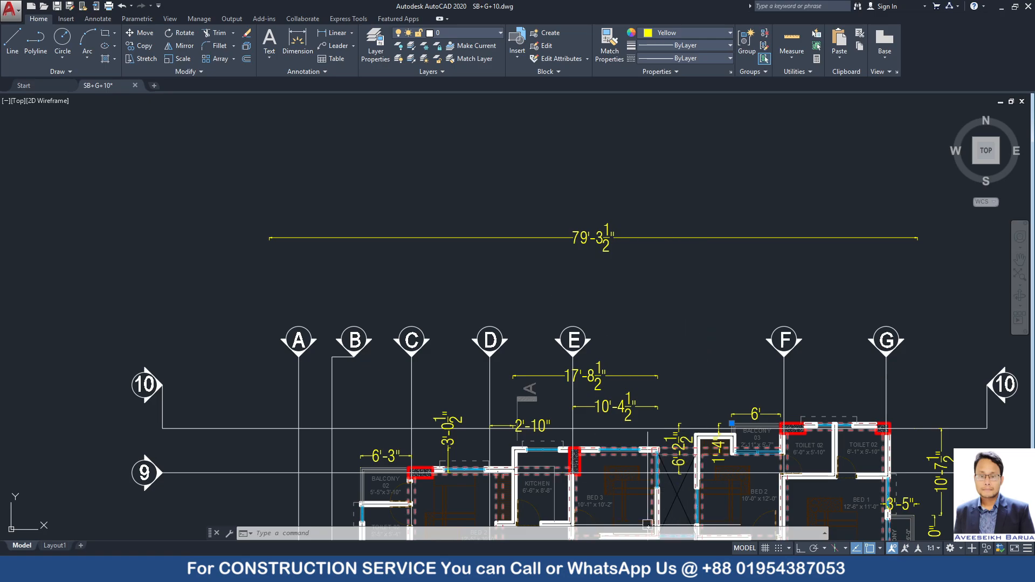
Switch to the fx-991ES PLUS C calculator and divide 79.25 by 3.28 to get the building width in metres as a decimal.
key("alt+Tab")
left_click(742, 446)
left_click(598, 447)
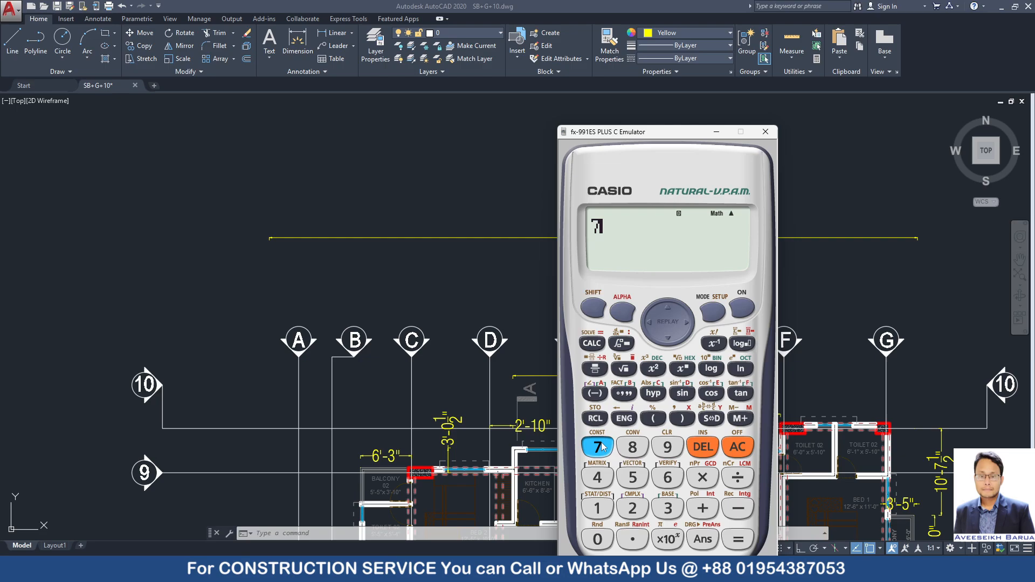
left_click(667, 447)
left_click(632, 539)
left_click(634, 509)
left_click(634, 477)
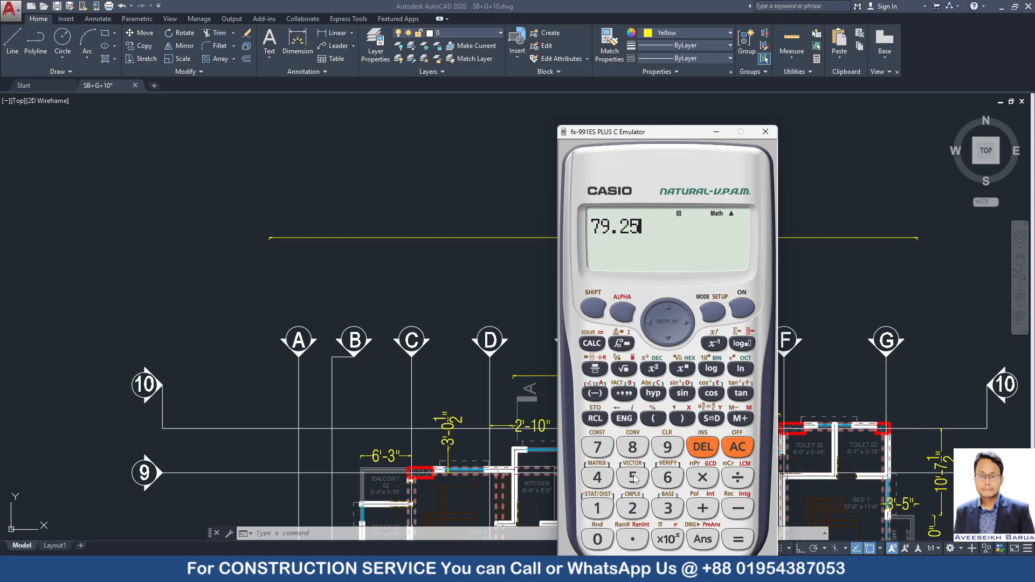
left_click(632, 508)
left_click(667, 447)
double_click(700, 447)
left_click(669, 509)
left_click(632, 539)
left_click(633, 509)
left_click(634, 447)
left_click(738, 539)
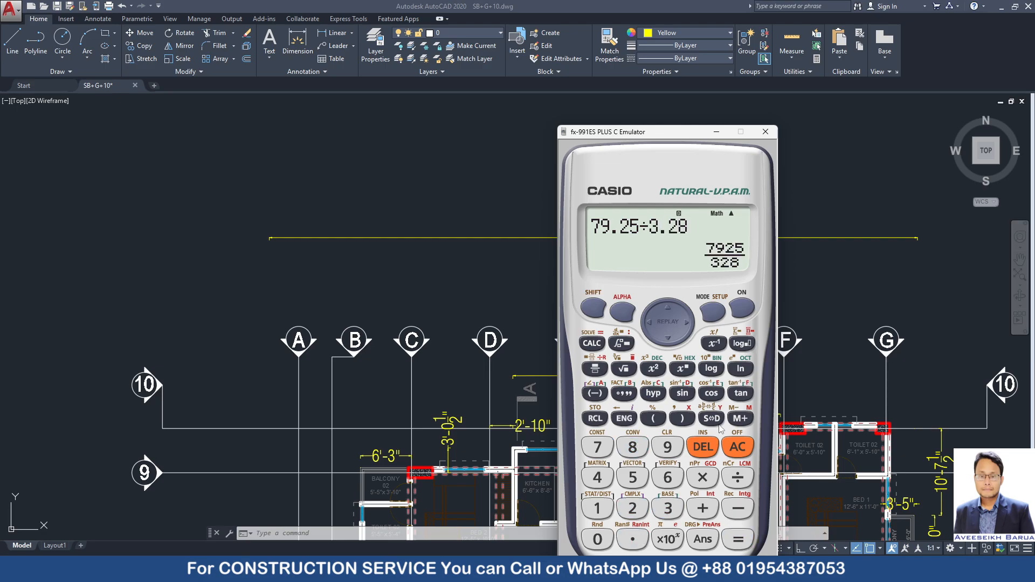
left_click(713, 418)
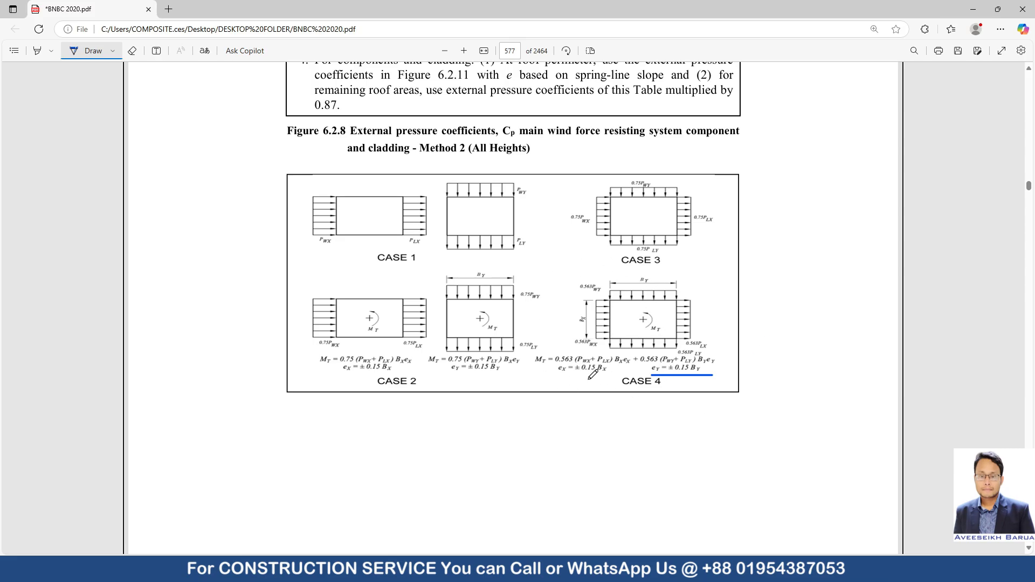
Switch to the Eccentricity Ratio Calculation workbook in Excel, enter 36.50 as Bx in Q4 and fill it down through Q19.
left_click(997, 9)
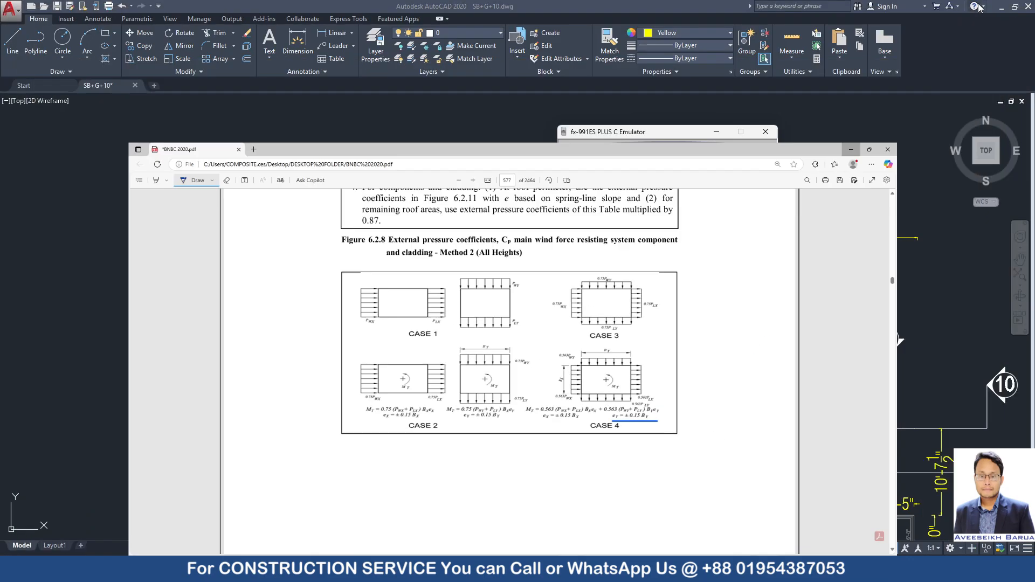
left_click(851, 150)
mouse_move(717, 569)
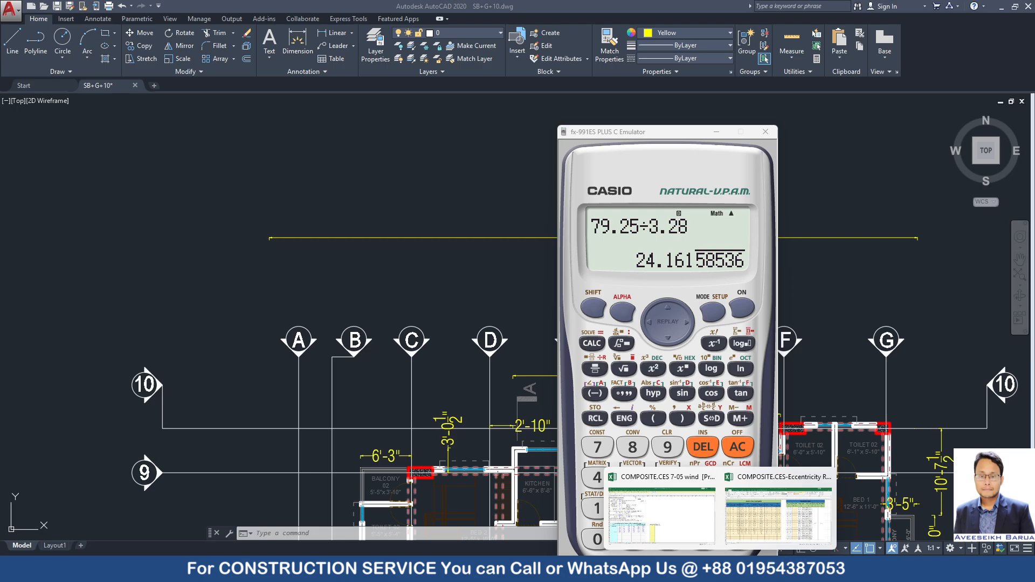
left_click(763, 519)
left_click(670, 199)
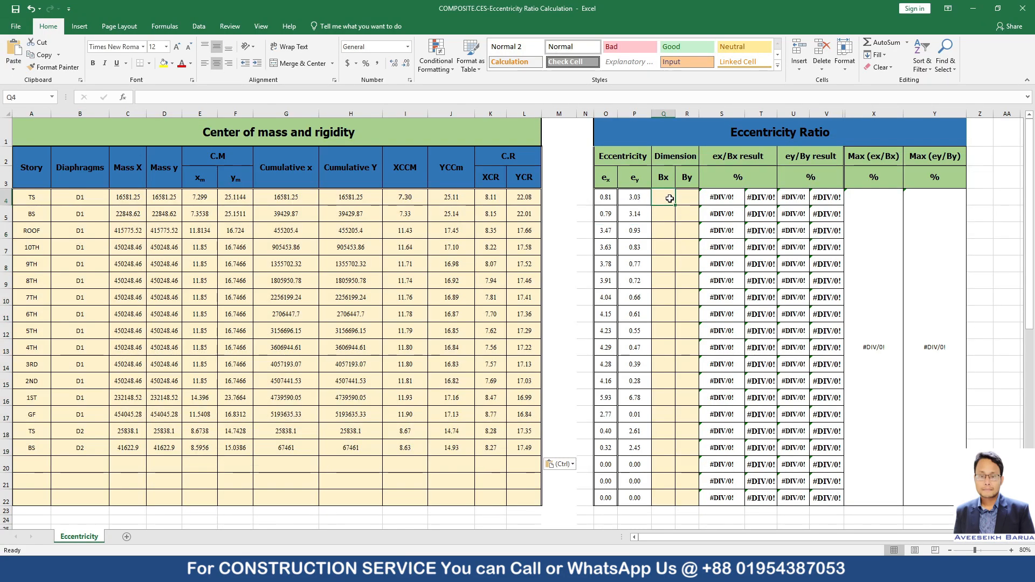
type("3")
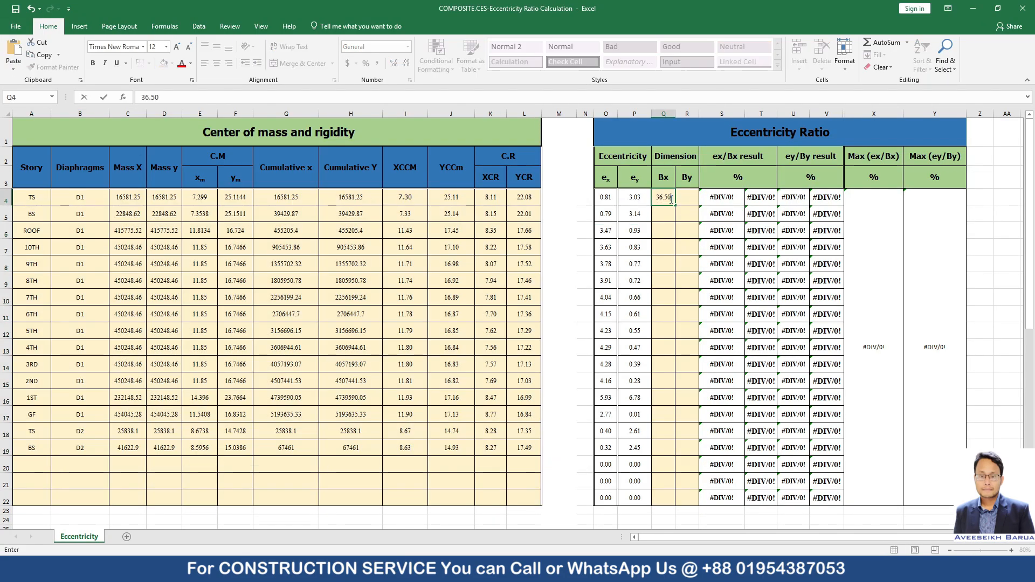
type("6.50")
key("Return")
left_click(664, 195)
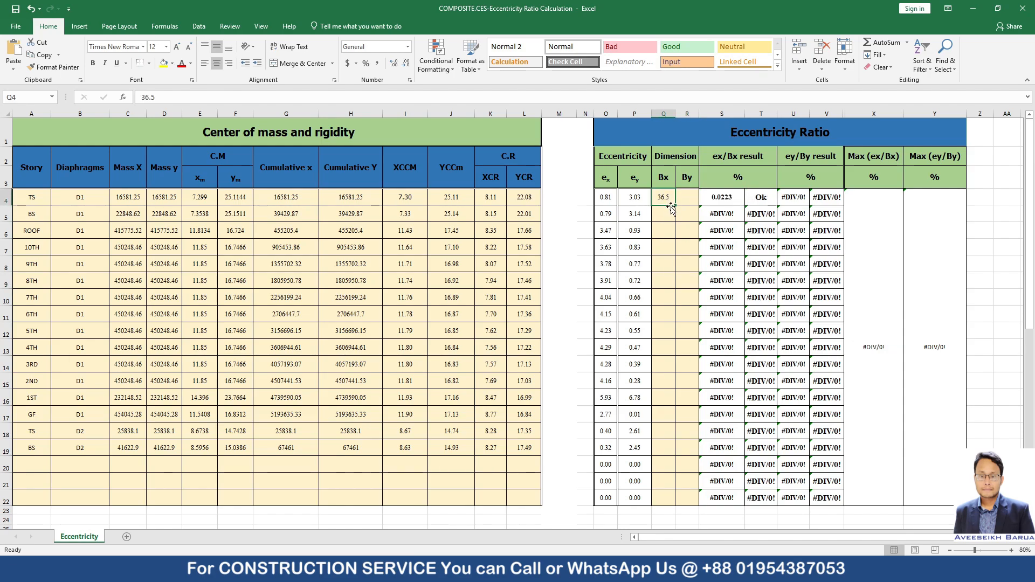
left_click_drag(676, 207, 652, 457)
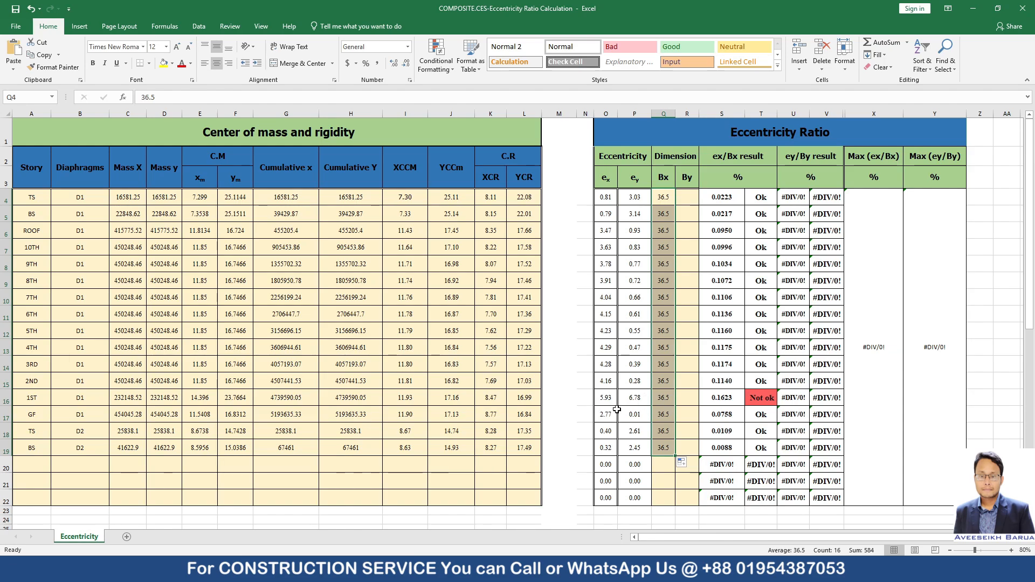
Enter 24.16 as By in R4, fill it down through R19, and highlight the 1ST story row to inspect its ratios.
left_click(688, 196)
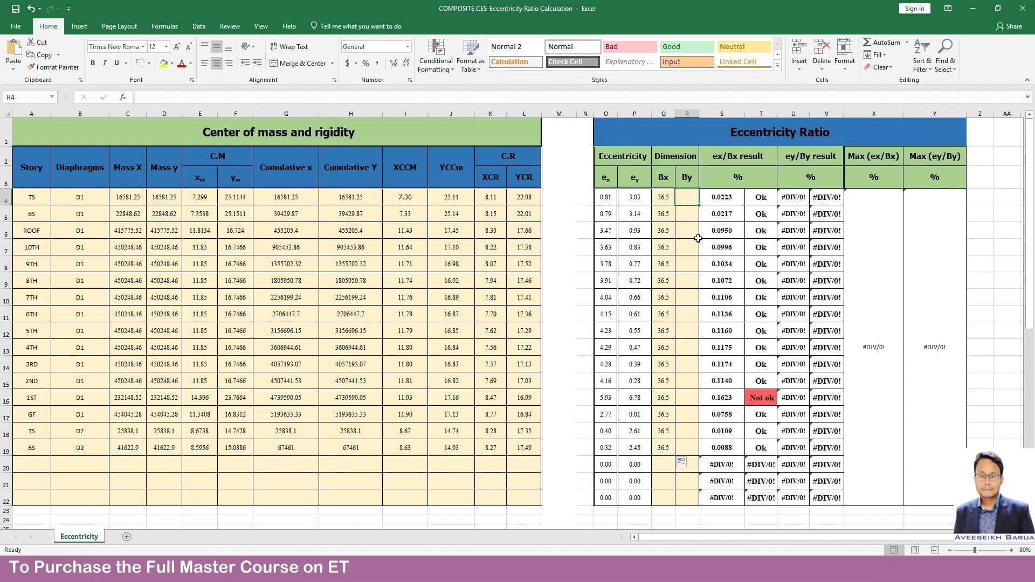
type("24")
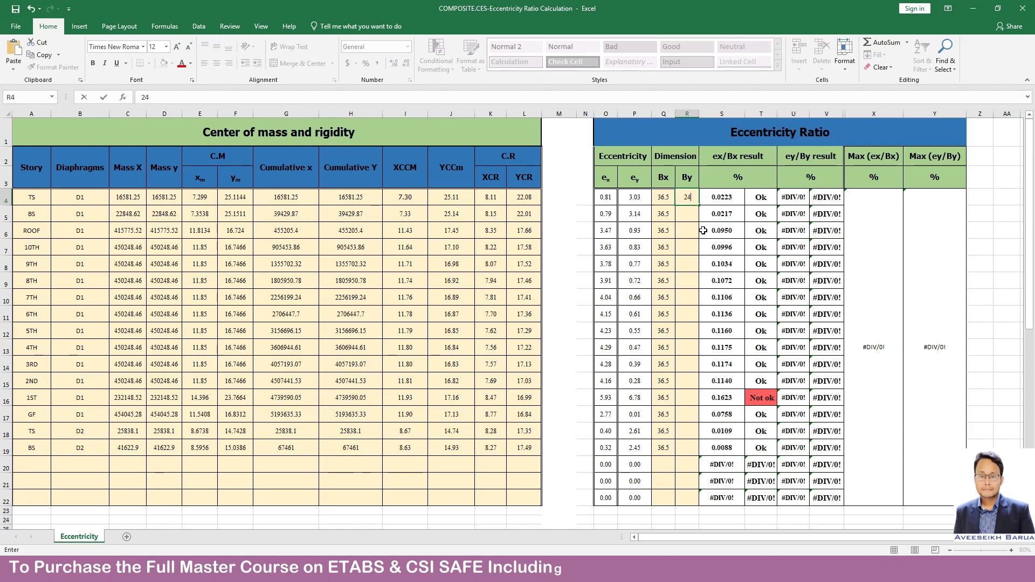
type(".16")
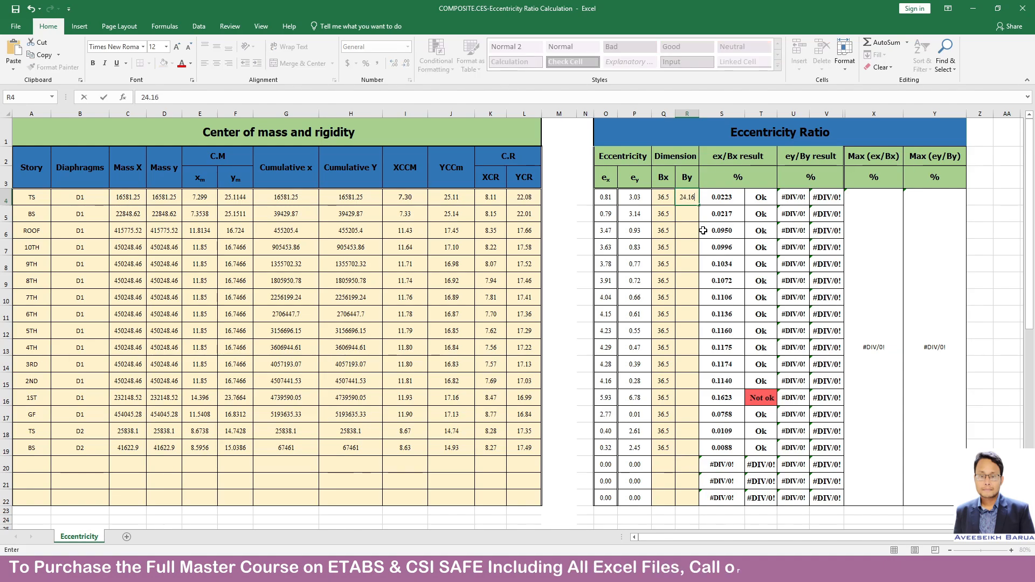
key("ctrl+Return")
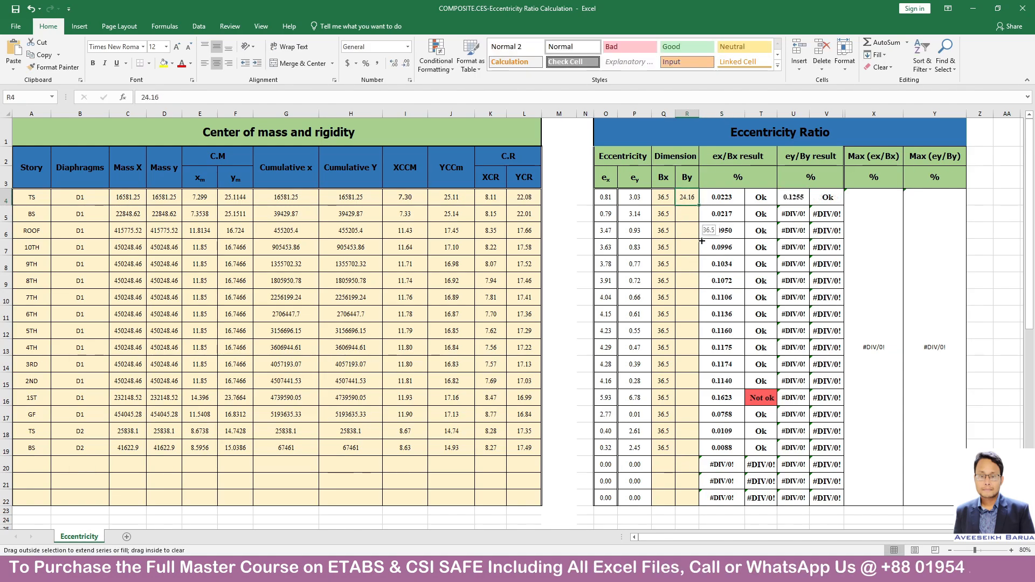
left_click_drag(701, 205, 685, 458)
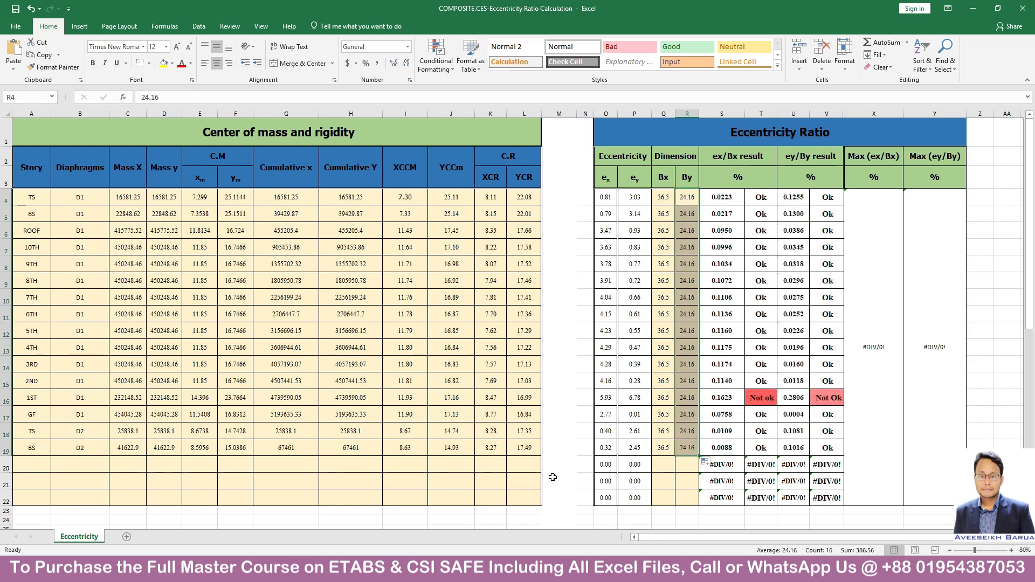
left_click(6, 398)
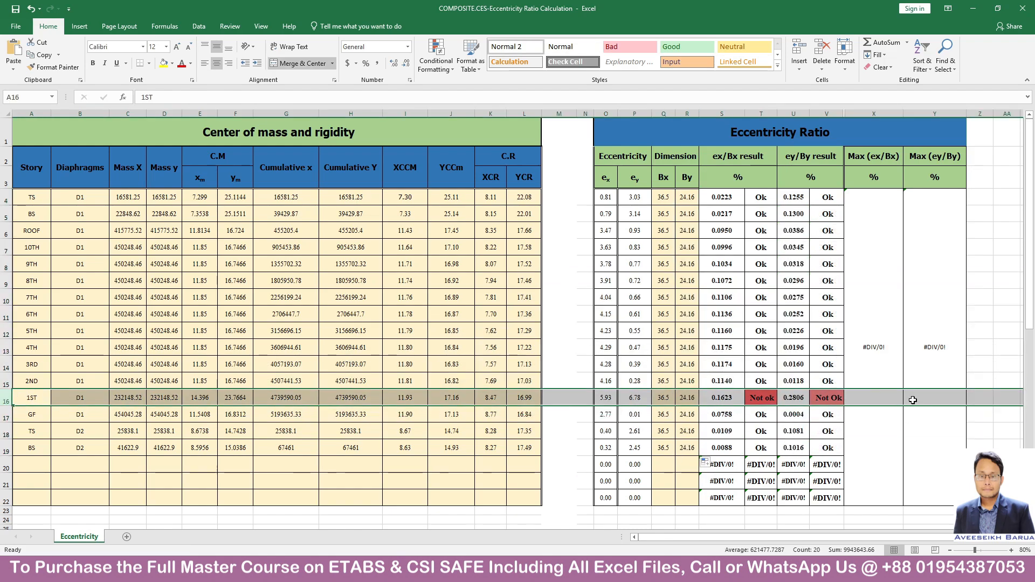
left_click(727, 400)
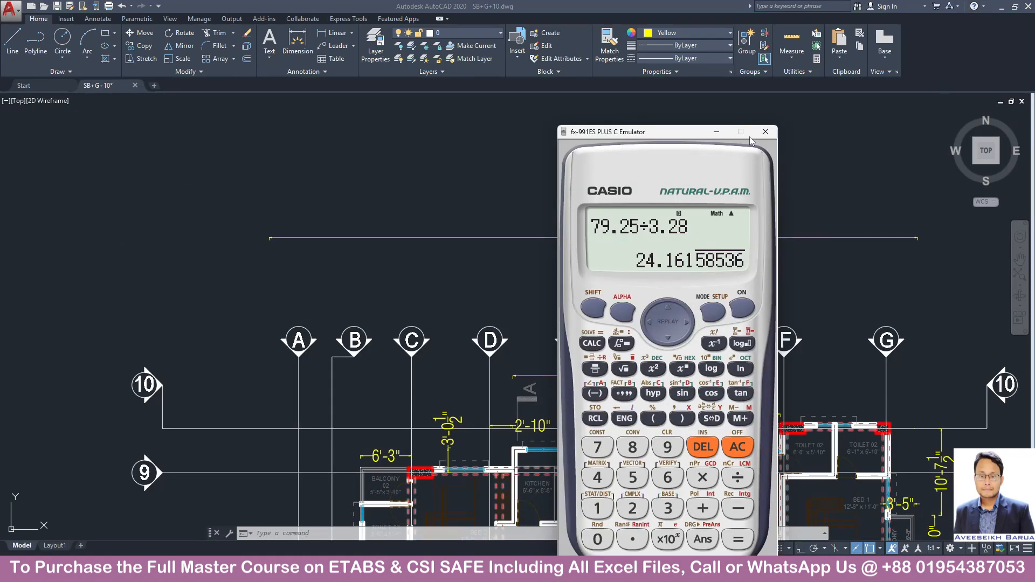
Switch to ETABS, close the Centers Of Mass And Rigidity table, and unlock the model, accepting deletion of the analysis results.
left_click(717, 131)
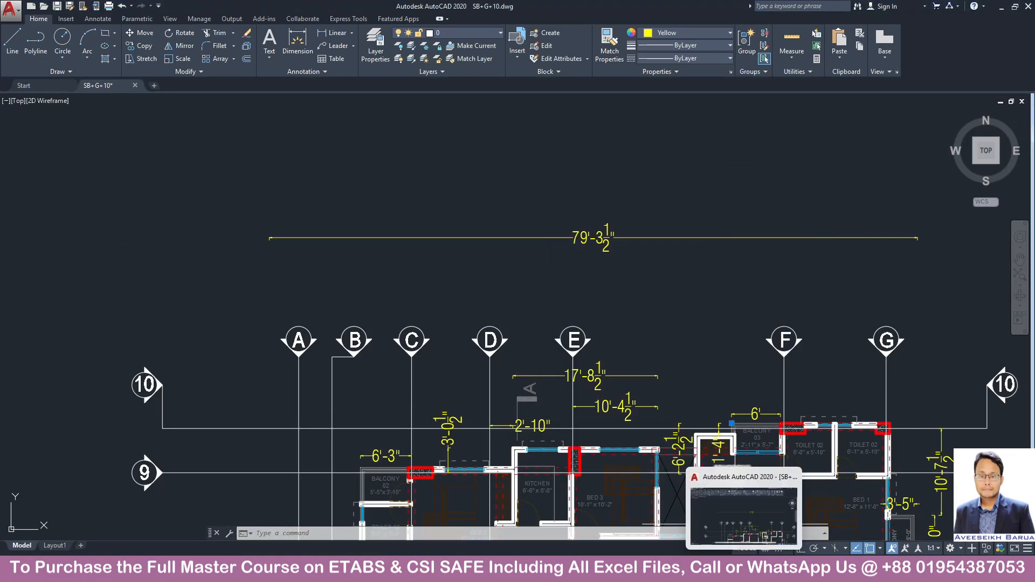
left_click(745, 570)
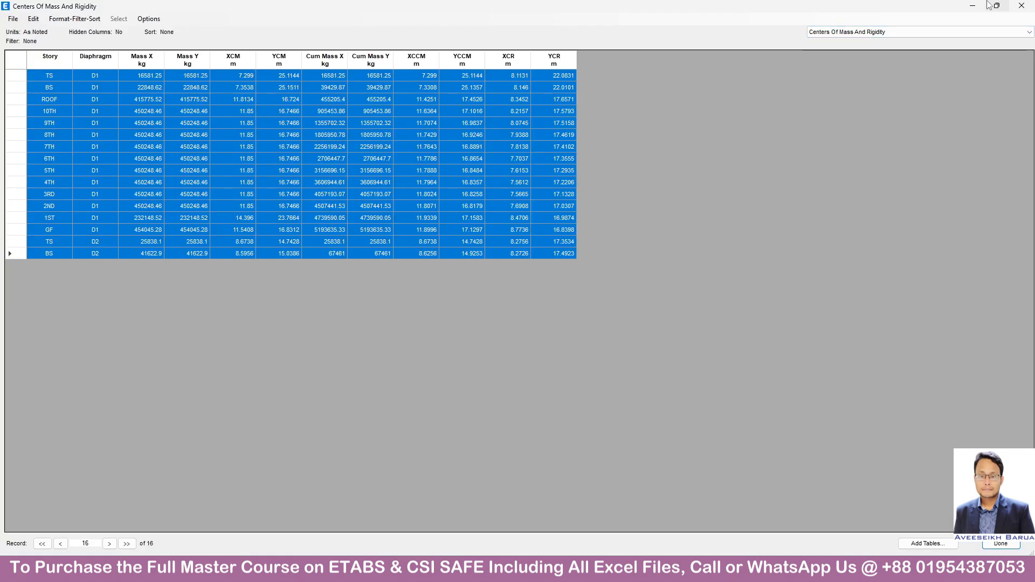
left_click(1020, 10)
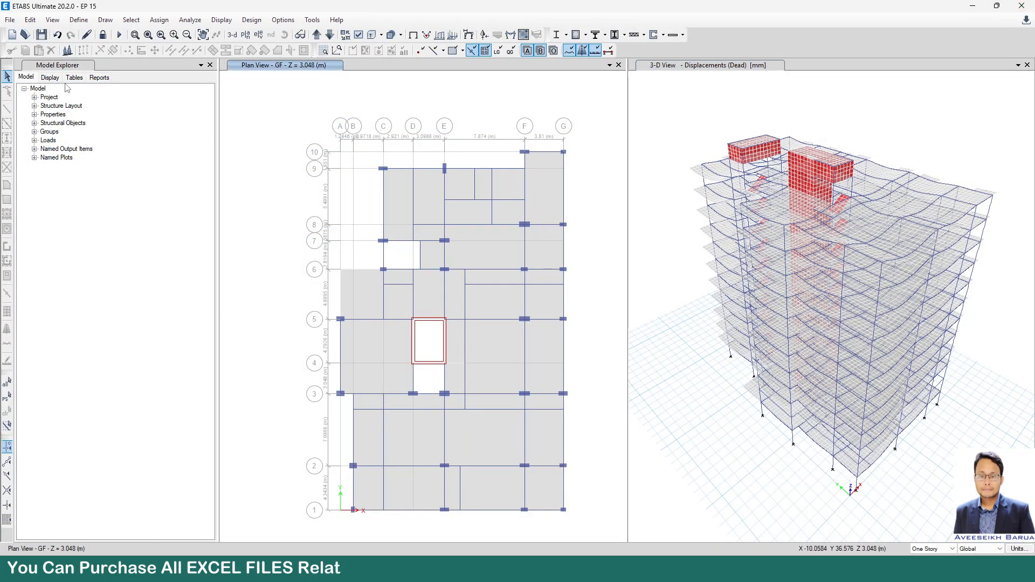
left_click(103, 35)
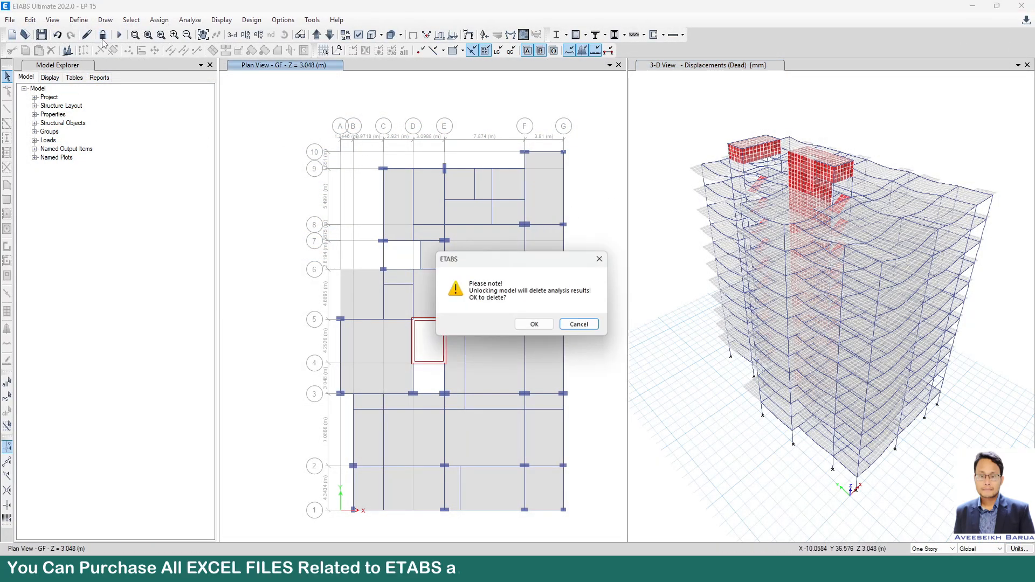
left_click(537, 324)
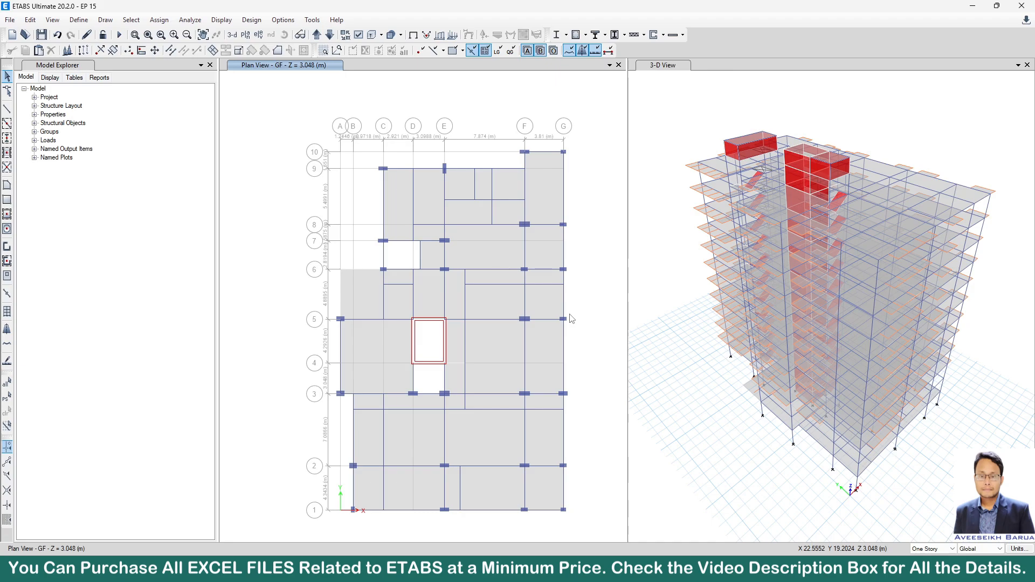
Open the diaphragm definitions and set the rigidity of diaphragm D1 to Semi Rigid.
left_click(67, 19)
left_click(83, 21)
left_click(79, 19)
mouse_move(122, 74)
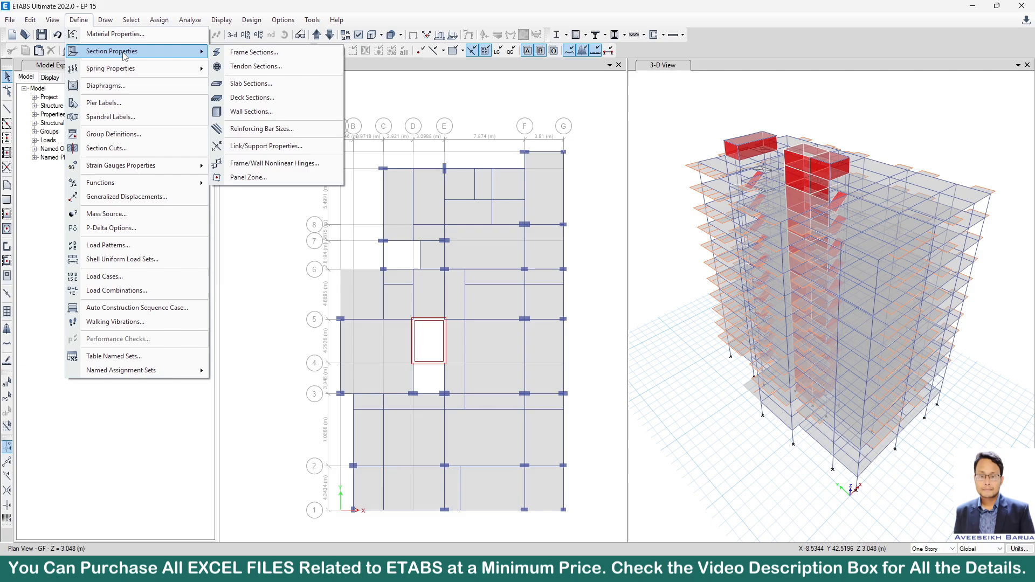
left_click(106, 85)
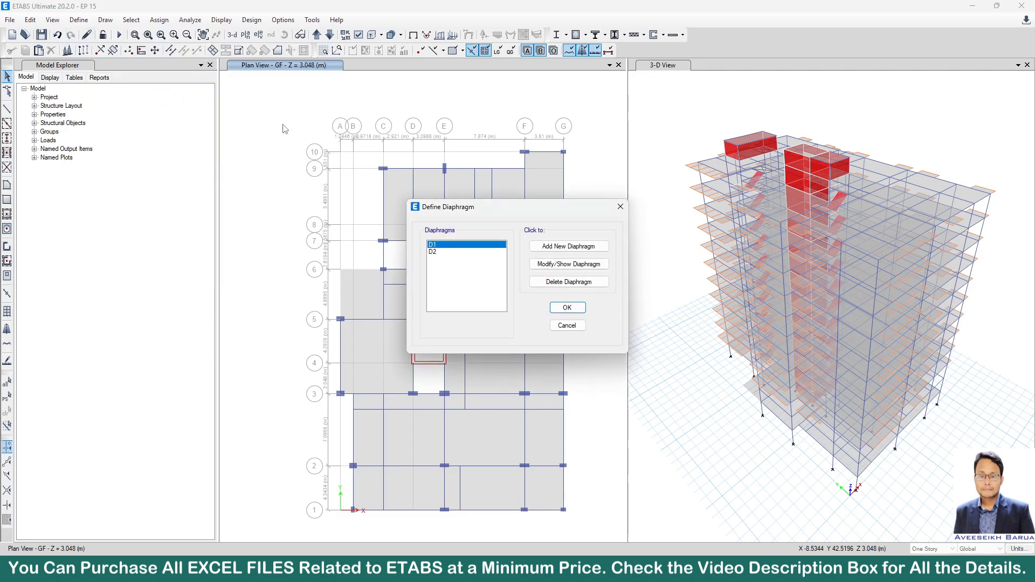
left_click(558, 267)
left_click(528, 291)
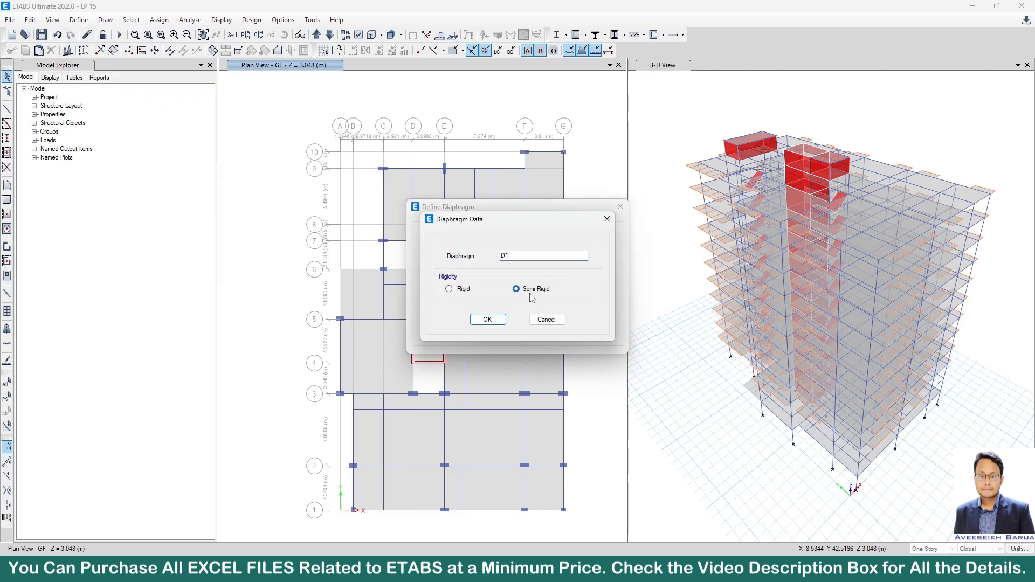
left_click(501, 321)
Set the rigidity of diaphragm D2 to Semi Rigid.
left_click(458, 252)
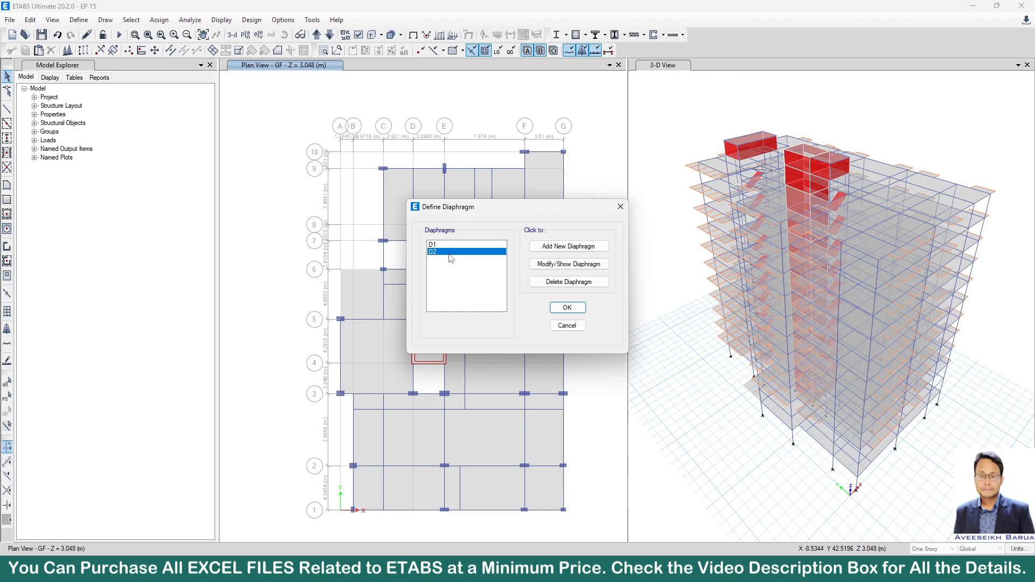
left_click(563, 265)
left_click(530, 291)
left_click(491, 322)
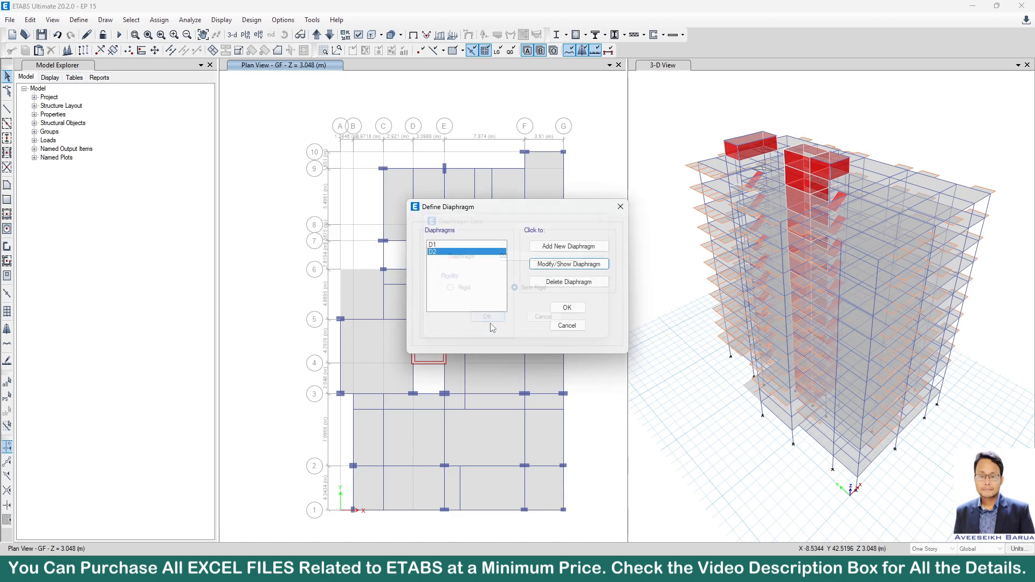
Recheck the rigidity settings of diaphragms D1 and D2, and accept the diaphragm definitions.
left_click(476, 246)
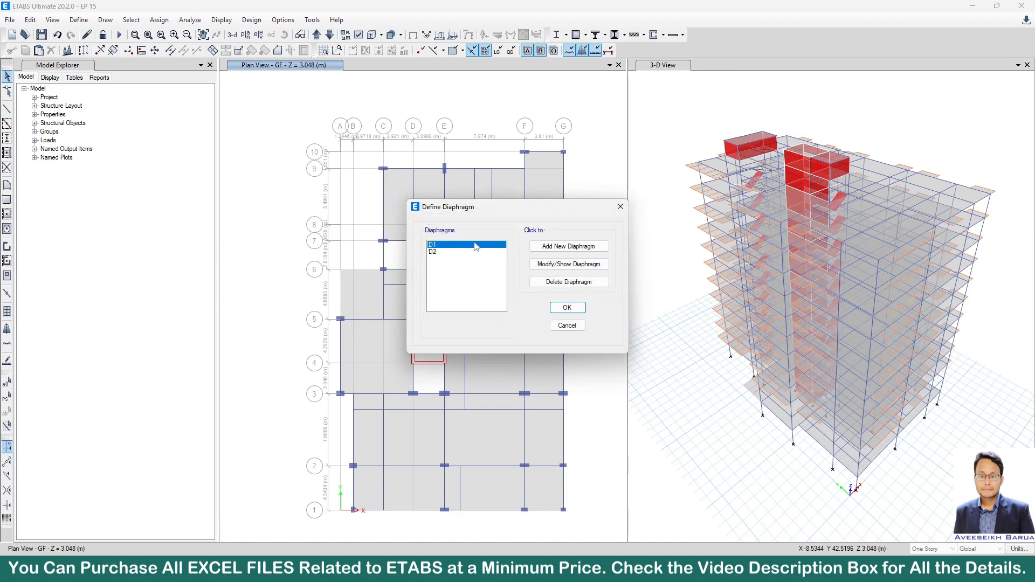
left_click(568, 267)
left_click(489, 320)
left_click(442, 252)
left_click(569, 264)
left_click(488, 321)
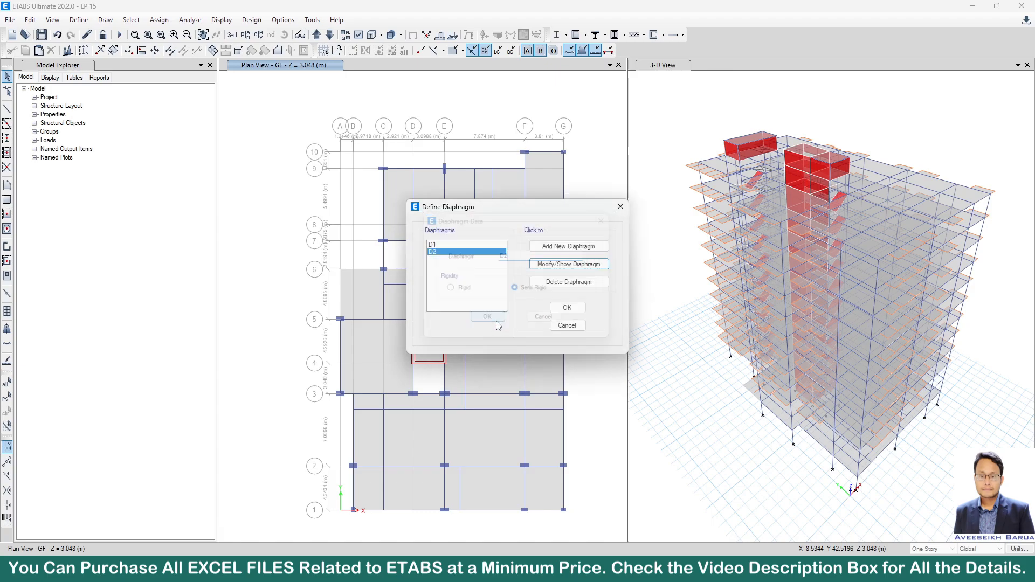
left_click(567, 308)
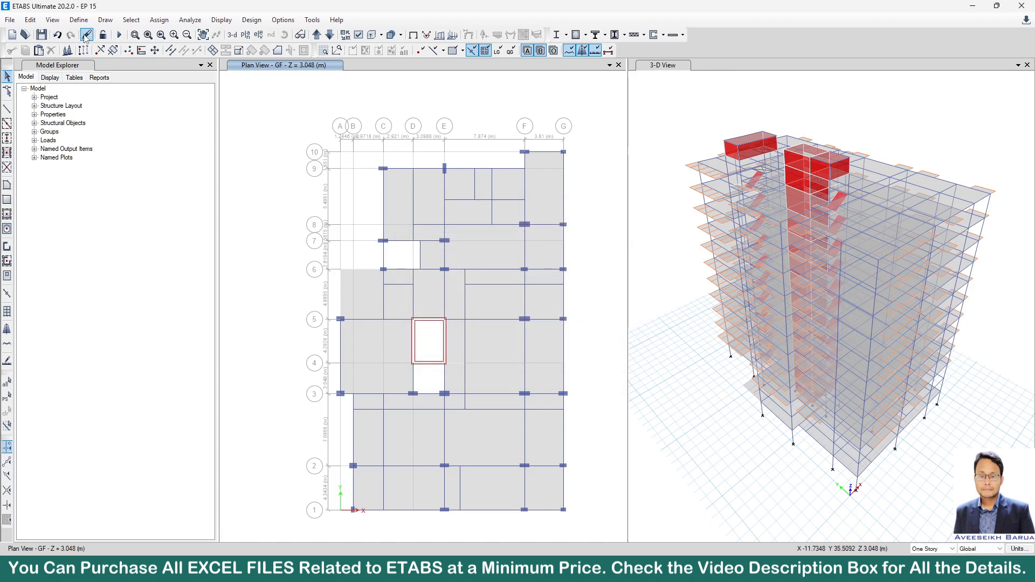
Check the load cases set to run and run the analysis with the semi-rigid diaphragms.
left_click(190, 20)
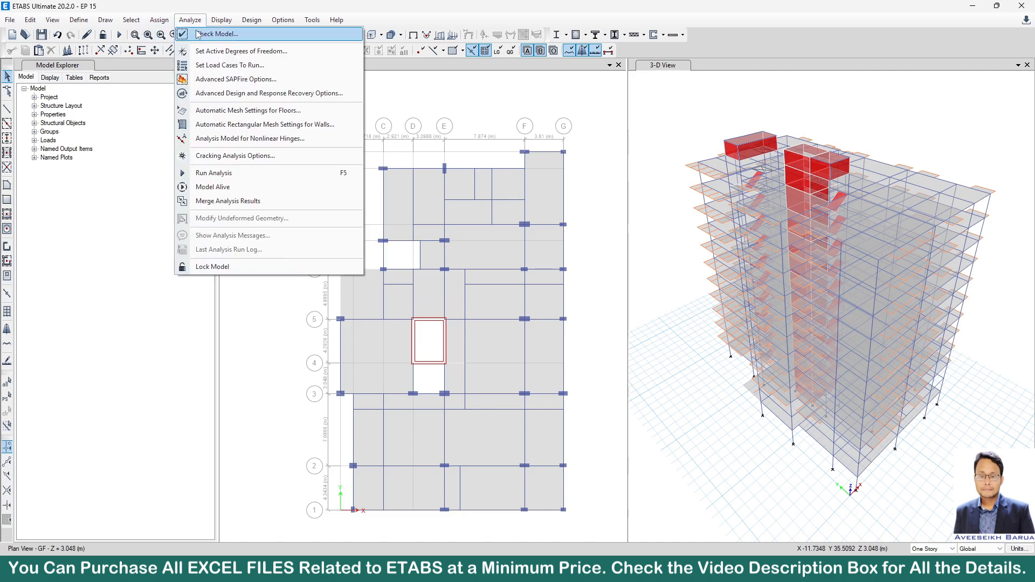
left_click(216, 65)
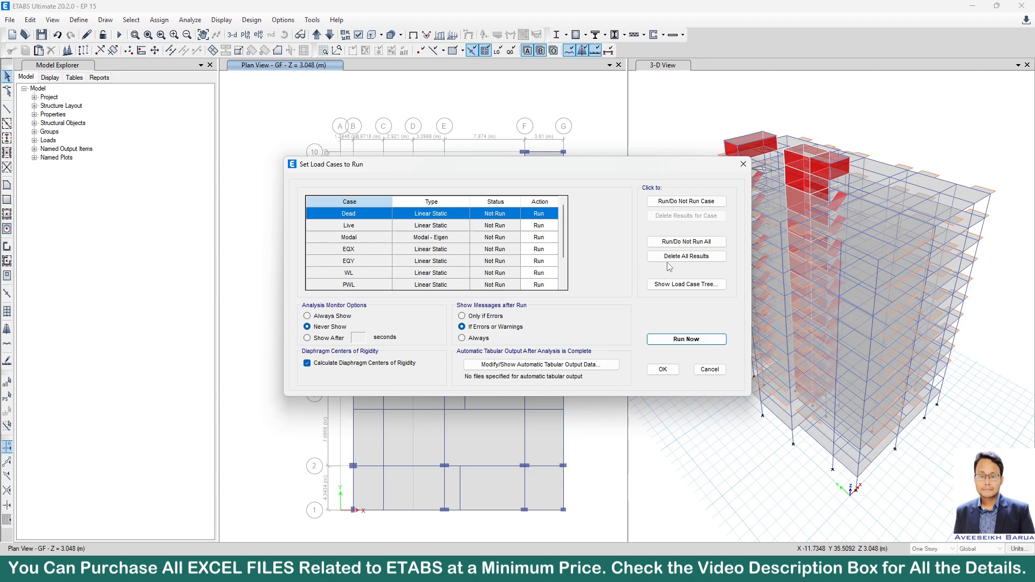
left_click(686, 339)
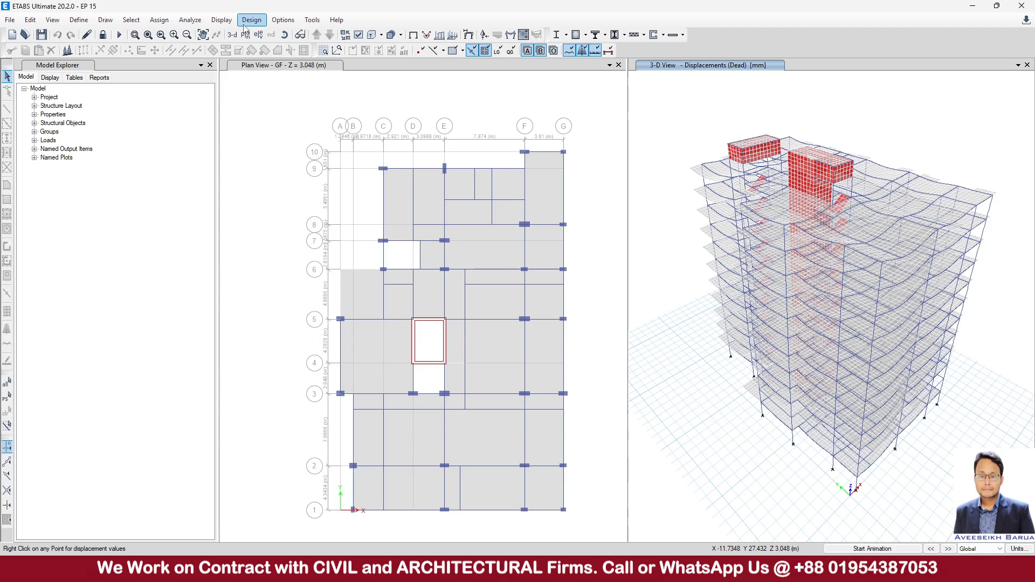
Display the Centers Of Mass And Rigidity results table at full size and select all of its story rows for review.
left_click(221, 20)
left_click(259, 296)
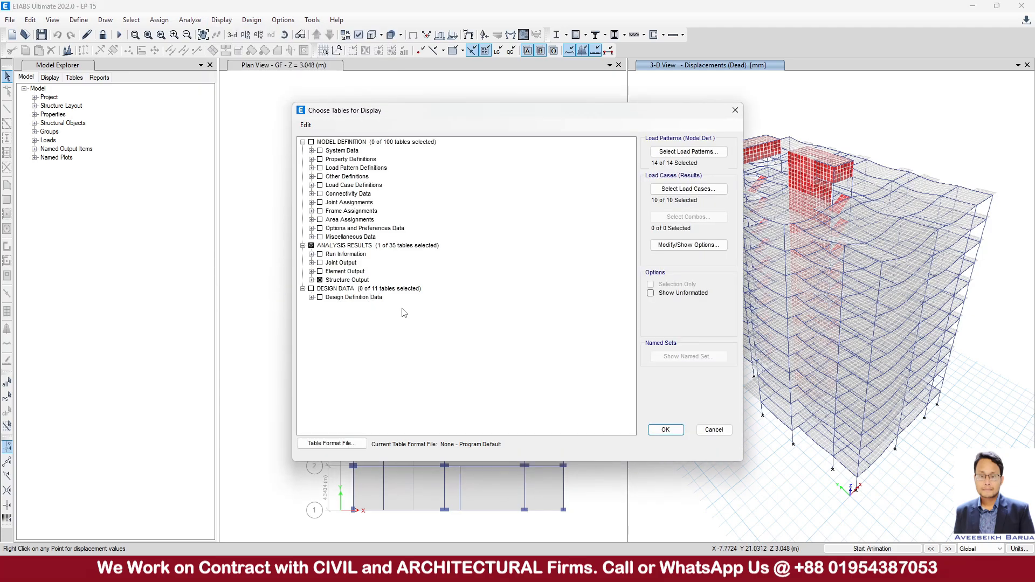
left_click(311, 280)
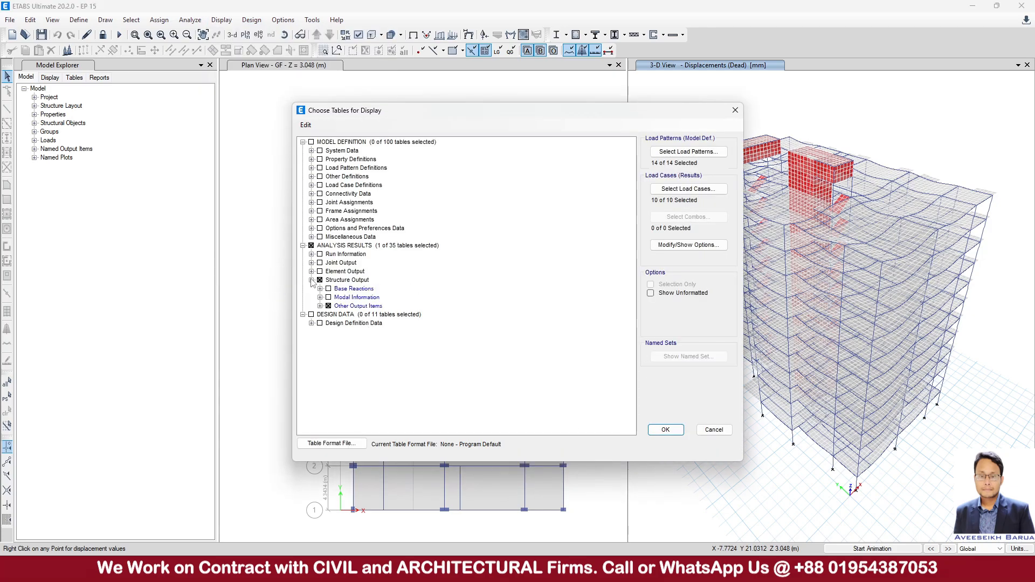
left_click(320, 306)
left_click(666, 430)
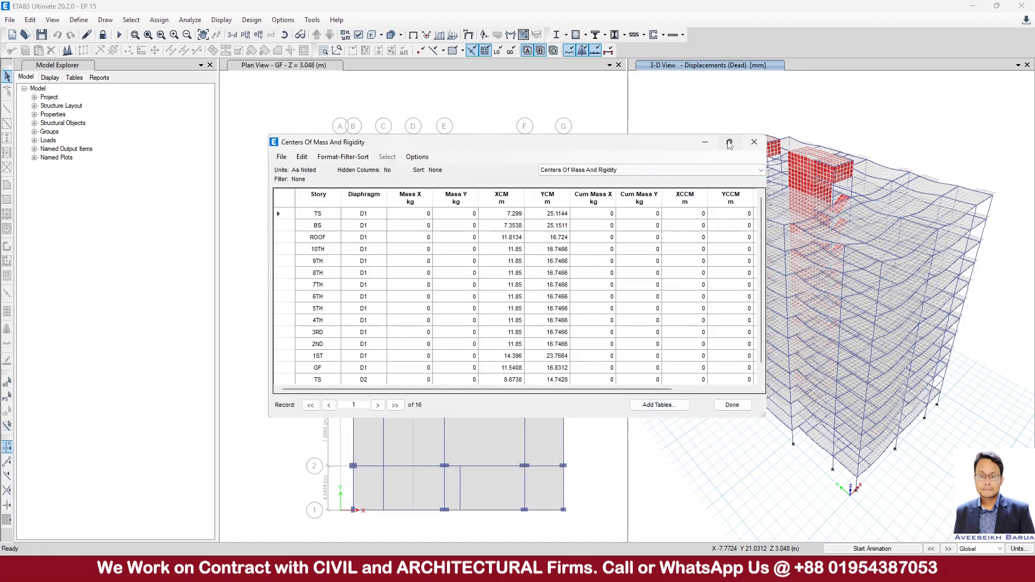
left_click(729, 142)
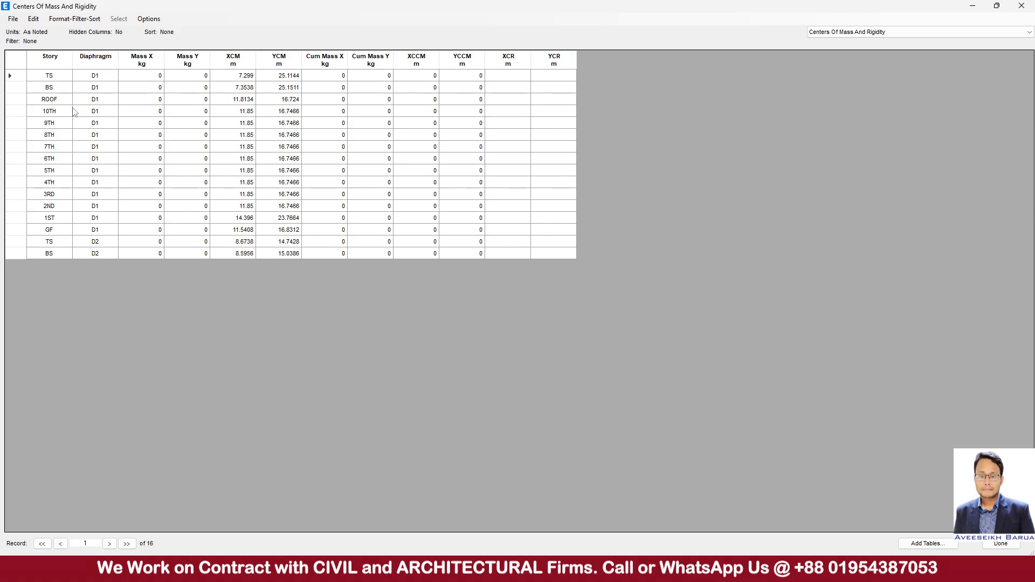
left_click_drag(49, 77, 573, 262)
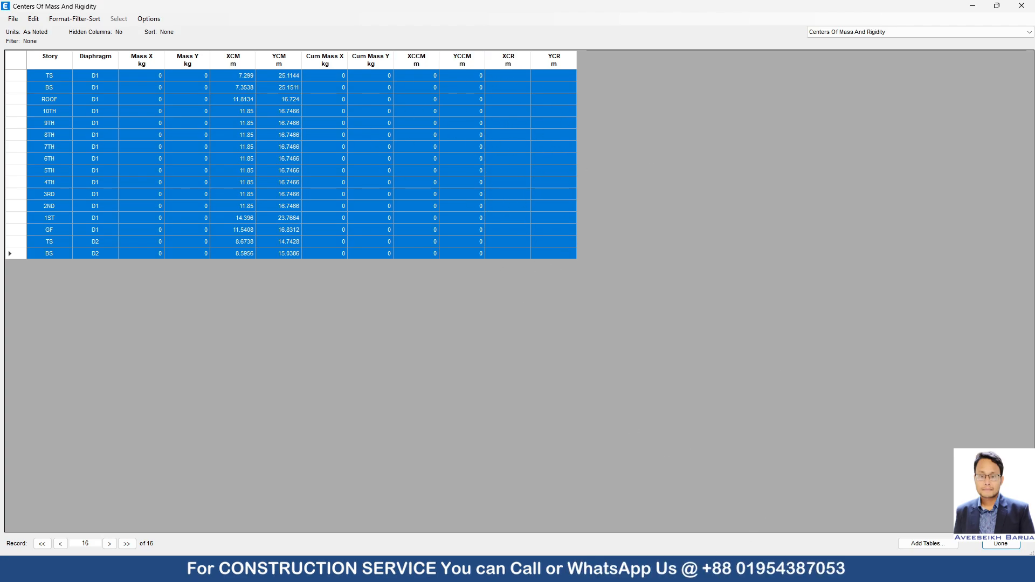
Close all Excel windows without saving the eccentricity ratio workbook, and close the Centers Of Mass And Rigidity table in ETABS.
left_click(721, 569)
left_click(456, 335)
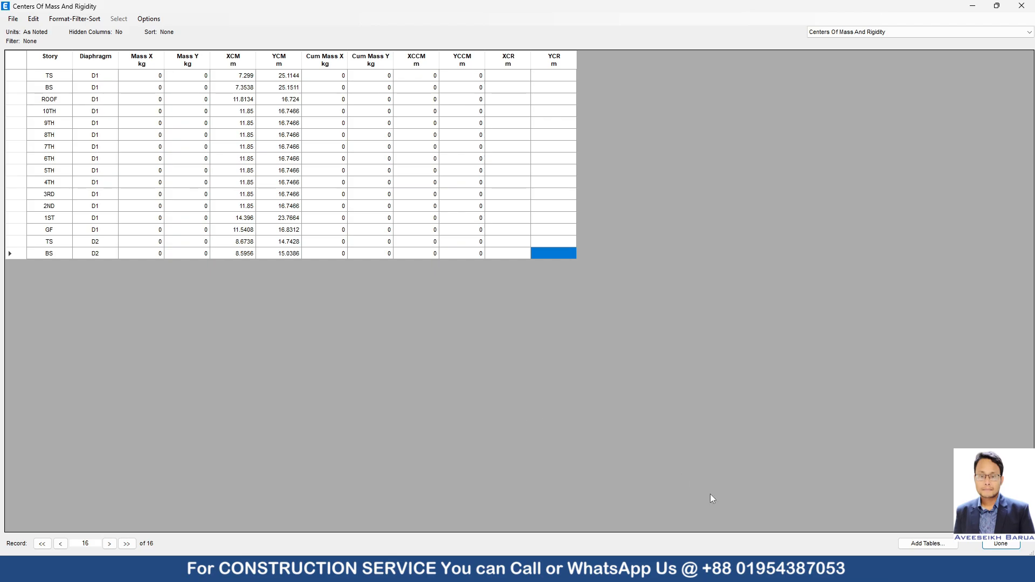
right_click(720, 570)
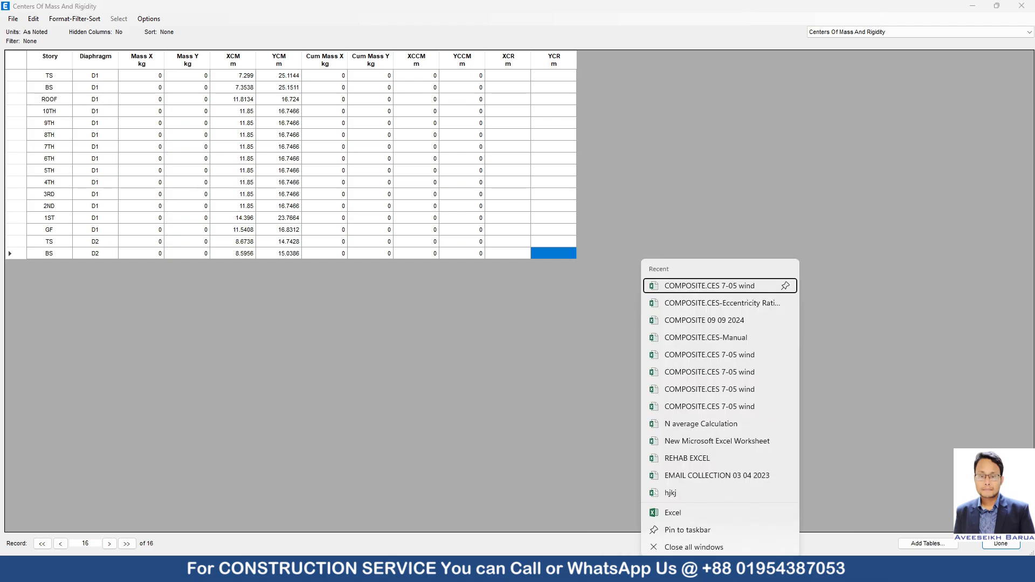
left_click(711, 540)
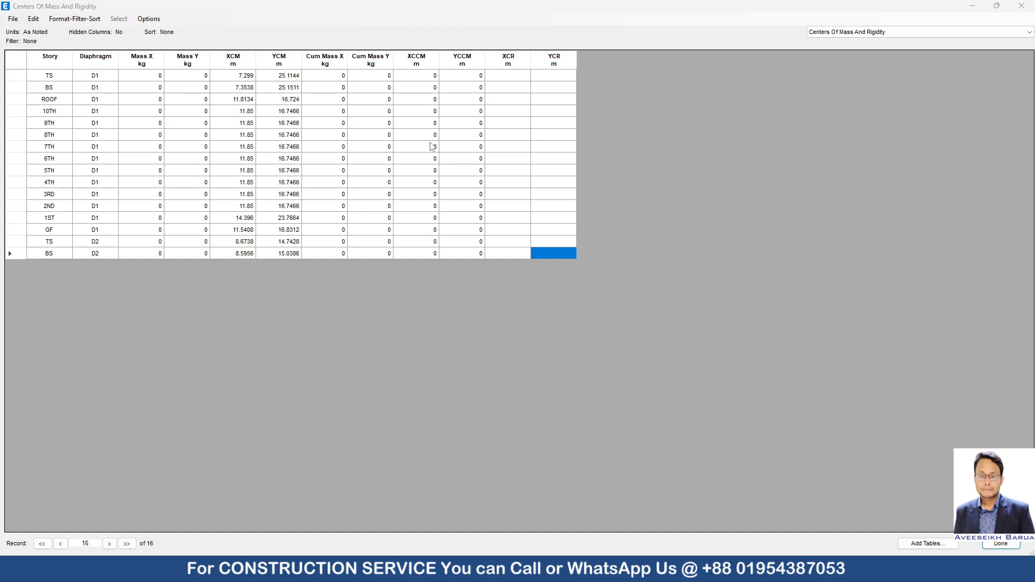
left_click(1022, 6)
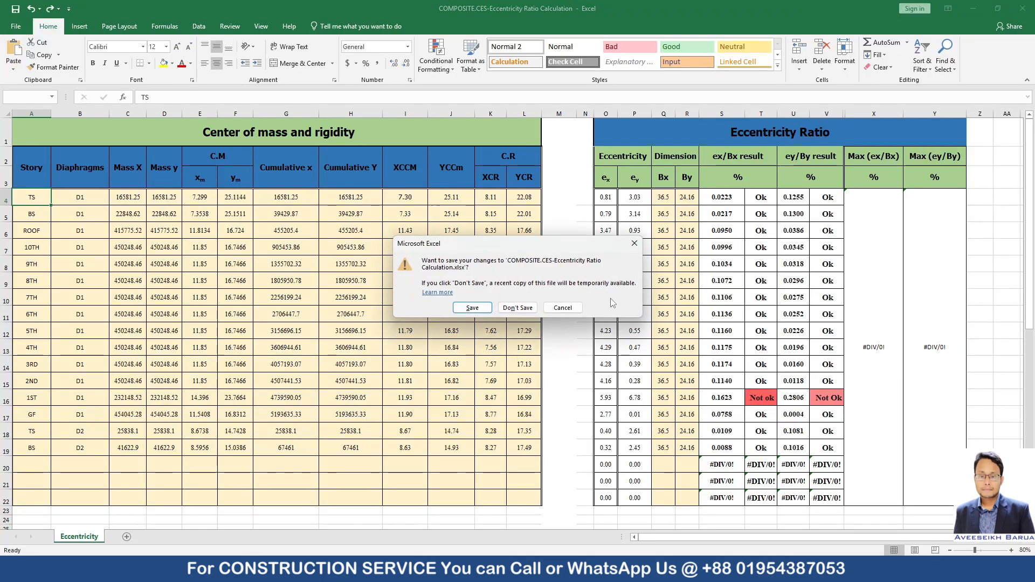
left_click(518, 308)
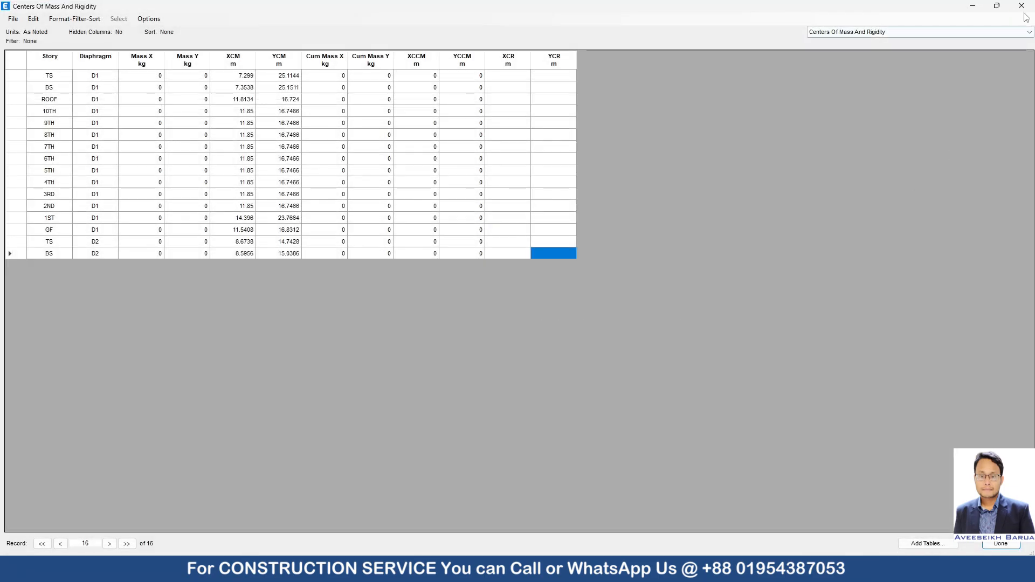
left_click(1022, 7)
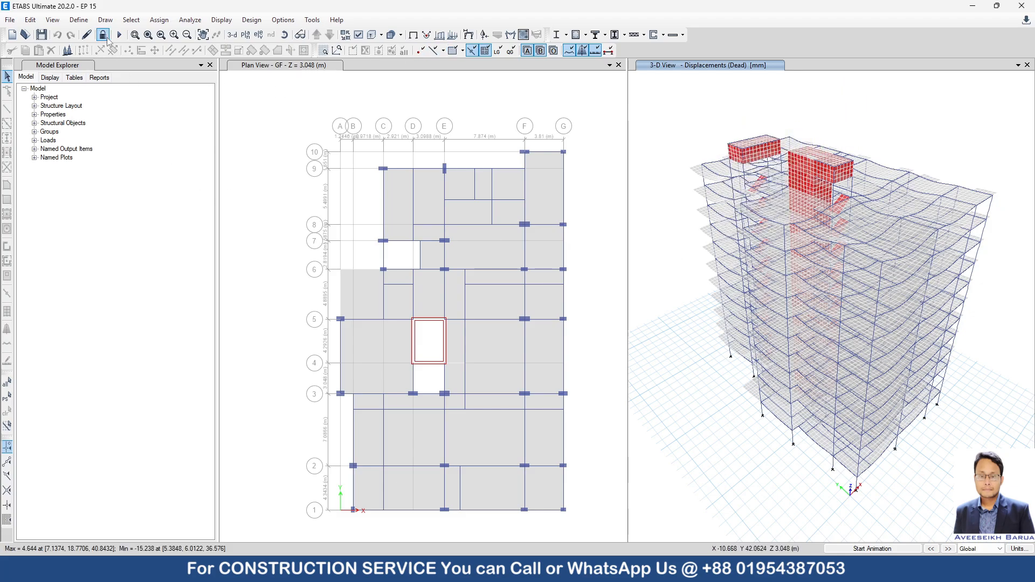
mouse_move(792, 246)
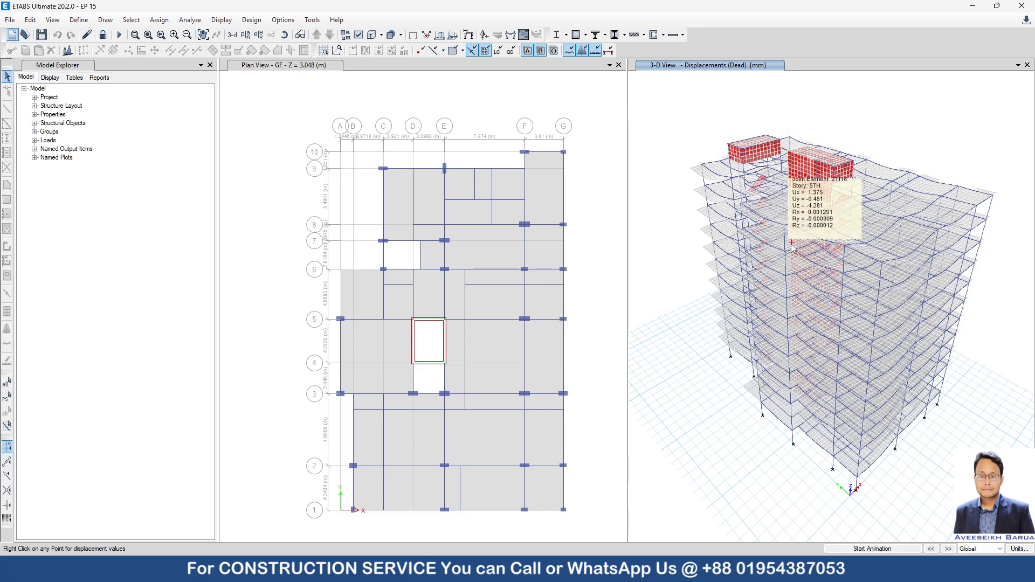
left_click(78, 20)
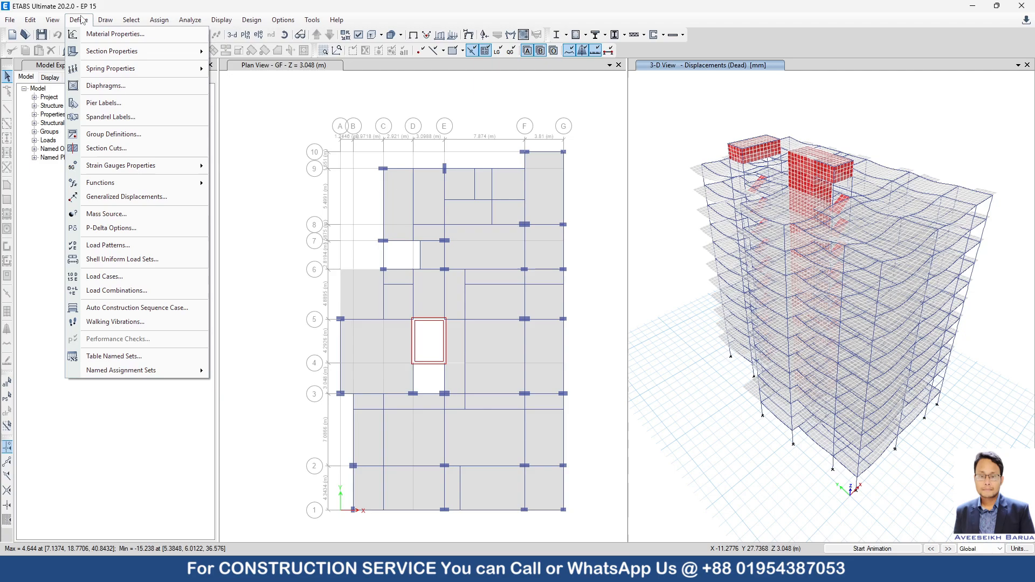
left_click(119, 246)
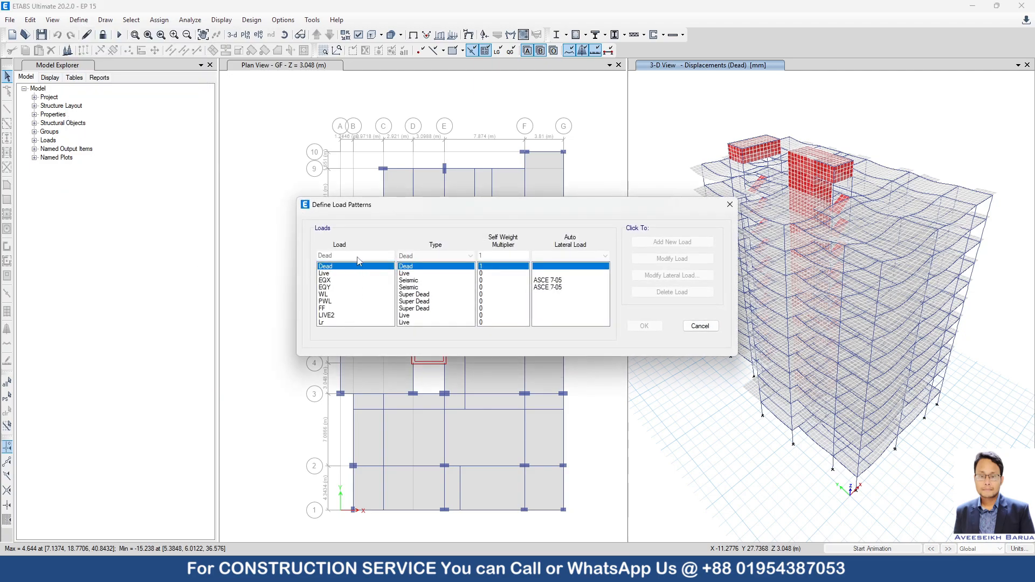
left_click(700, 326)
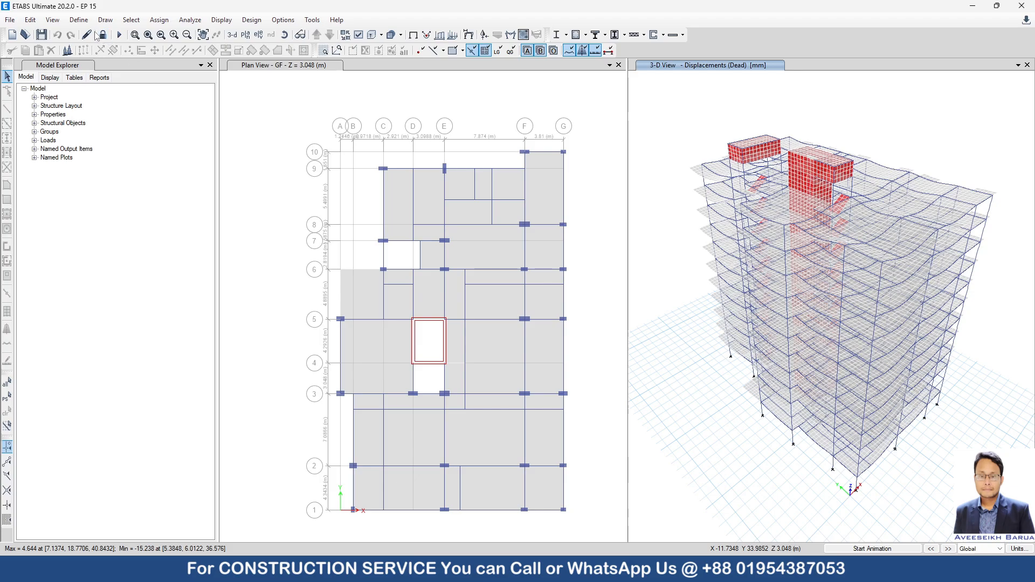
Unlock the model, accepting deletion of the analysis results, and open the load pattern definitions.
left_click(100, 35)
left_click(534, 324)
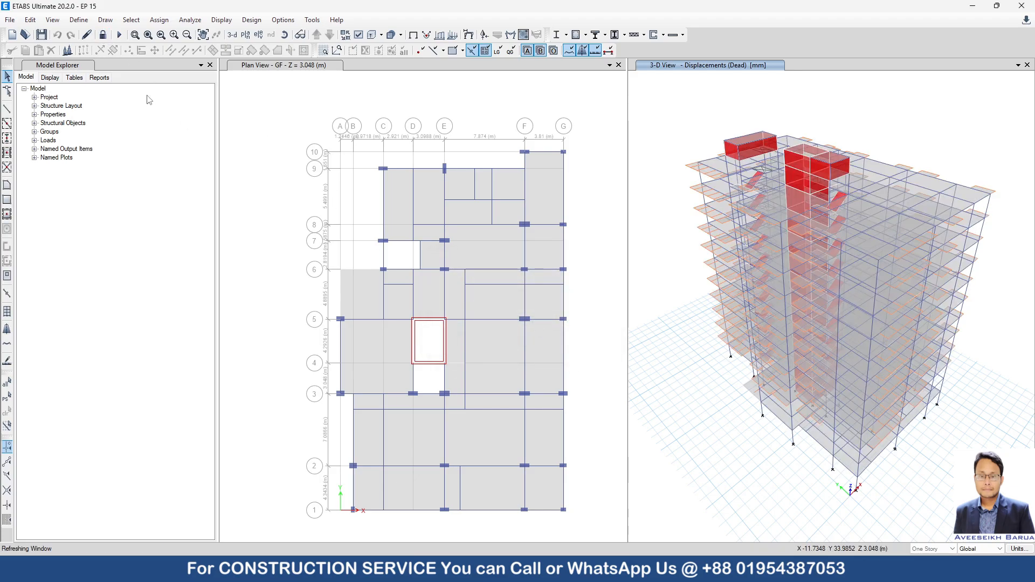
left_click(78, 19)
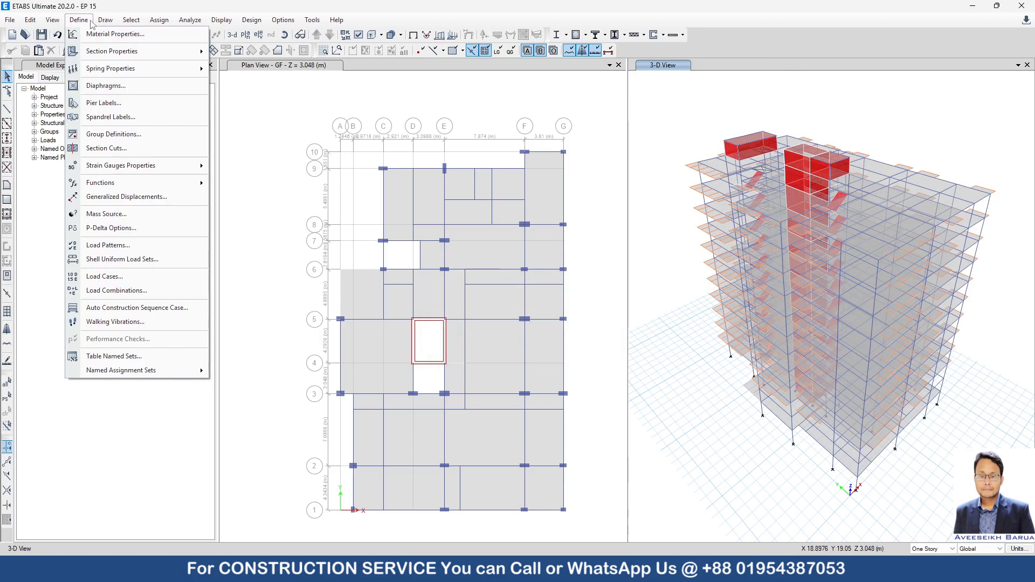
left_click(108, 245)
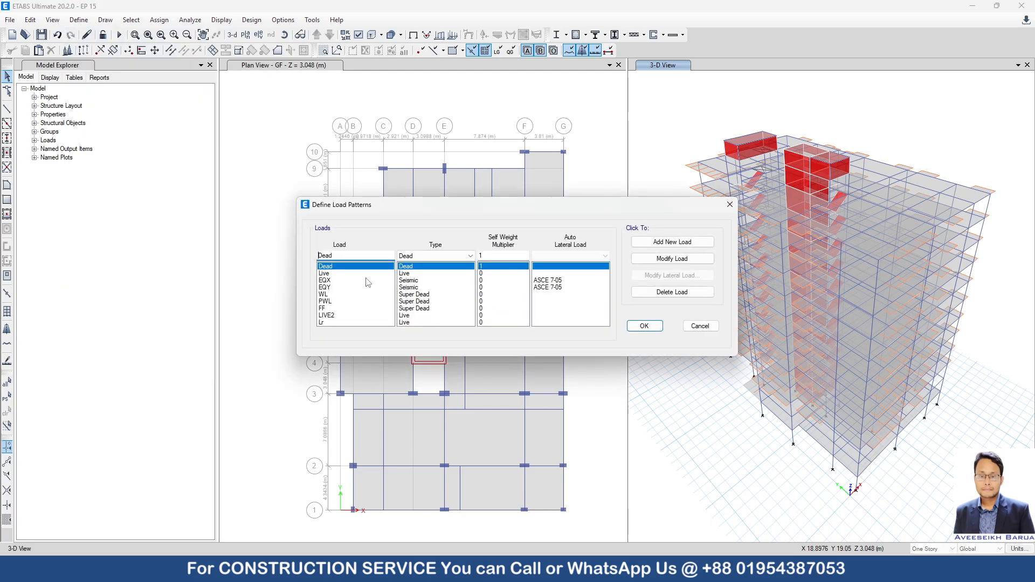
Add load patterns WIND X and WIND Y of type Wind with ASCE 7-05 as the auto lateral load.
type("WIND X")
left_click(413, 259)
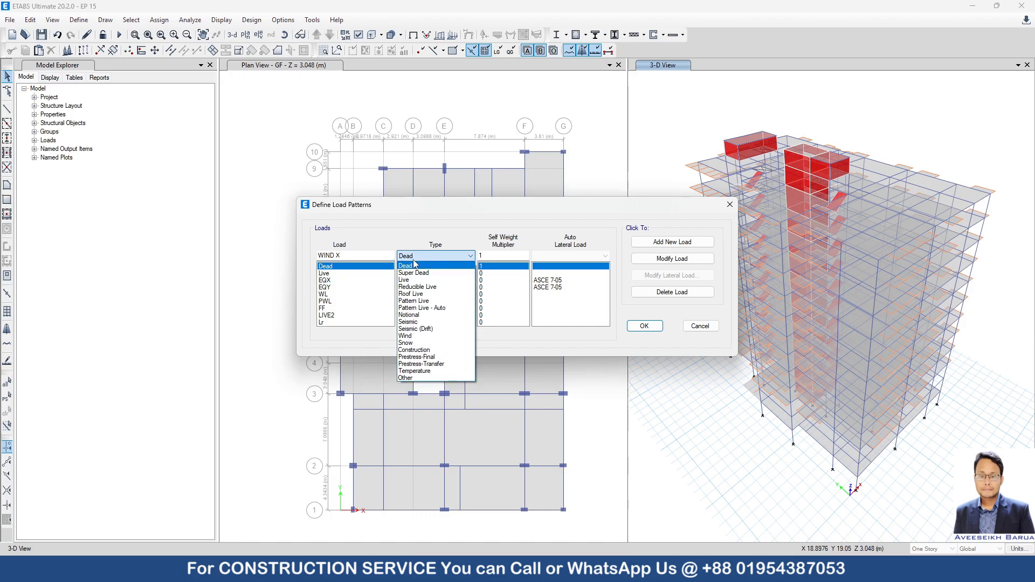
left_click(415, 335)
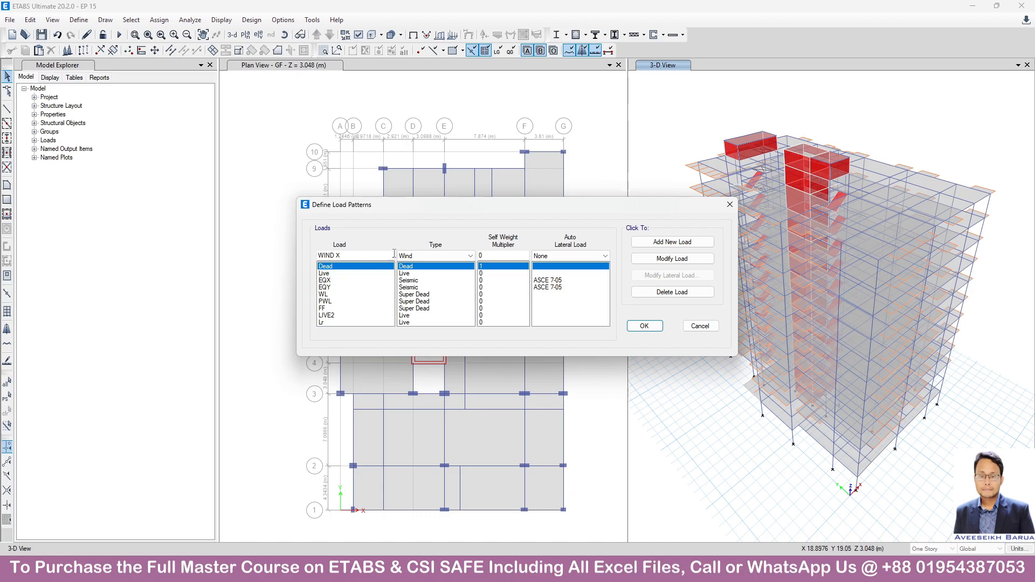
left_click(593, 257)
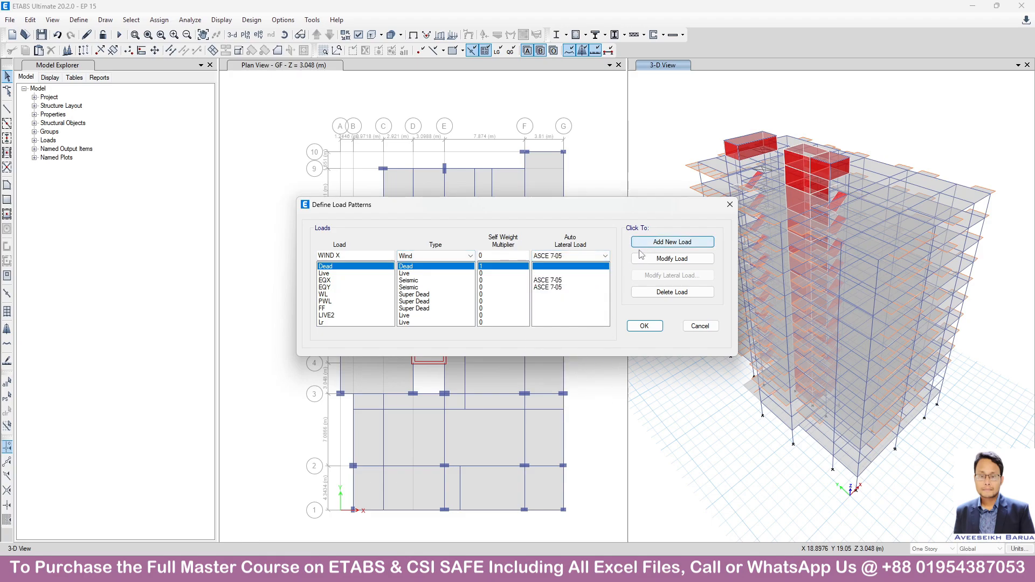
left_click(664, 244)
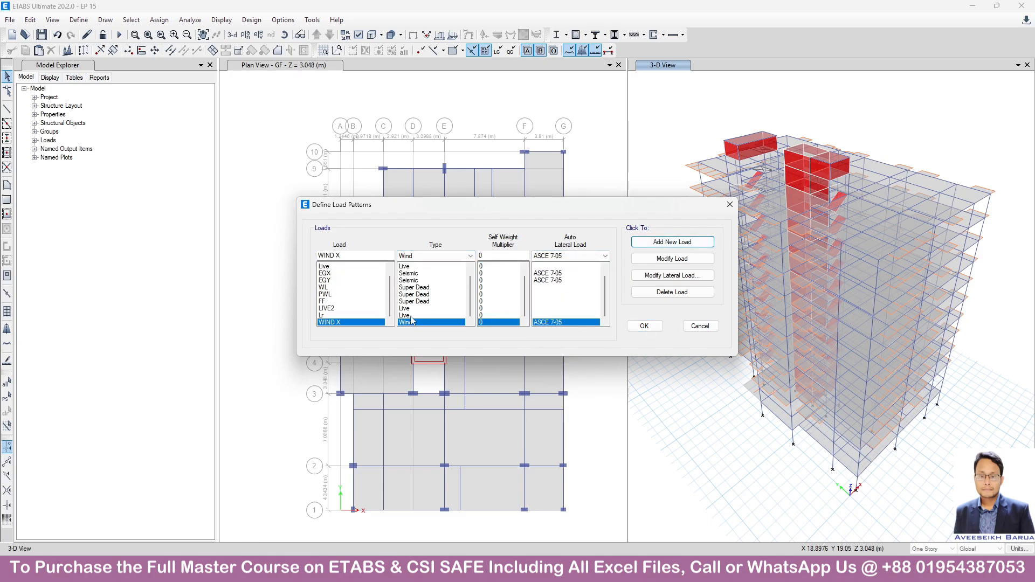
left_click(348, 258)
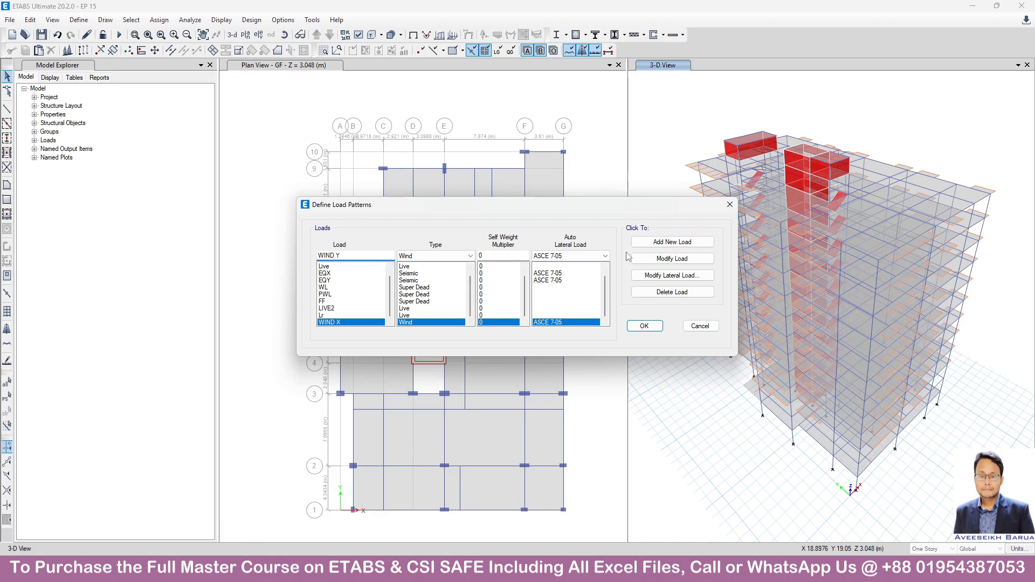
left_click(674, 243)
Examine the e1 and e2 ratios in the lateral load settings of WIND X, and leave them without changes.
left_click(330, 316)
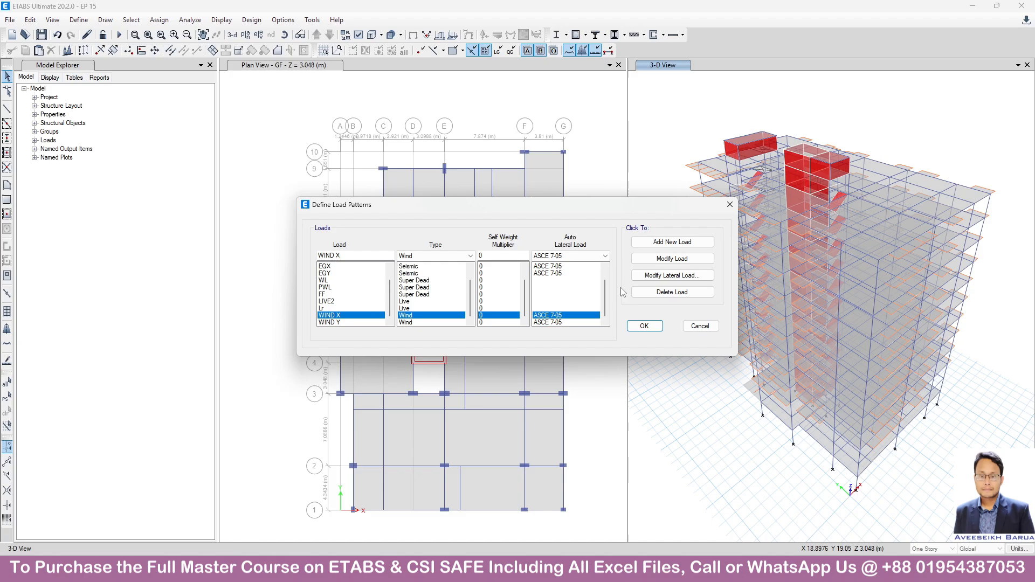
left_click(652, 277)
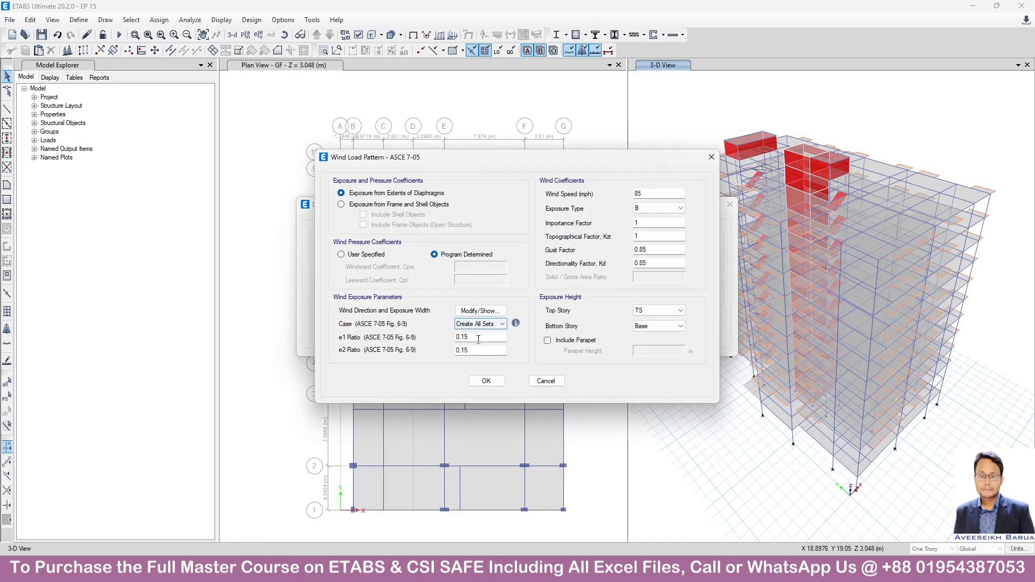
left_click_drag(481, 336, 410, 338)
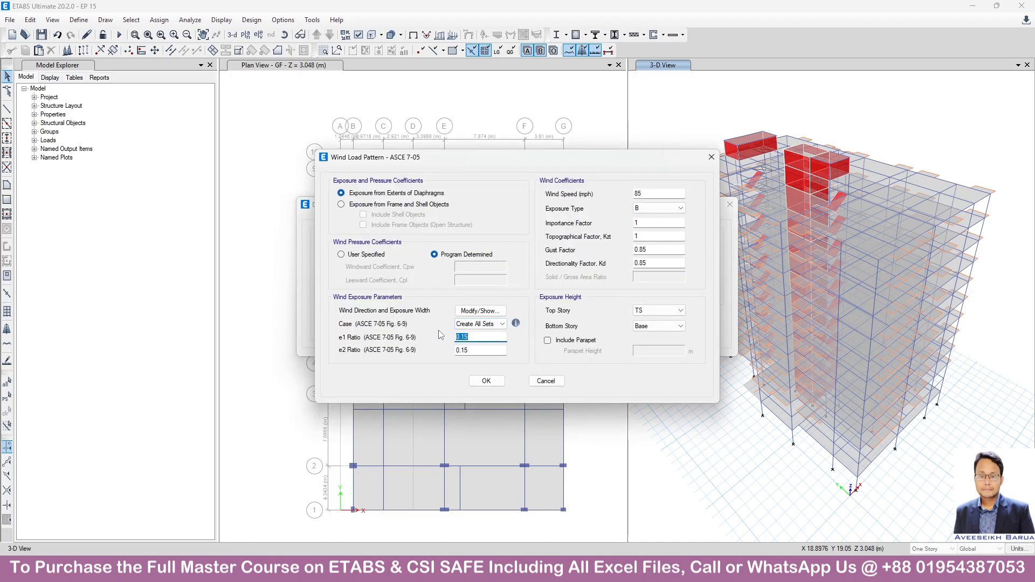
left_click_drag(478, 350, 331, 358)
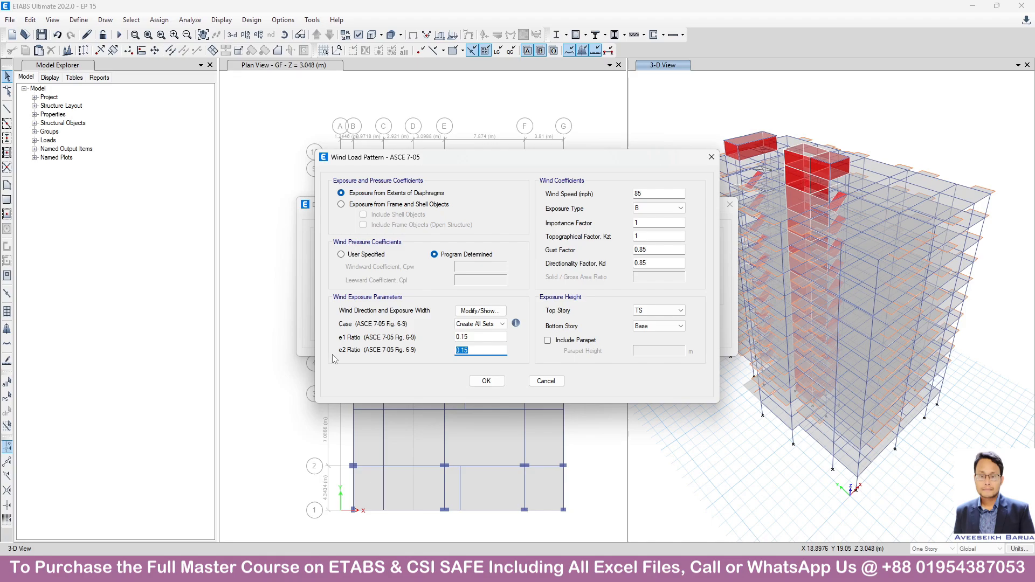
left_click(546, 381)
Examine the e1 and e2 ratios in the lateral load settings of WIND Y, and leave them without changes.
left_click(349, 323)
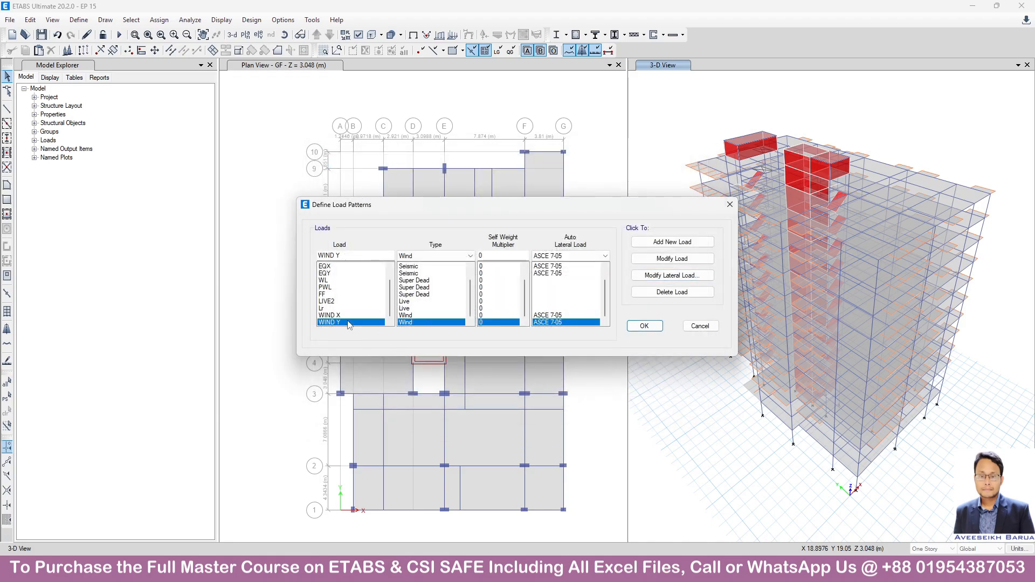
left_click(675, 276)
double_click(476, 339)
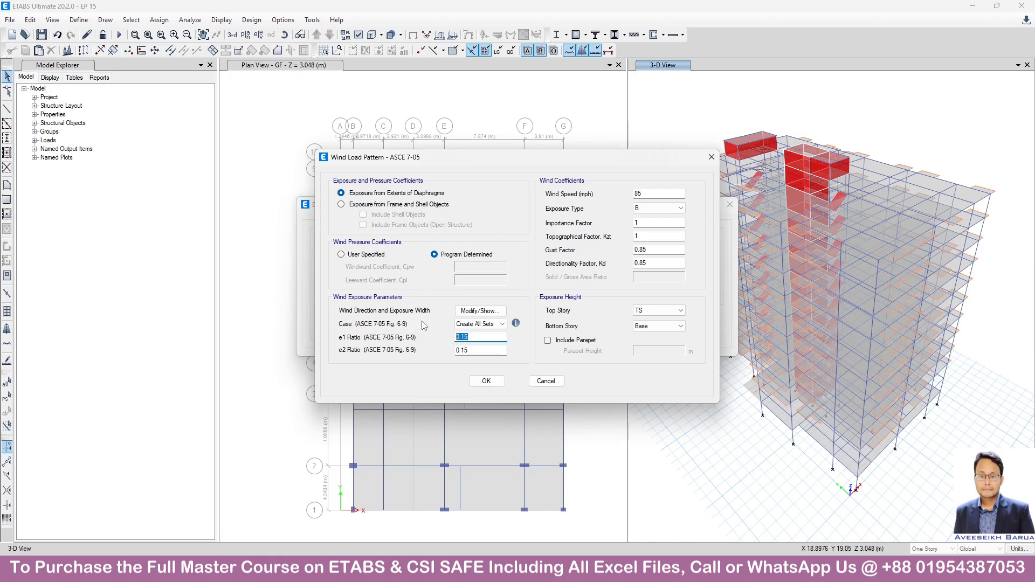
double_click(478, 350)
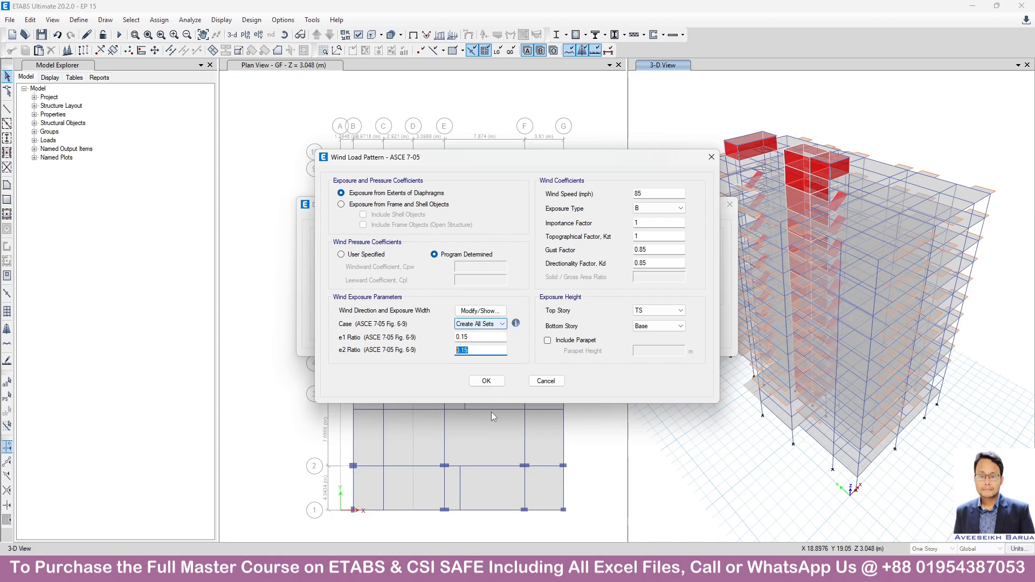
left_click(711, 157)
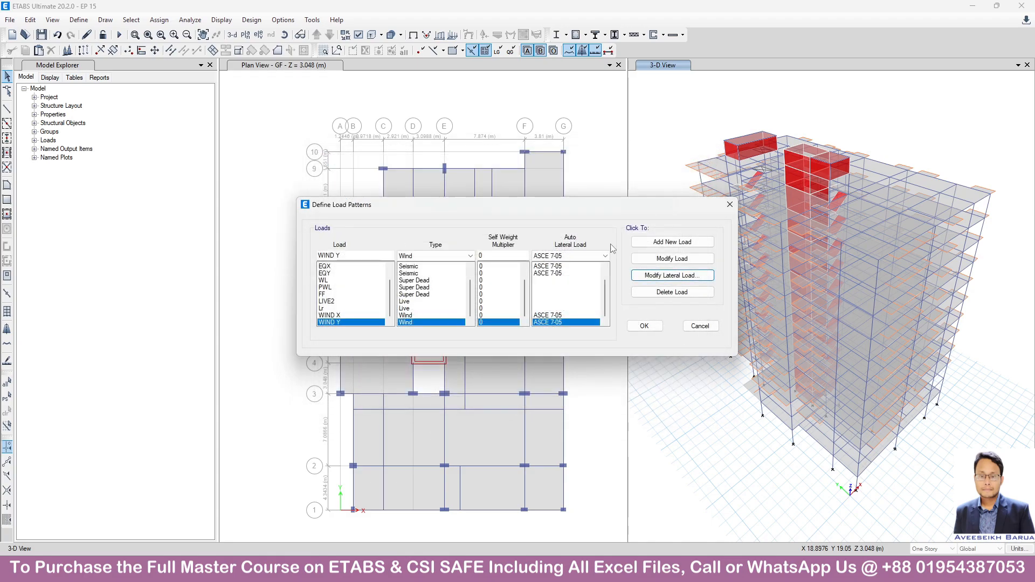
Open the lateral load settings of WIND X and switch its wind pressure coefficients to user specified.
left_click(351, 317)
left_click(671, 275)
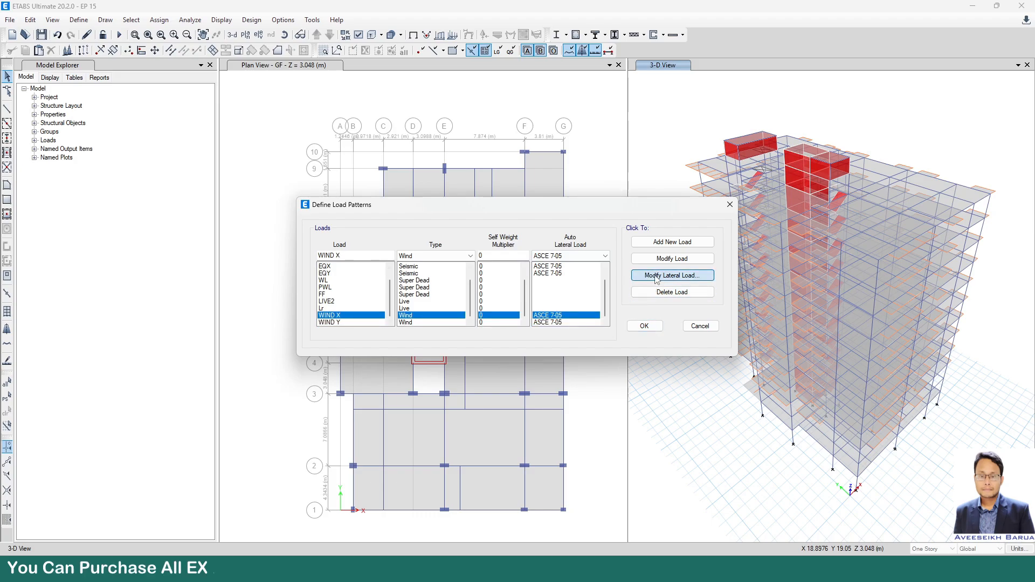
left_click(355, 256)
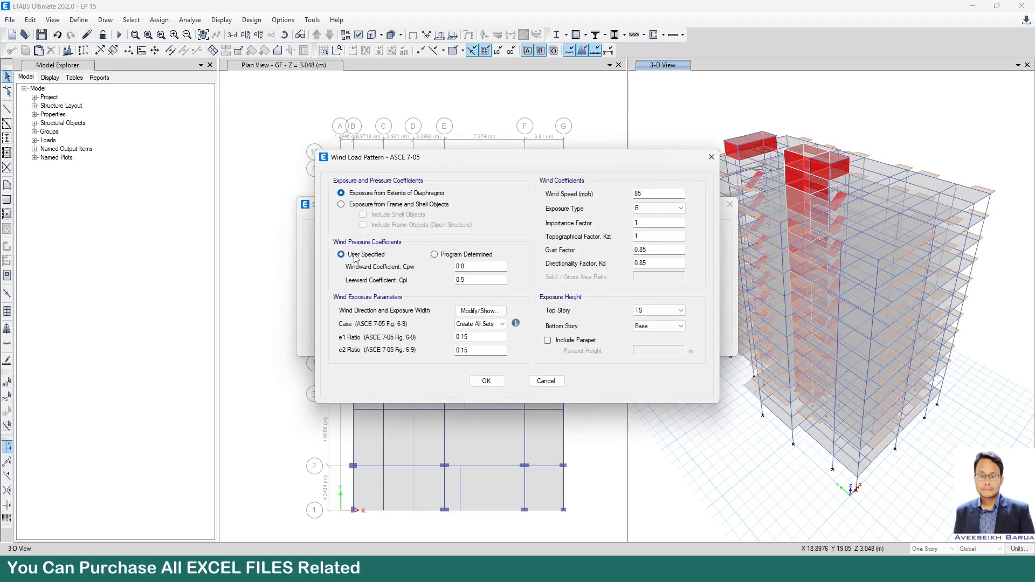
double_click(468, 266)
left_click_drag(471, 280, 349, 286)
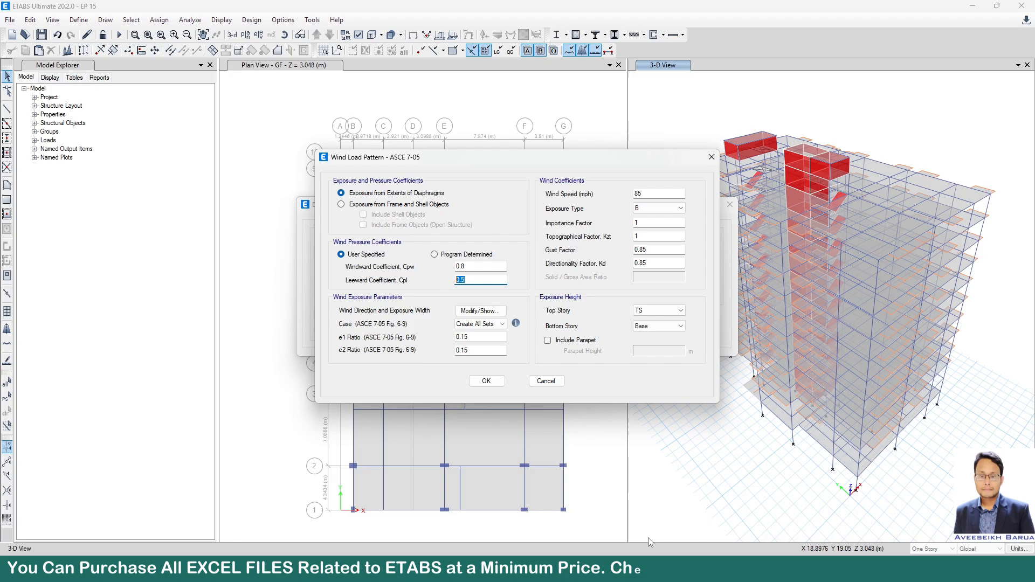
Clear the calculator and examine the overall width and length dimensions of the floor plan in the AutoCAD drawing.
left_click(630, 570)
left_click(749, 448)
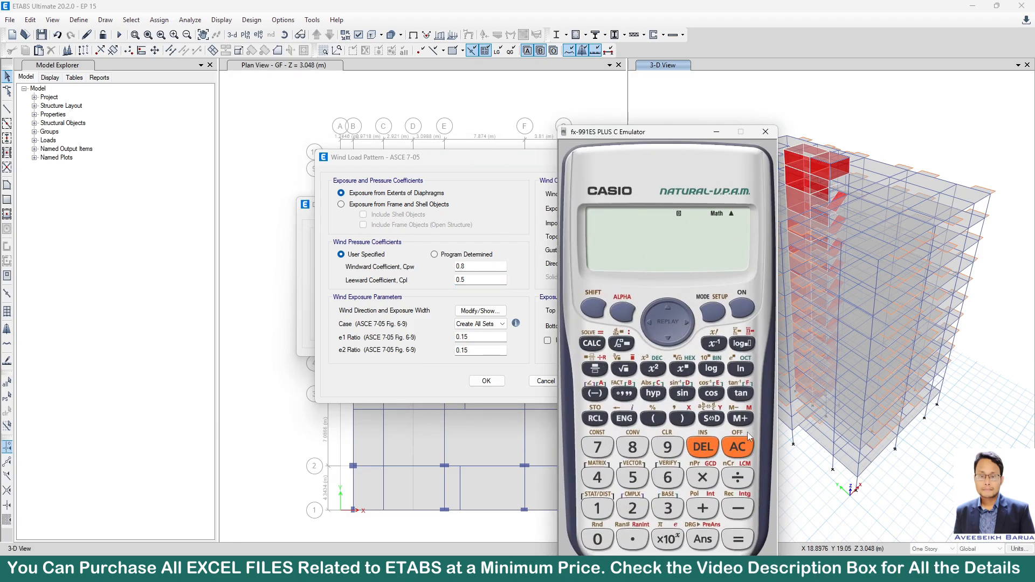
left_click(585, 570)
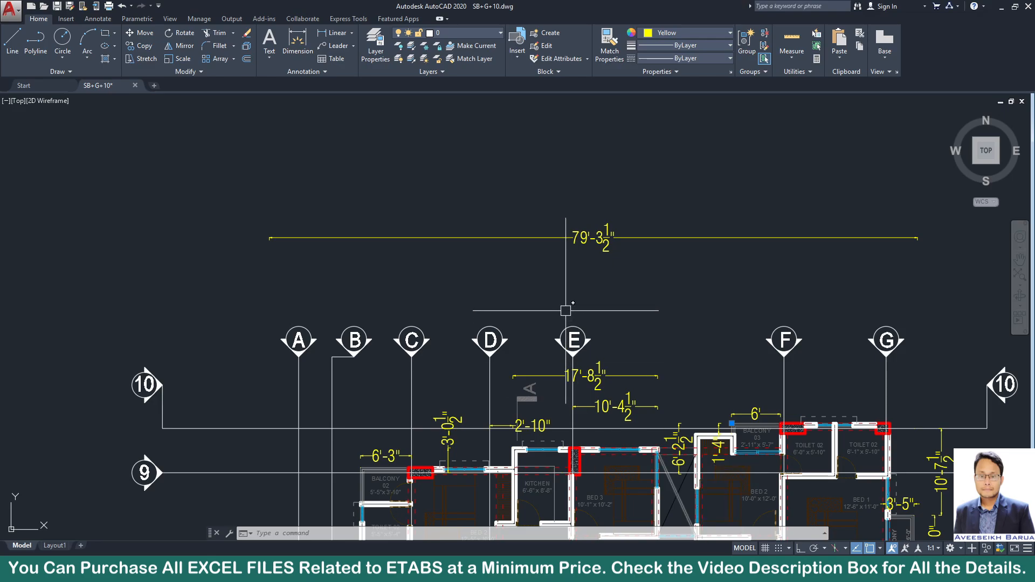
scroll(556, 270, "down", 5)
scroll(436, 370, "up", 5)
scroll(428, 304, "up", 2)
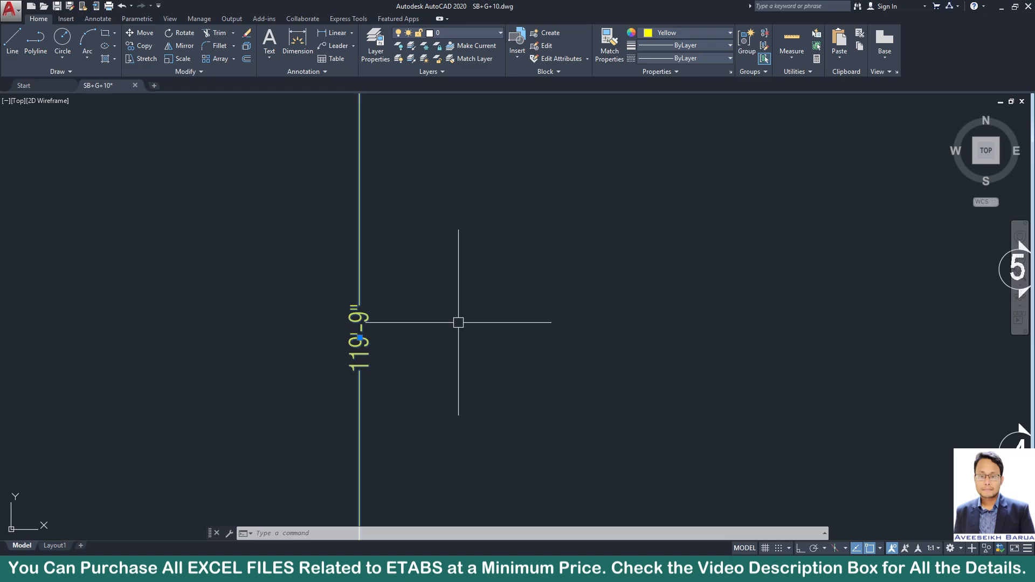
scroll(512, 321, "down", 4)
scroll(526, 345, "up", 2)
middle_click_drag(511, 301, 462, 296)
scroll(327, 277, "up", 3)
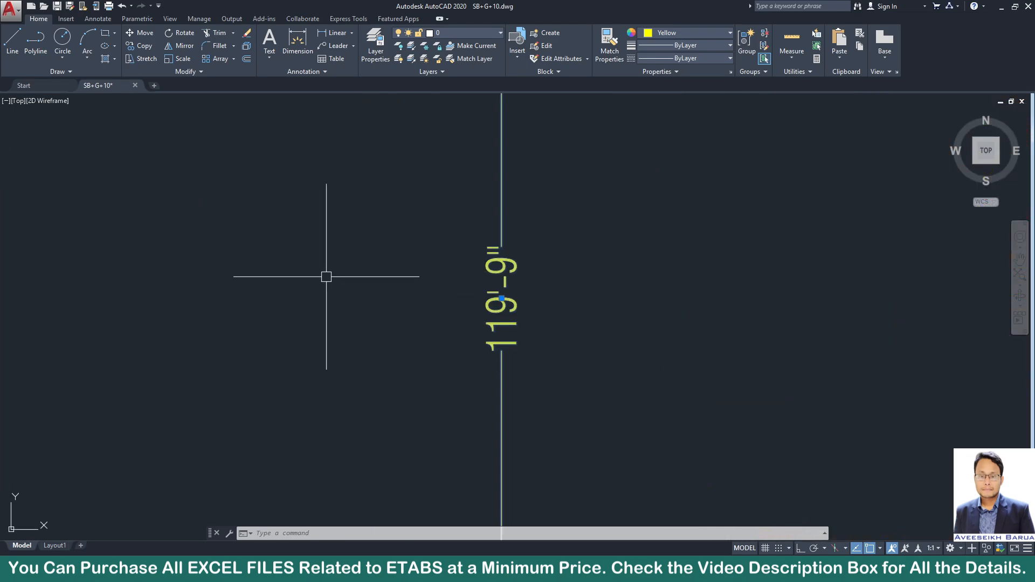
scroll(351, 326, "down", 4)
mouse_move(635, 257)
middle_mouse_down()
mouse_move(588, 376)
mouse_move(626, 331)
mouse_move(625, 307)
middle_mouse_up()
scroll(675, 193, "up", 2)
scroll(637, 205, "down", 3)
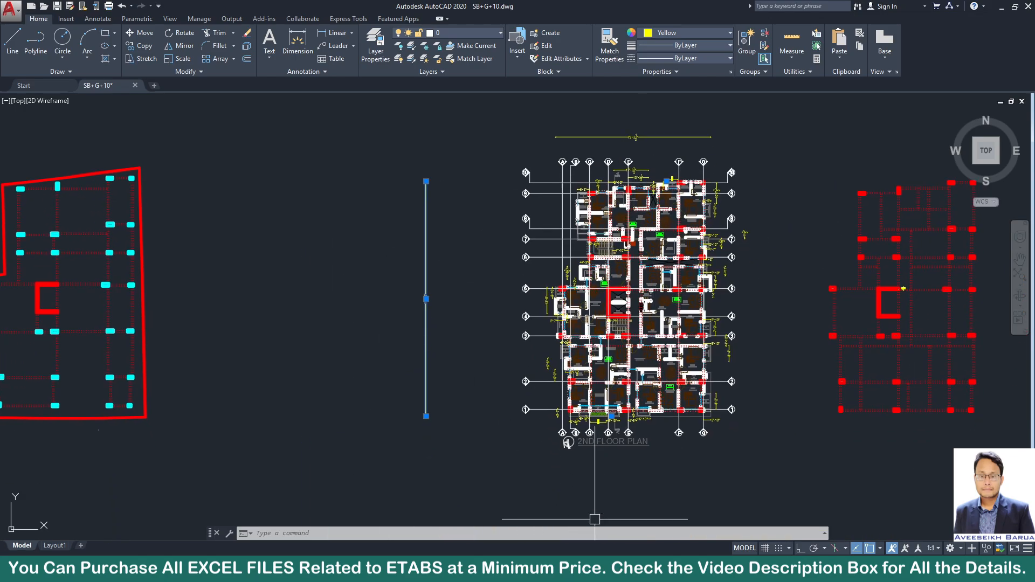
Calculate the plan dimension ratio 79.25 ÷ 119.75 in the calculator emulator, rechecking the length in the drawing, and show it as a decimal.
left_click(600, 569)
left_click(729, 451)
left_click(601, 441)
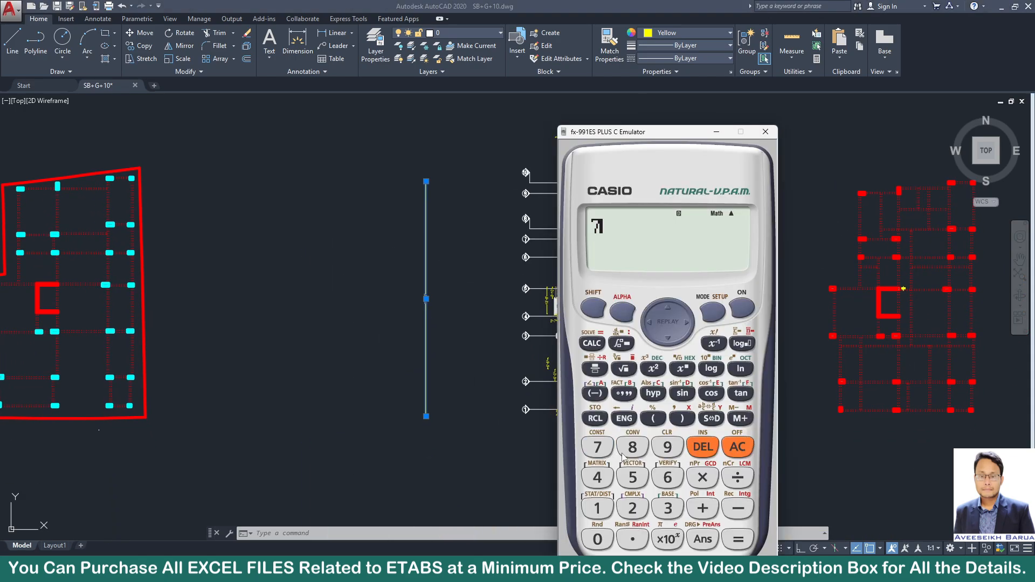
left_click(668, 447)
left_click(633, 539)
left_click(632, 508)
left_click(633, 477)
left_click(737, 477)
scroll(388, 307, "up", 6)
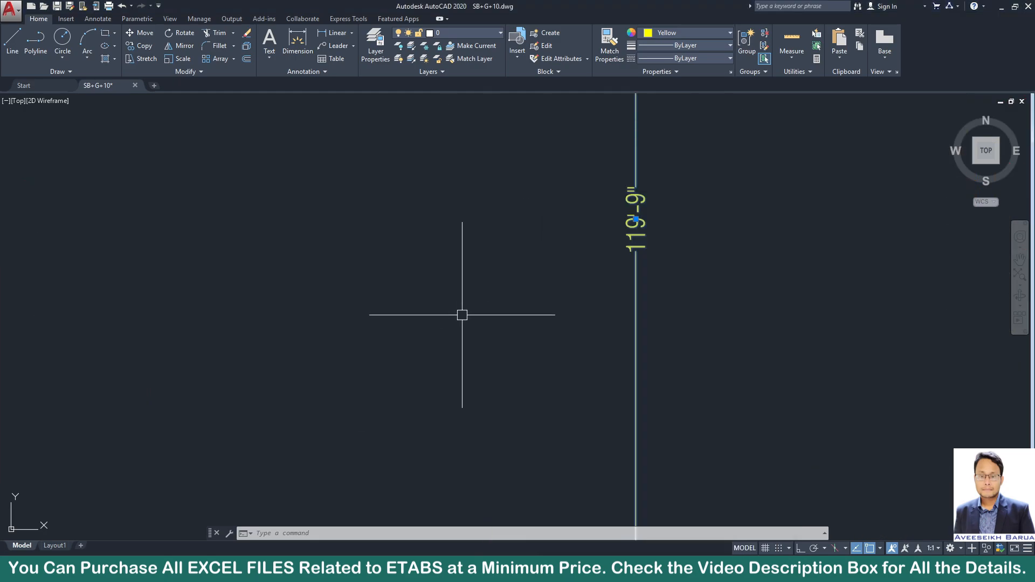
mouse_move(708, 571)
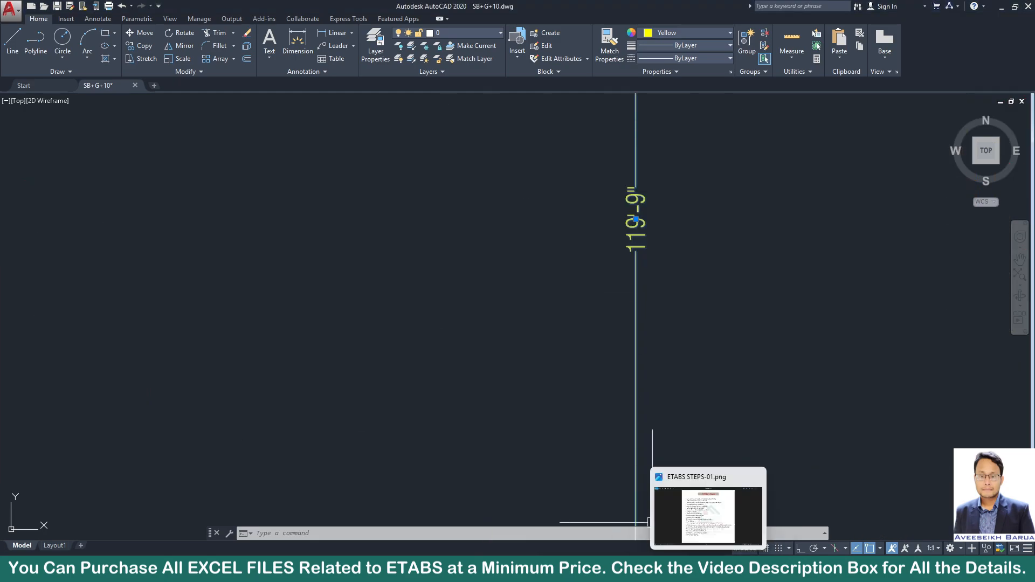
left_click(612, 570)
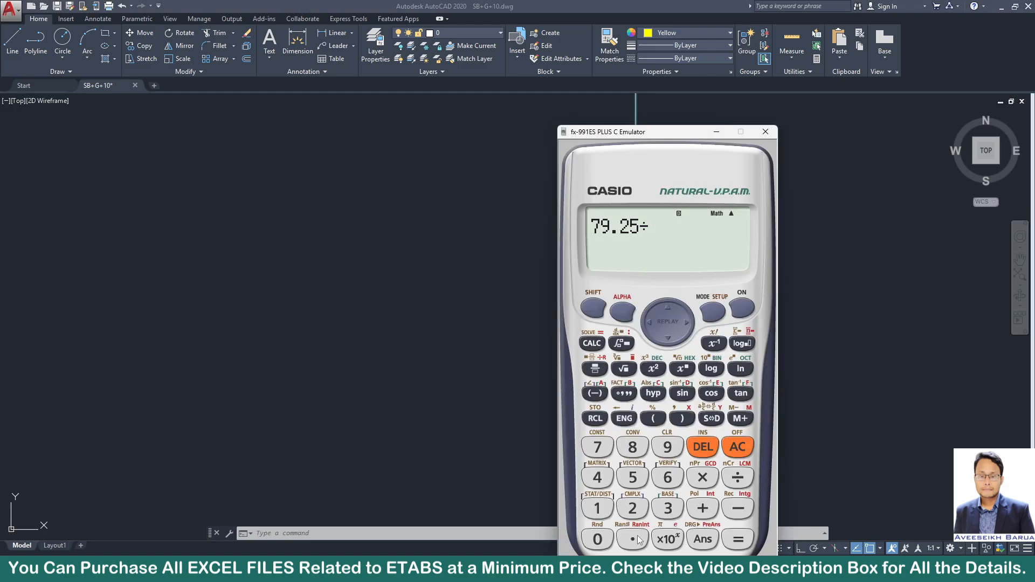
left_click(597, 508)
left_click(604, 512)
left_click(667, 447)
left_click(632, 540)
left_click(603, 451)
left_click(628, 475)
left_click(737, 540)
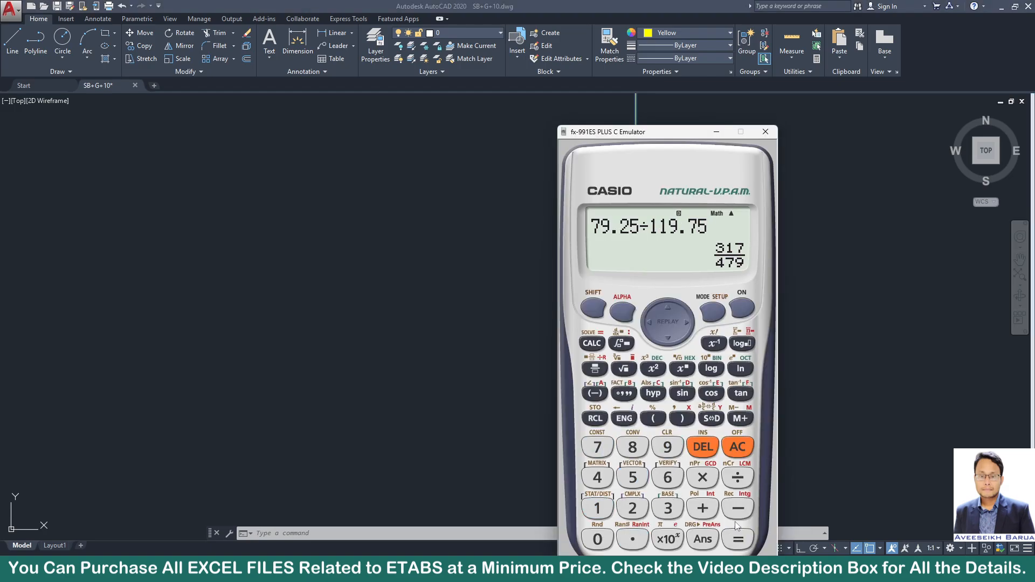
left_click(712, 420)
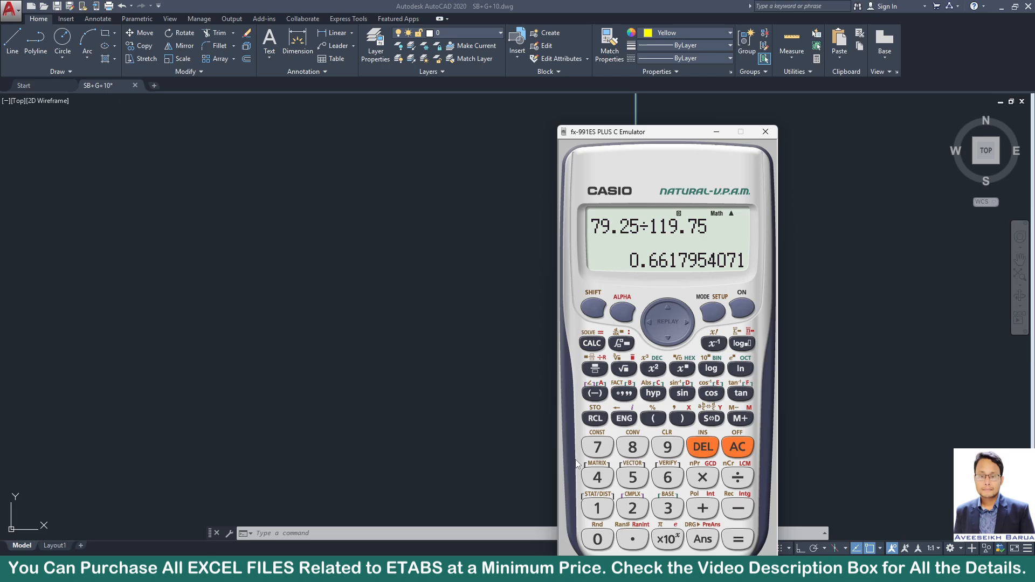
Look up the windward and leeward coefficient page in the Word list and examine the wall pressure coefficients on page 574 of BNBC 2020.
left_click(756, 570)
left_click(741, 515)
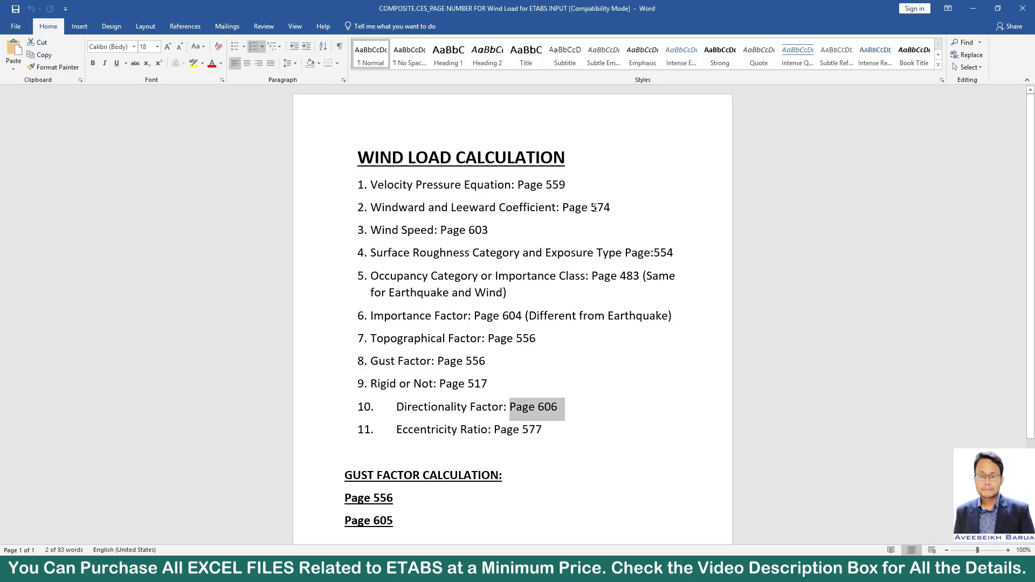
left_click_drag(573, 208, 620, 208)
left_click(513, 570)
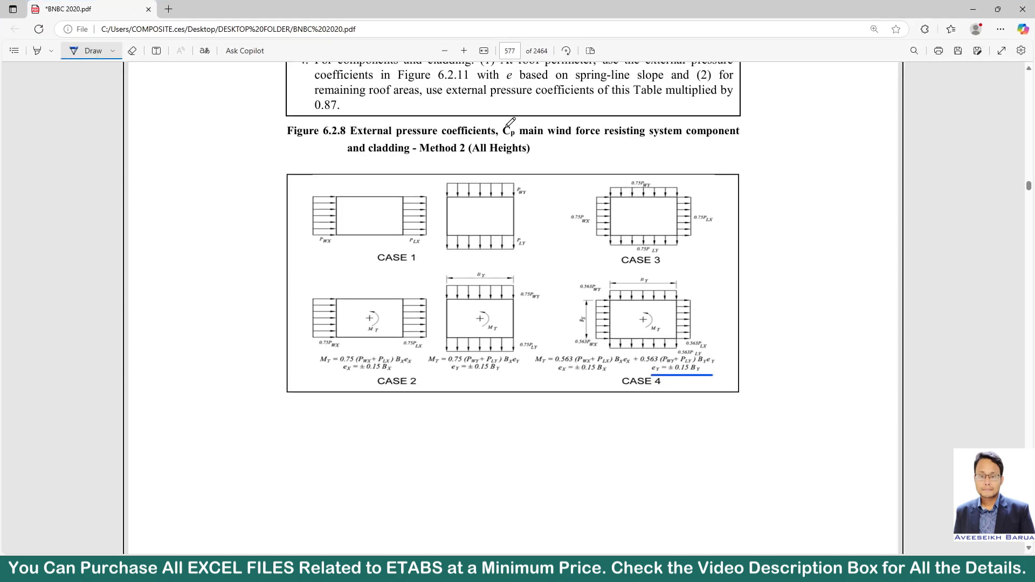
left_click(511, 51)
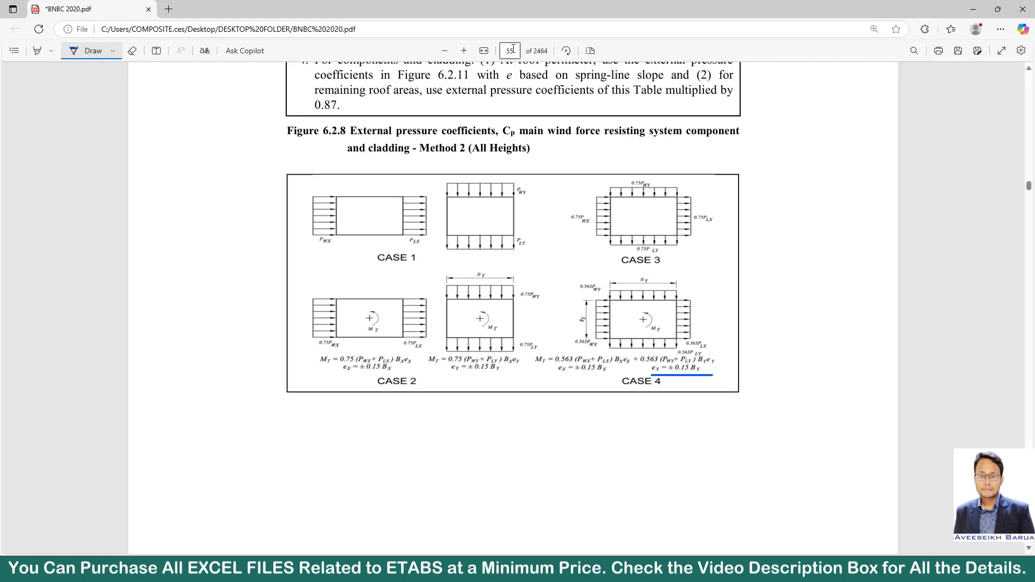
type("574")
key("Return")
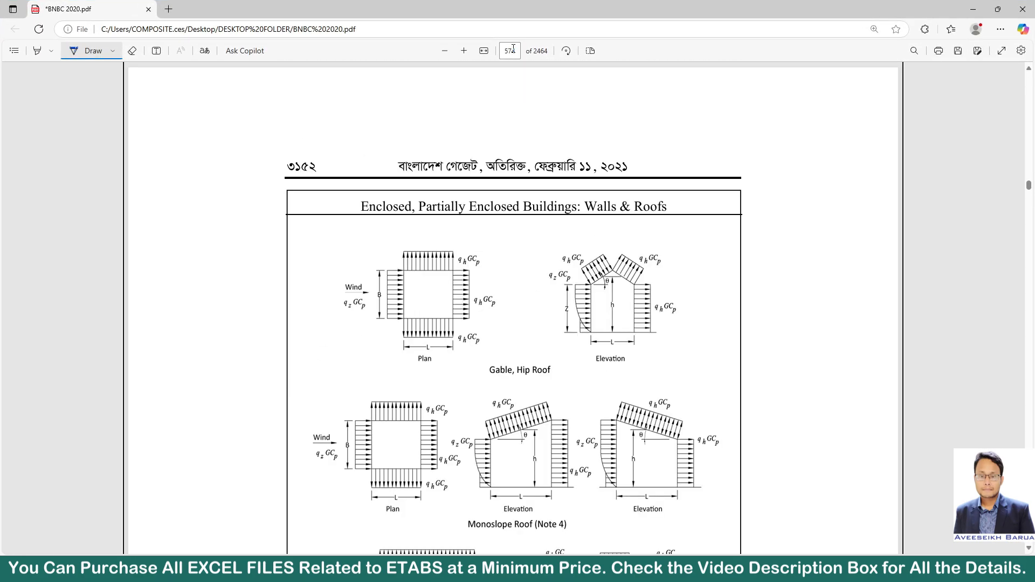
scroll(615, 317, "down", 4)
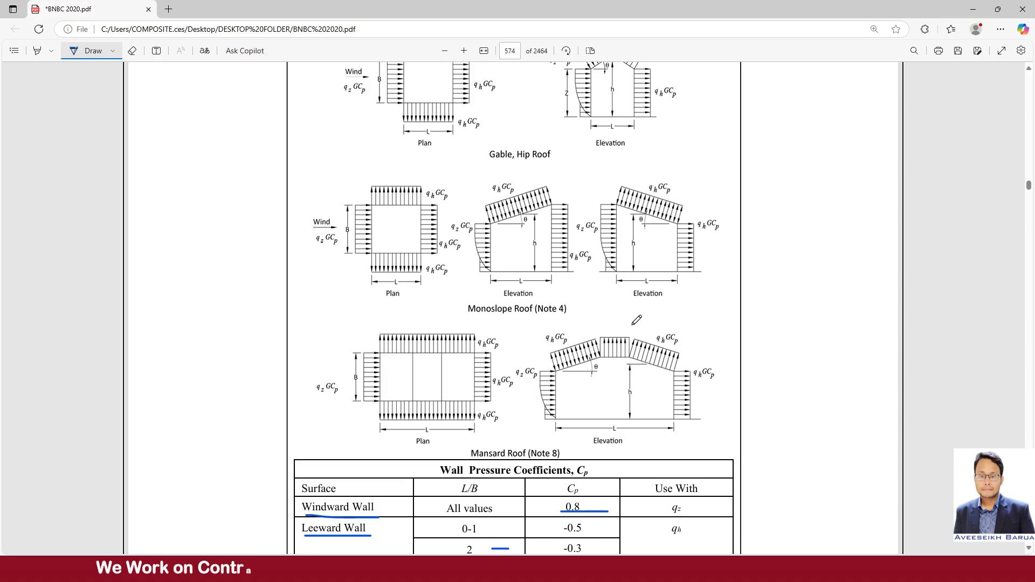
scroll(616, 317, "down", 5)
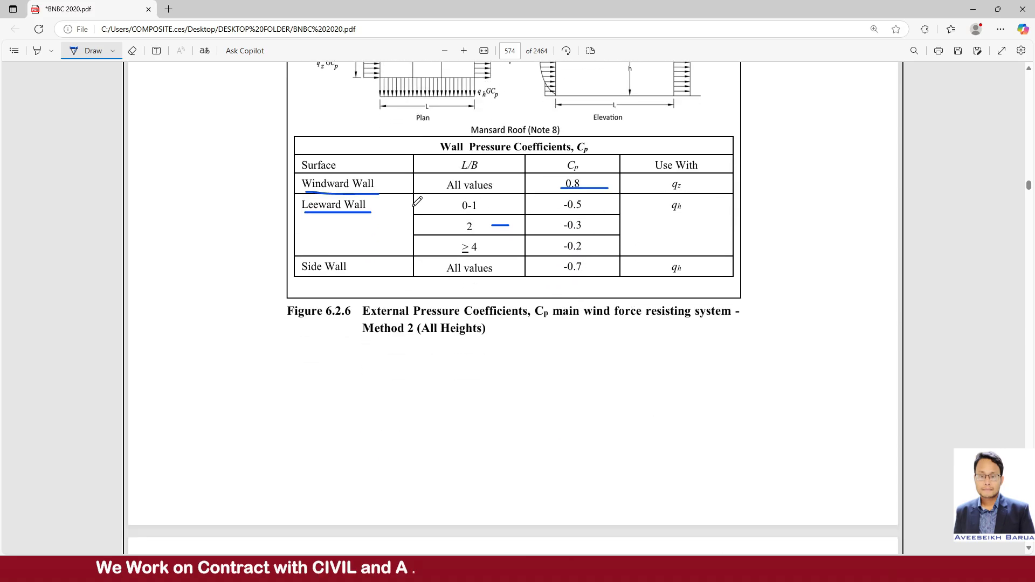
In ETABS, check the WIND X windward and leeward coefficients against the BNBC table and review the exposure width data, leaving everything as set.
key("alt+Tab")
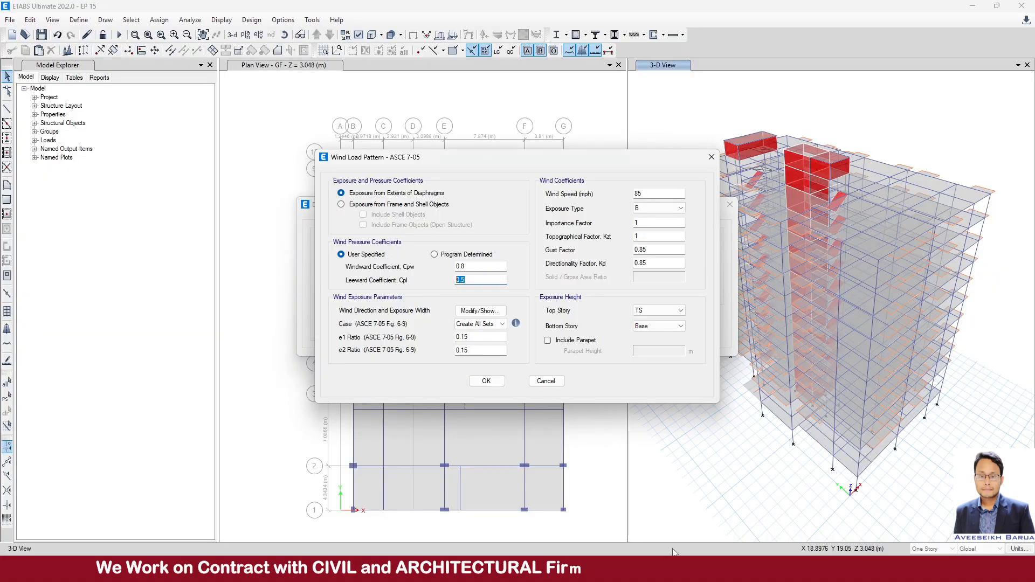
left_click(484, 267)
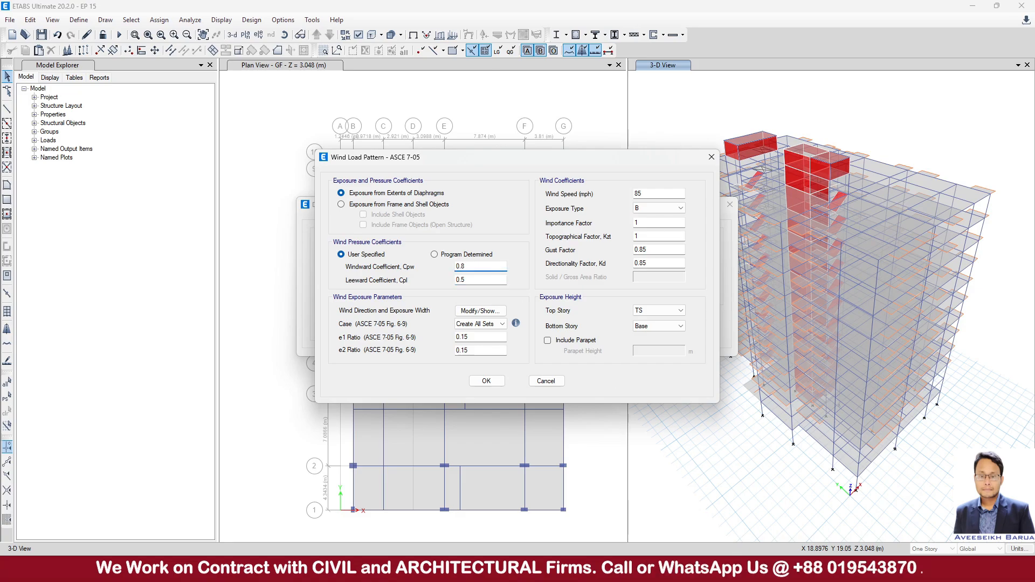
key("alt+Tab")
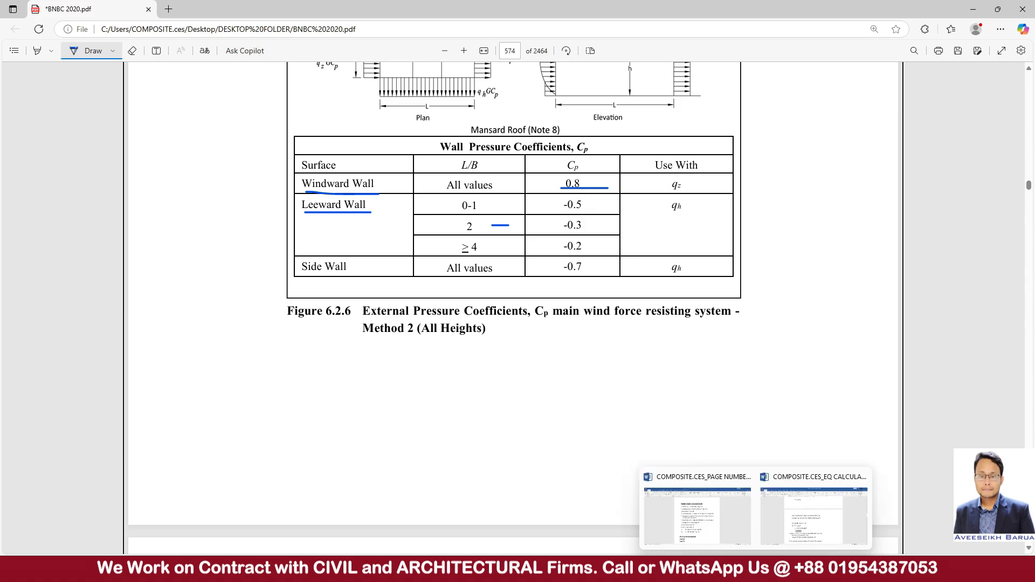
left_click(682, 569)
left_click(491, 279)
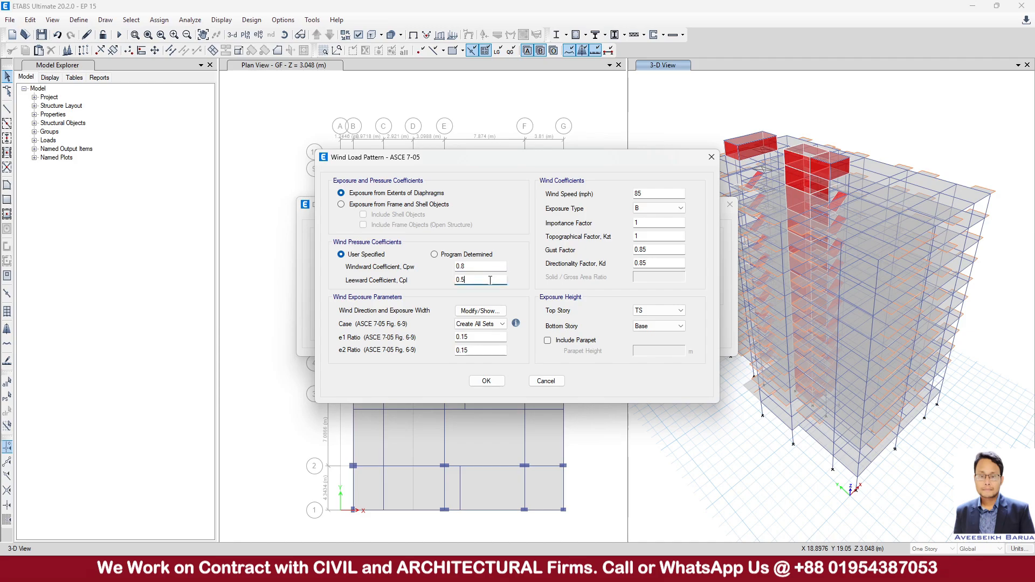
left_click(480, 311)
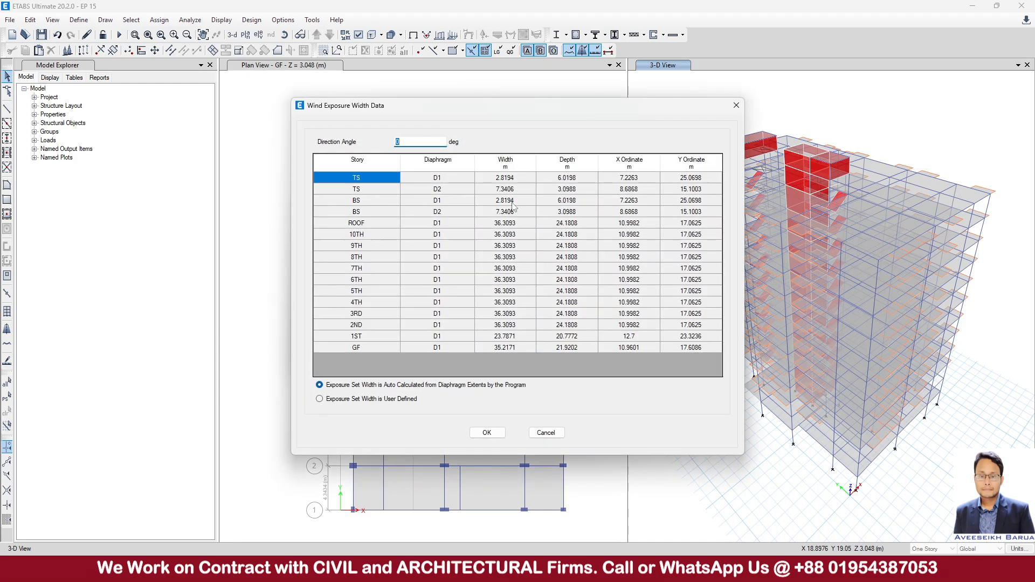
left_click(487, 433)
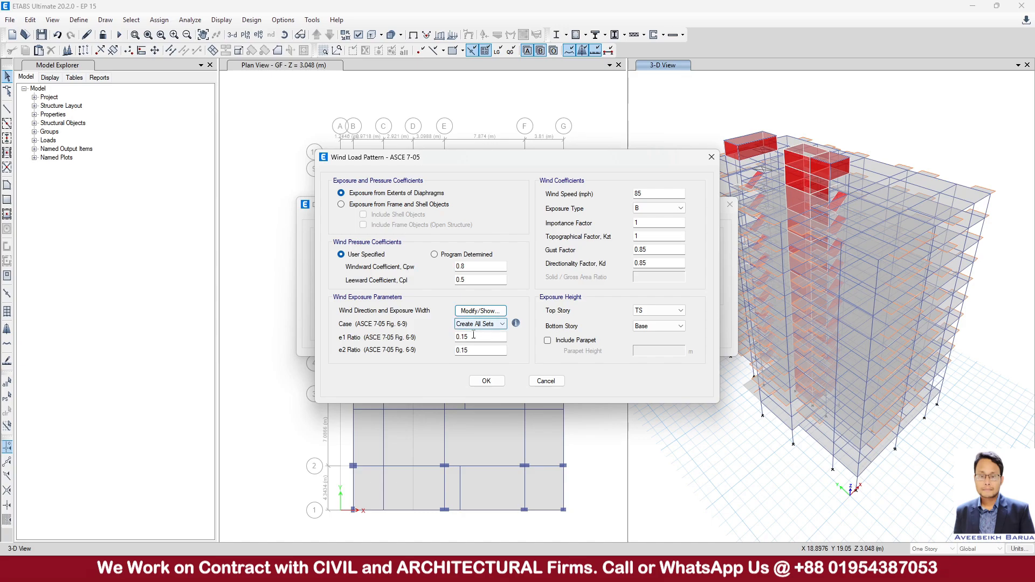
Set the WIND X wind speed to 179.2 mph with exposure type B, keeping the importance, topographical, gust and directionality factors.
double_click(659, 195)
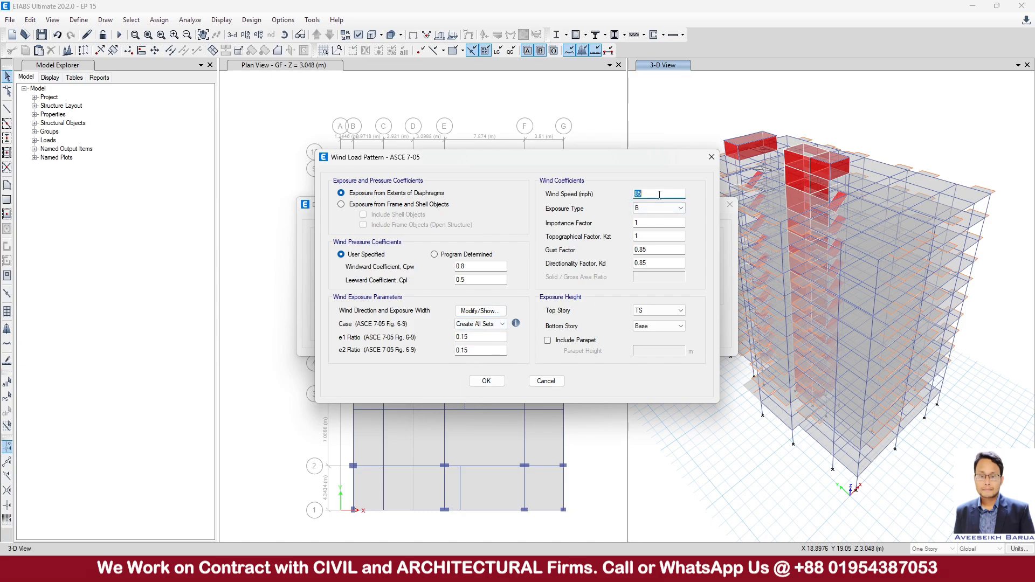
type("179.2")
left_click(636, 209)
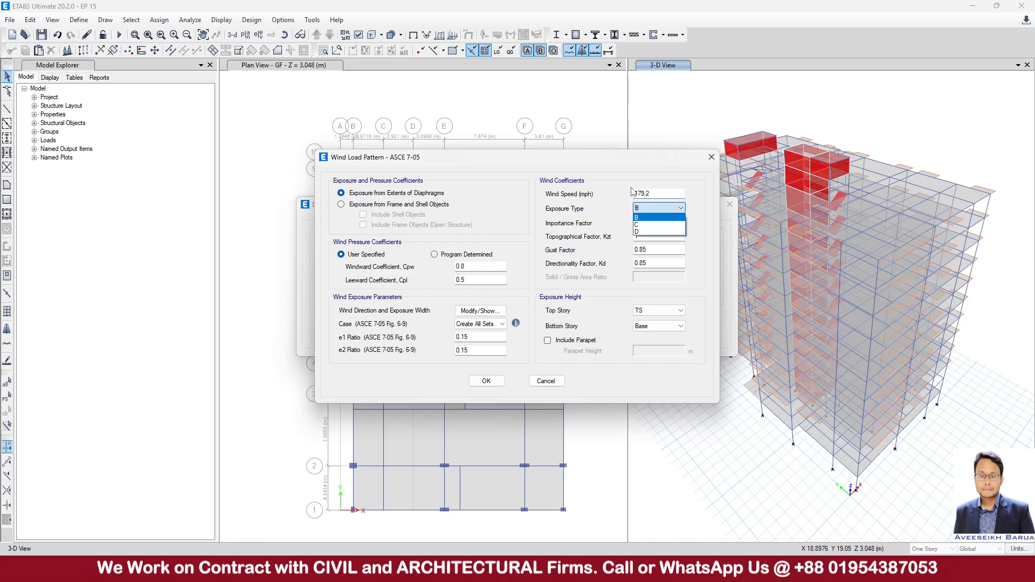
left_click(660, 216)
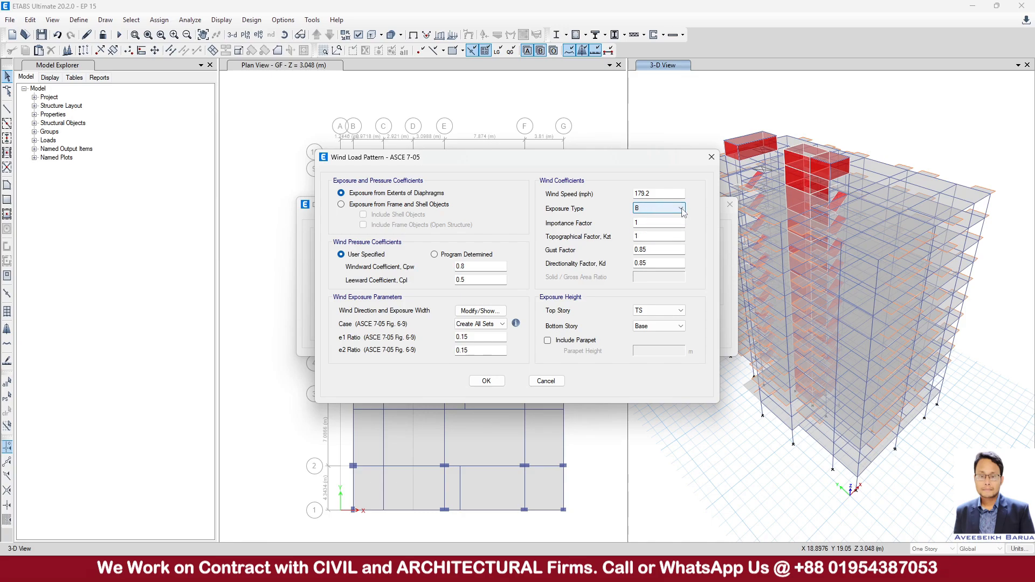
double_click(657, 224)
double_click(657, 238)
double_click(658, 251)
left_click(661, 263)
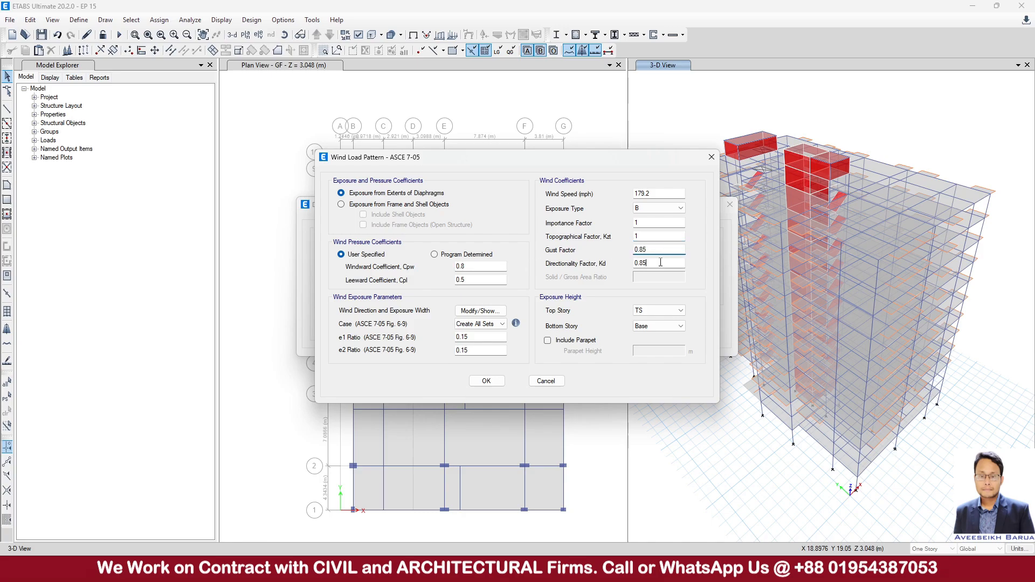
Set the WIND X bottom story to GF, include a parapet 1 m high, and accept the settings.
left_click(648, 327)
left_click(647, 427)
left_click(576, 345)
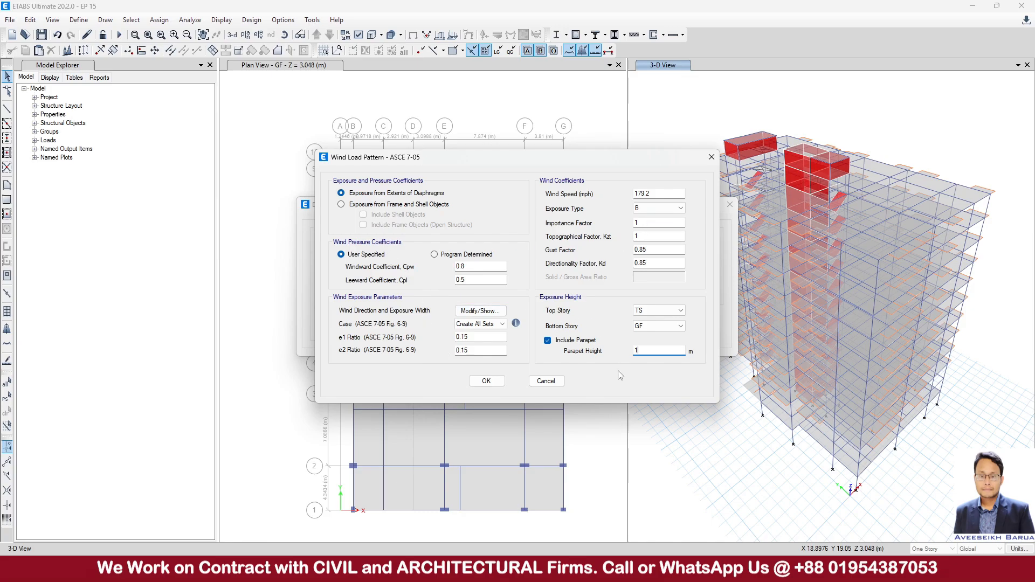
left_click(485, 380)
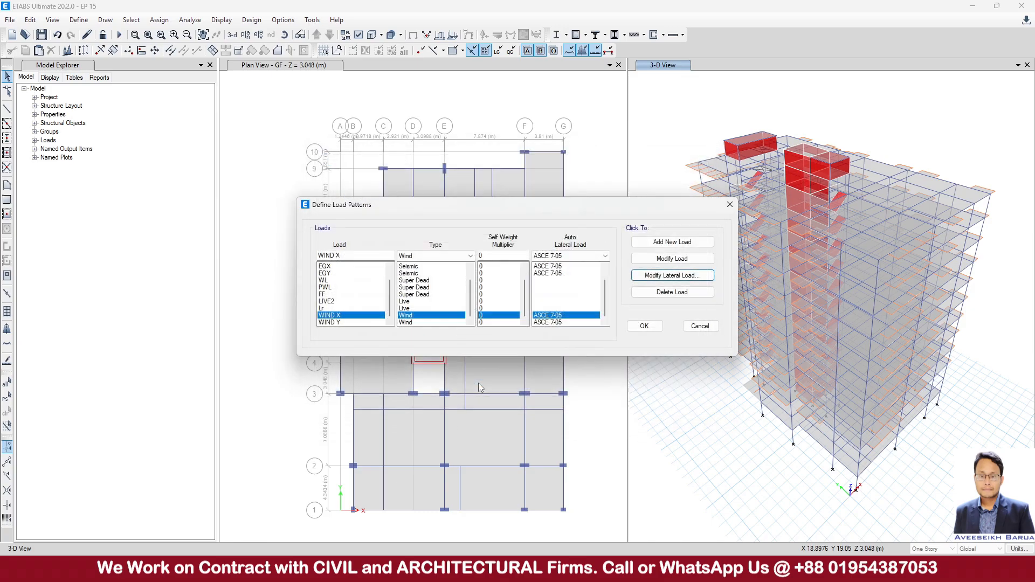
Open the lateral load settings of WIND Y and switch its wind pressure coefficients to user specified.
left_click(669, 276)
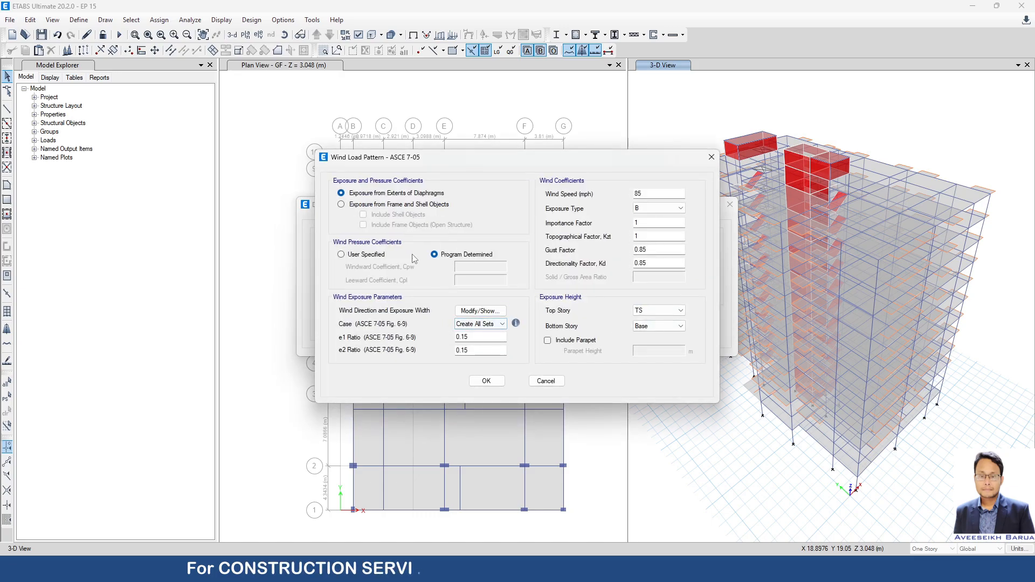
left_click(372, 255)
double_click(480, 266)
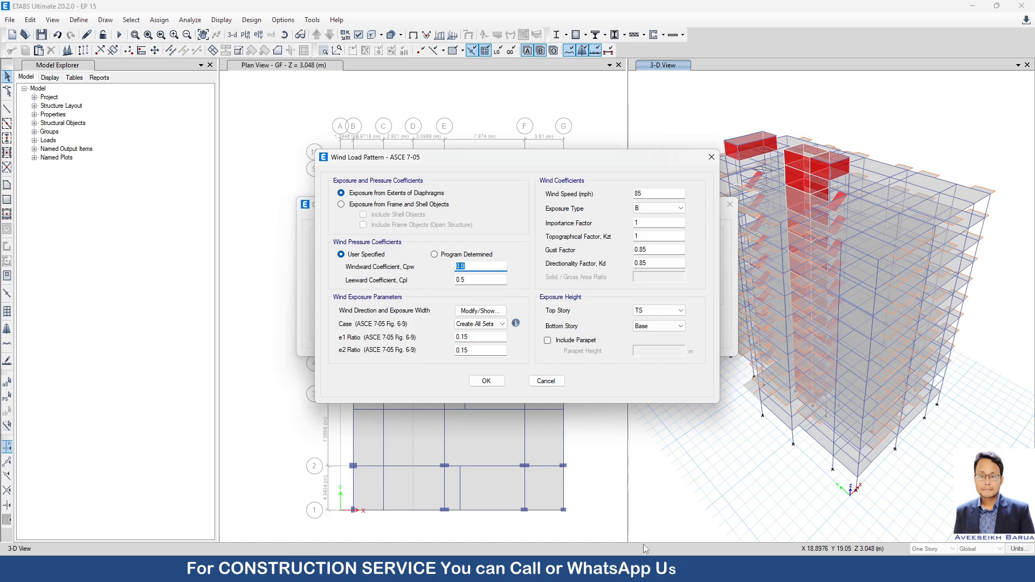
Switch to the fx-991ES calculator, clear it and enter 119.75 for the building's length in feet.
left_click(650, 569)
left_click(736, 452)
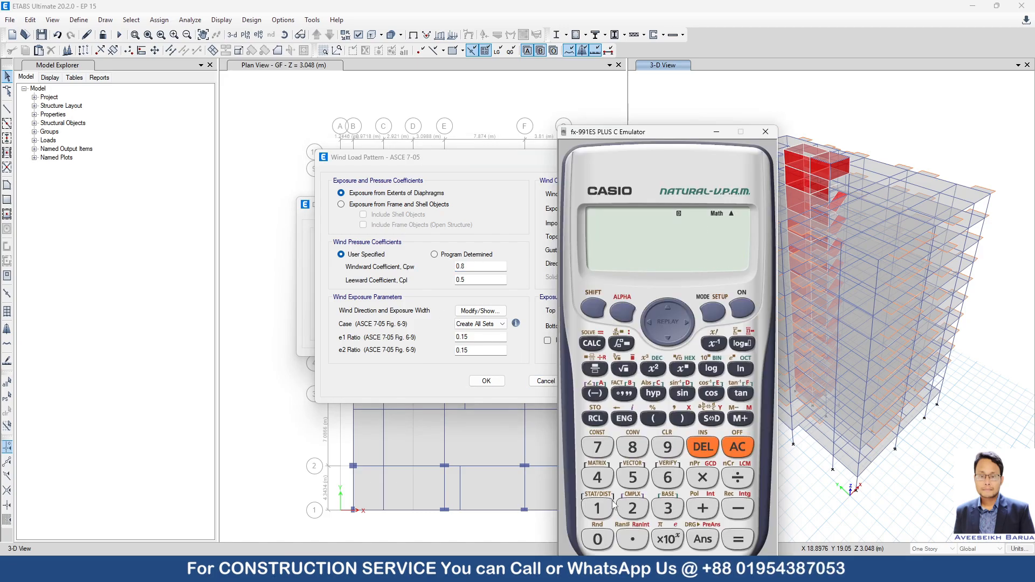
left_click(597, 509)
left_click(597, 510)
left_click(666, 450)
left_click(633, 540)
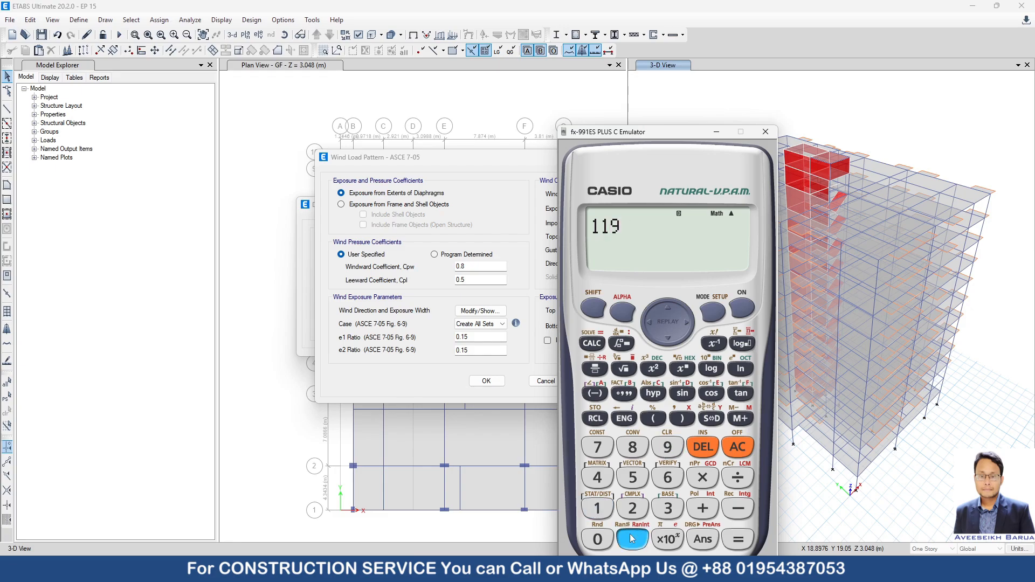
left_click(597, 447)
left_click(633, 477)
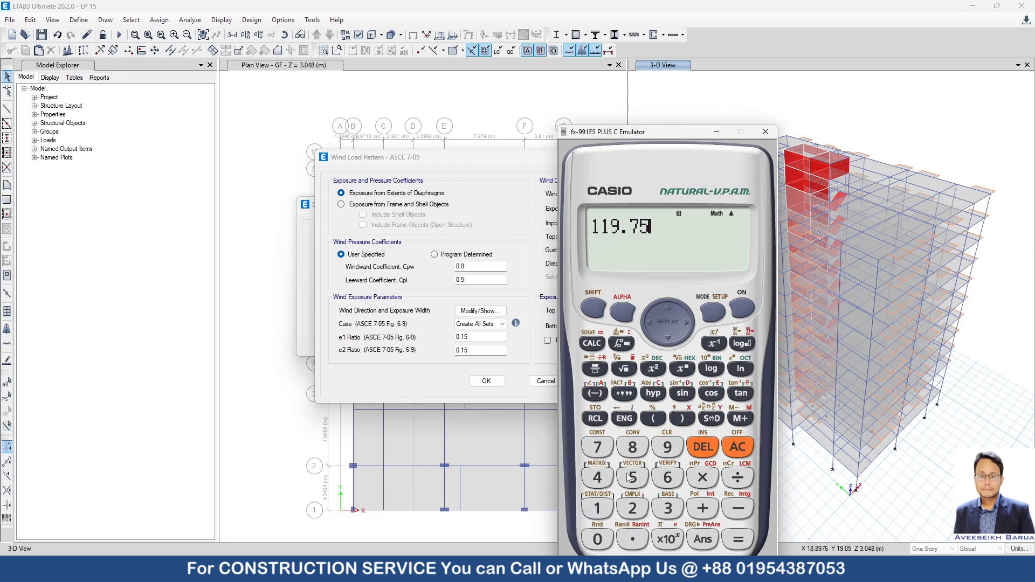
Switch to AutoCAD and check the overall width and length dimensions of the second floor plan.
mouse_move(686, 571)
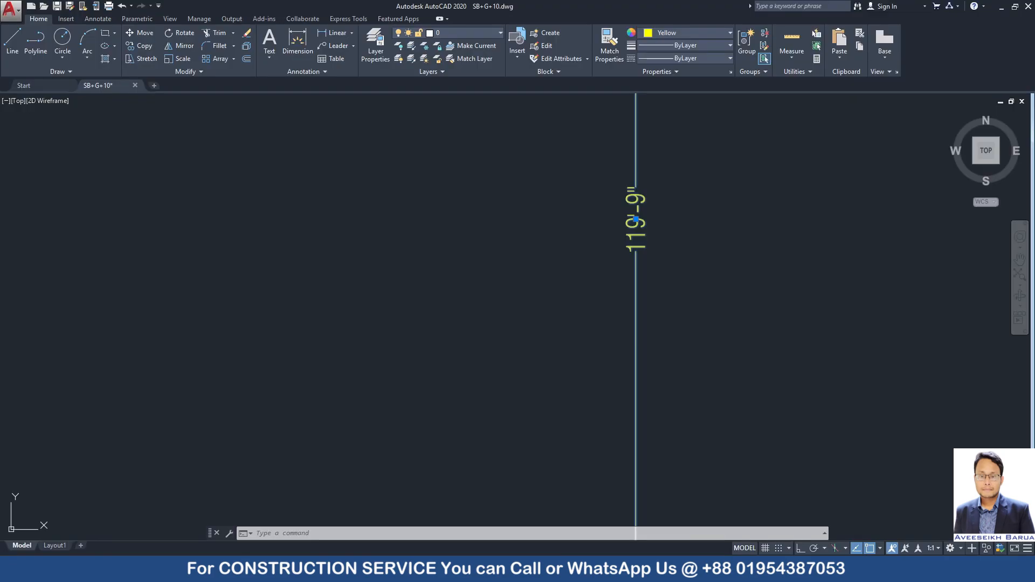
scroll(587, 206, "down", 5)
scroll(669, 253, "up", 3)
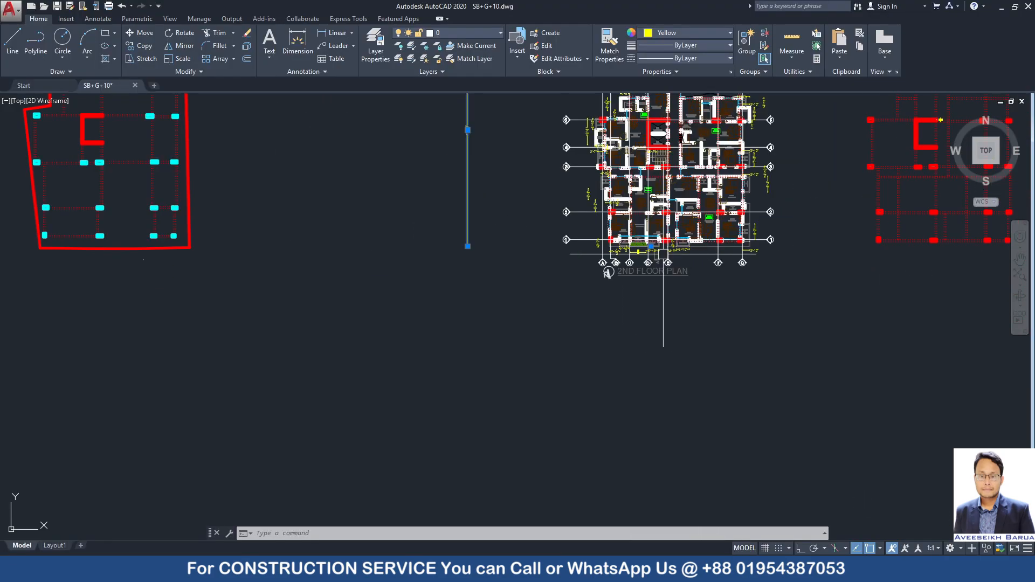
middle_click_drag(682, 370, 635, 423)
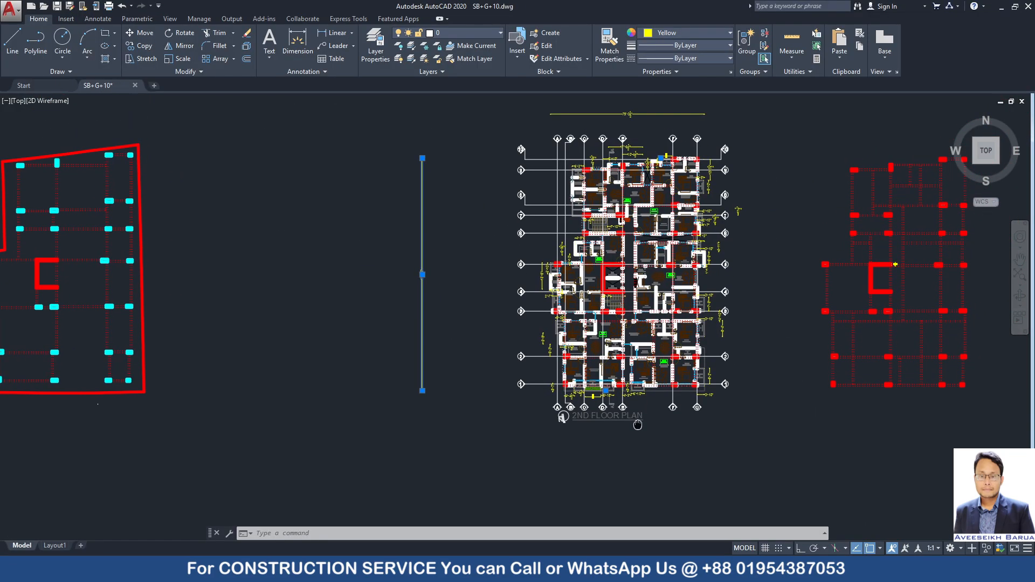
scroll(603, 131, "up", 5)
scroll(603, 131, "down", 6)
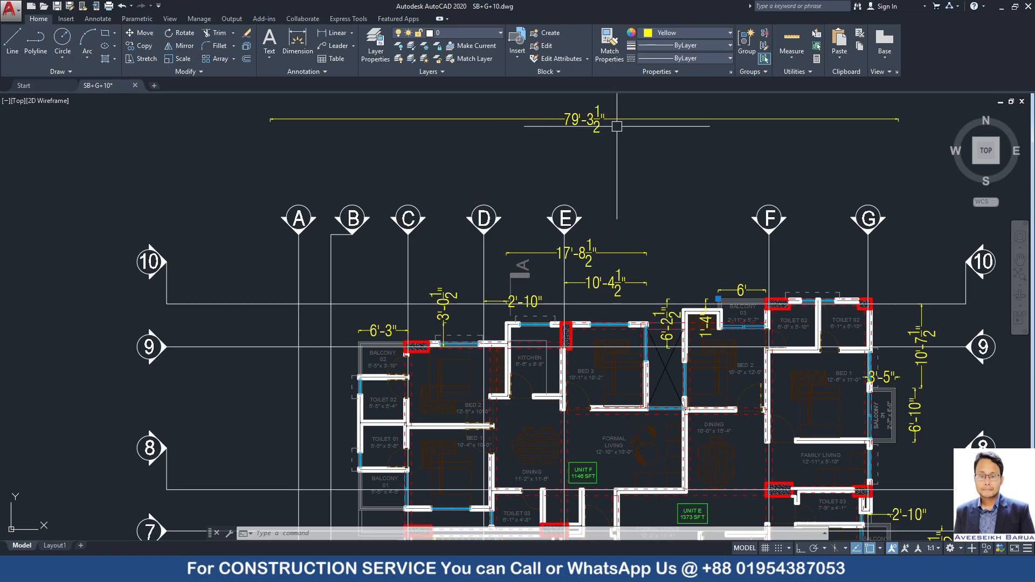
scroll(543, 196, "up", 6)
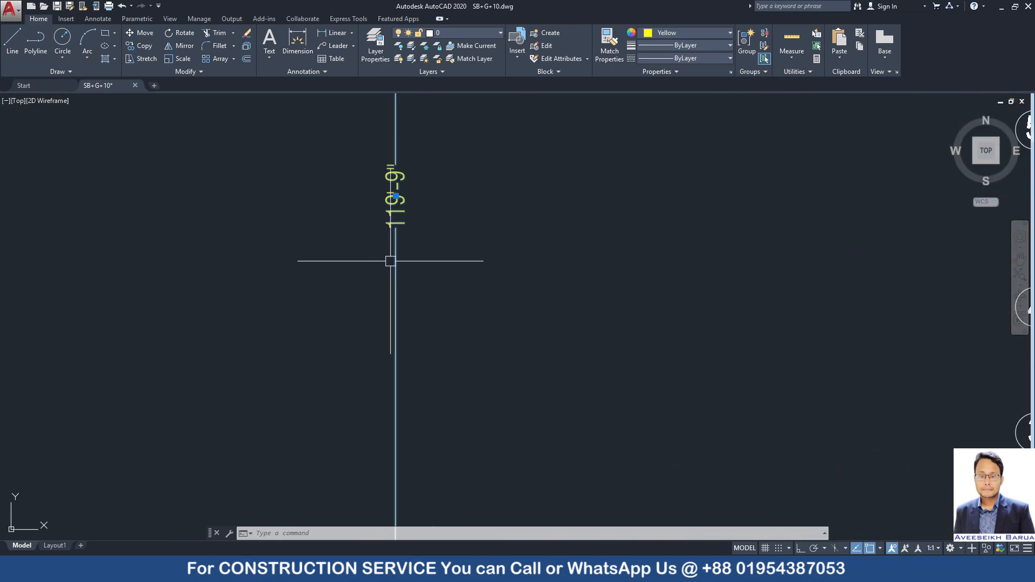
scroll(390, 260, "down", 3)
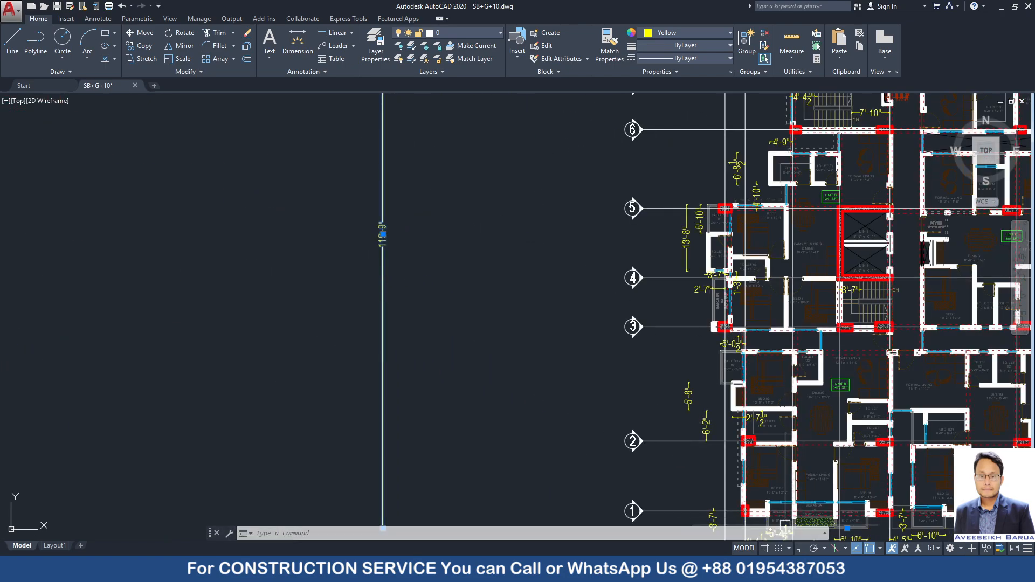
Return to the calculator, divide 119.75 by 79.25 and show the L/B ratio as a decimal.
key("alt+Tab")
left_click(735, 478)
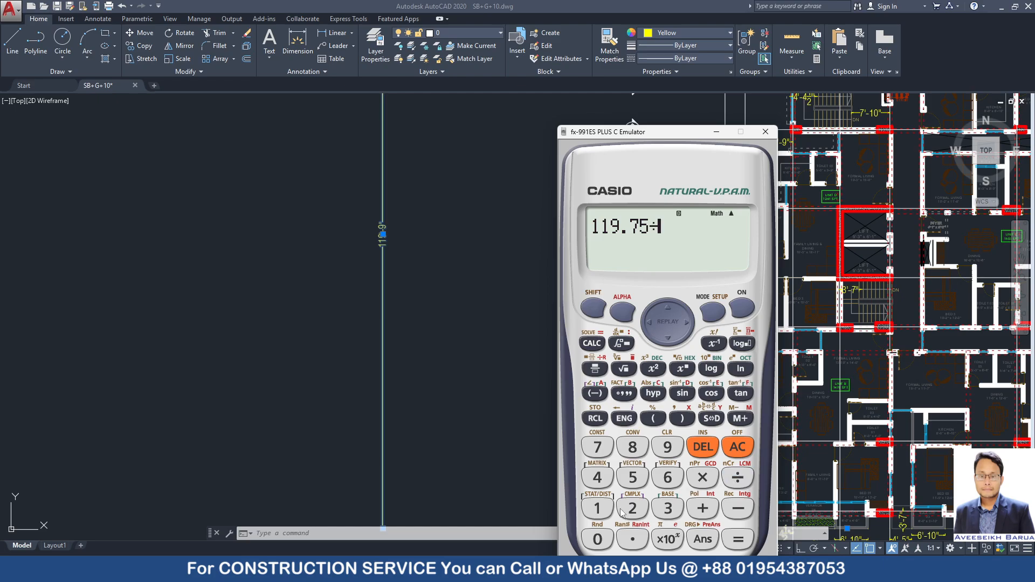
left_click(599, 449)
left_click(668, 450)
left_click(634, 538)
left_click(636, 508)
left_click(637, 484)
left_click(739, 540)
left_click(711, 419)
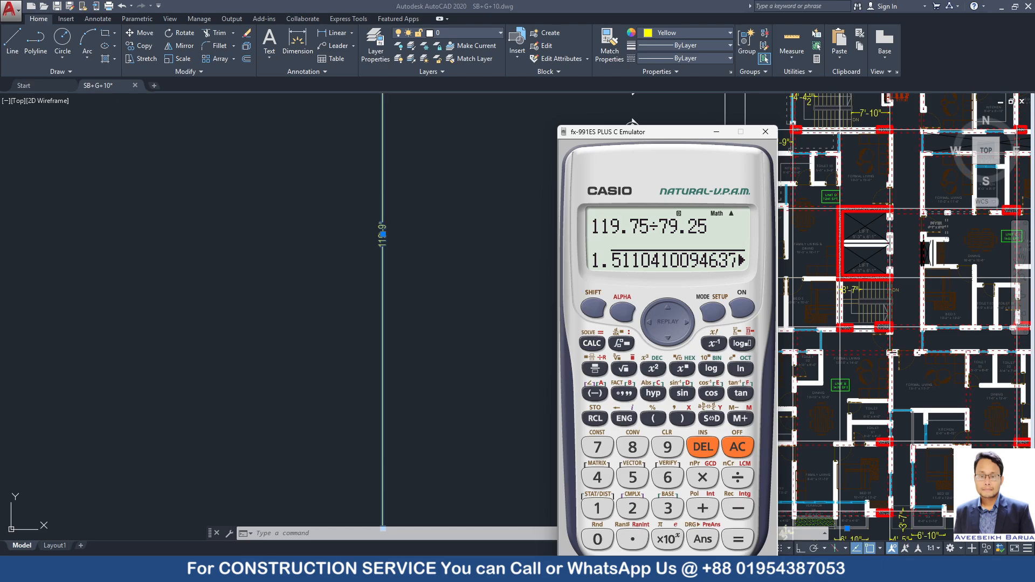
In the BNBC 2020 PDF, underline the leeward wall coefficient -0.3 for L/B of 2, and minimize the document.
key("alt+Tab")
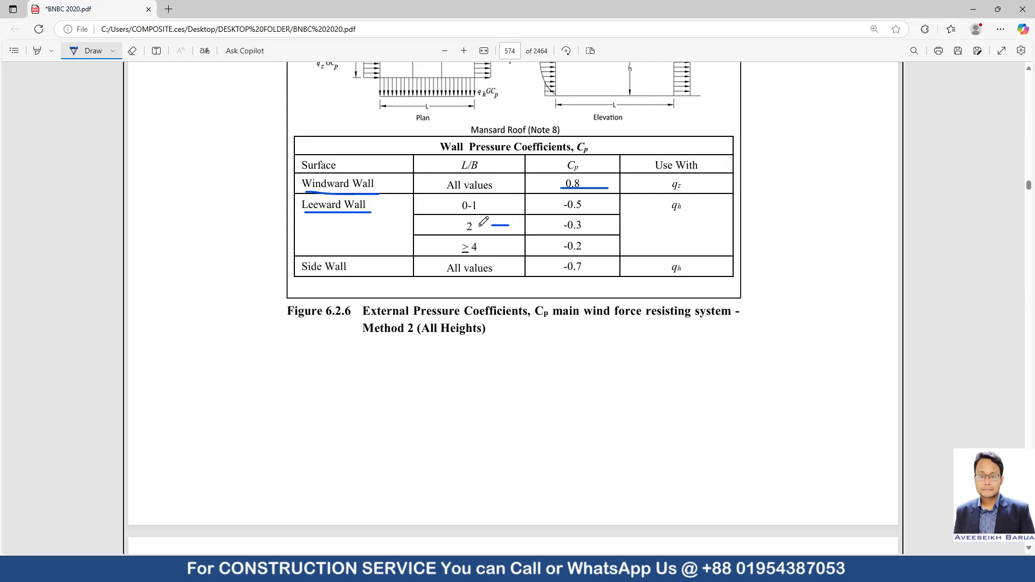
left_click_drag(564, 231, 589, 229)
left_click(976, 10)
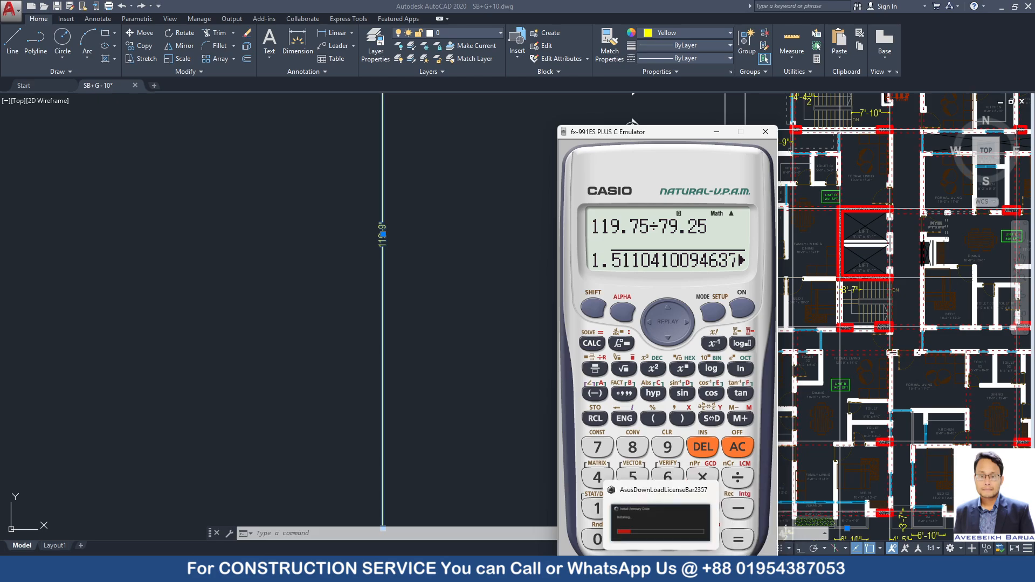
In ETABS, set the WIND Y leeward coefficient to 0.3, and review the exposure width data, keeping the 90-degree direction angle.
left_click(661, 569)
left_click(472, 281)
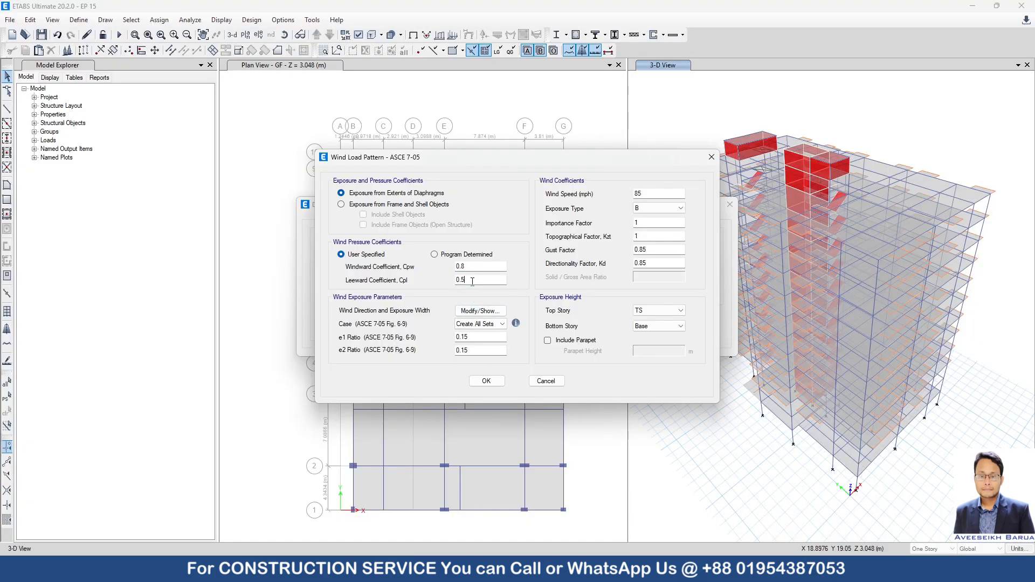
left_click(485, 312)
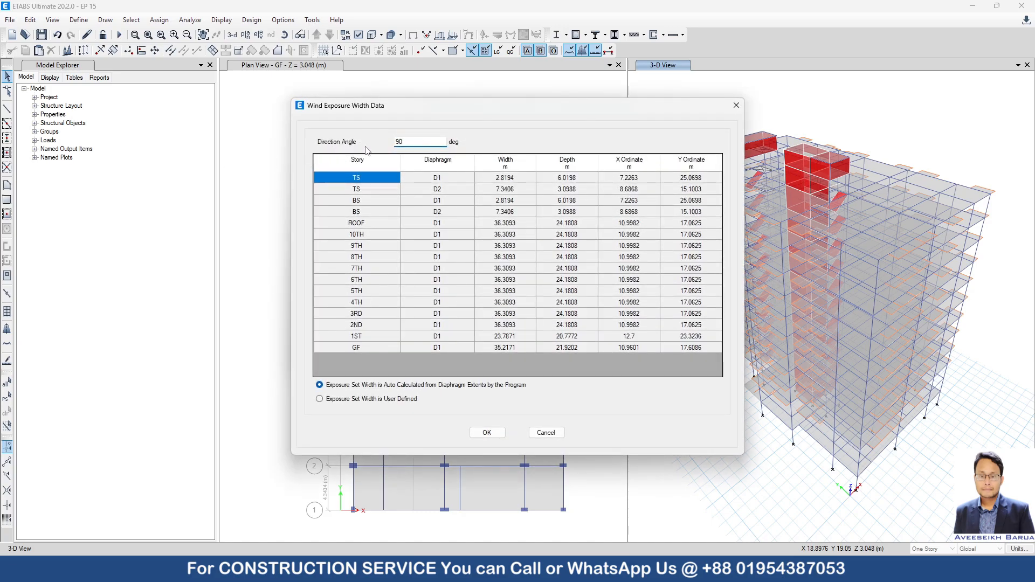
left_click(487, 432)
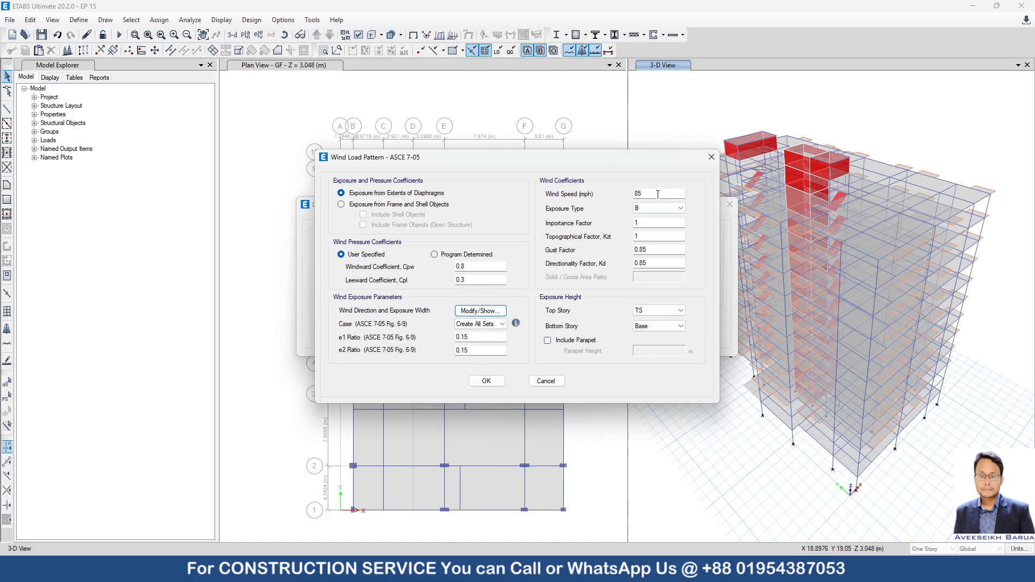
Set the WIND Y wind speed to 179.2 mph, bottom story to GF and parapet height to 1 m, and accept the load patterns.
double_click(658, 194)
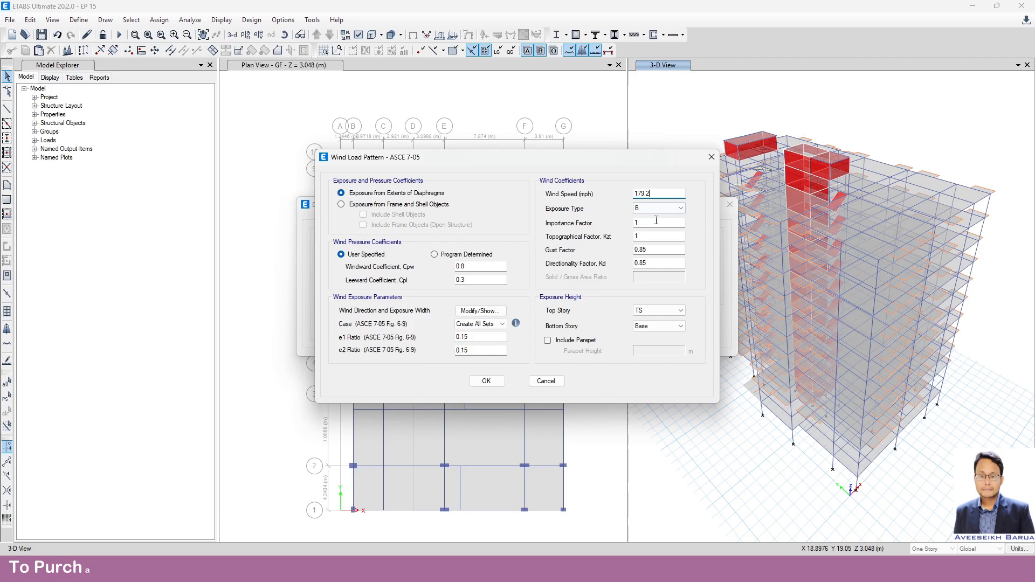
left_click(654, 330)
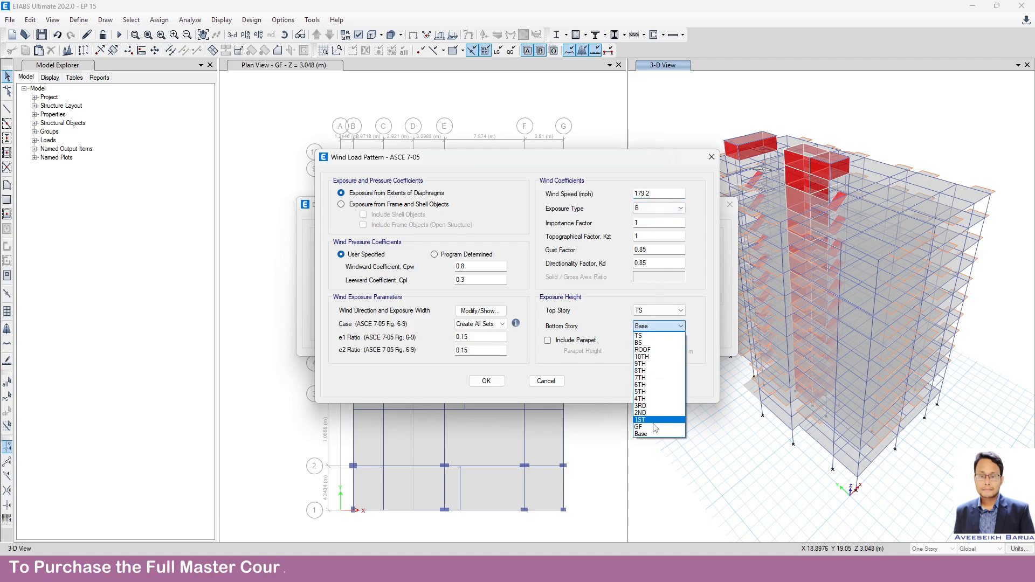
left_click(656, 427)
left_click(548, 341)
key("Tab")
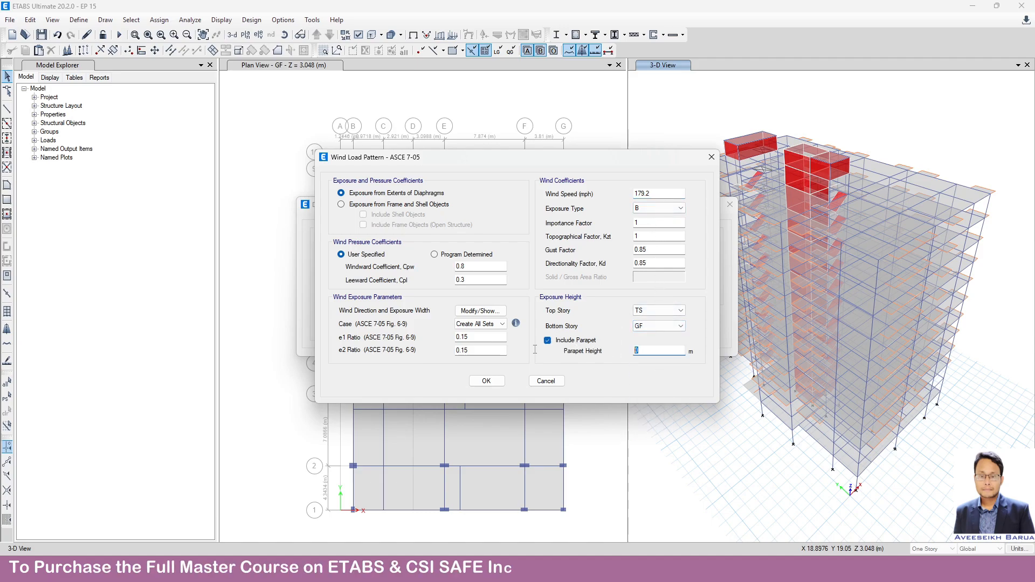
type("1")
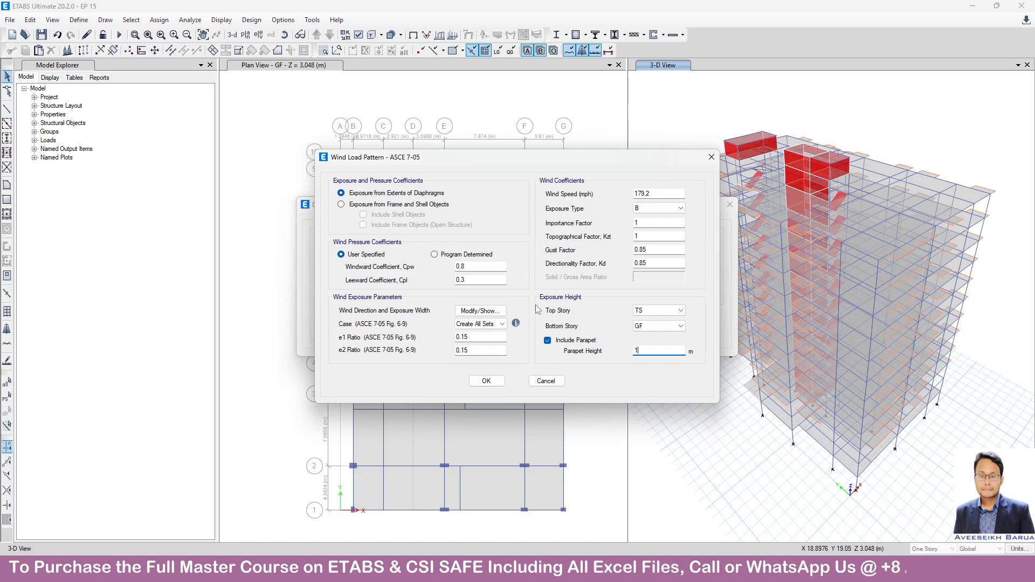
left_click(487, 381)
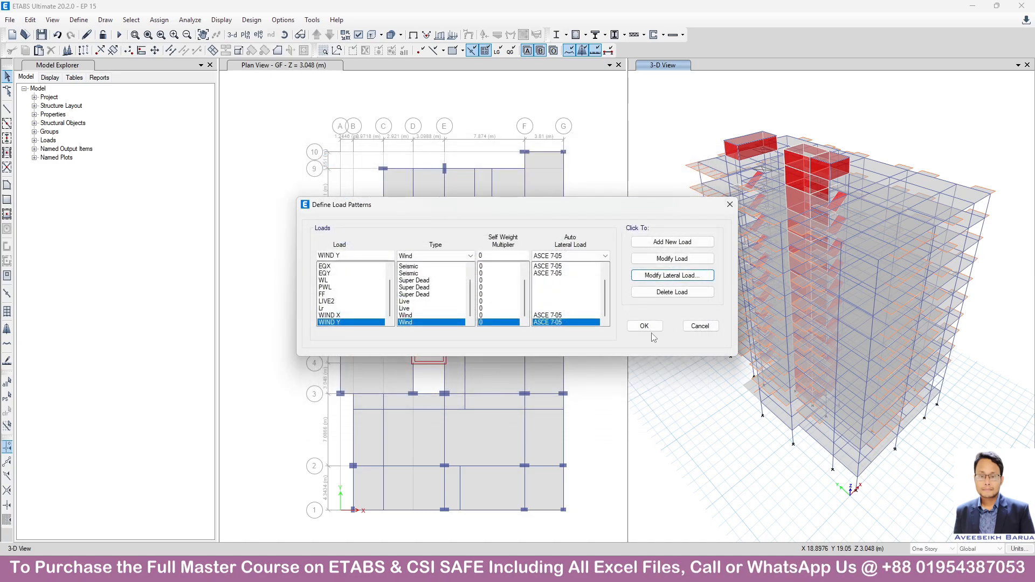
left_click(650, 330)
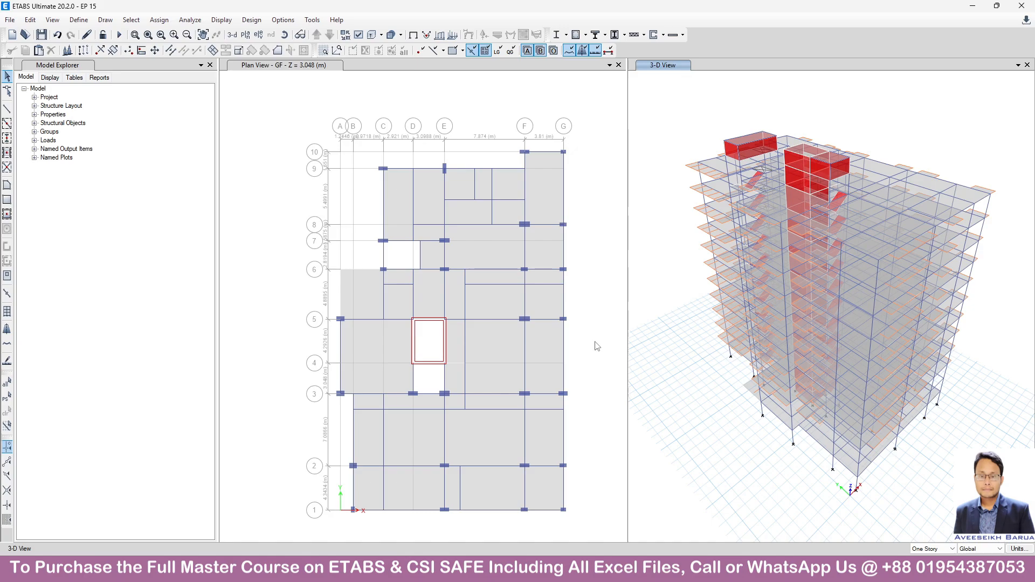
Switch the plan view to the 1ST story level.
left_click(297, 153)
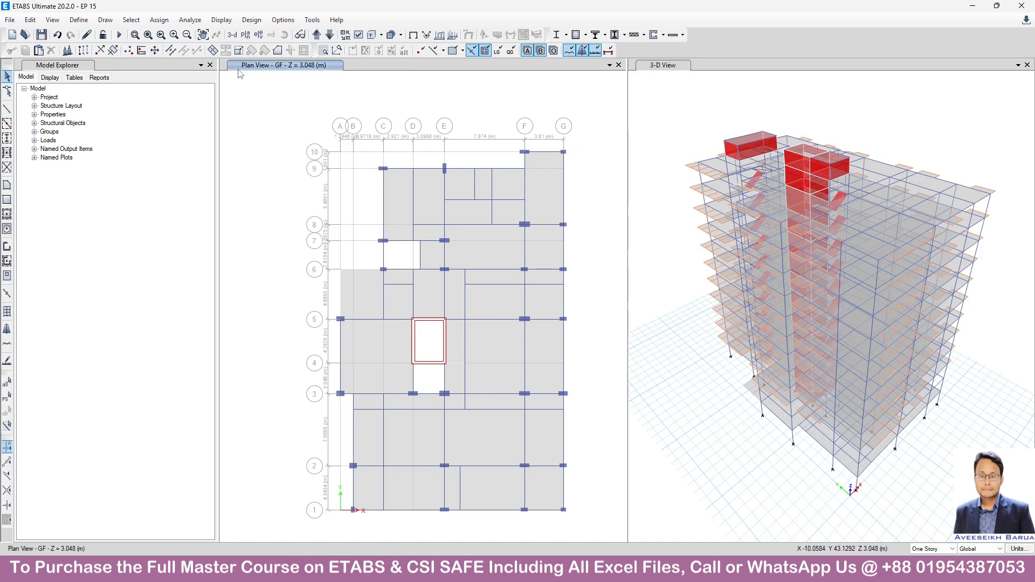
left_click(245, 35)
left_click(463, 335)
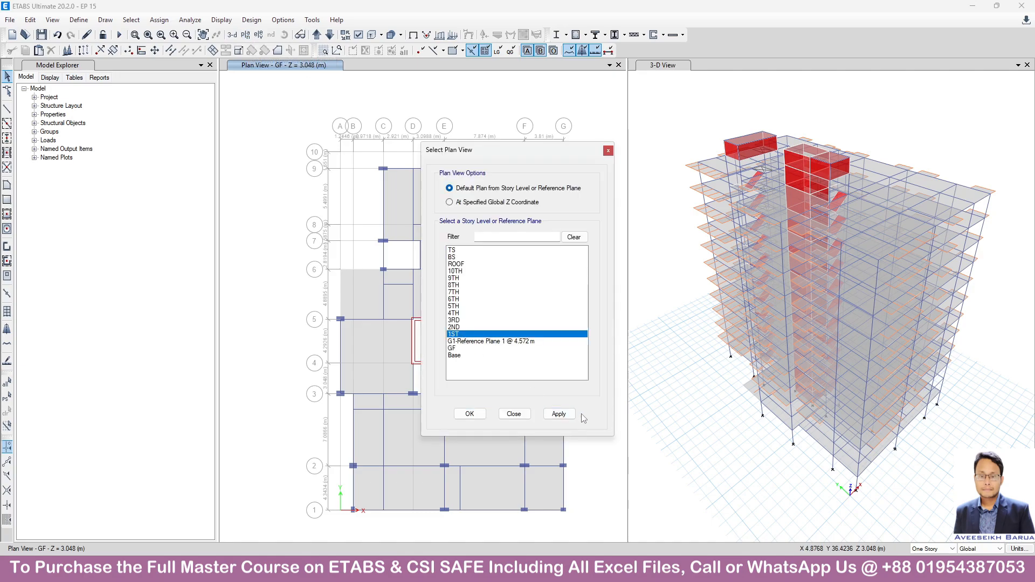
left_click(559, 414)
left_click(514, 413)
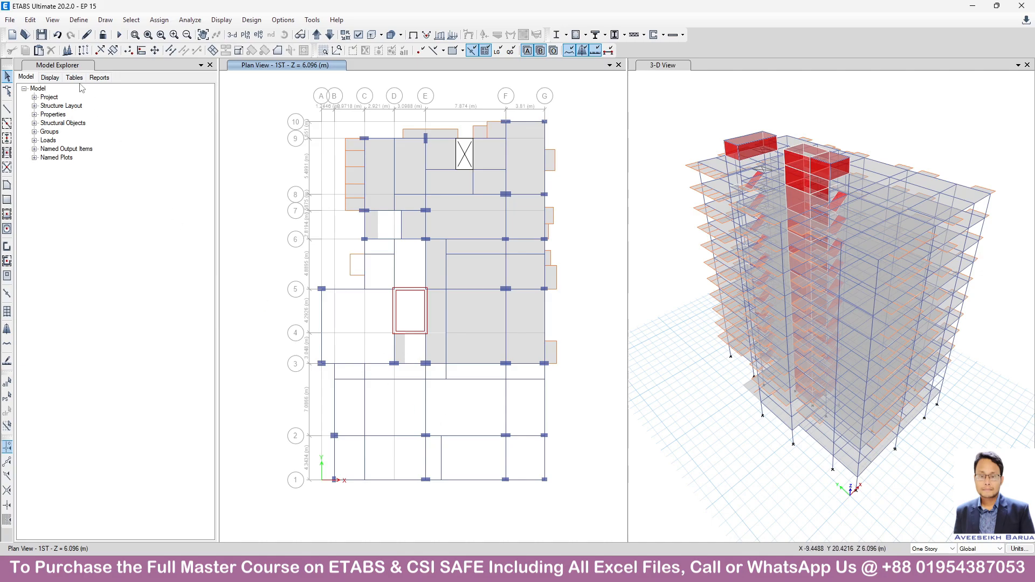
Review the load cases set to run, accept the list as set, and save the model.
left_click(192, 22)
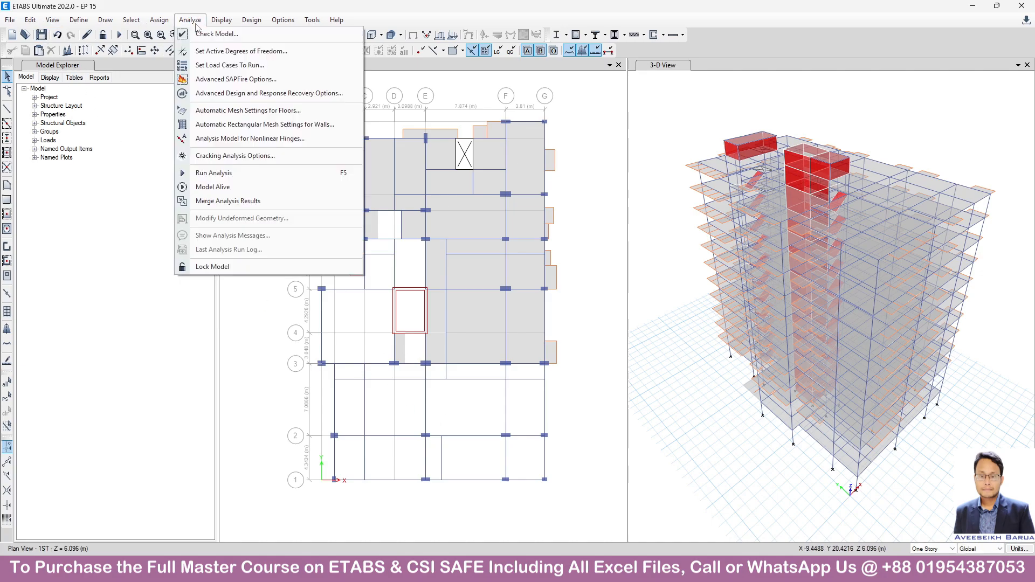
left_click(222, 66)
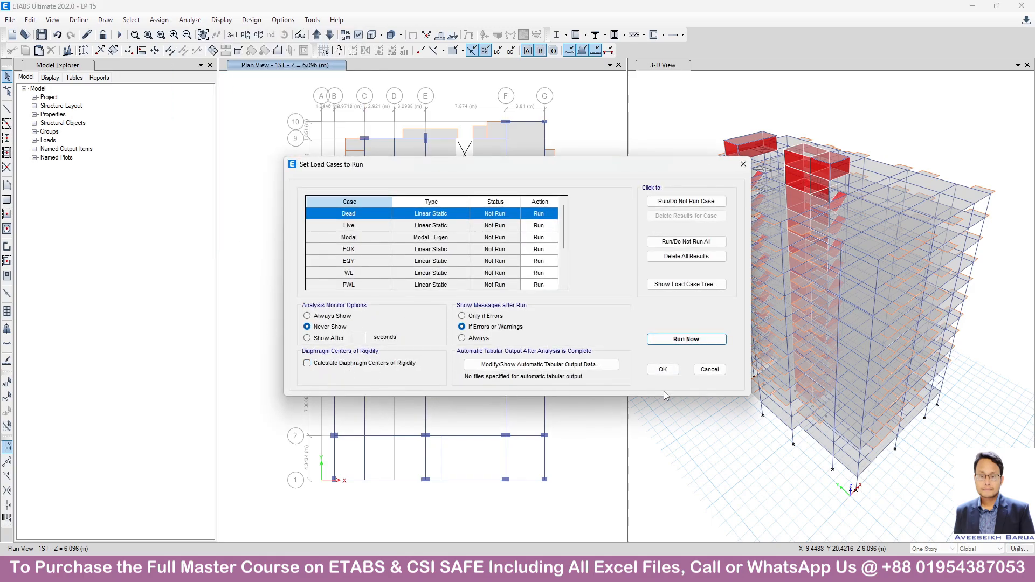
left_click(663, 369)
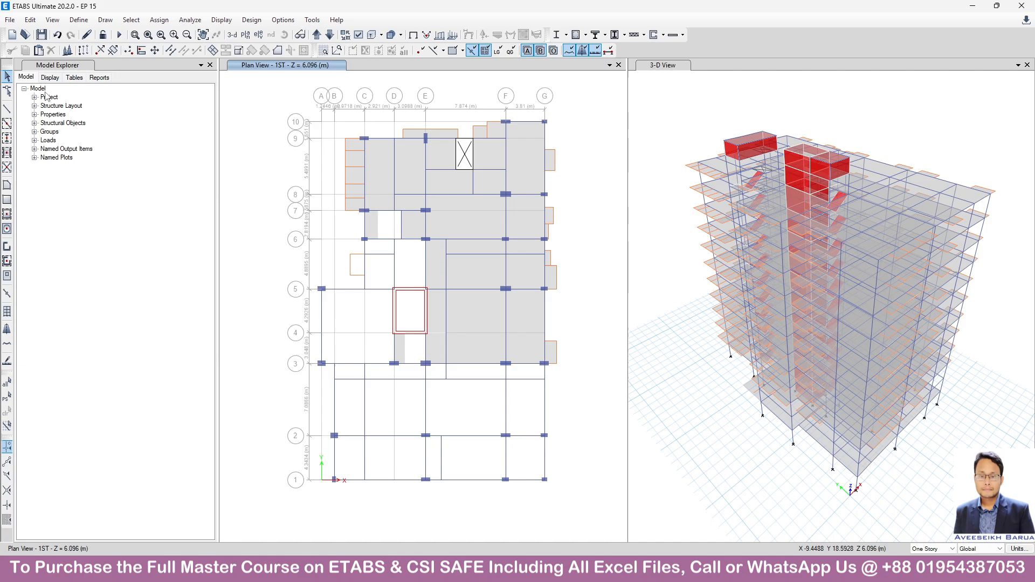
left_click(42, 34)
Recheck the list of load cases to run and accept it without starting the analysis.
left_click(190, 19)
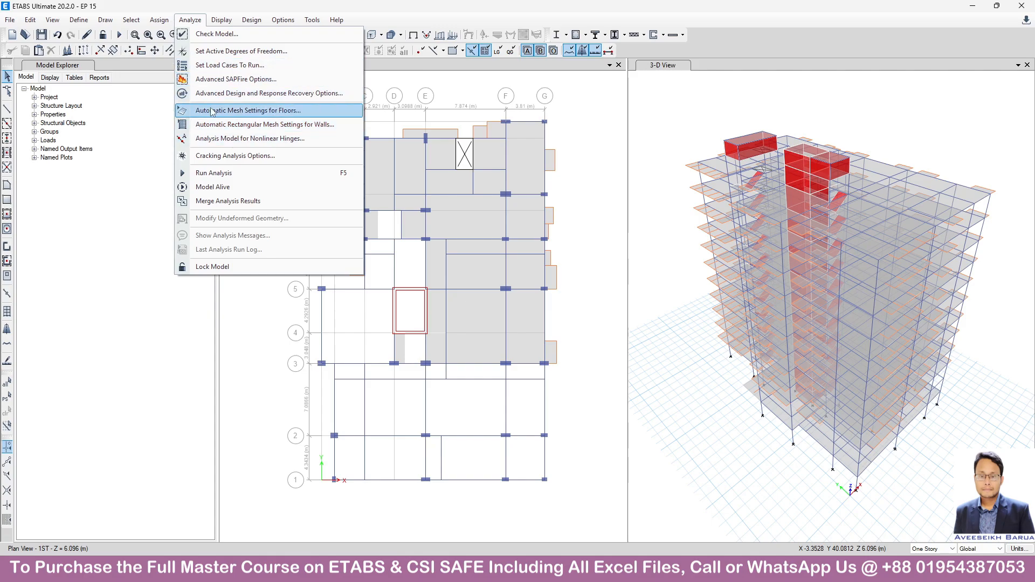
left_click(190, 19)
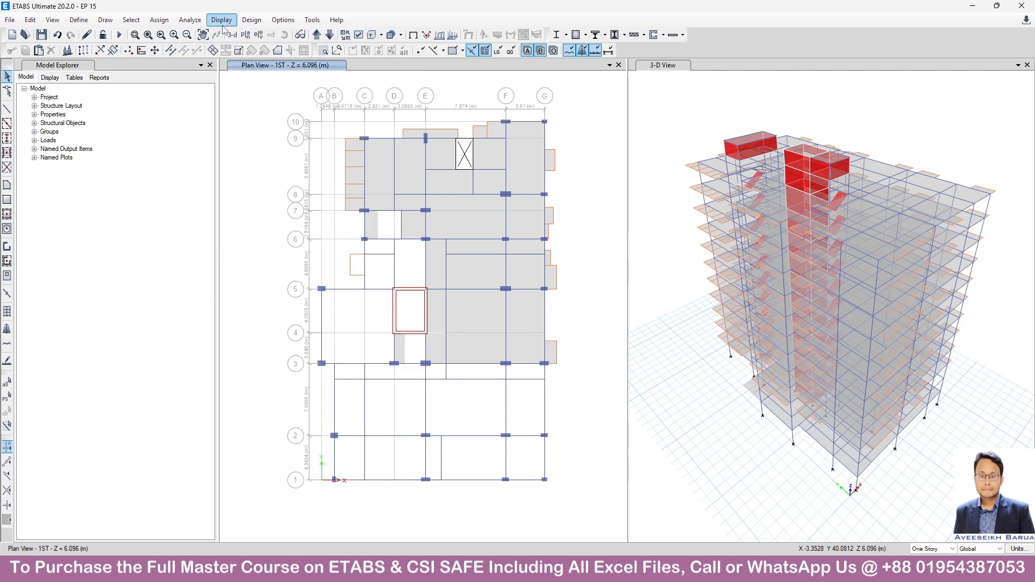
left_click(190, 20)
left_click(216, 66)
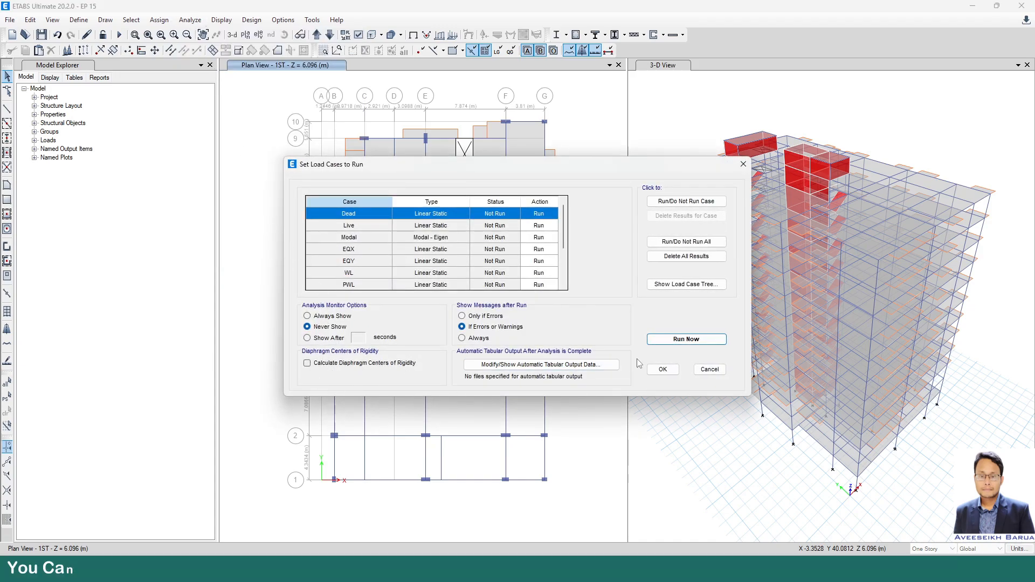
left_click(667, 372)
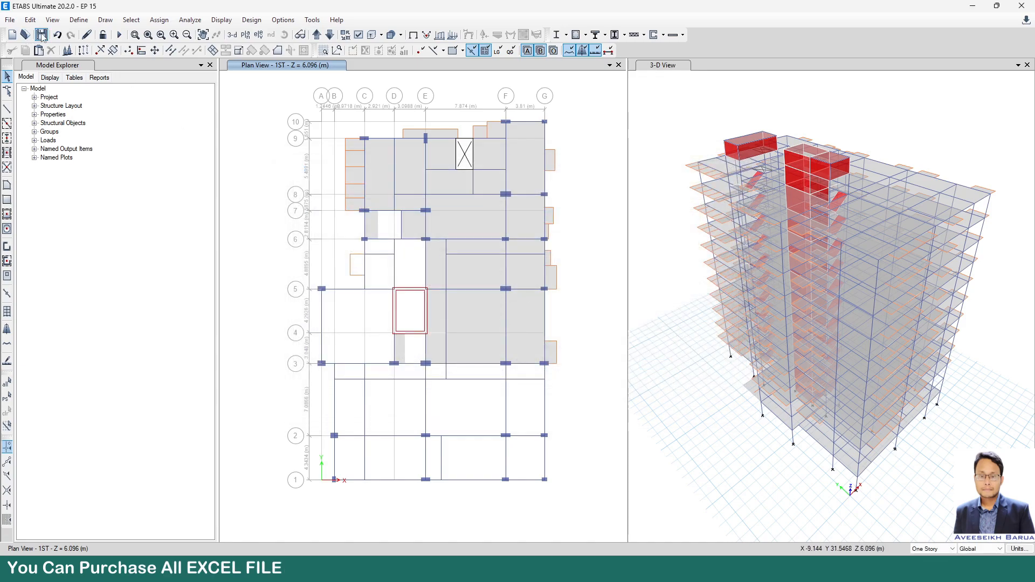